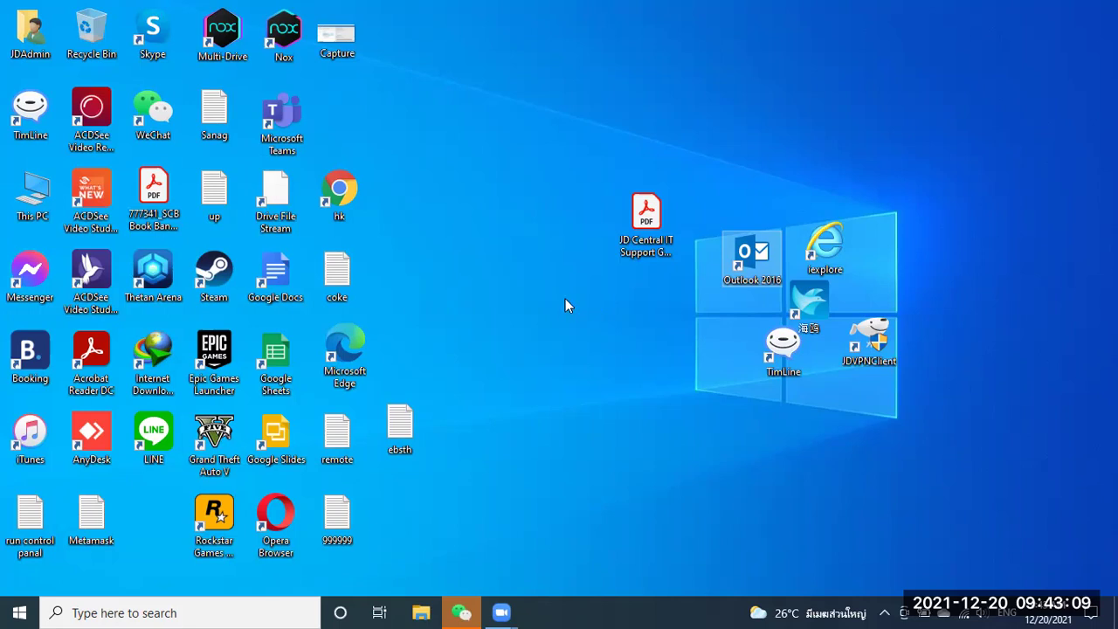
Search Windows from the taskbar for cmd.
click(565, 300)
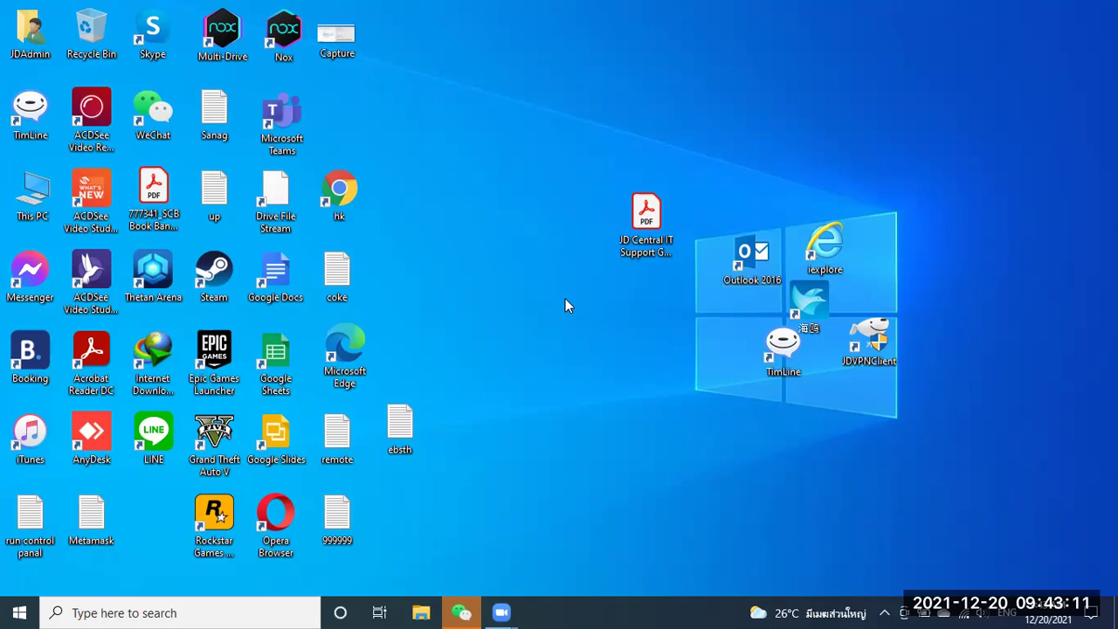
click(248, 611)
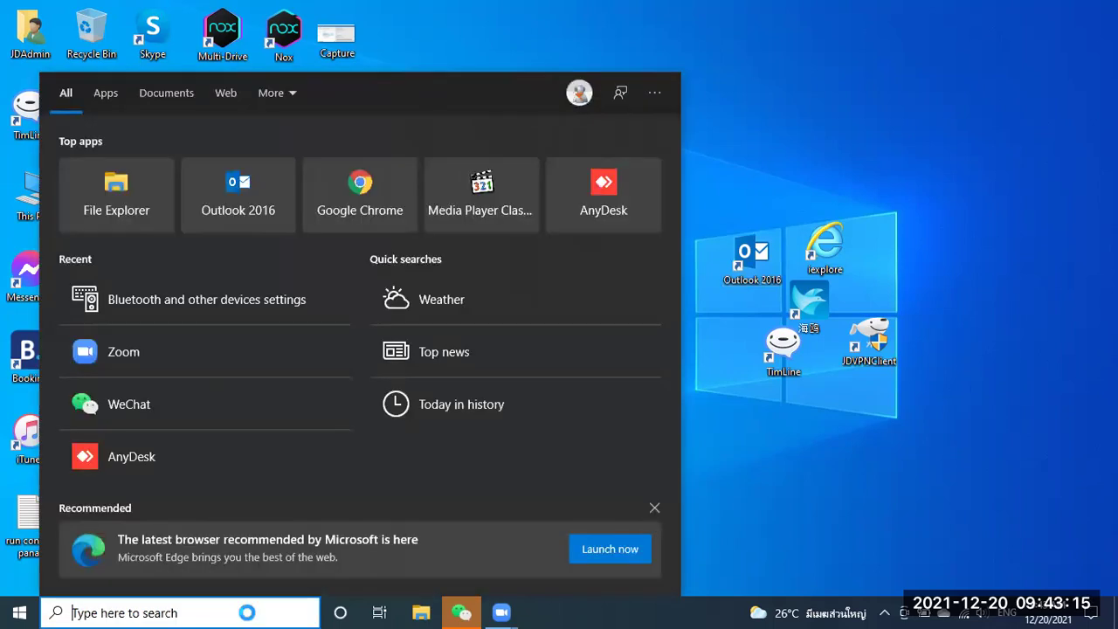
text(cmd)
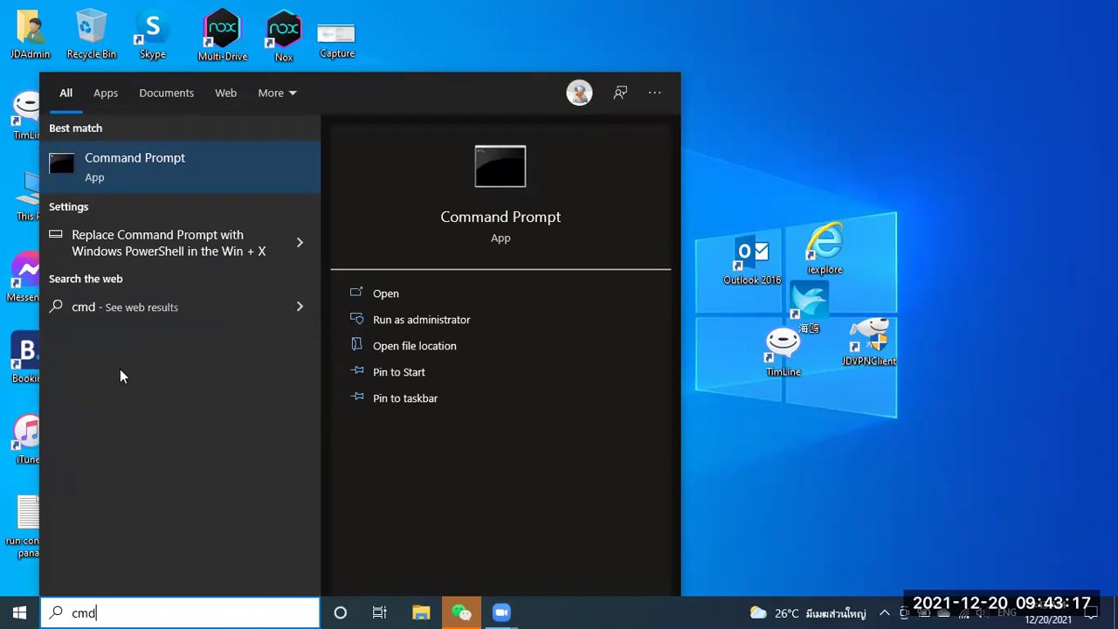
Launch Command Prompt, copy the typed hostname command, and run it to show DESKTOP-HADCF2R.
click(151, 168)
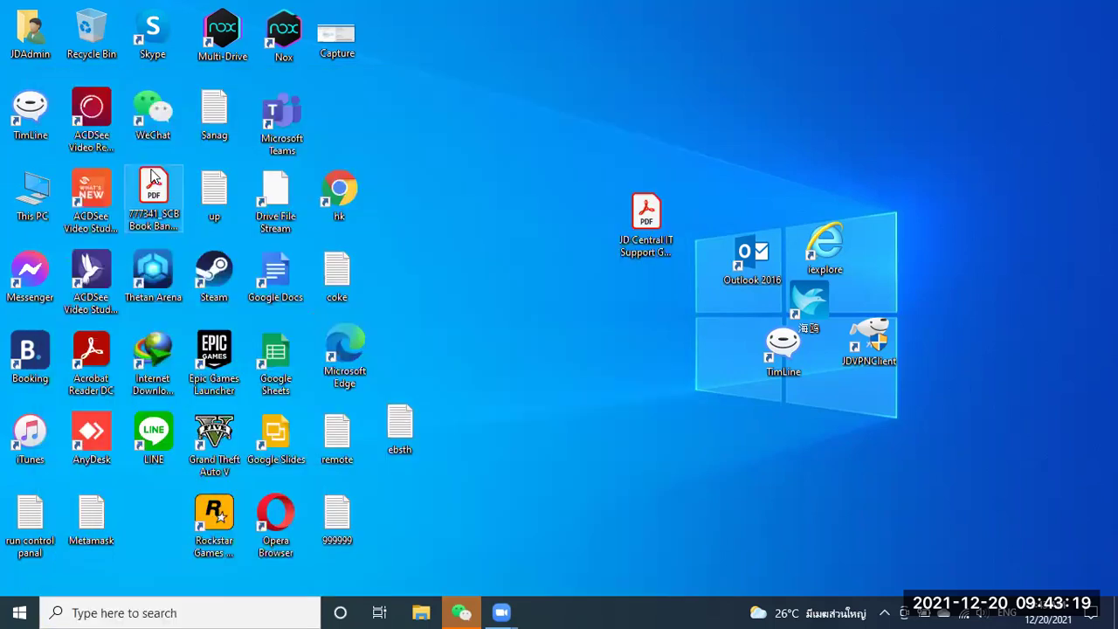
text(hostn)
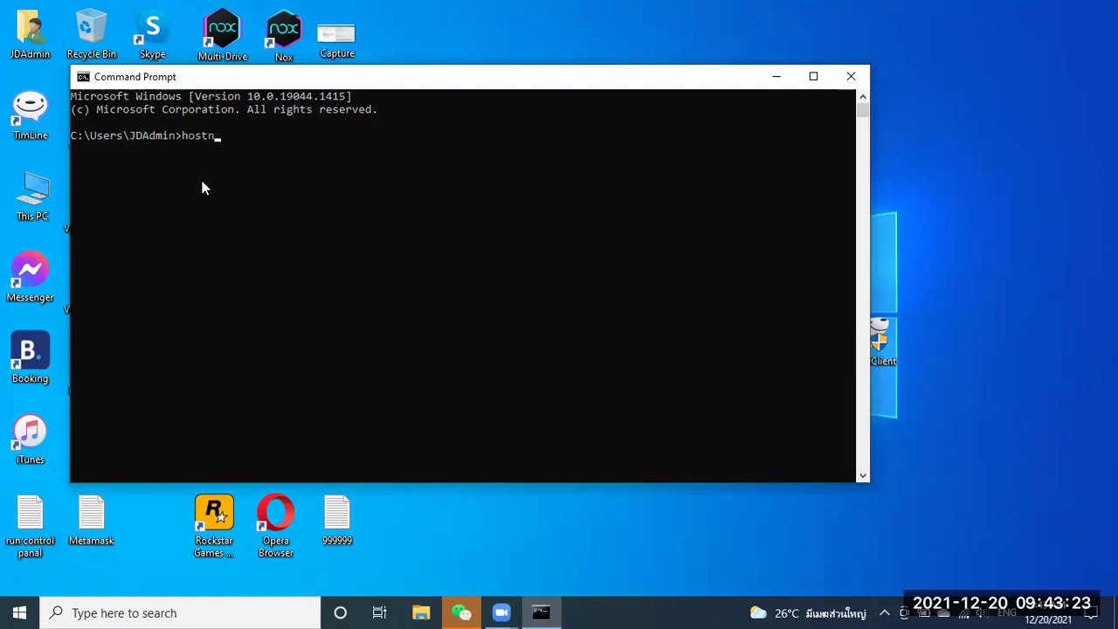
text(ame)
drag(252, 132, 183, 131)
right_click(184, 132)
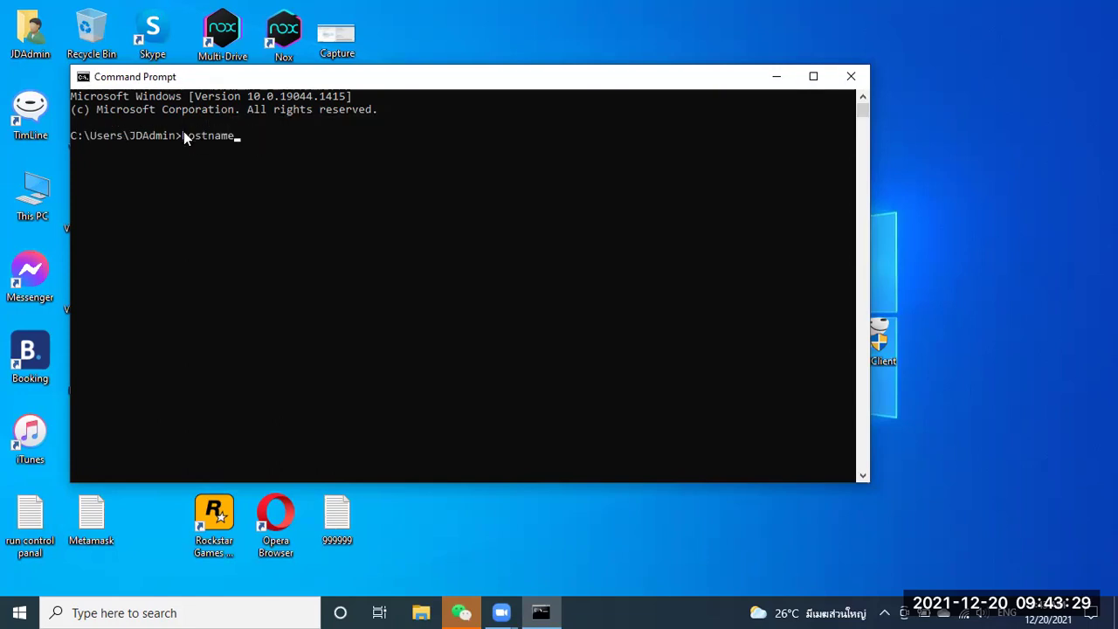
key(Return)
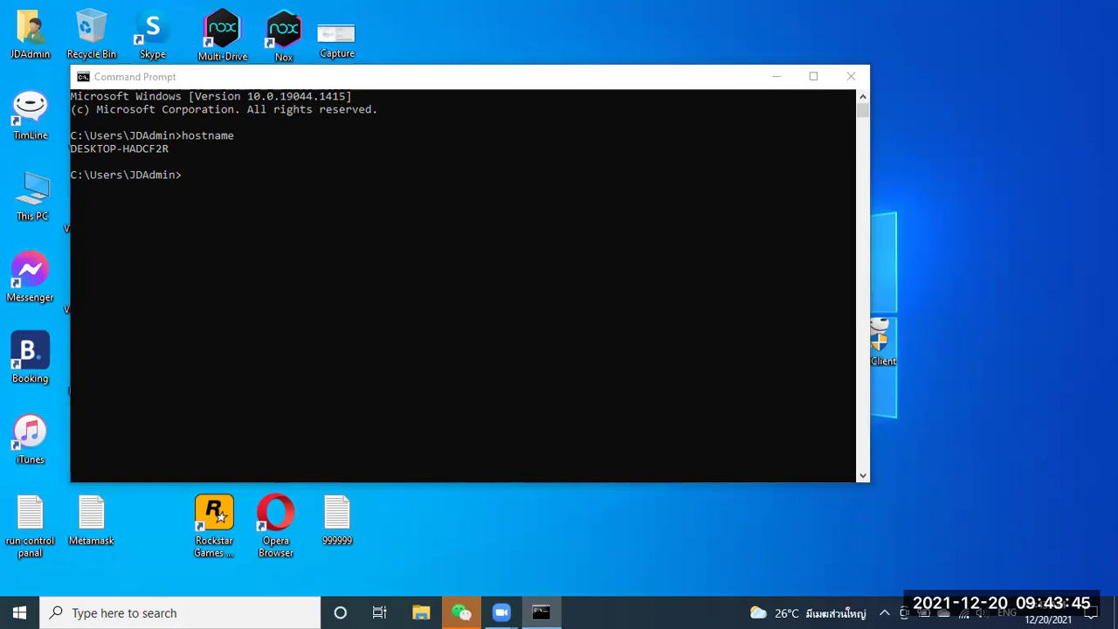
Highlight the DESKTOP-HADCF2R output line and make the Command Prompt window narrower.
click(556, 291)
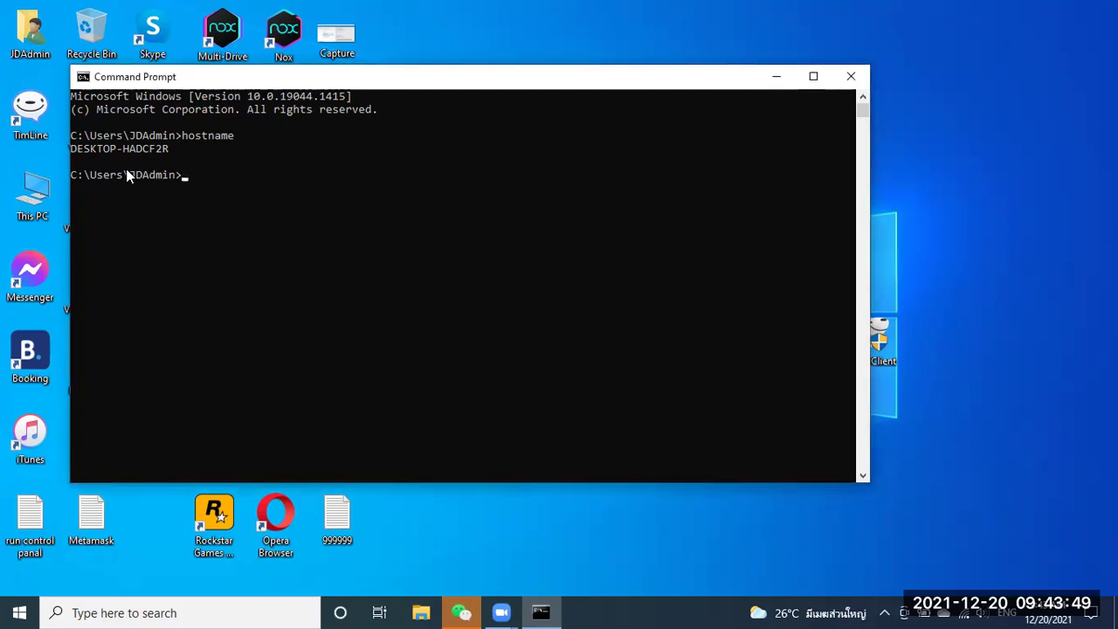
drag(75, 154, 166, 157)
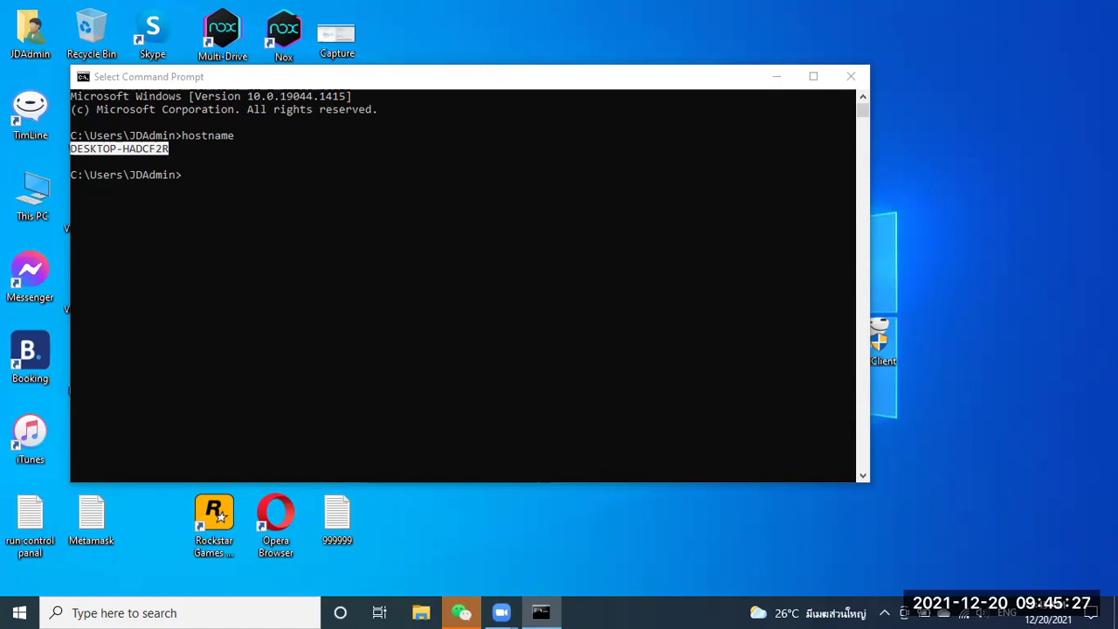
click(650, 188)
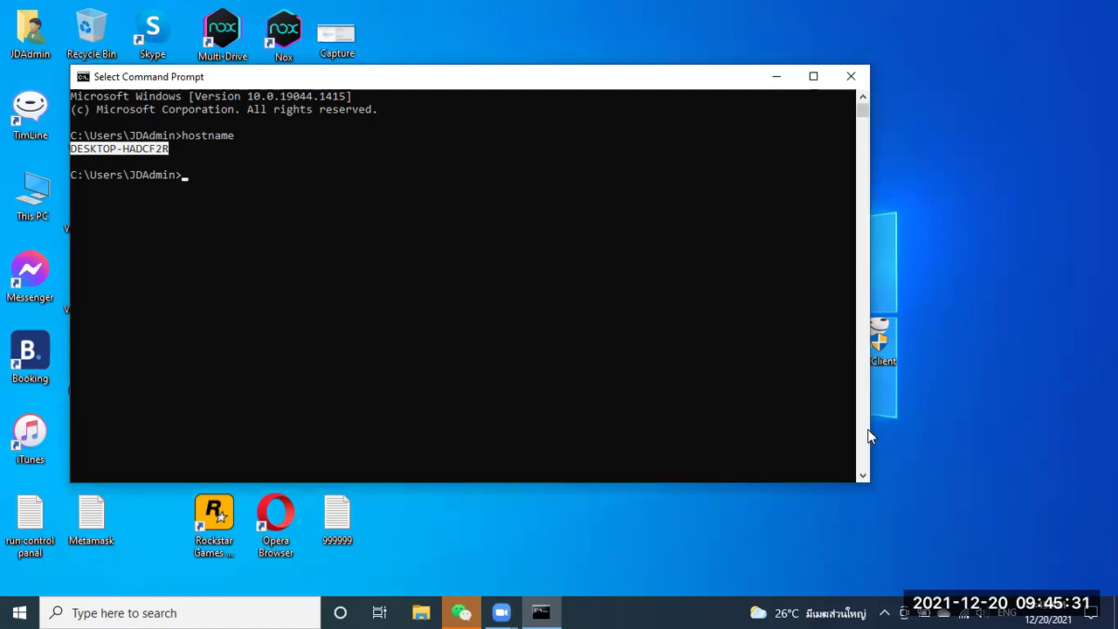
drag(869, 430, 687, 415)
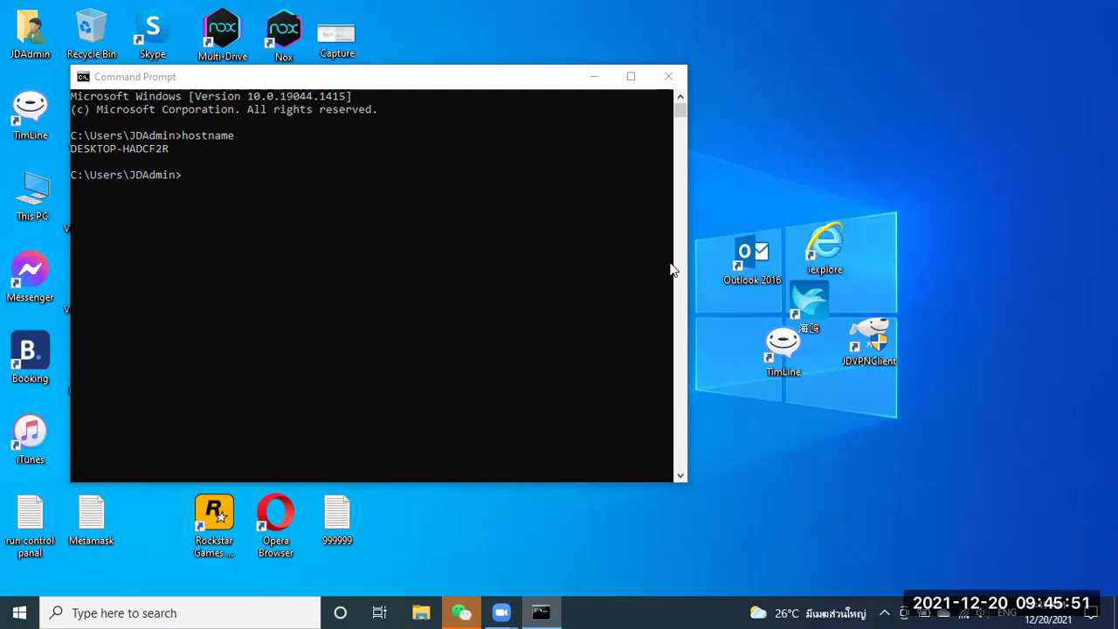
Close Command Prompt and place the JD Central IT Support Guide PDF icon beside iexplore.
click(670, 80)
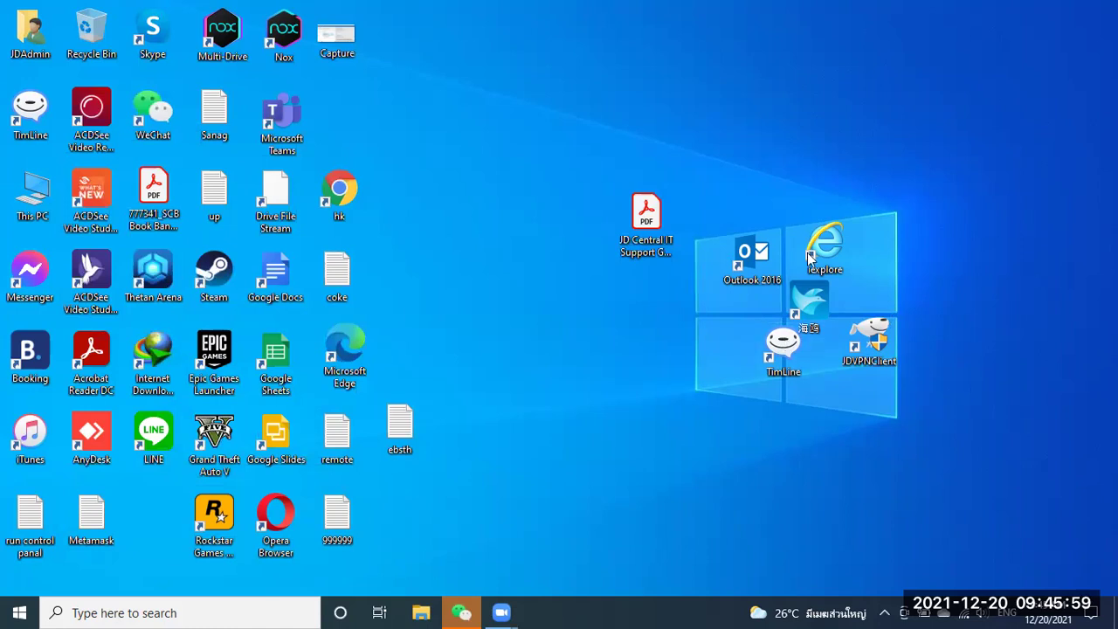
drag(633, 255, 888, 273)
click(524, 404)
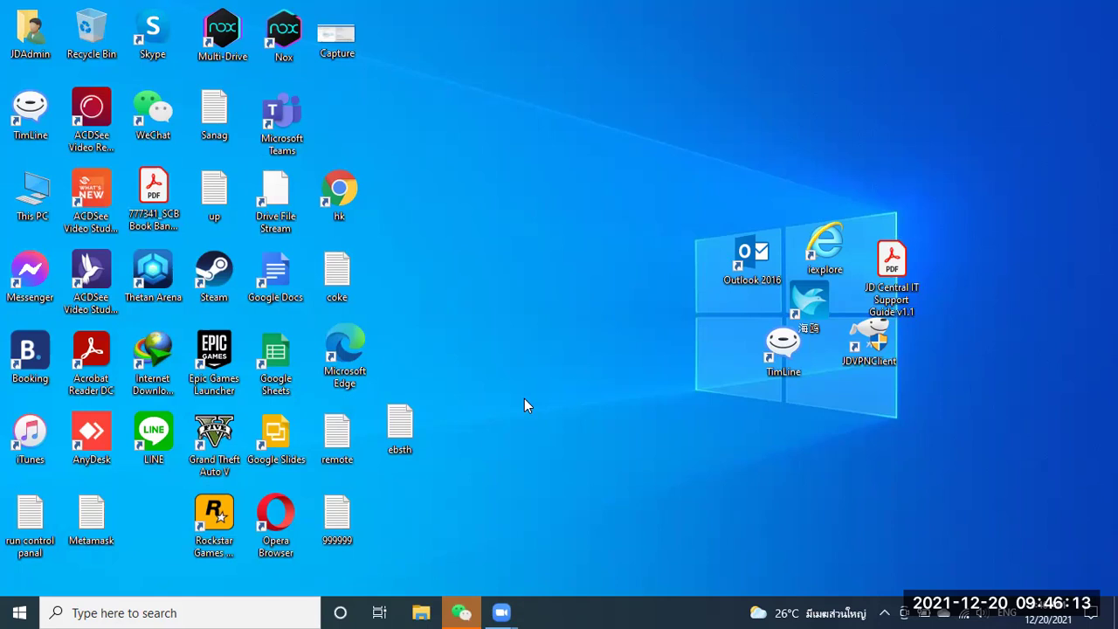
Open Outlook 2016 to the account's Inbox, then minimise it.
double_click(748, 260)
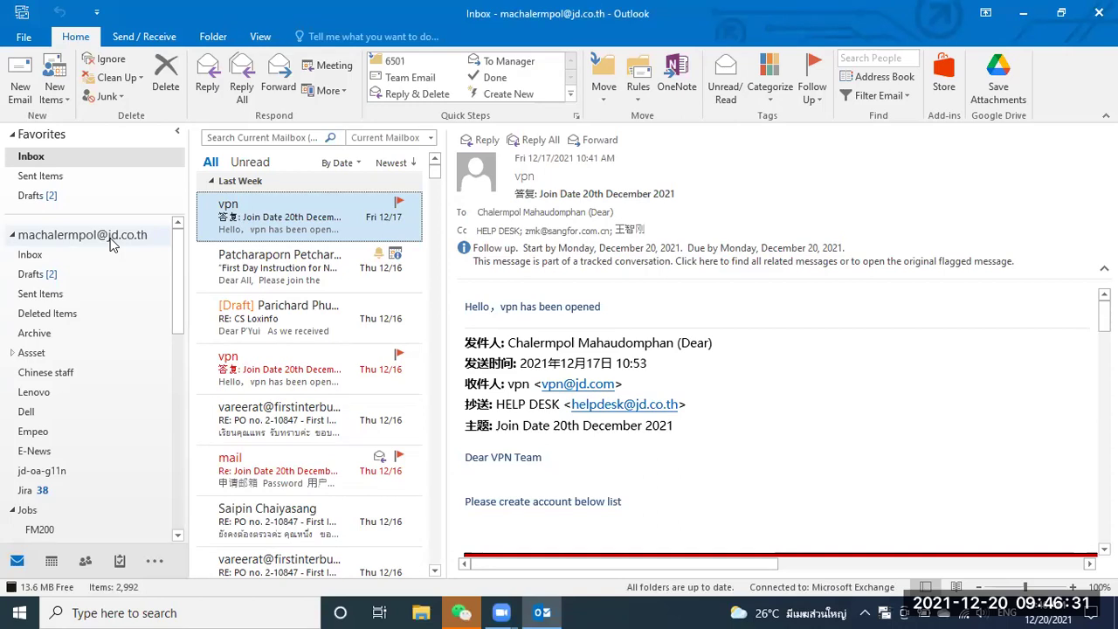
click(71, 260)
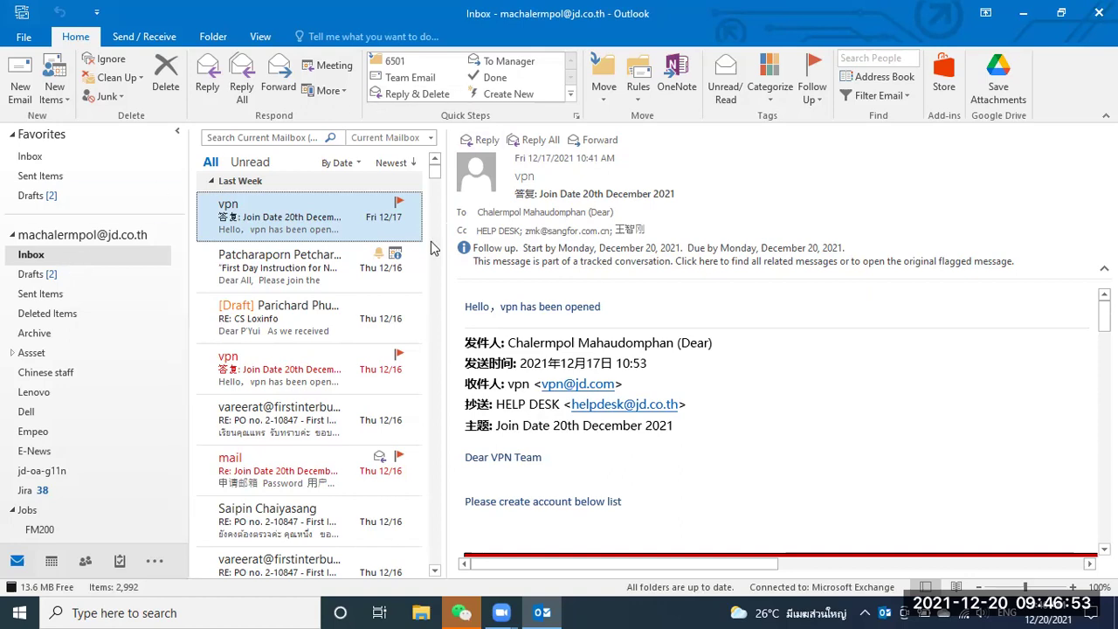
click(1021, 14)
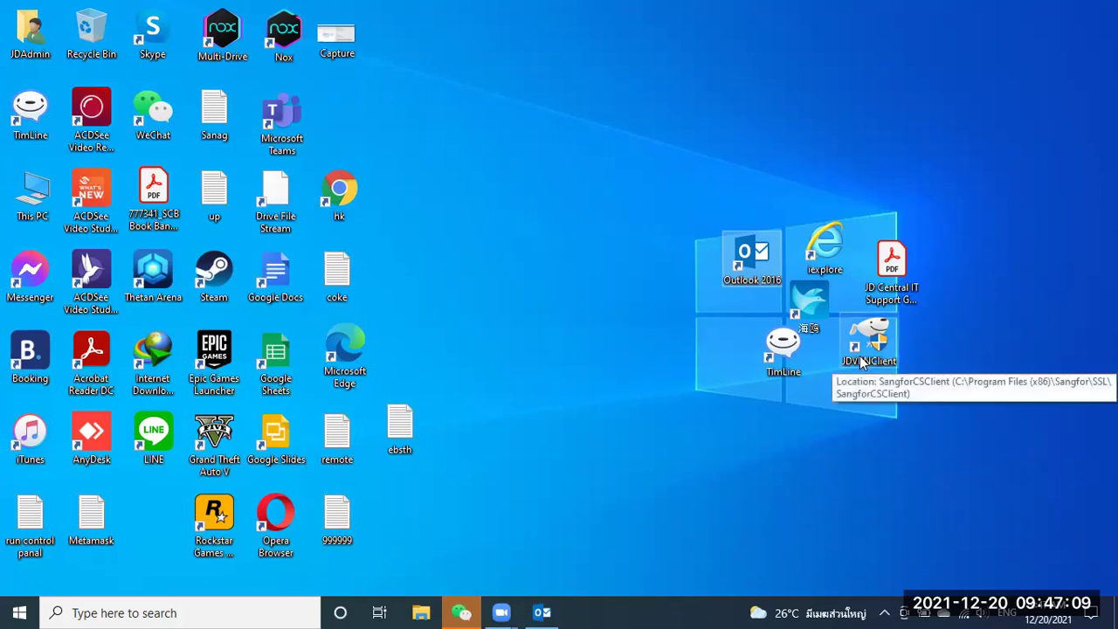
Shift the JDVPNClient shortcut left and launch JDVPNClient to its login form.
drag(861, 360, 715, 336)
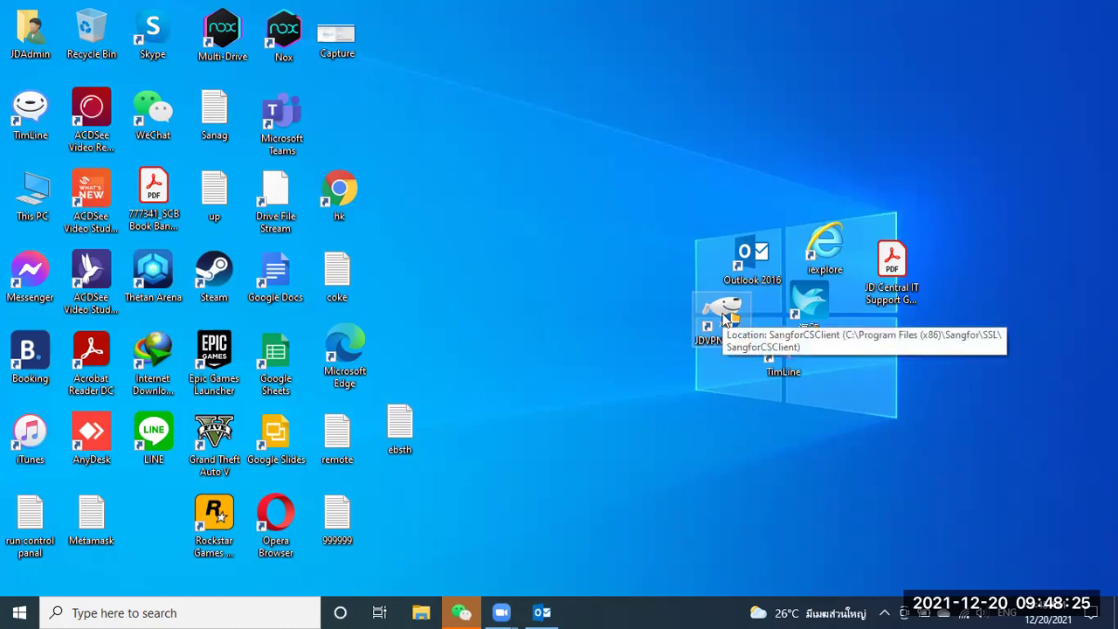
double_click(723, 319)
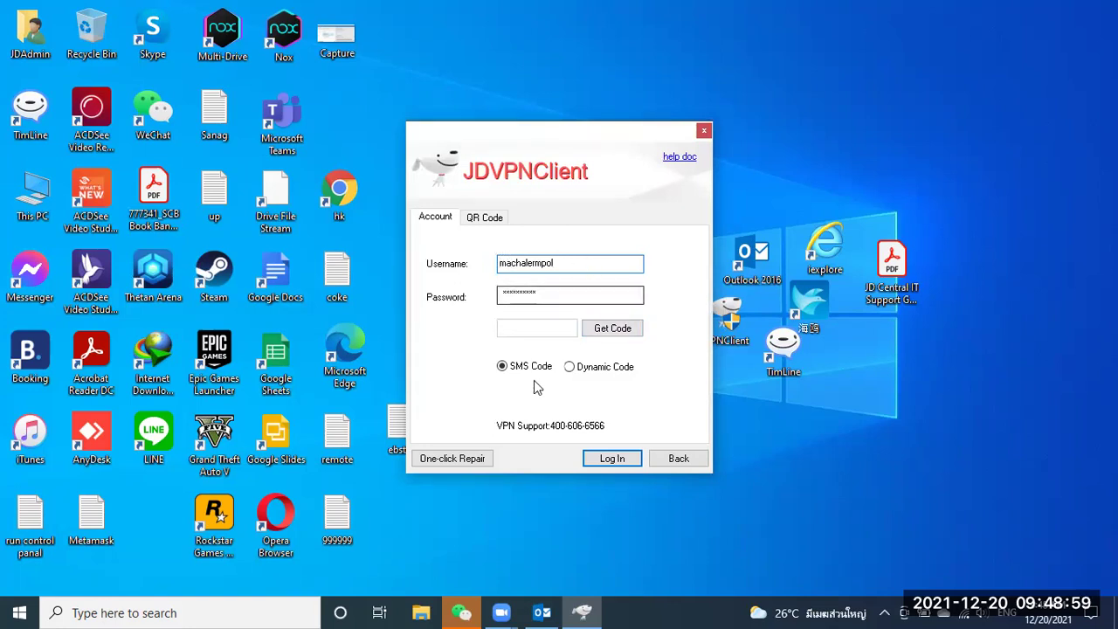
Request an SMS verification code in JDVPNClient and enter it, fixing mistyped digits.
double_click(587, 294)
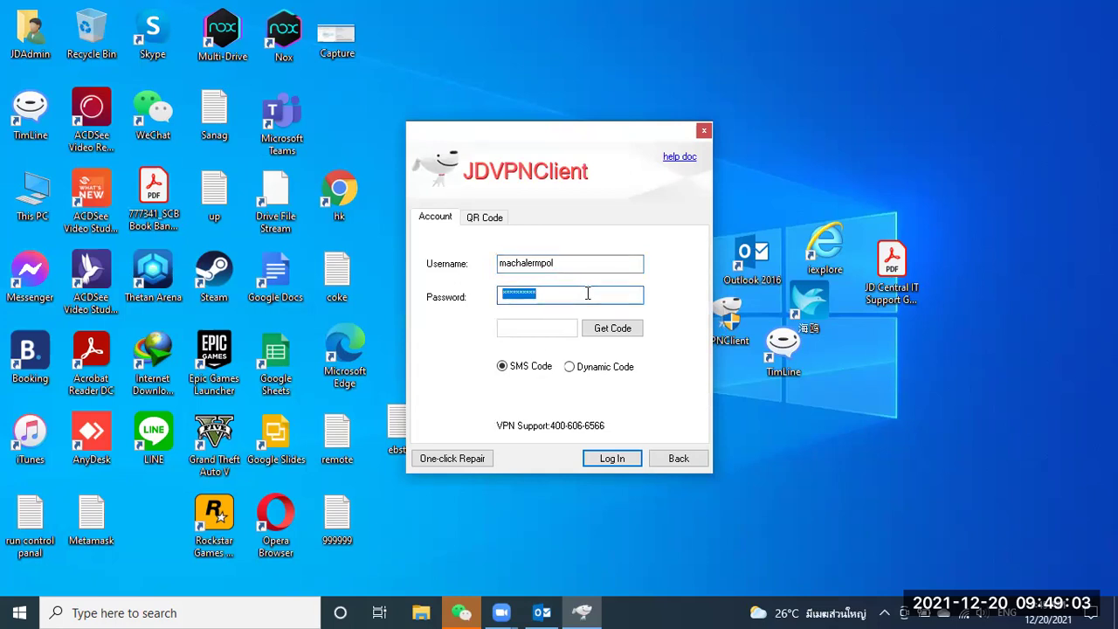
click(587, 331)
click(562, 330)
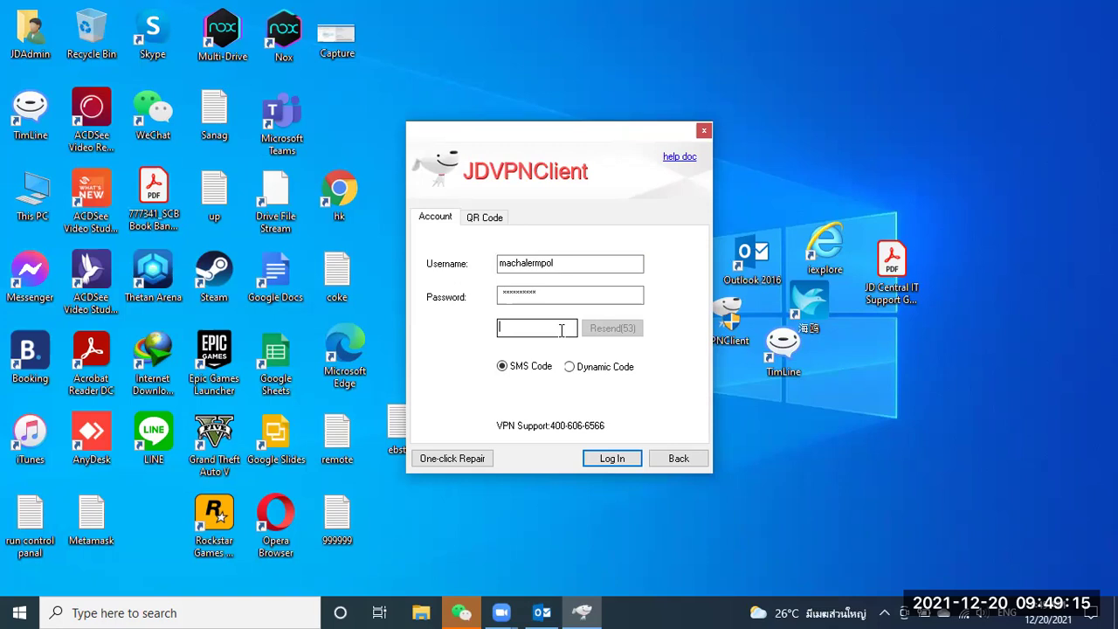
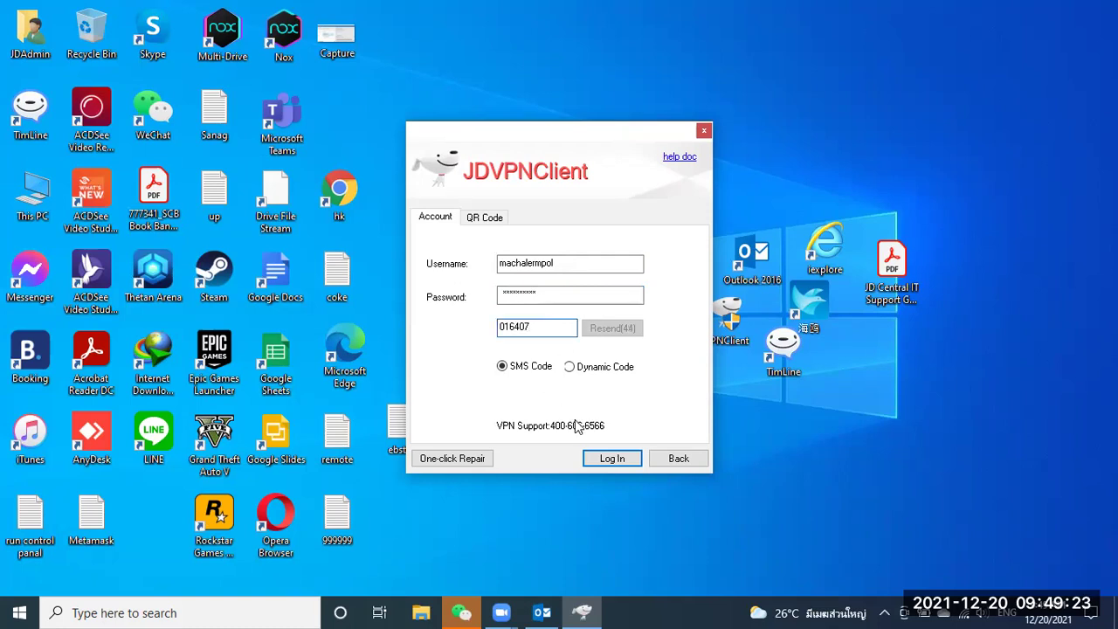
Log in to the VPN, mark the 263-days-remaining expiry notice, and open a second ERP login tab.
click(606, 459)
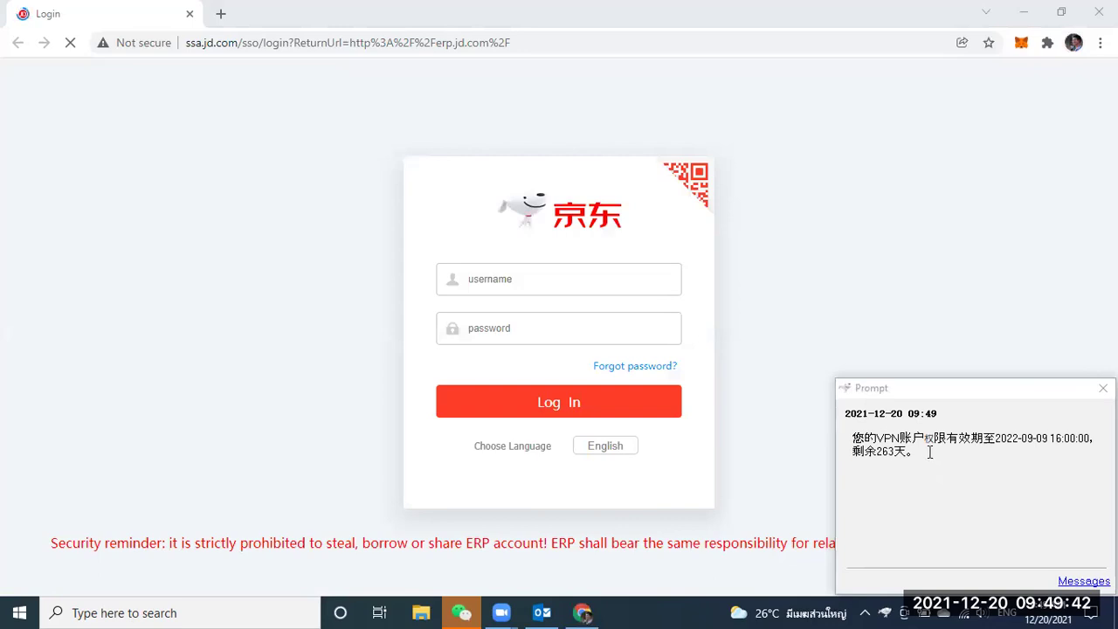
click(896, 423)
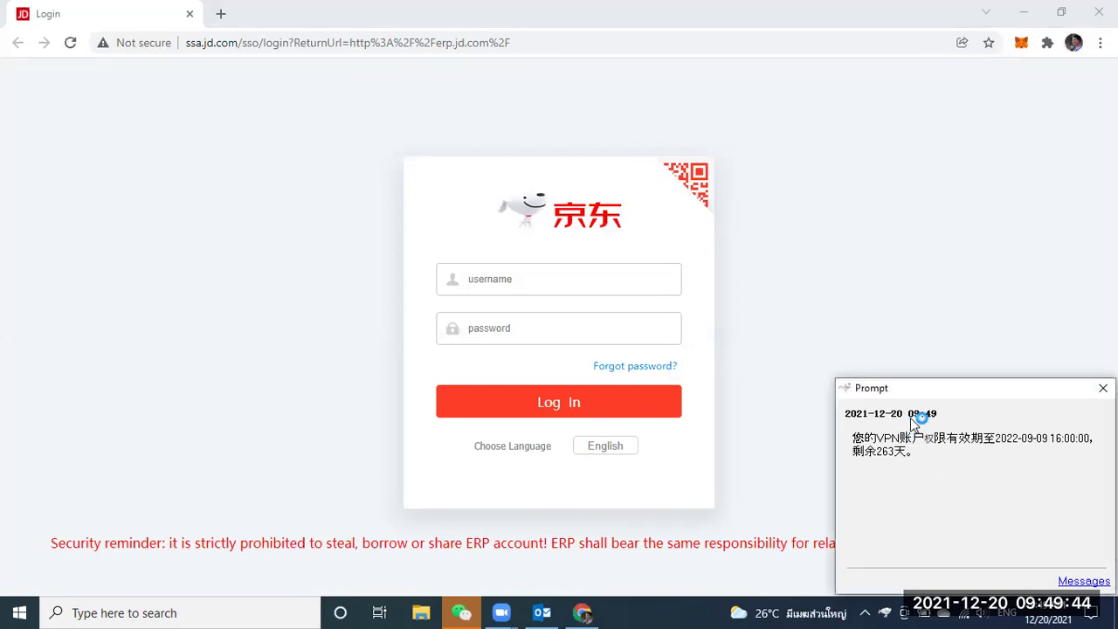
drag(995, 437, 1079, 446)
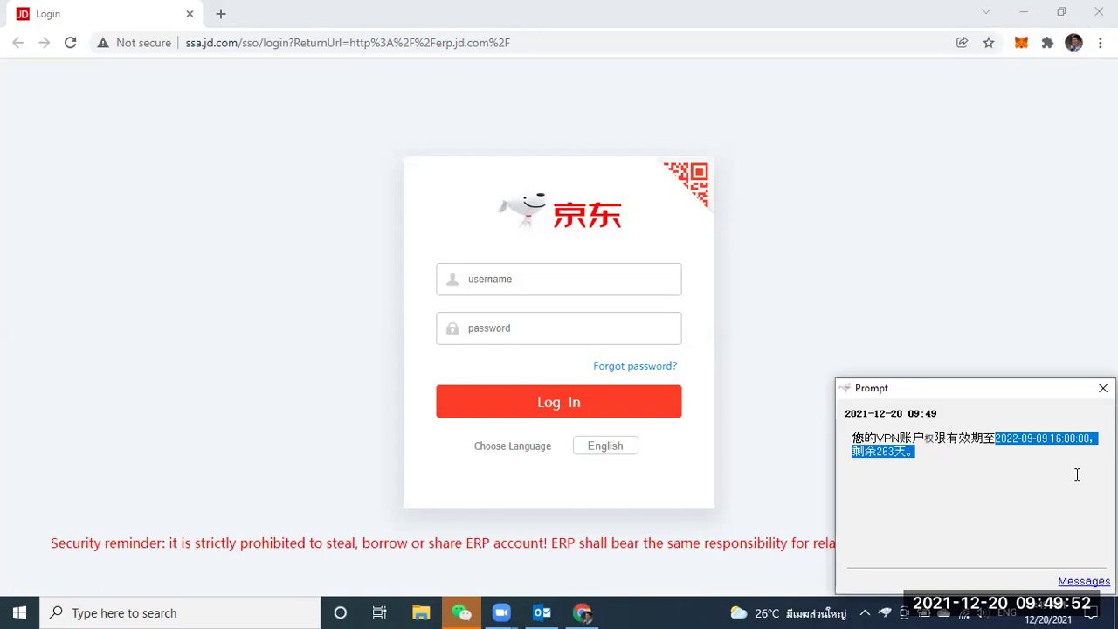
click(1077, 475)
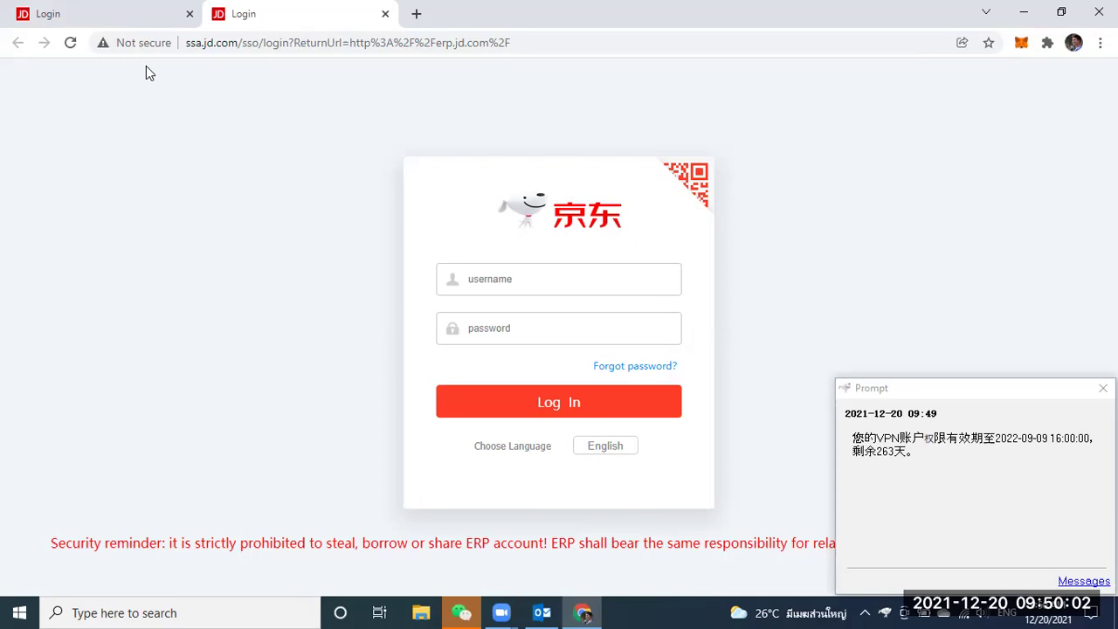
In the second Login tab, go to hkerp.jd.com to load the hkssa.jd.com login page.
click(131, 25)
key(ctrl+Tab)
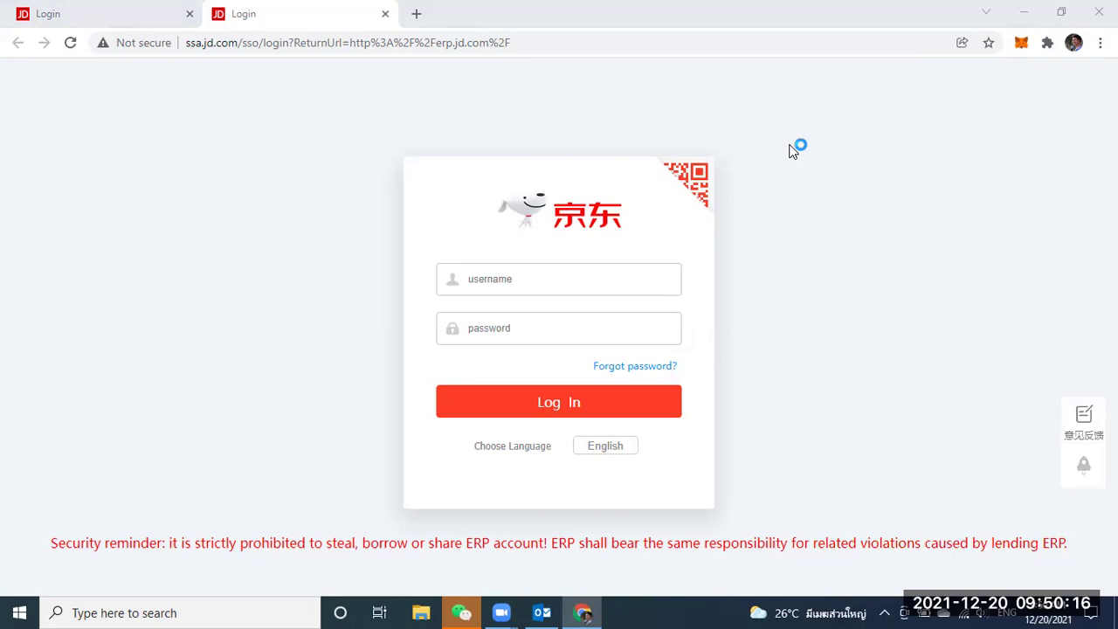
click(760, 37)
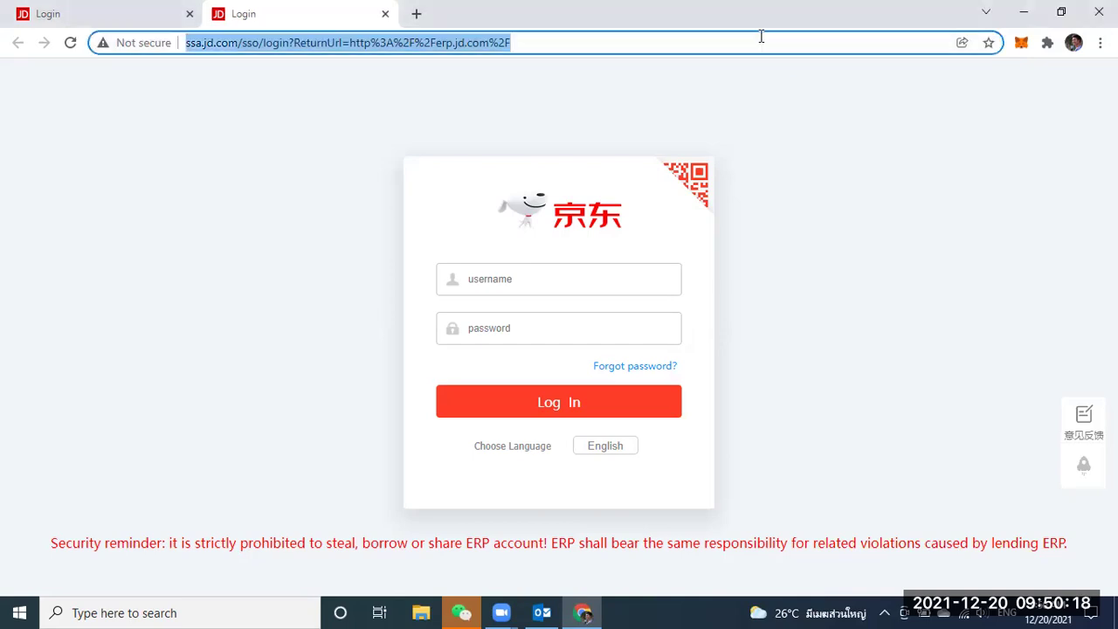
text(hker)
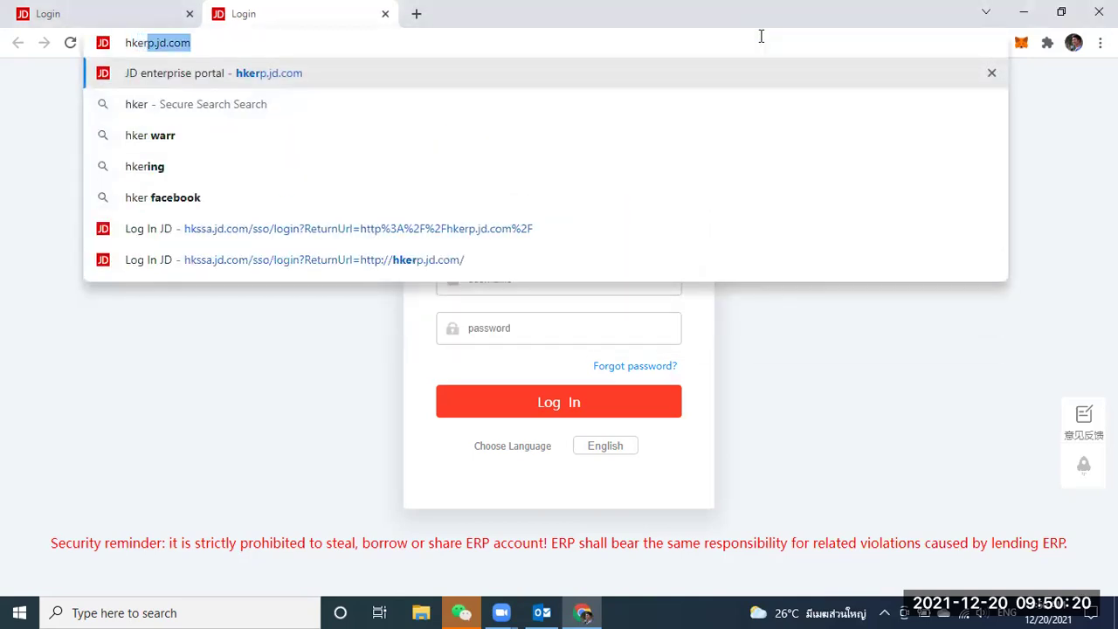
text(p.jd)
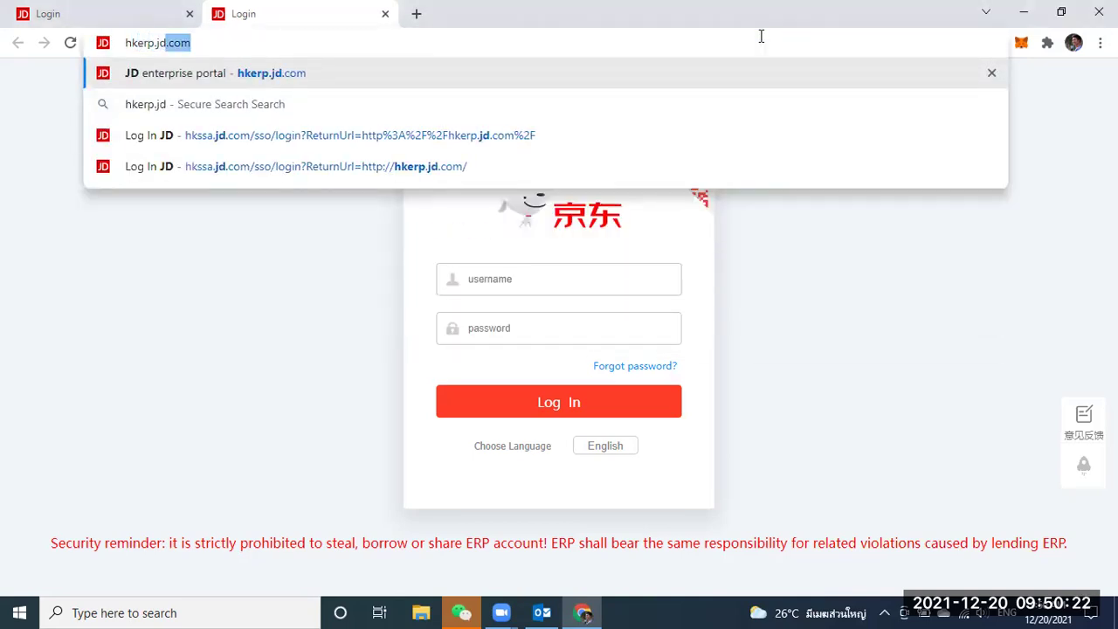
text(.com)
key(Return)
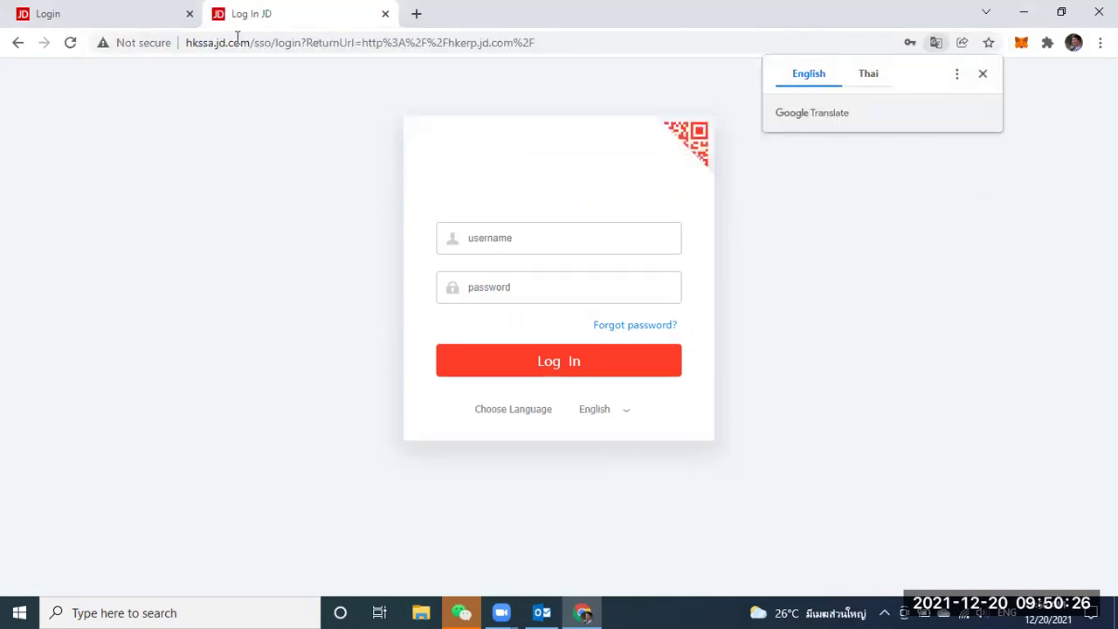
Close the old Login tab, keep English, and sign in with Chrome's saved account.
click(189, 14)
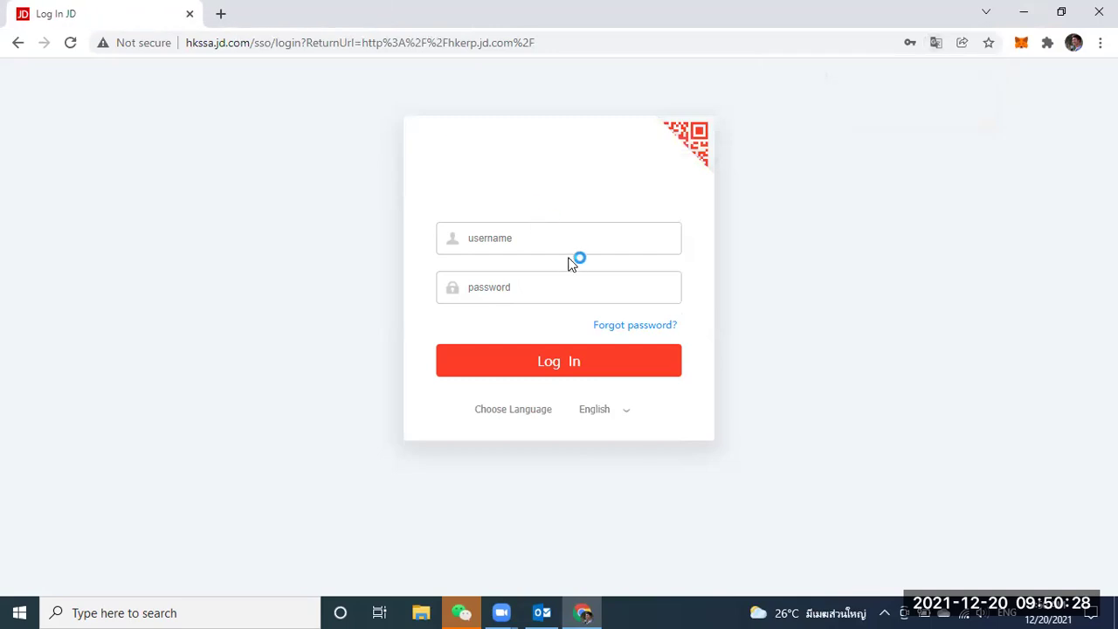
mouse_move(595, 414)
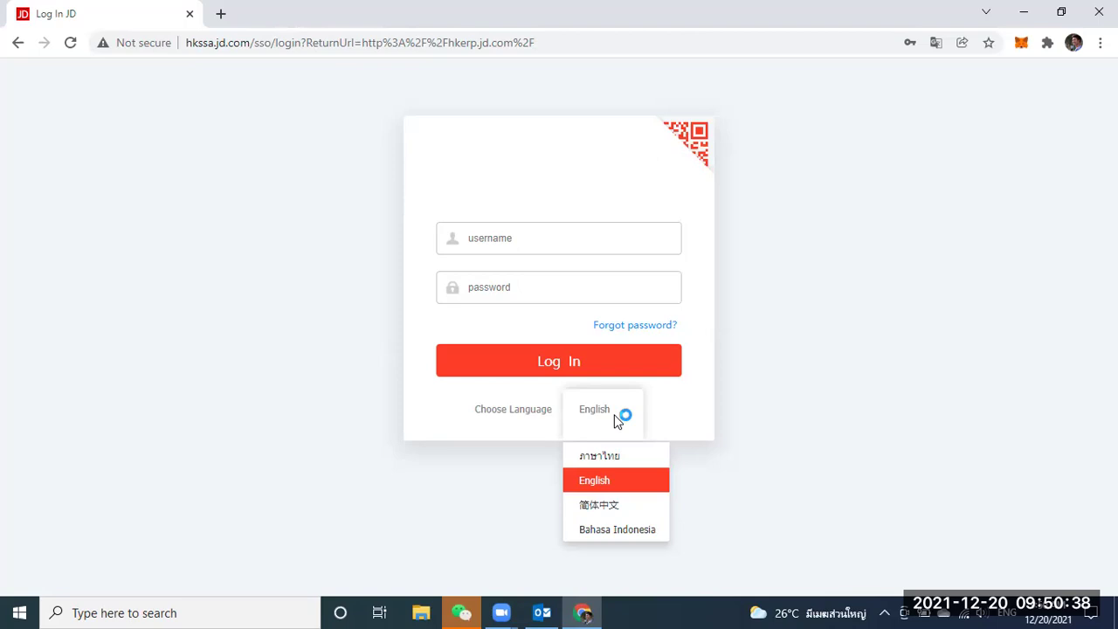
click(607, 486)
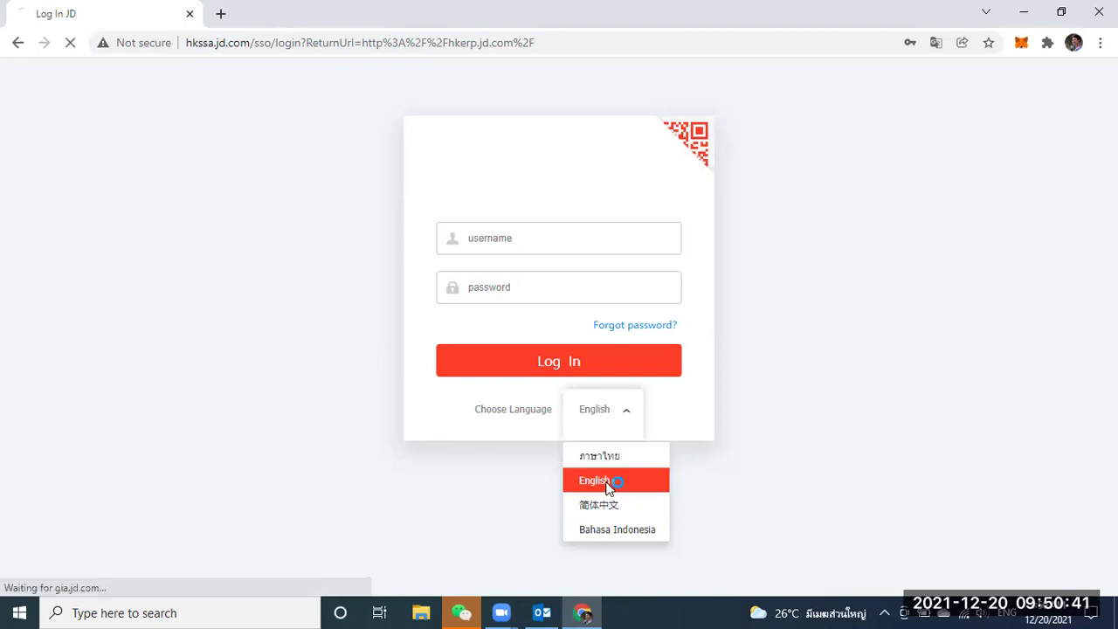
click(582, 242)
key(Down)
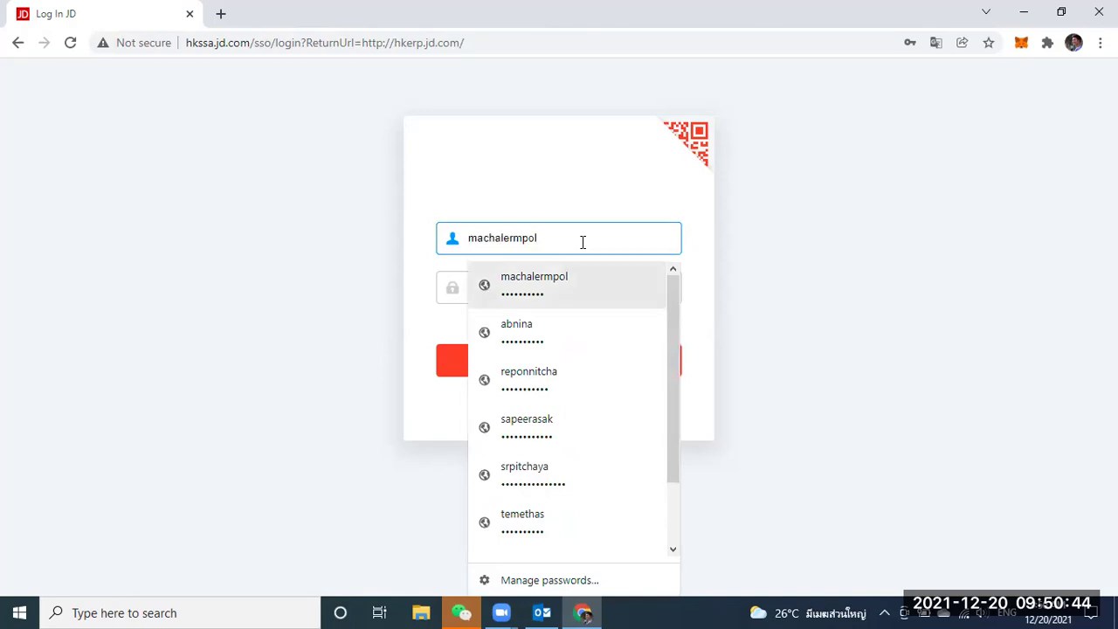
key(Return)
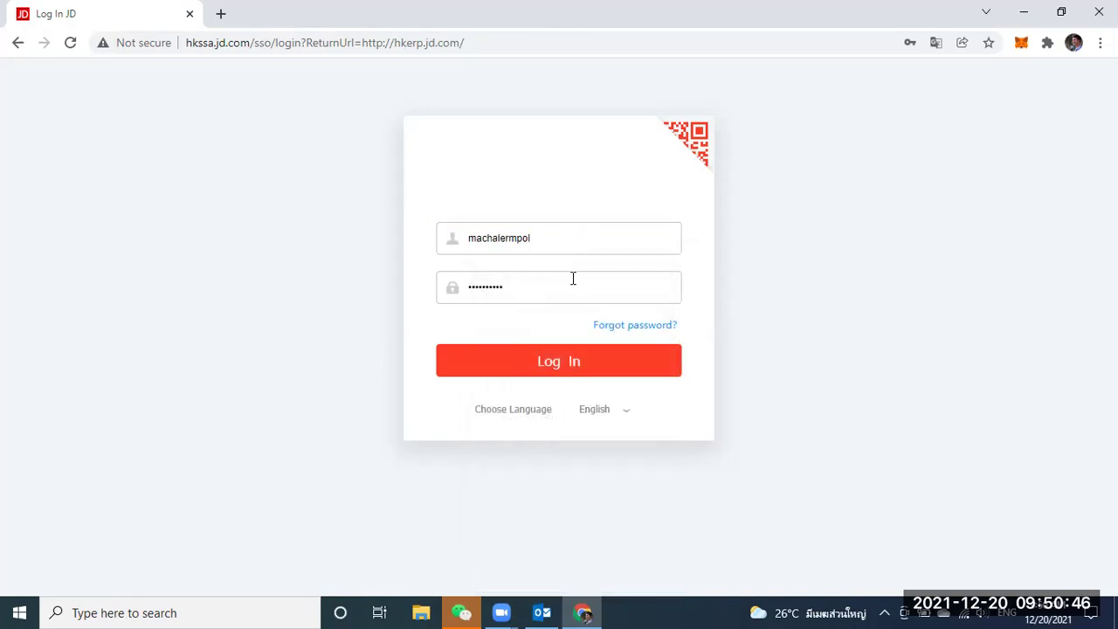
click(573, 278)
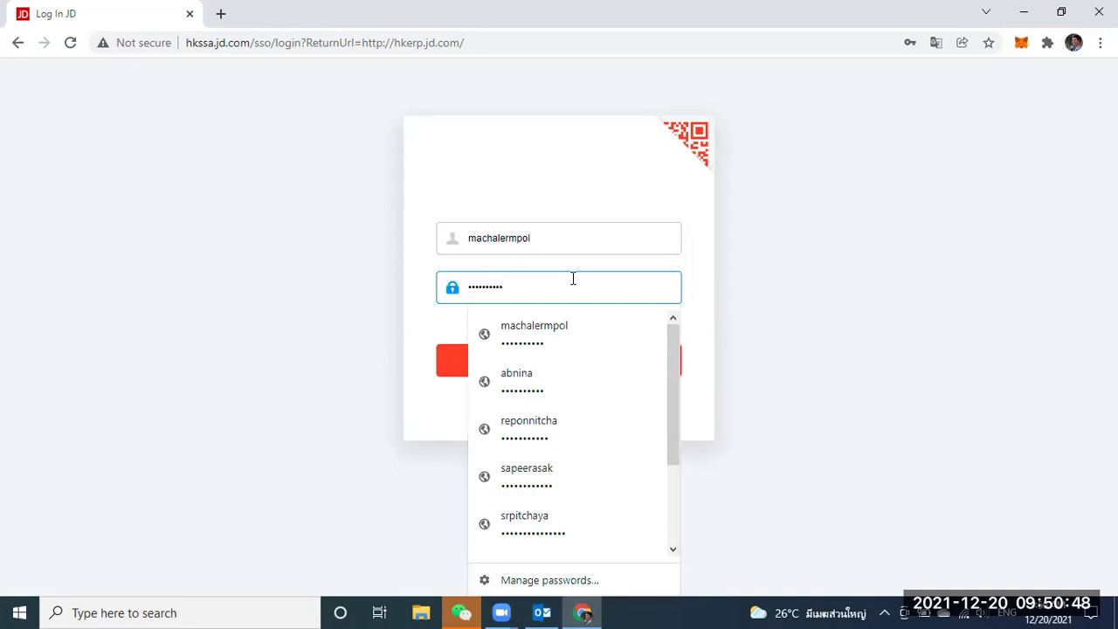
key(Return)
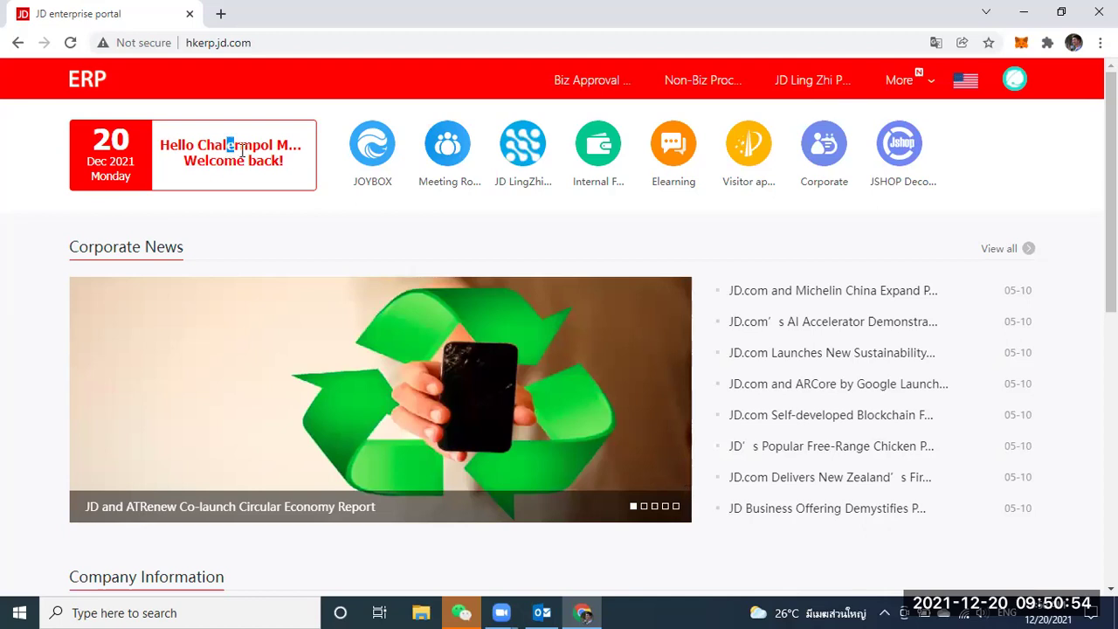
drag(226, 145, 244, 165)
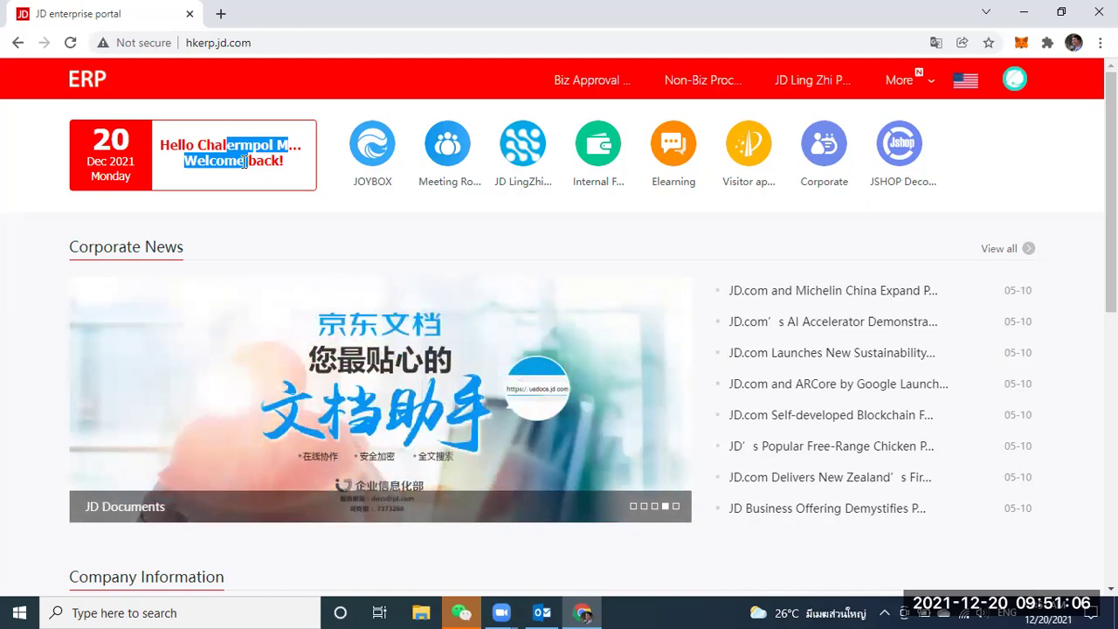
click(461, 612)
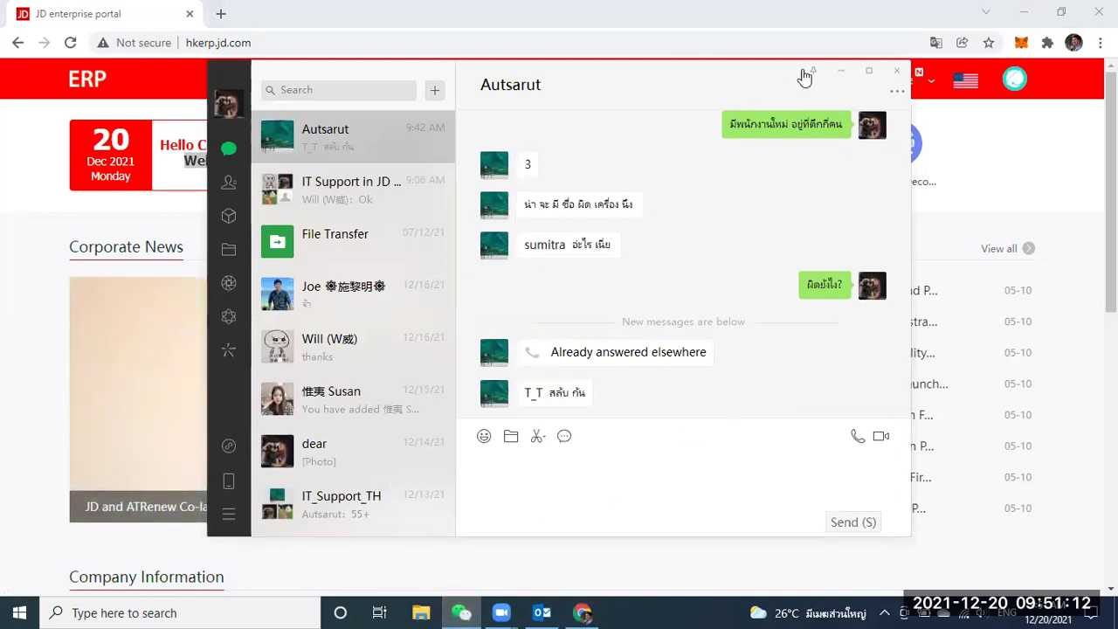
click(841, 70)
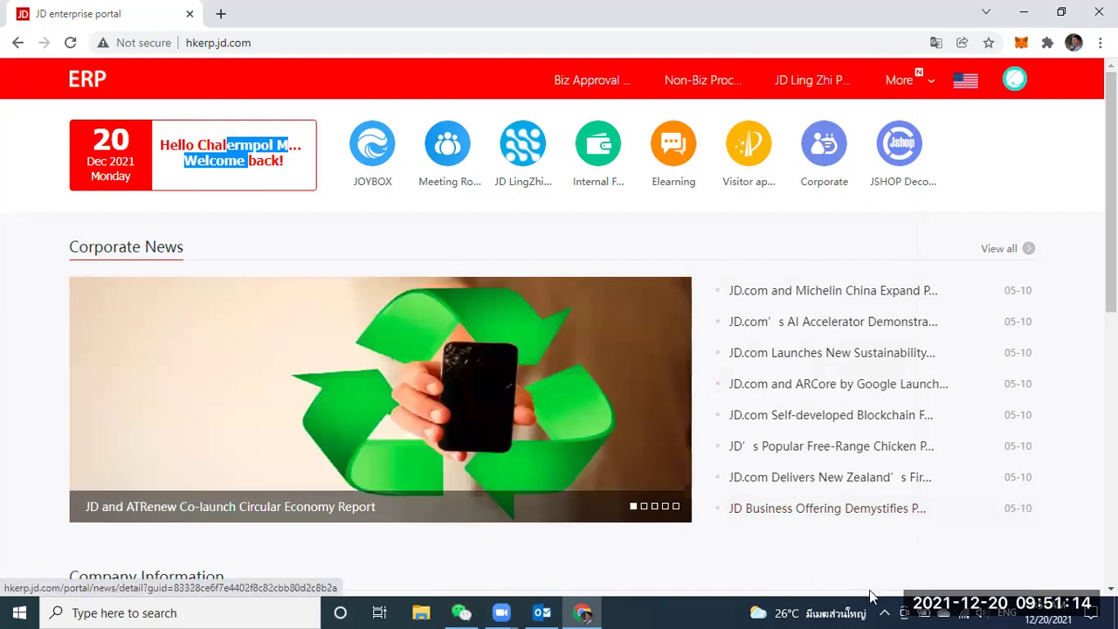
click(884, 613)
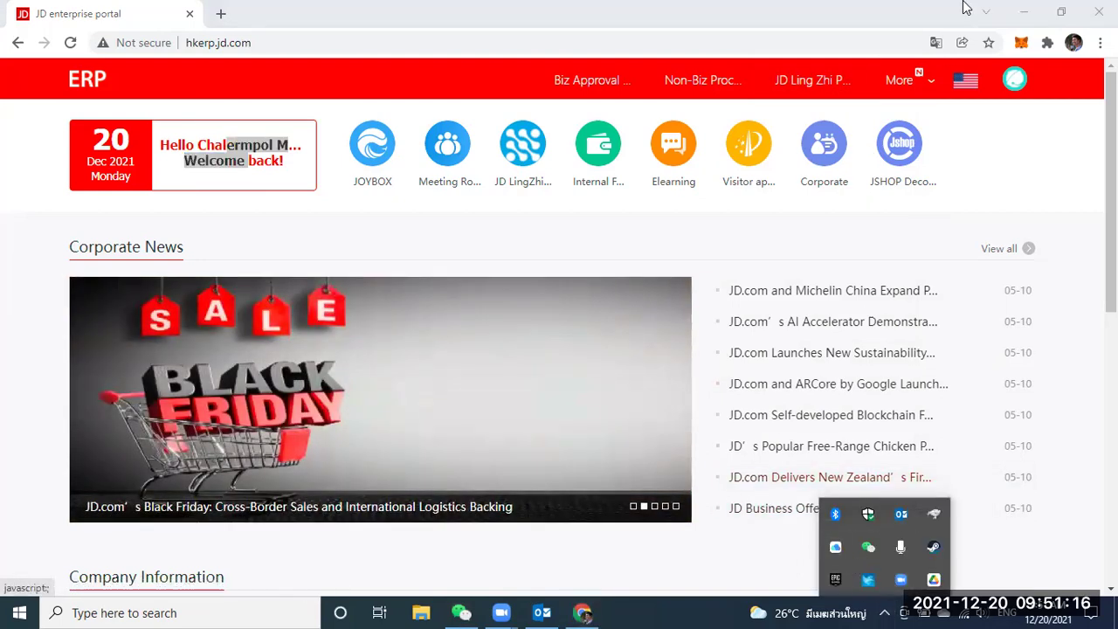
click(932, 7)
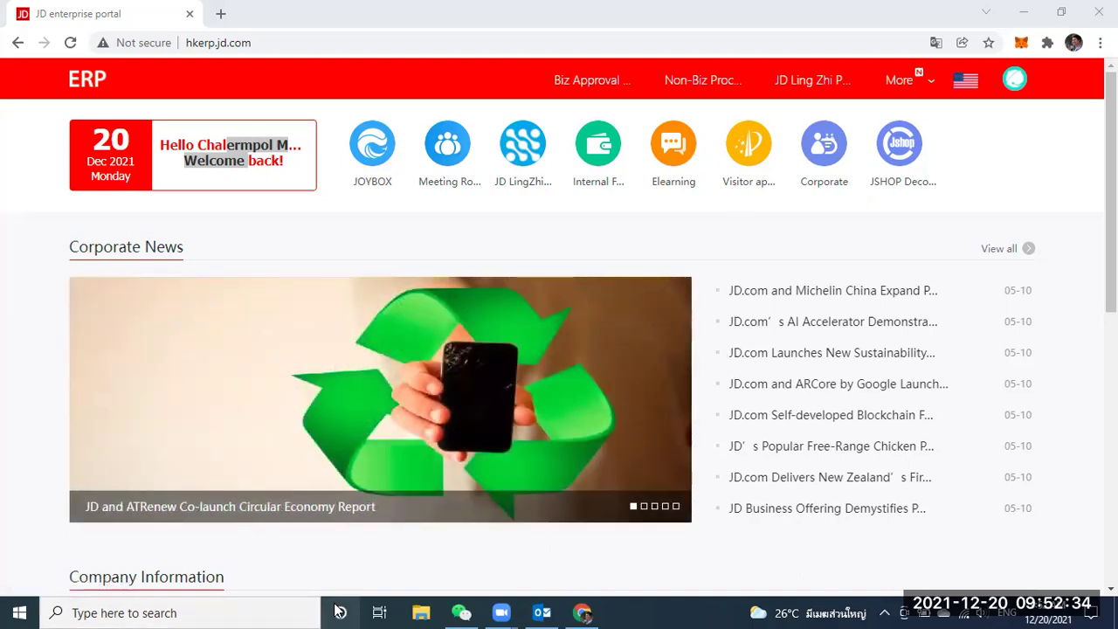
click(542, 612)
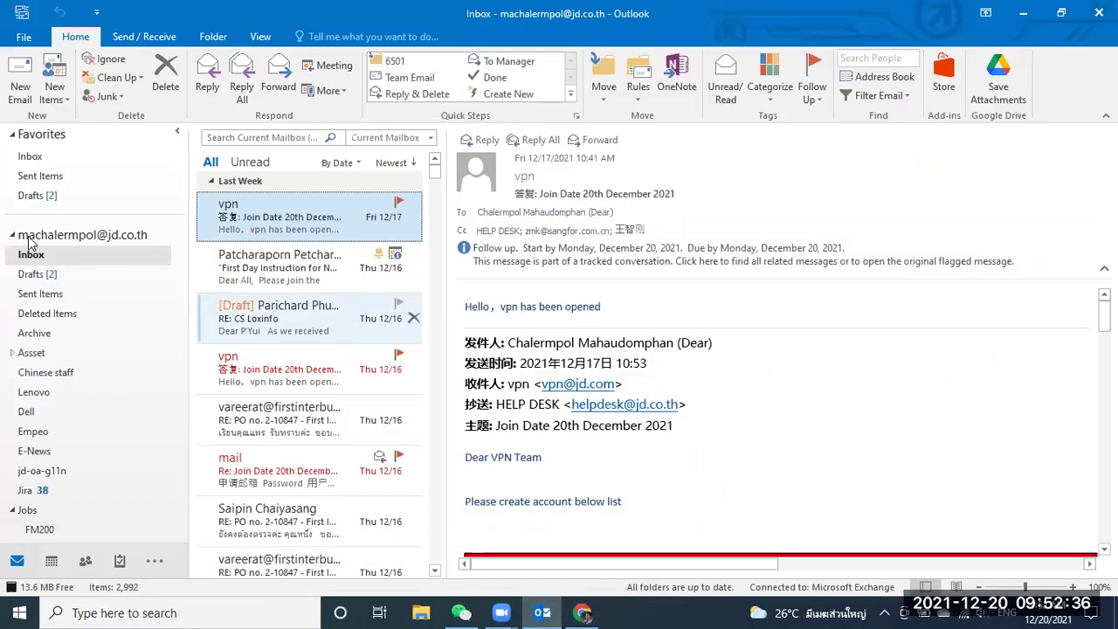
click(27, 80)
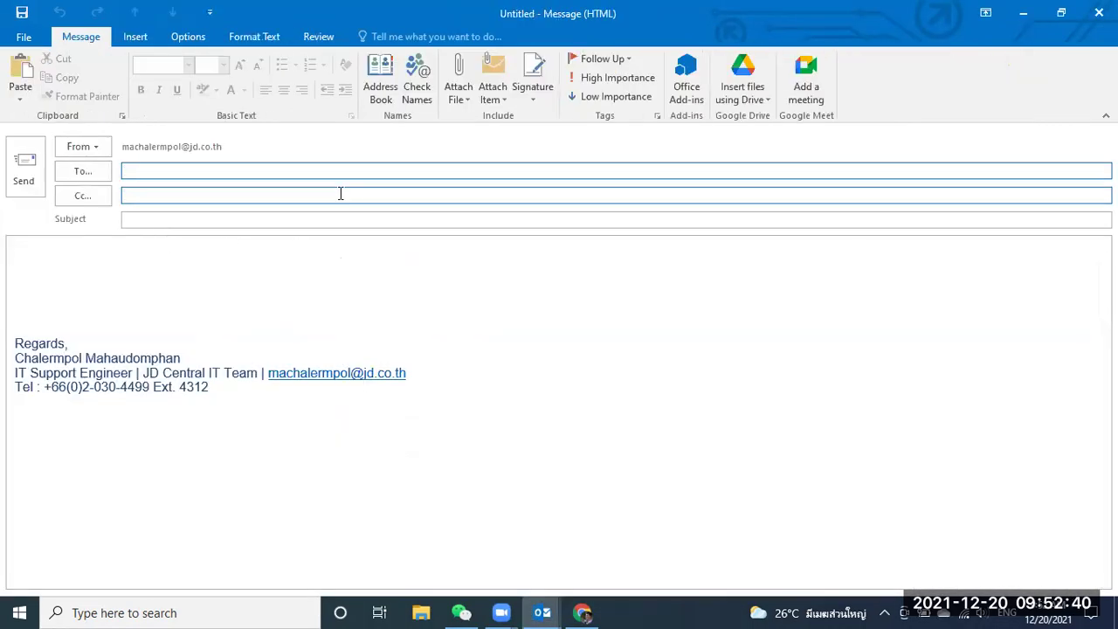
text(tan)
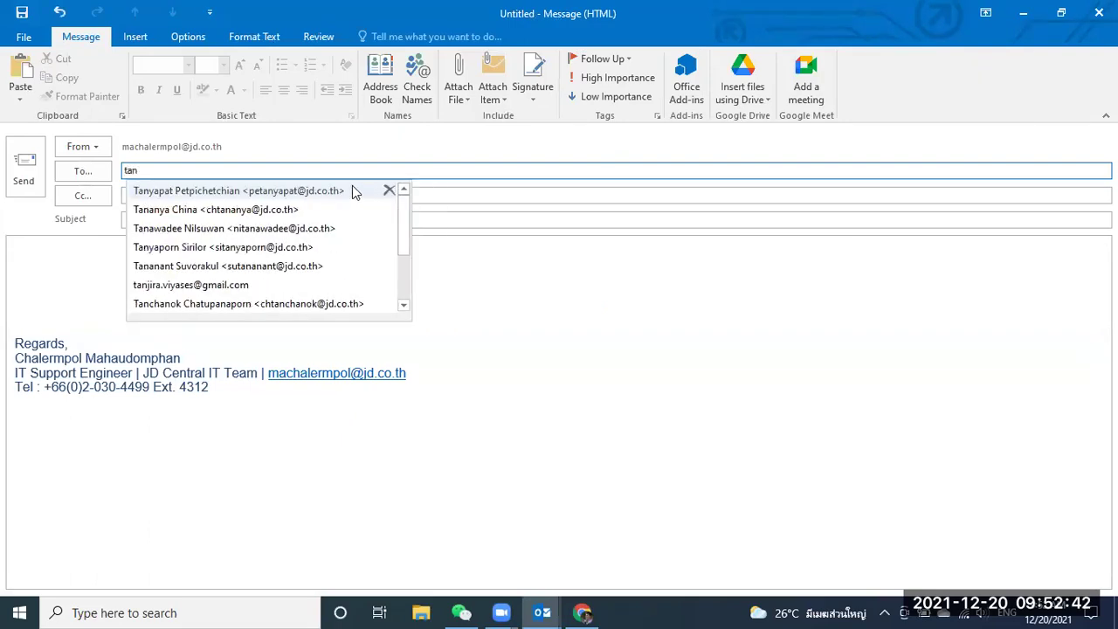
click(327, 194)
key(ctrl+a)
key(BackSpace)
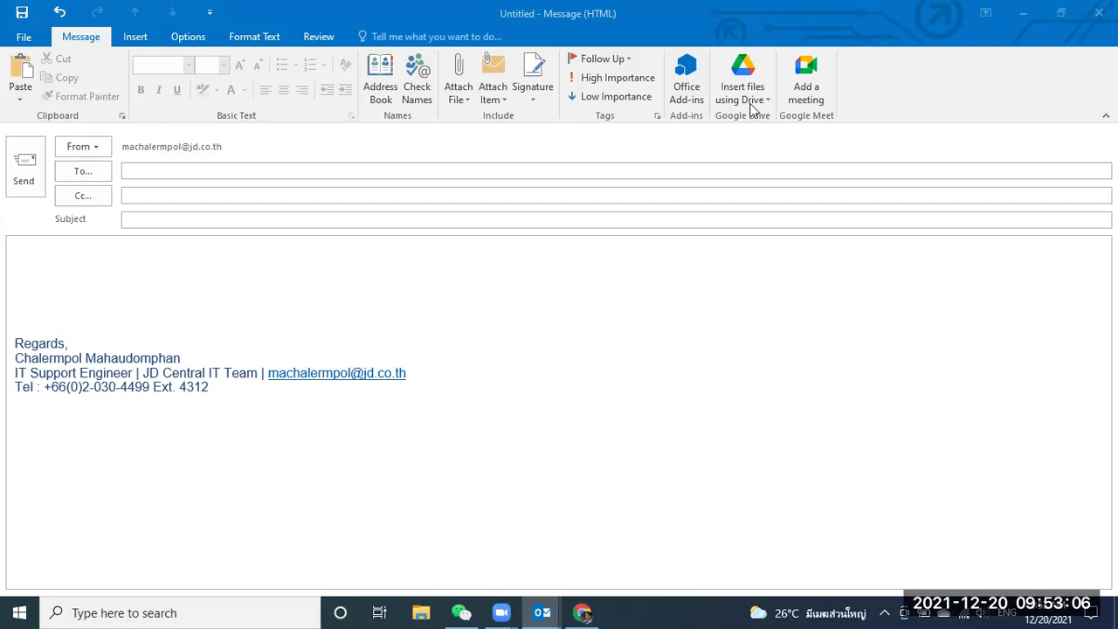
click(700, 29)
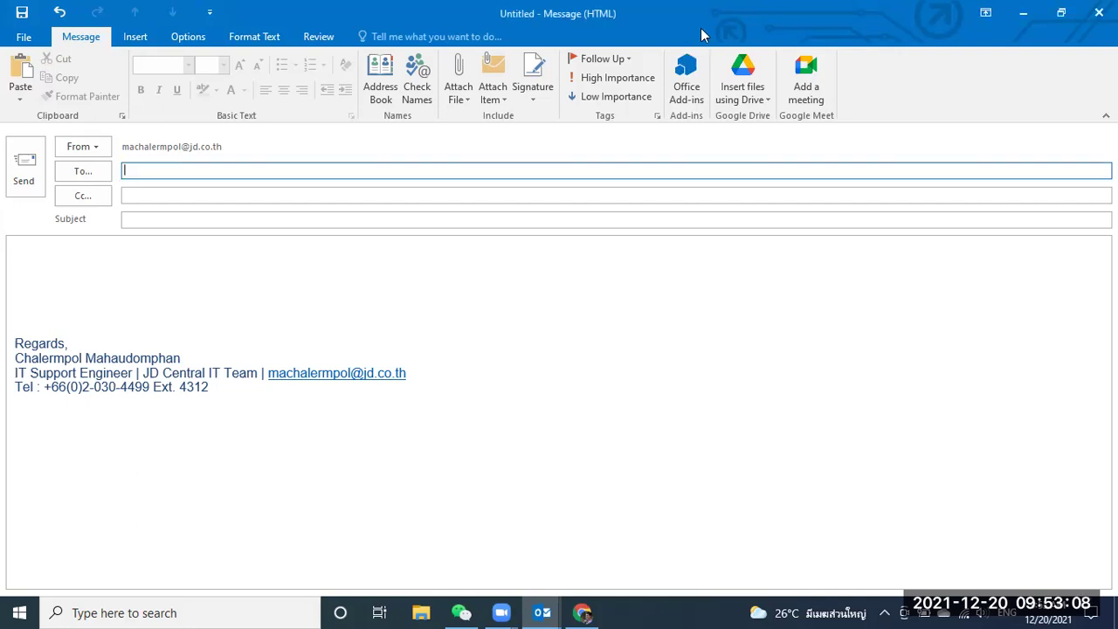
click(1095, 14)
click(570, 355)
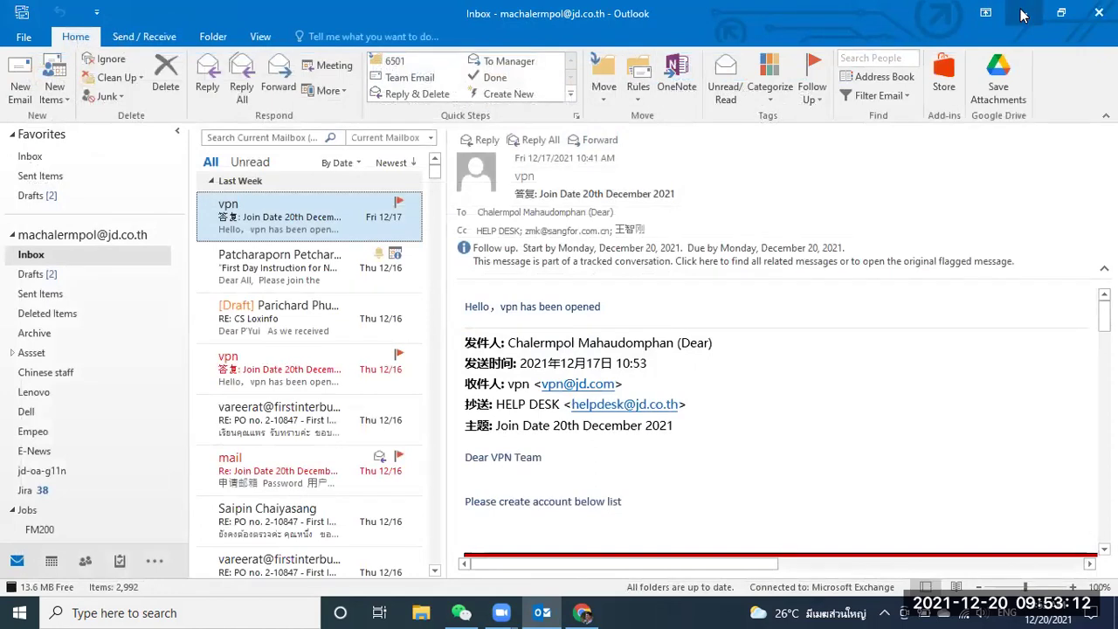
click(1023, 13)
Load the JD ERP login page from the pasted address in a new tab.
key(ctrl+t)
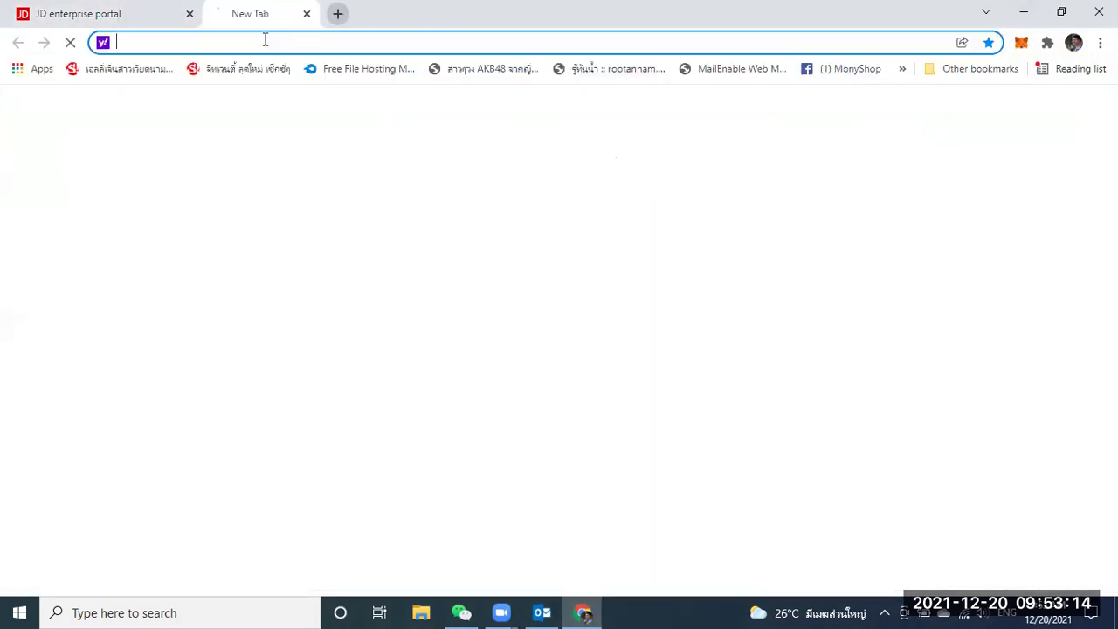
text(http://hkssa.jd.com/sso/login?ReturnUrl=http%3A%2F%2Fhkerp.jd.com%2F)
key(Return)
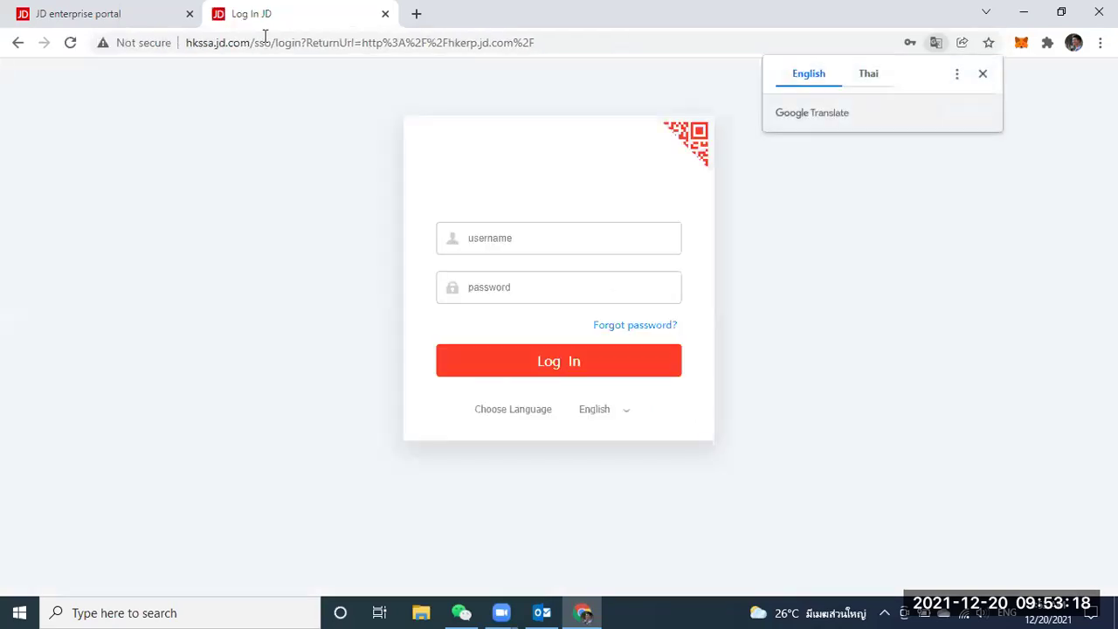
click(980, 74)
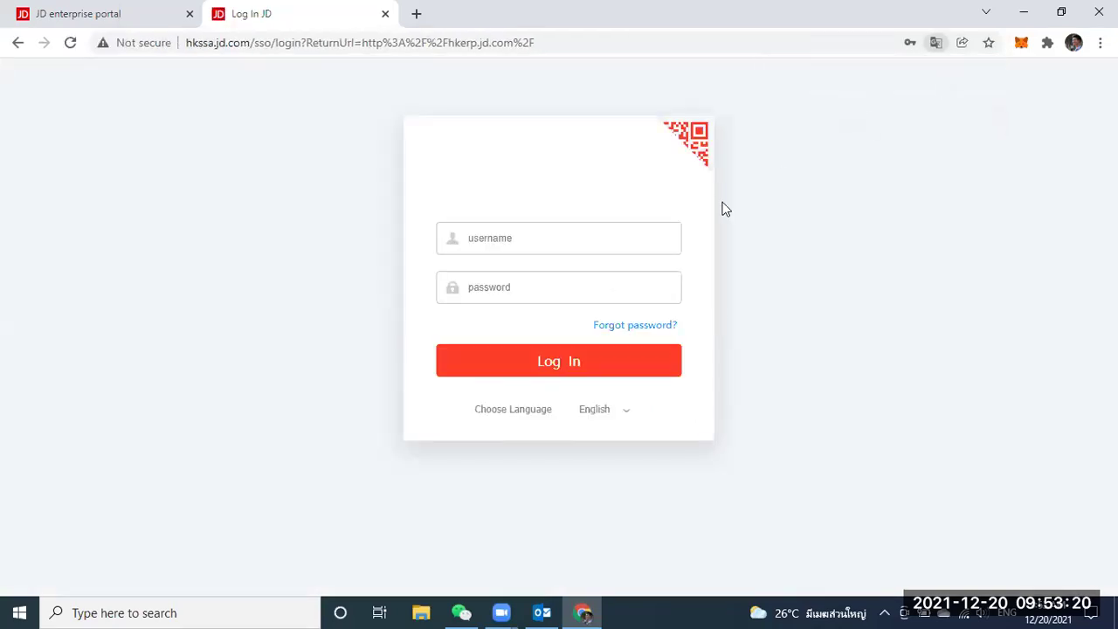
Switch the login page to English and sign in with the saved account.
mouse_move(599, 395)
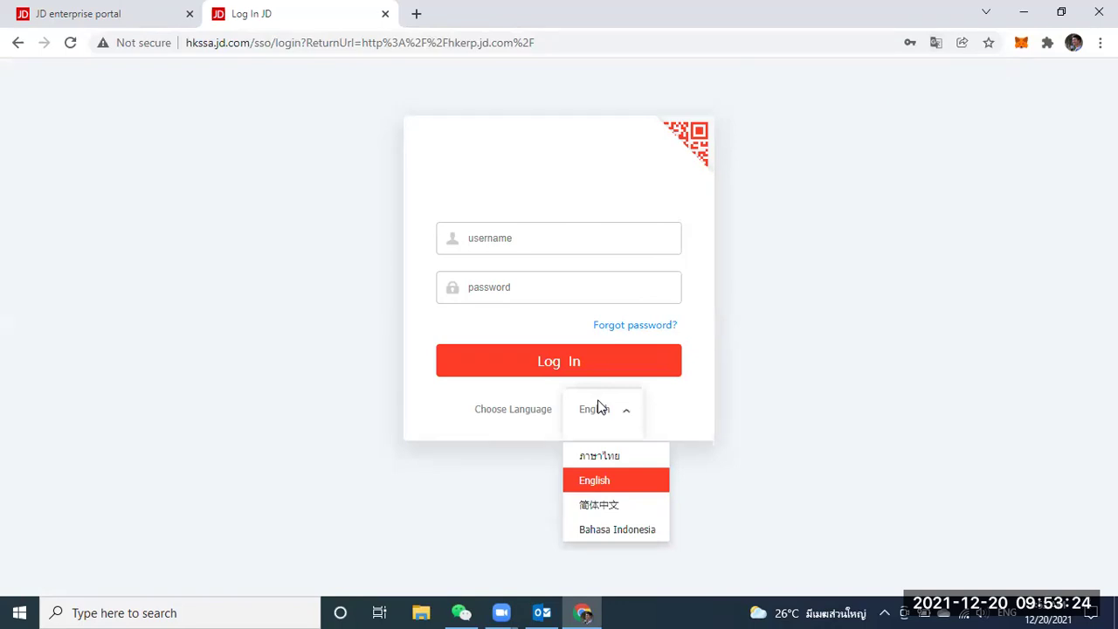
click(599, 480)
click(562, 236)
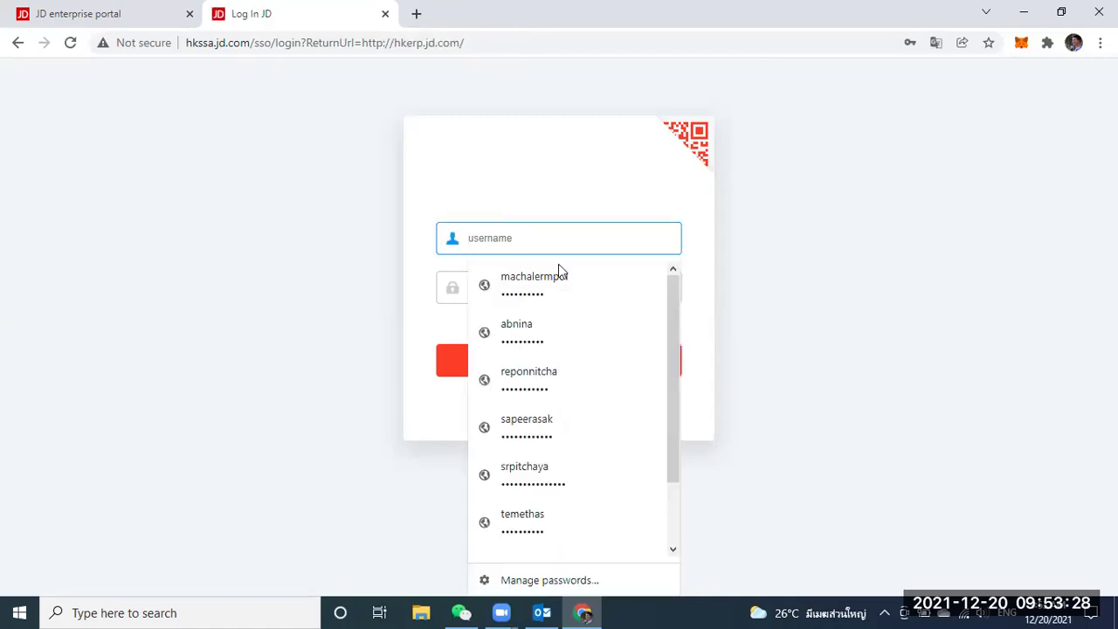
click(558, 272)
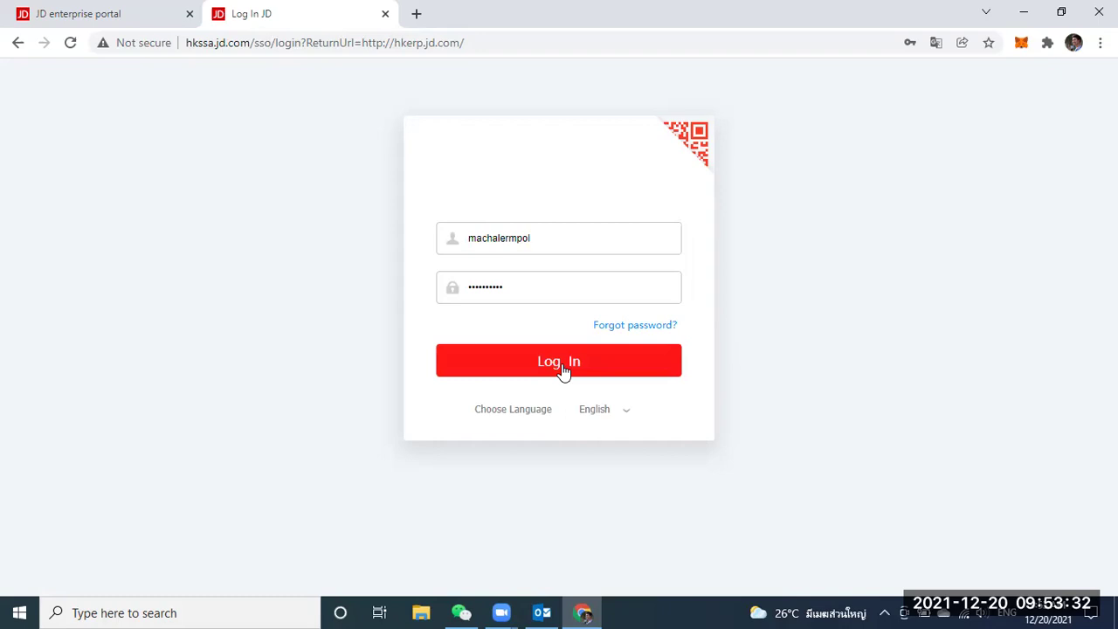
click(561, 365)
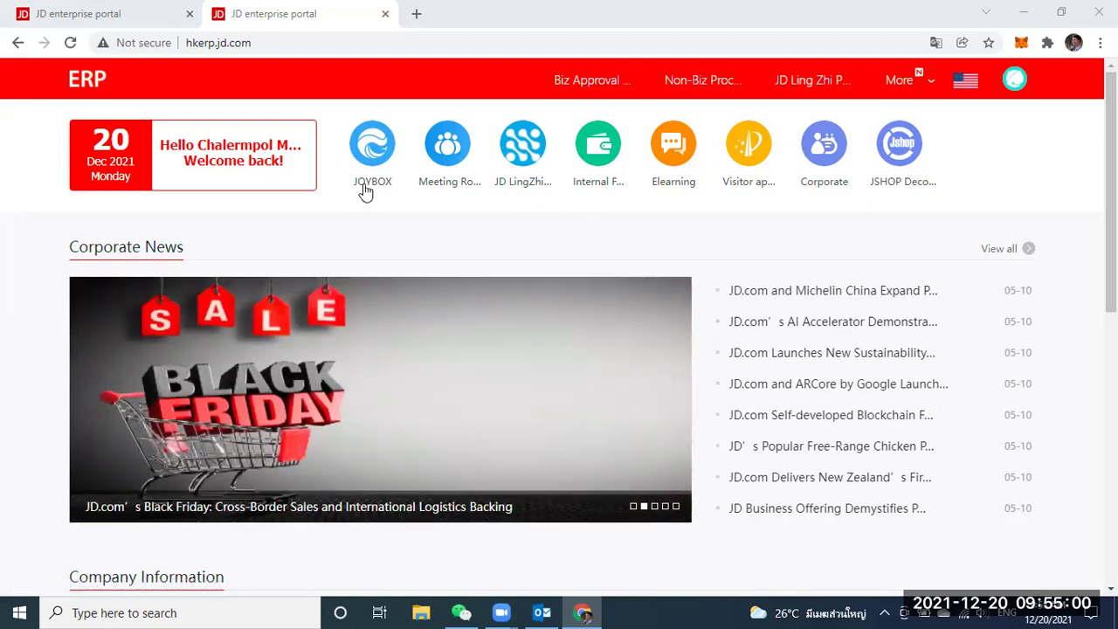
Bring the Outlook Inbox with the Join Date 20th December 2021 reply in front of the portal.
click(361, 222)
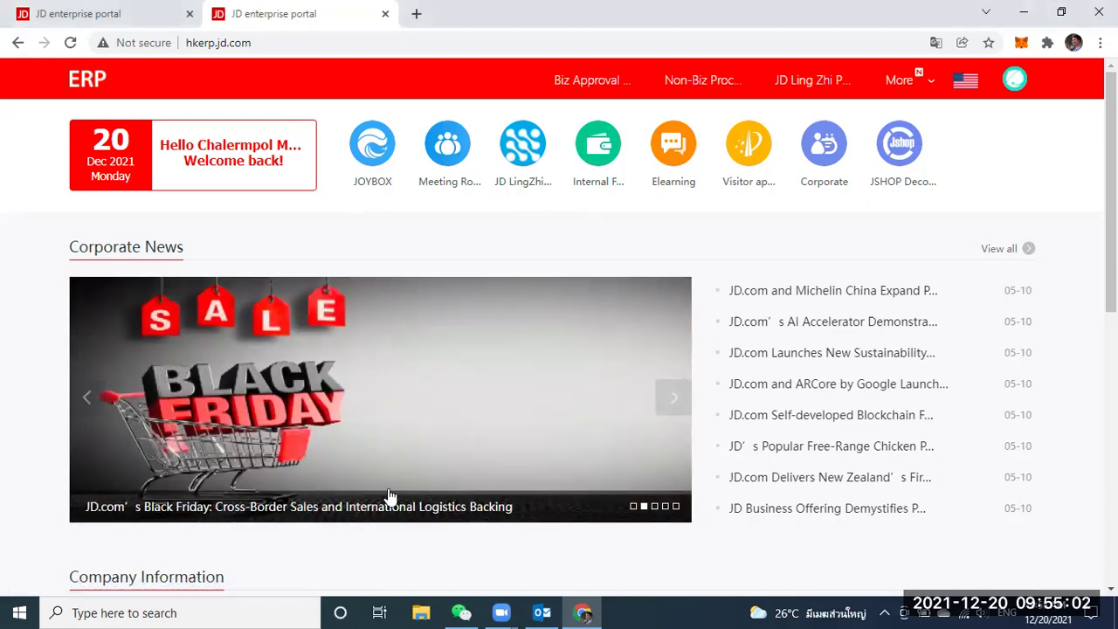
click(542, 612)
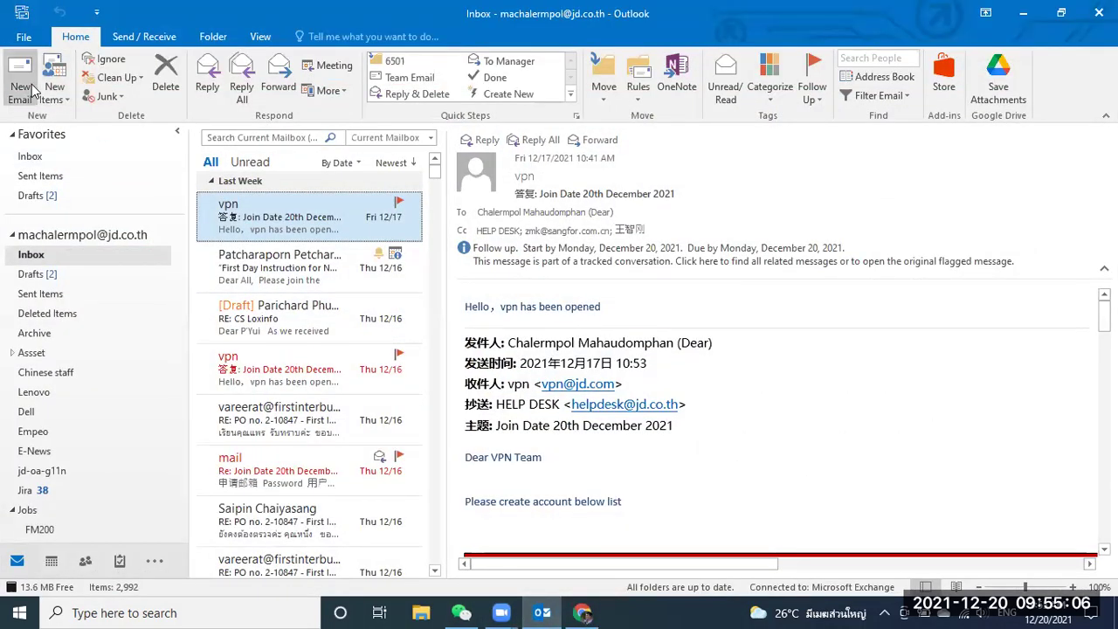
click(21, 80)
text(tan)
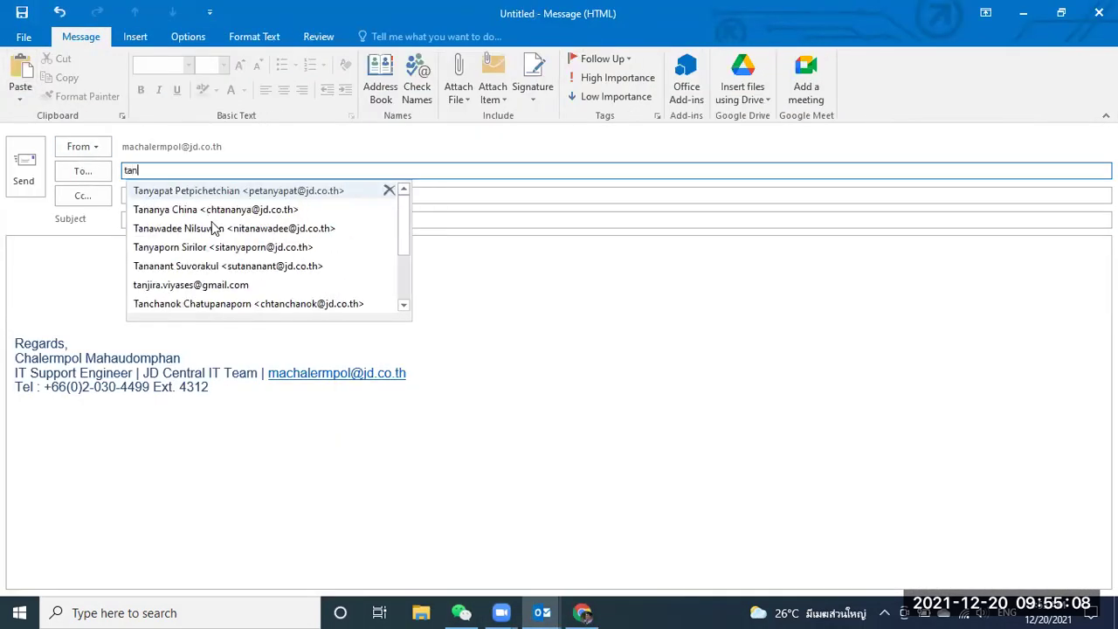
key(Down)
key(Return)
key(BackSpace)
key(BackSpace)
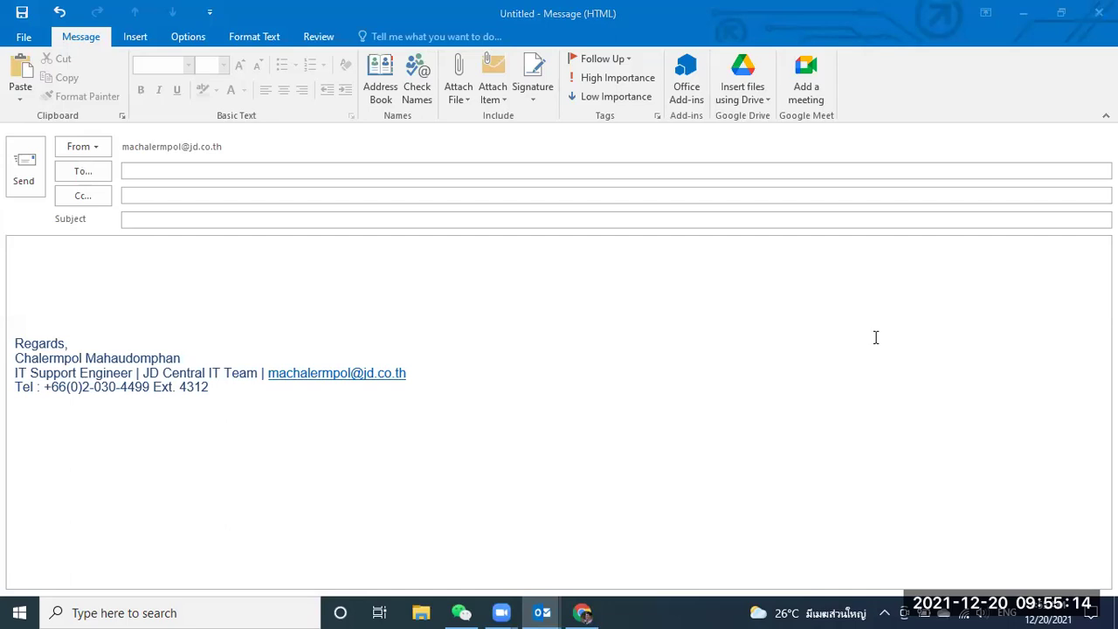
click(501, 288)
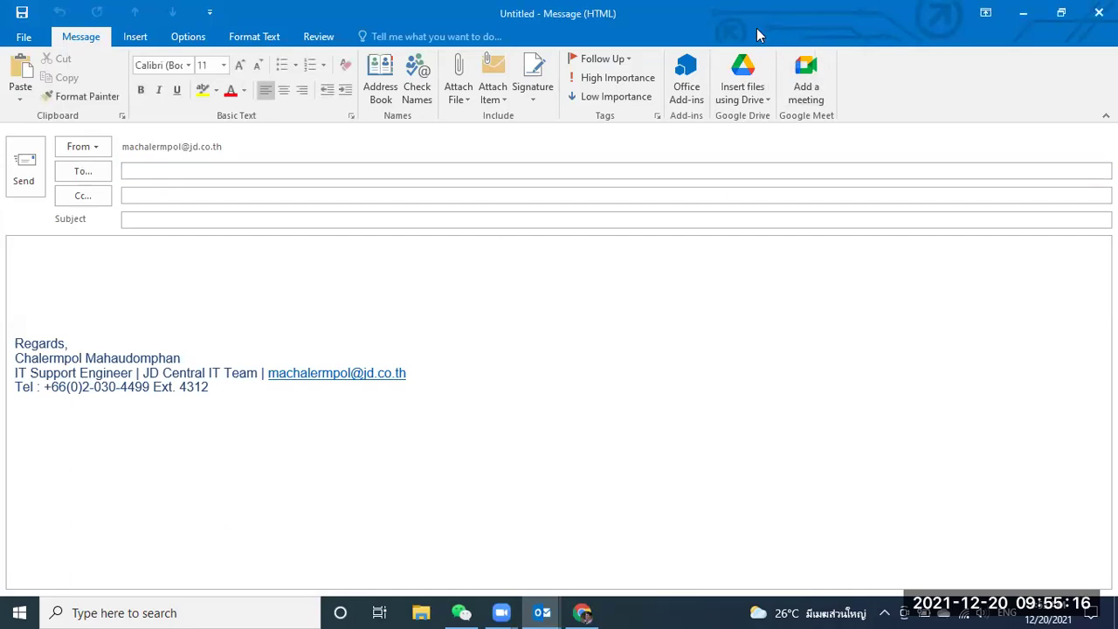
double_click(756, 28)
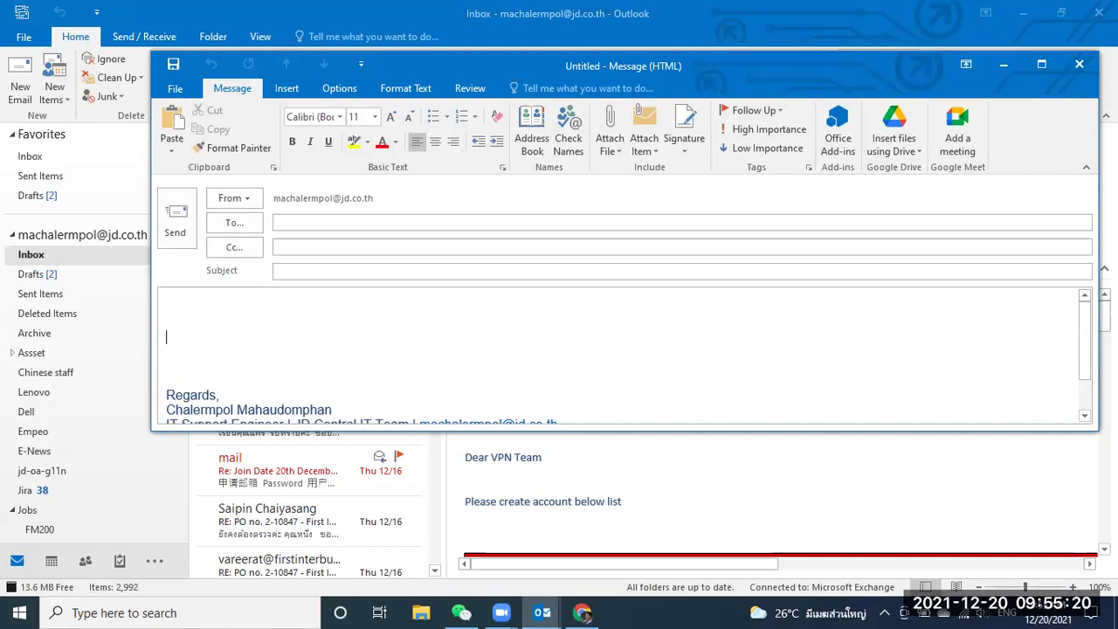
click(1076, 66)
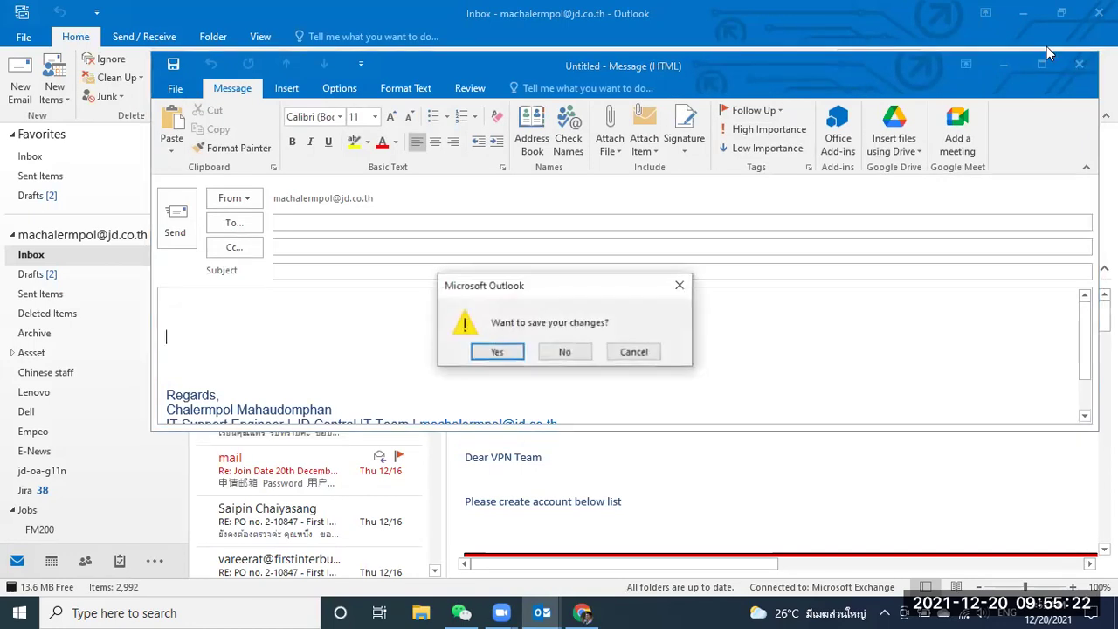
click(552, 357)
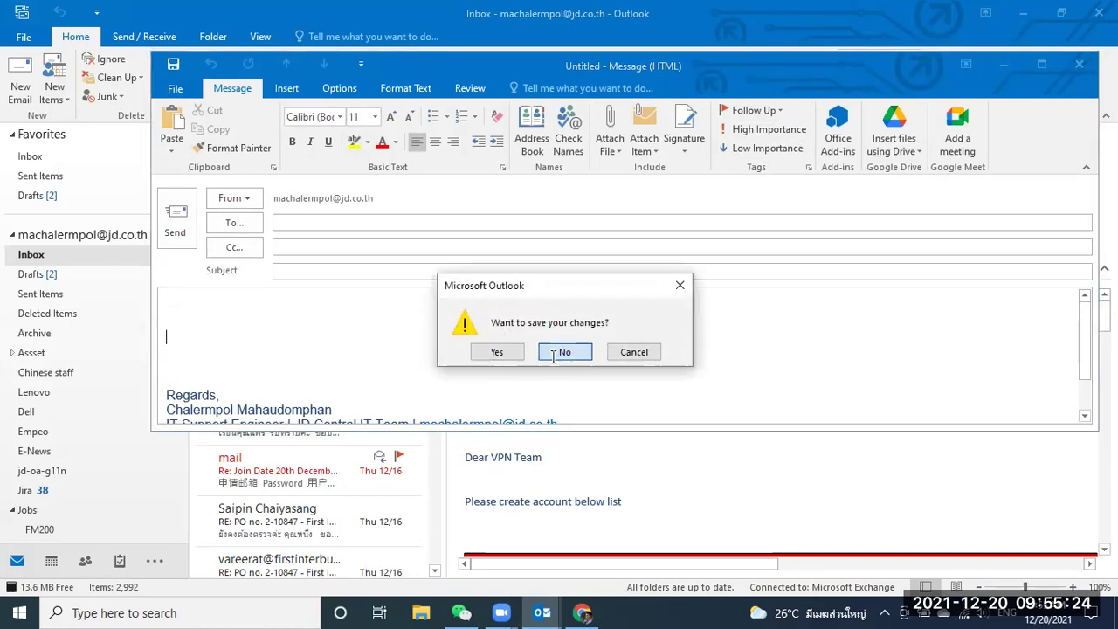
Minimize Outlook and Chrome, then restore the JD enterprise portal in Chrome.
click(1018, 9)
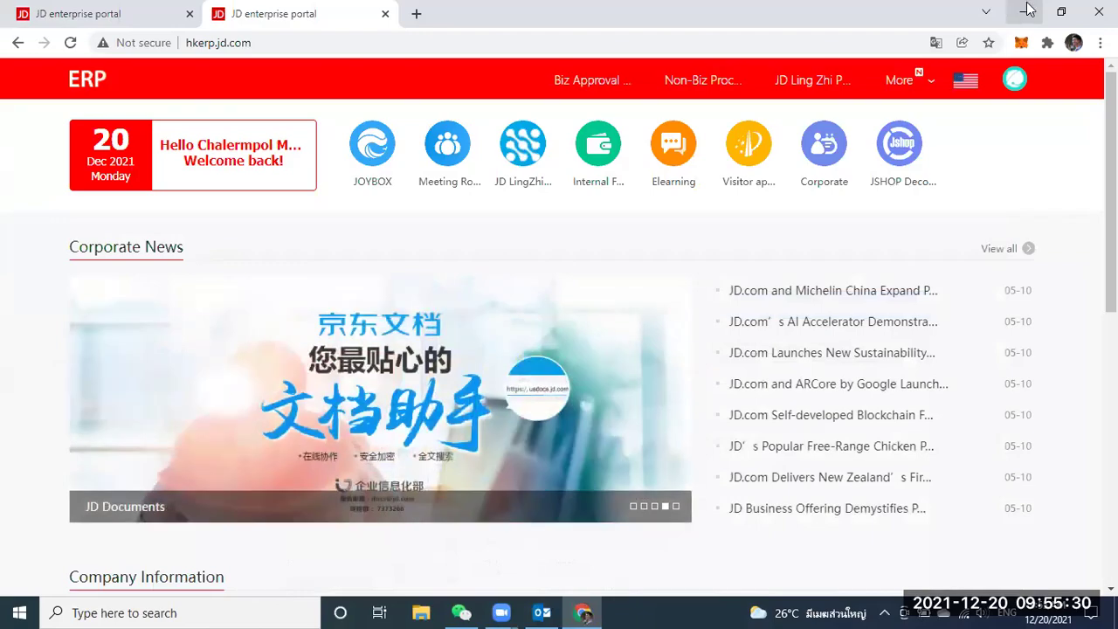
click(1028, 9)
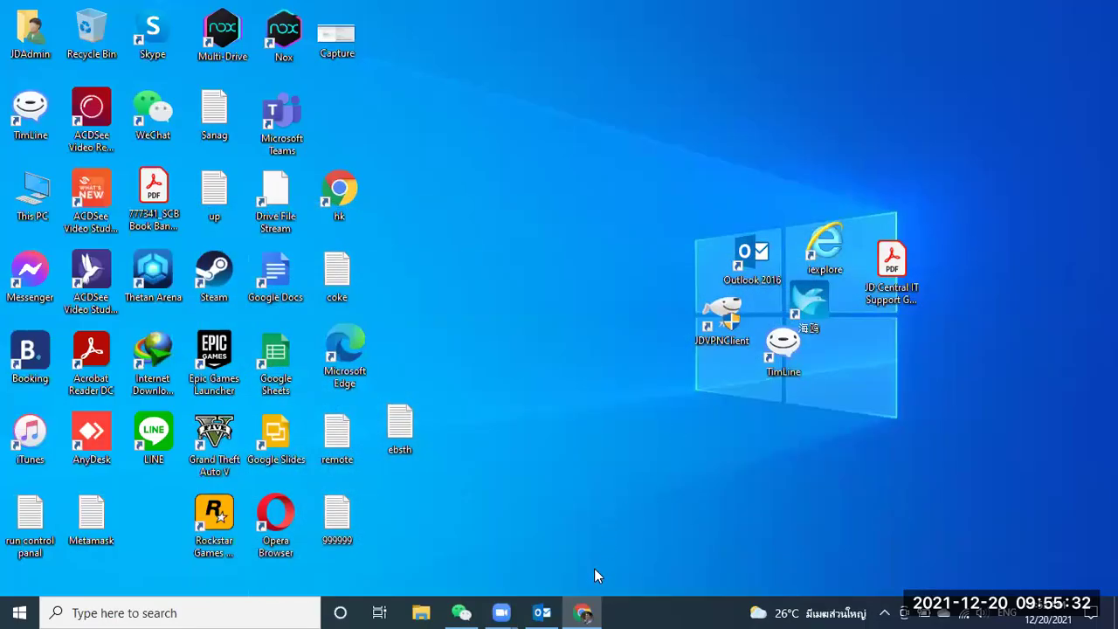
click(577, 613)
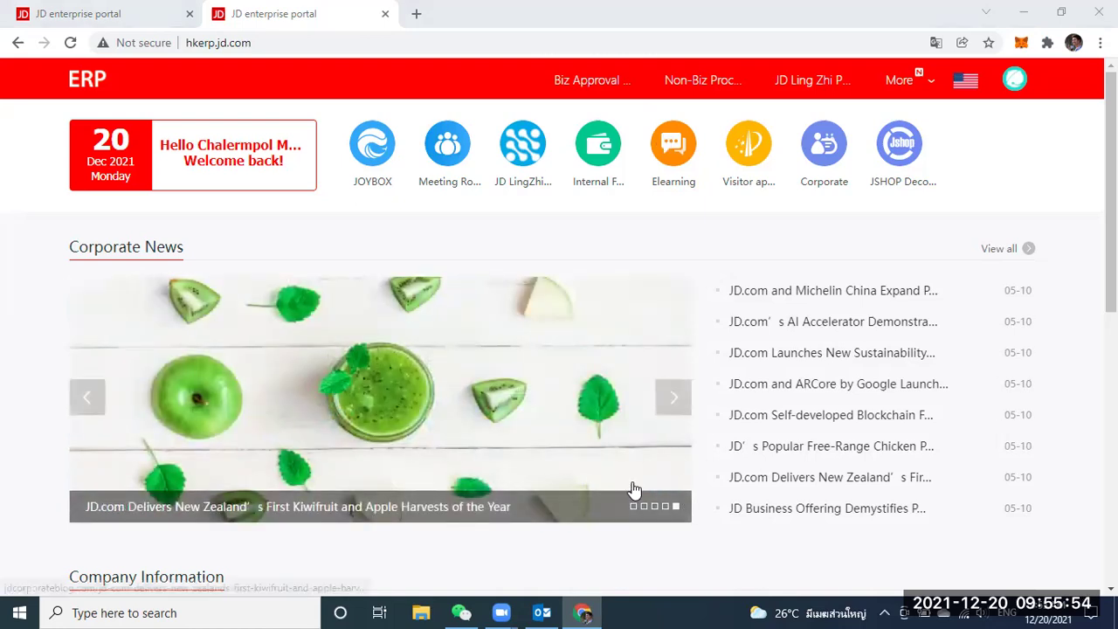
In Outlook, scroll through the VPN account table in the 17 December vpn reply.
click(542, 612)
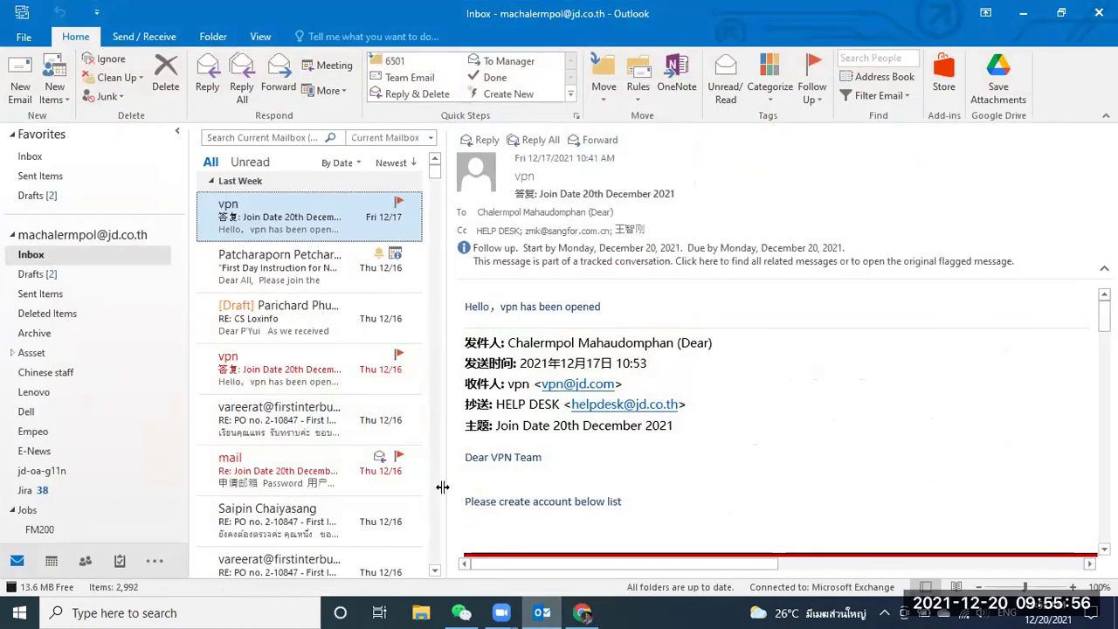
click(659, 479)
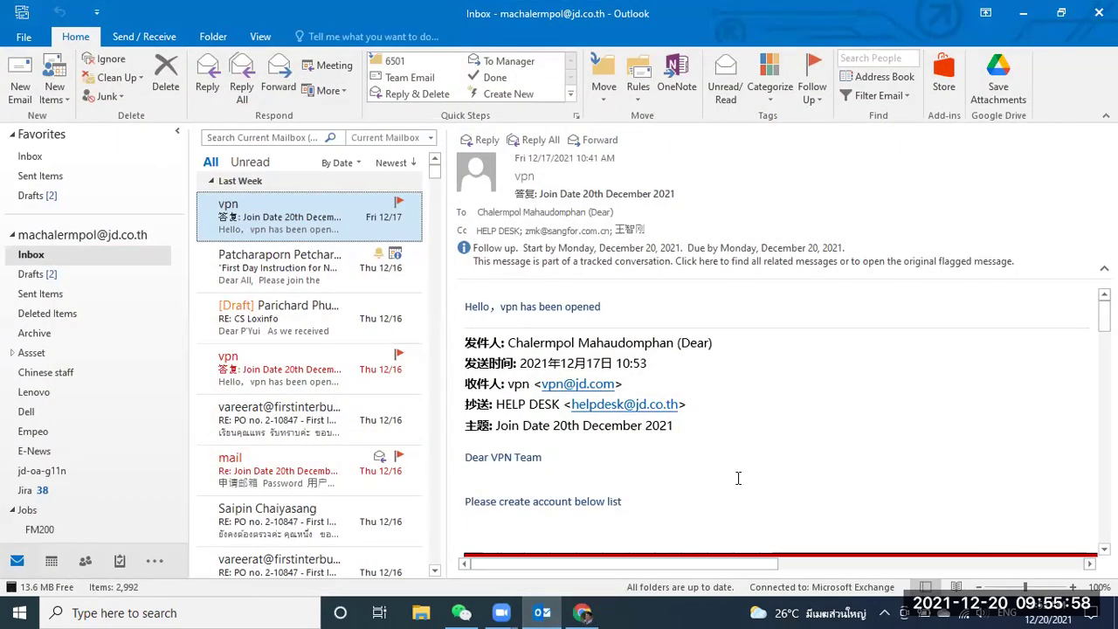
scroll(738, 478, down, 3)
scroll(738, 478, down, 1)
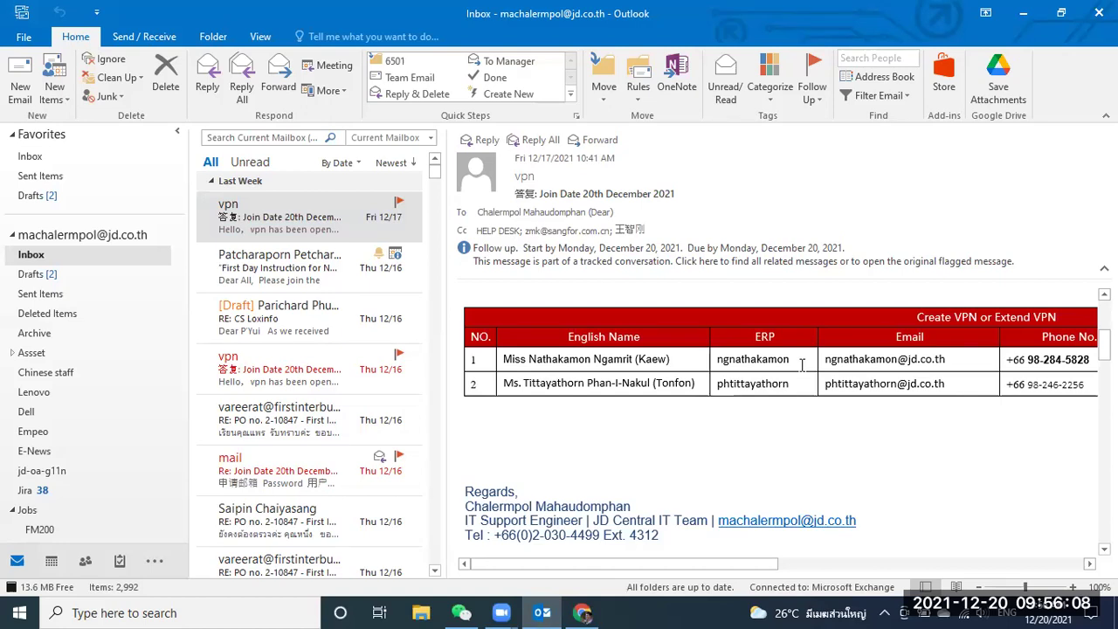
Scroll the 16 December vpn reply's table, then return to the 17 December reply.
click(279, 374)
scroll(594, 461, down, 4)
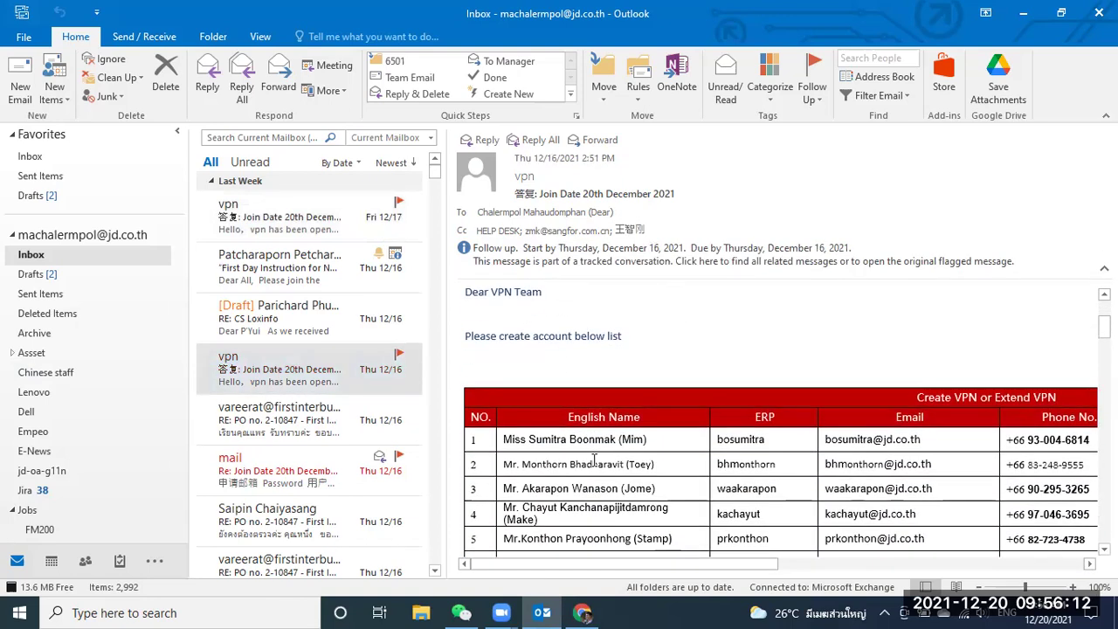
scroll(594, 460, down, 3)
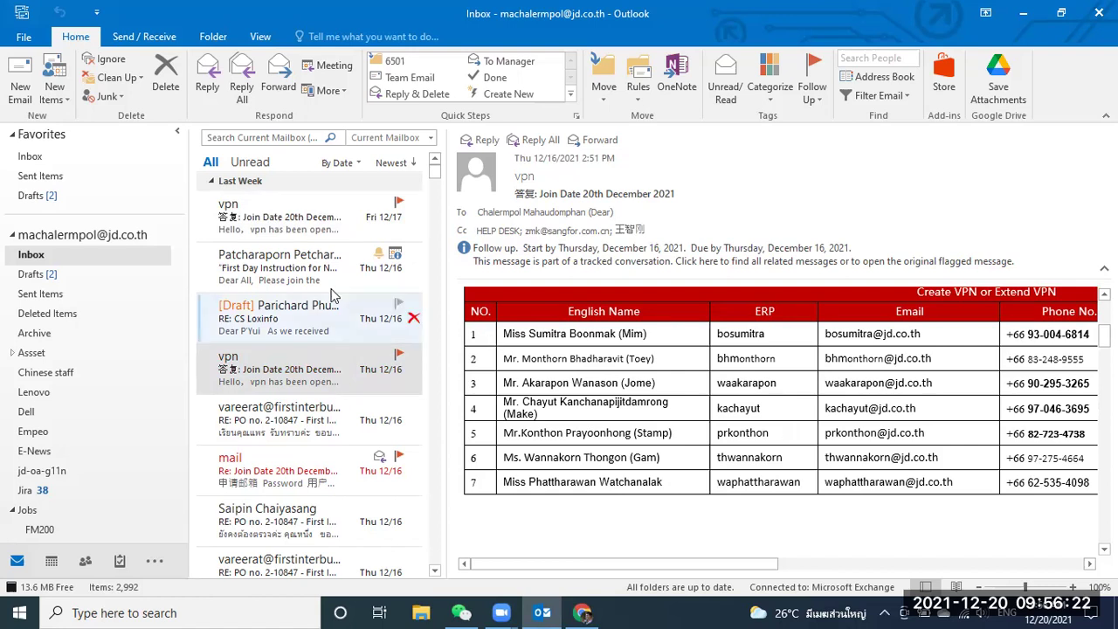
click(301, 218)
click(669, 474)
Scroll down the 17 December vpn reply's Create VPN or Extend VPN table.
scroll(669, 475, down, 5)
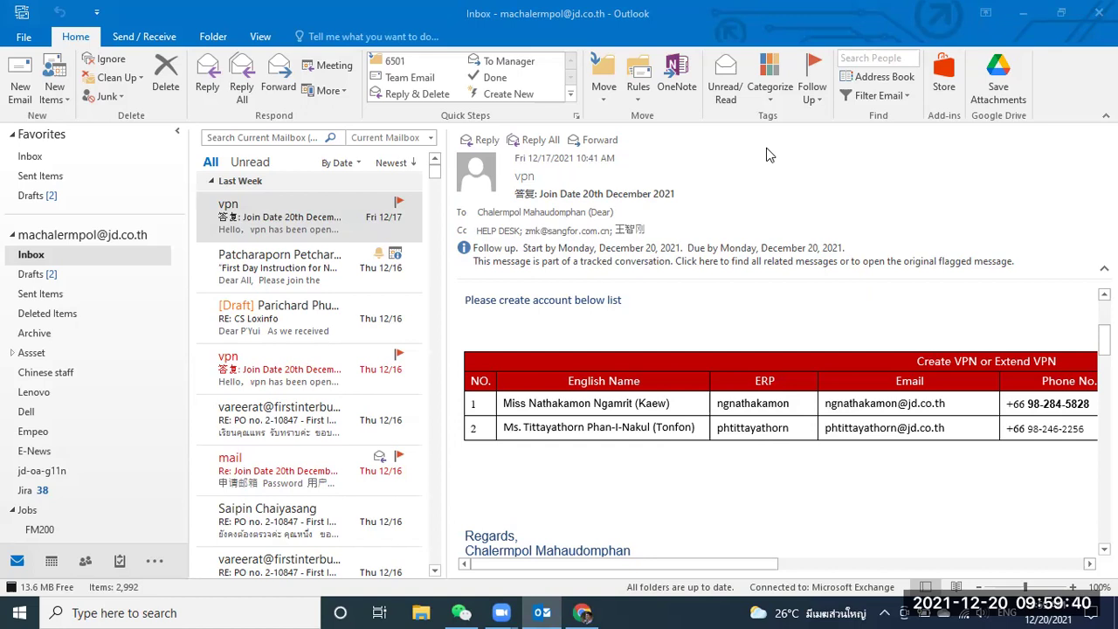
Minimize Outlook and the ERP portal, then reposition the JDVPNClient and 海鸥 desktop shortcuts.
click(1027, 18)
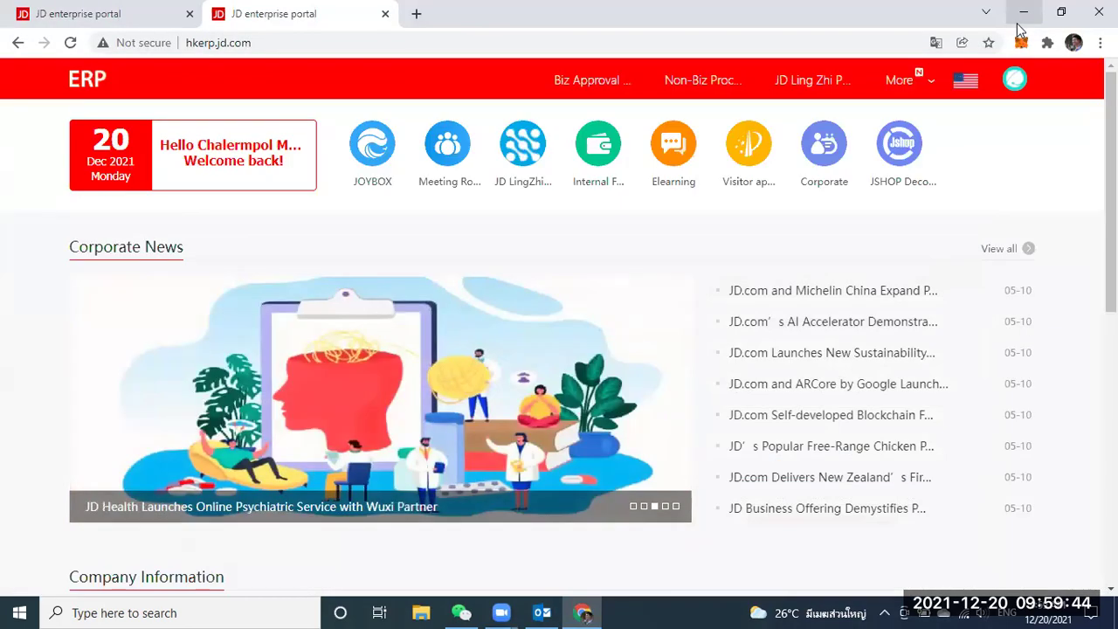
click(1019, 11)
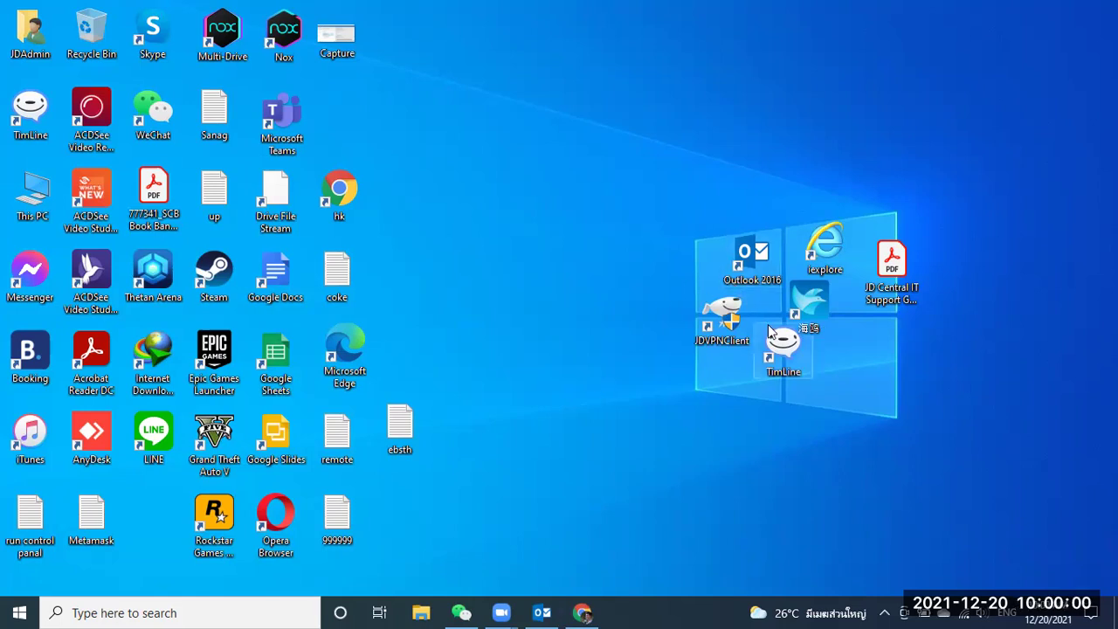
drag(737, 325, 874, 352)
drag(815, 303, 684, 303)
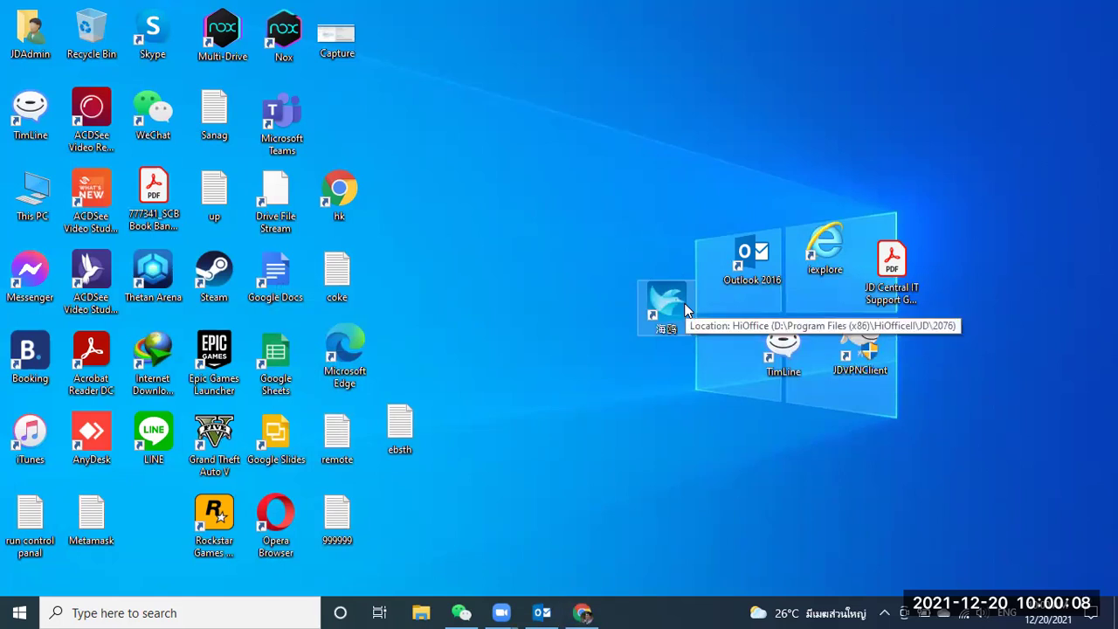
Launch HiOffice, then quit it completely from its general options.
double_click(681, 312)
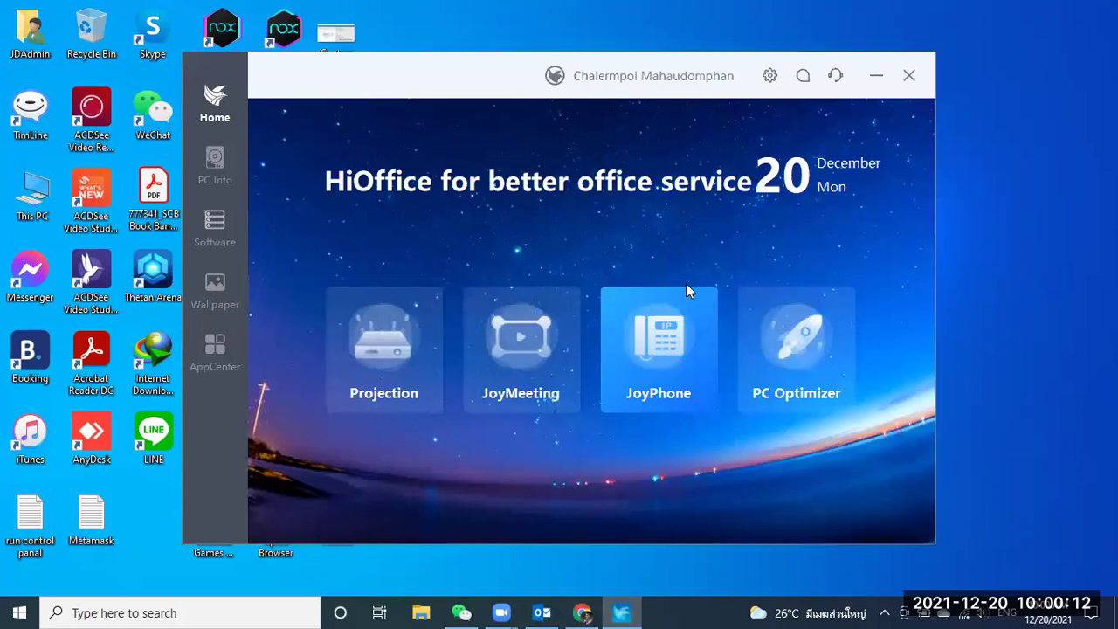
click(770, 76)
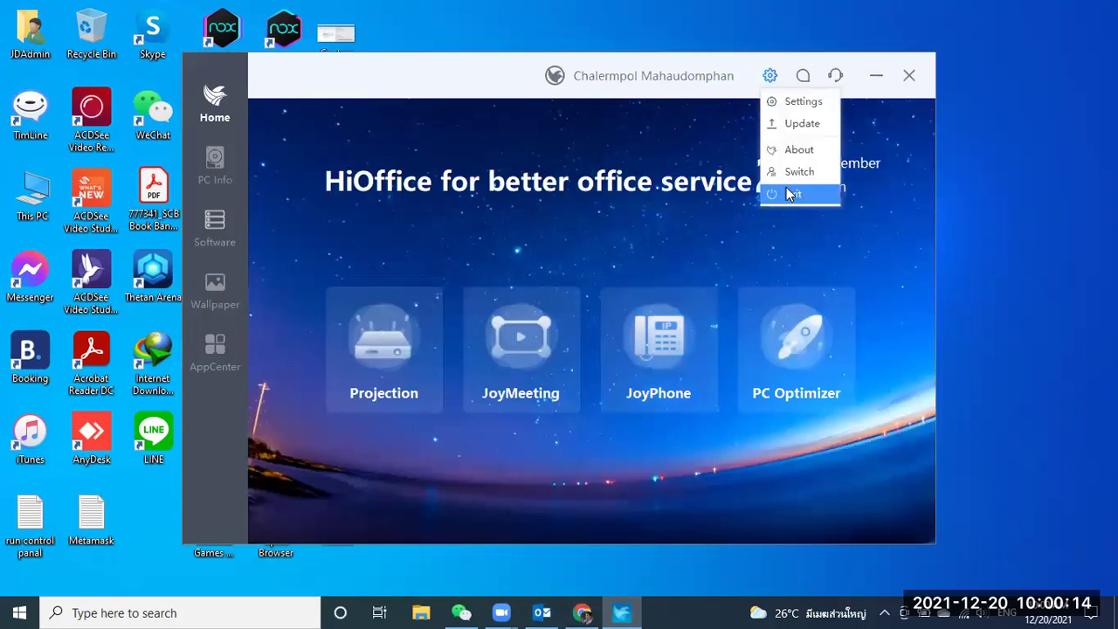
click(791, 193)
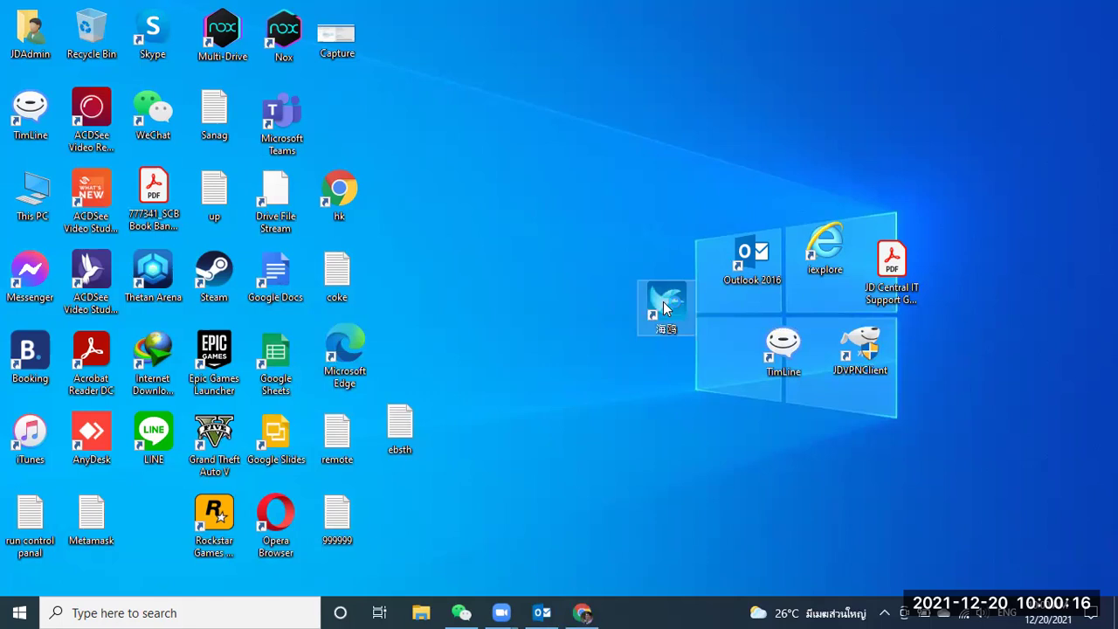
Reopen HiOffice, sign in with the saved account, and launch JoyMeeting from Home.
double_click(663, 306)
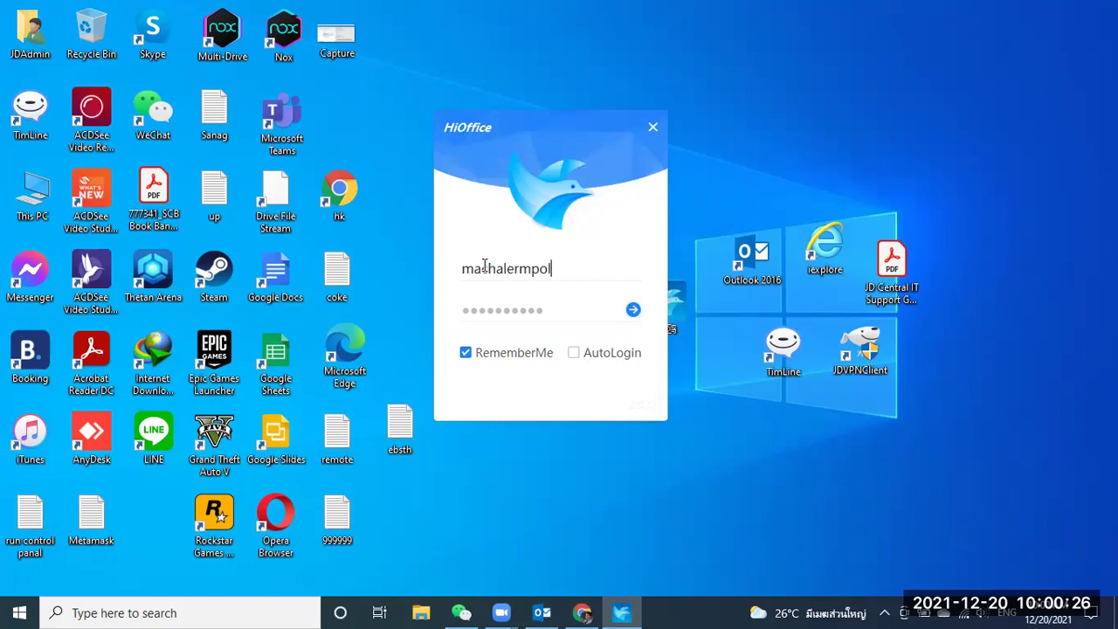
key(super)
click(732, 430)
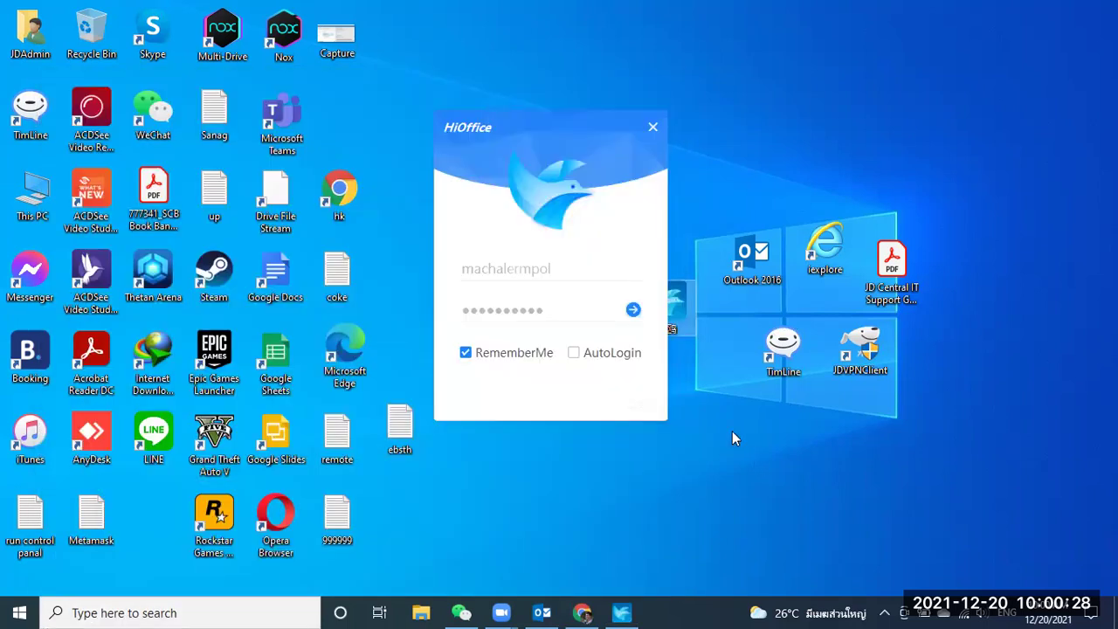
click(576, 305)
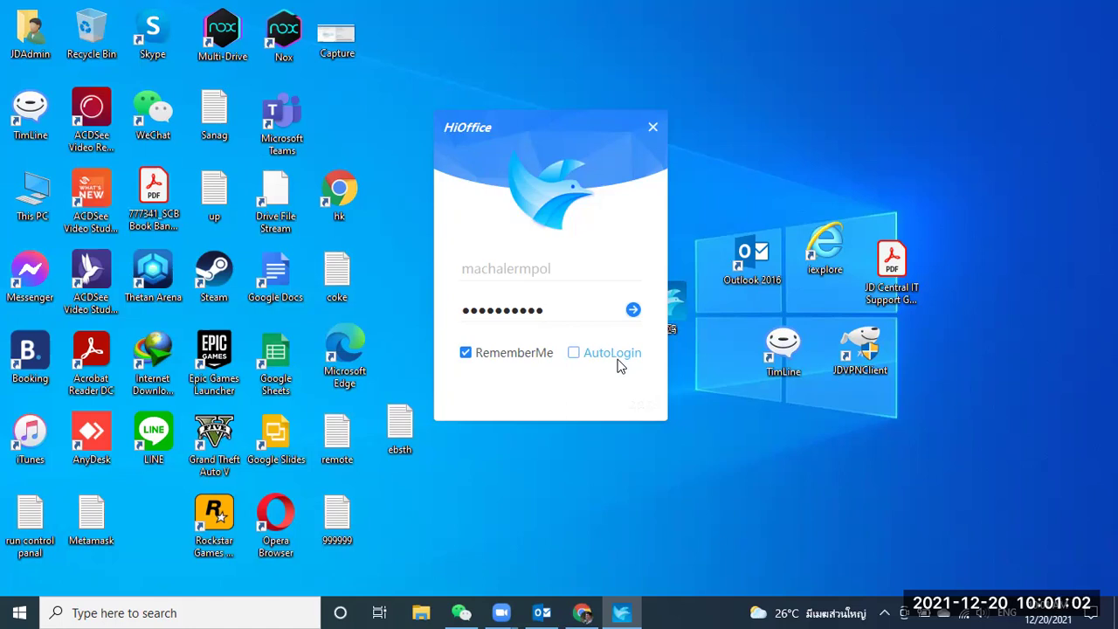
click(633, 315)
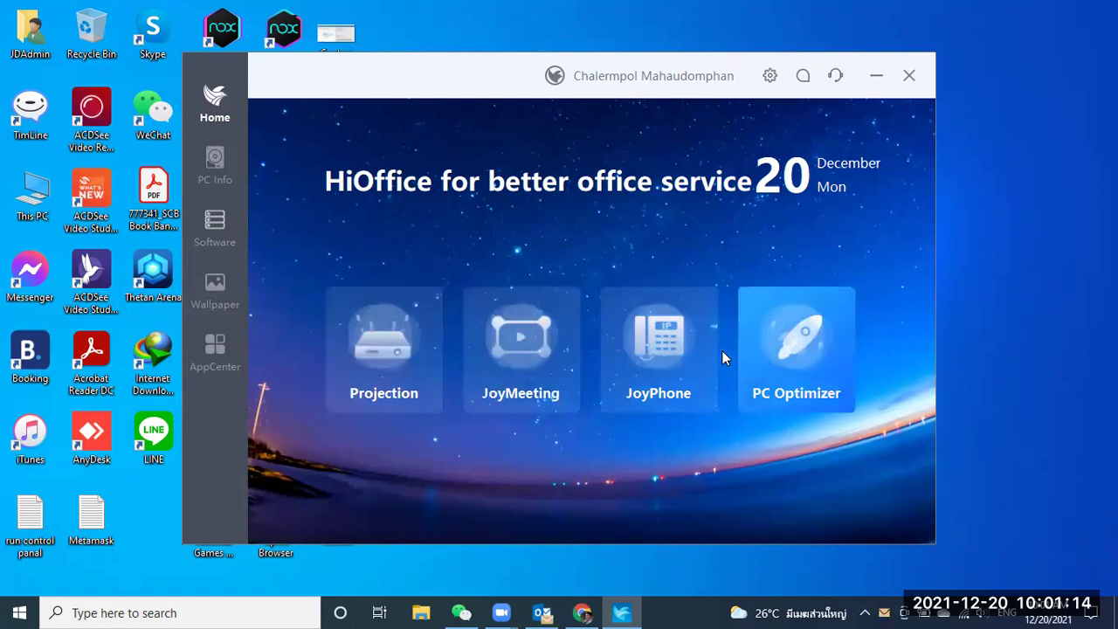
click(552, 346)
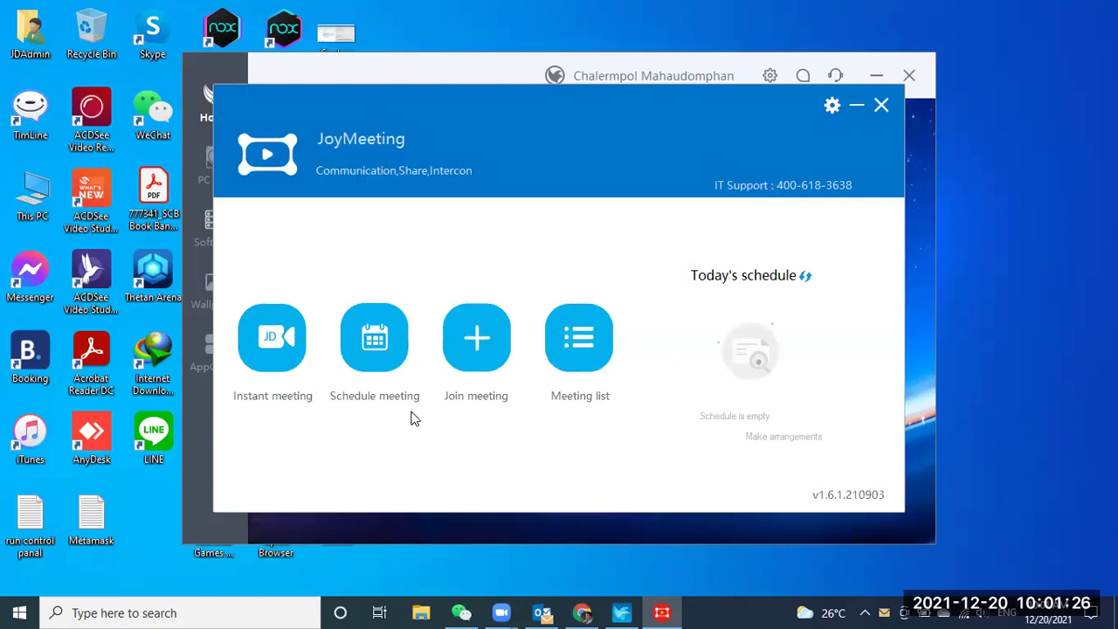
Start an instant JoyMeeting meeting using computer audio.
click(277, 346)
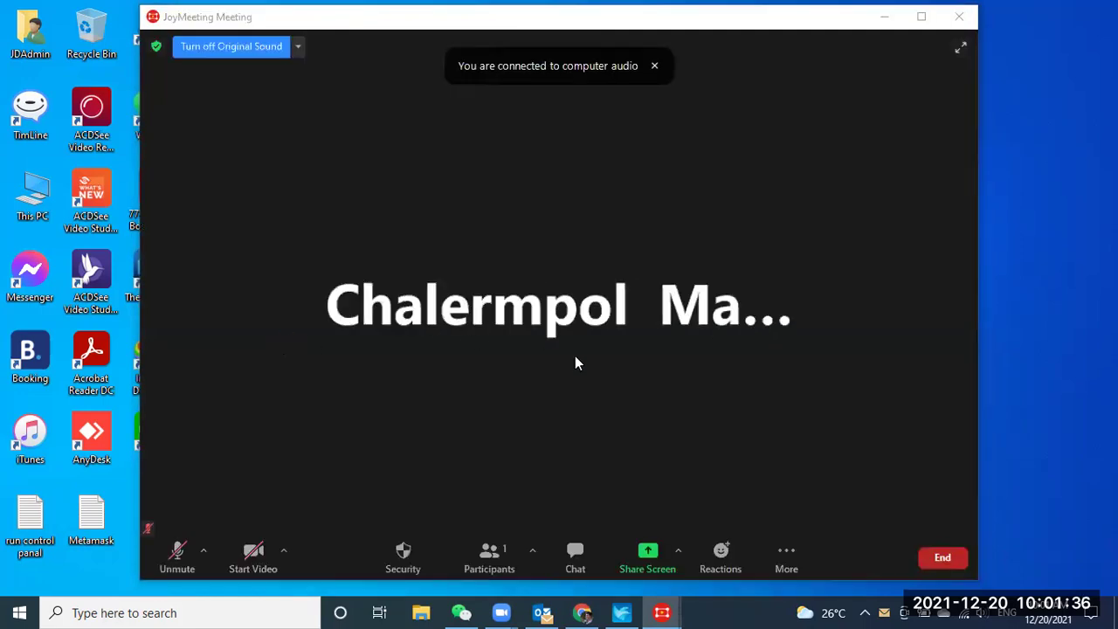
Show the participants list and copy the meeting invitation to the clipboard, then switch to Outlook.
click(778, 545)
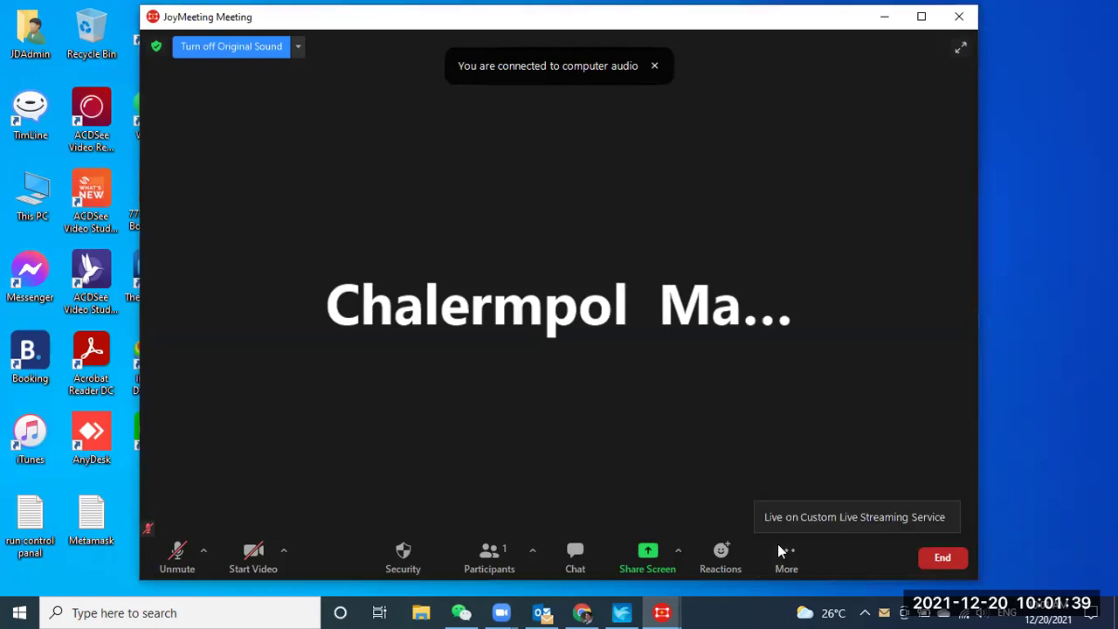
click(496, 568)
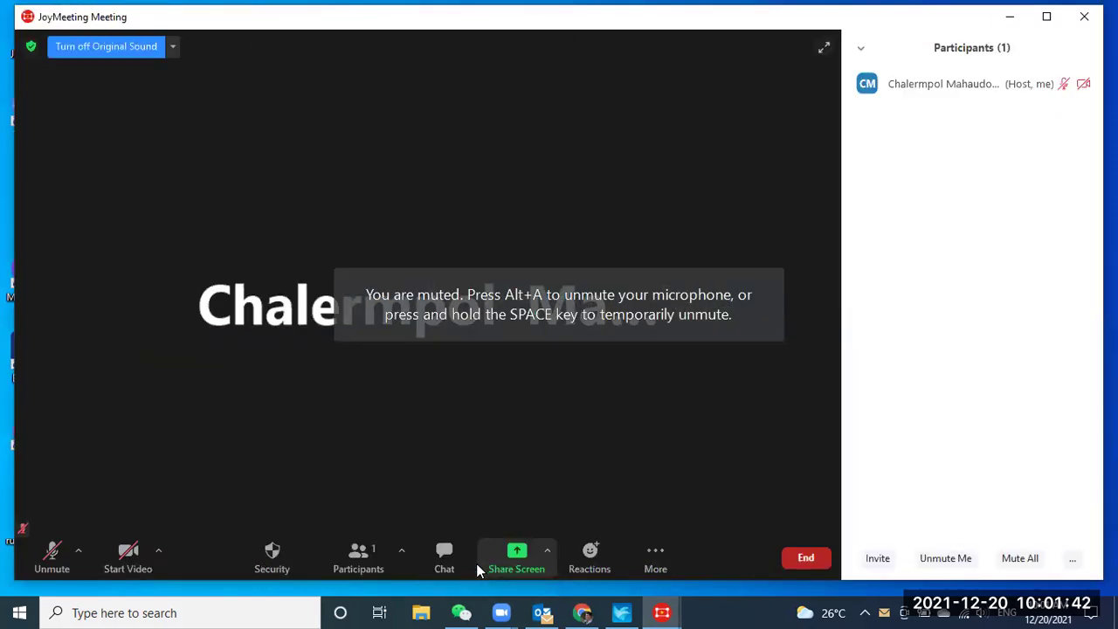
click(881, 562)
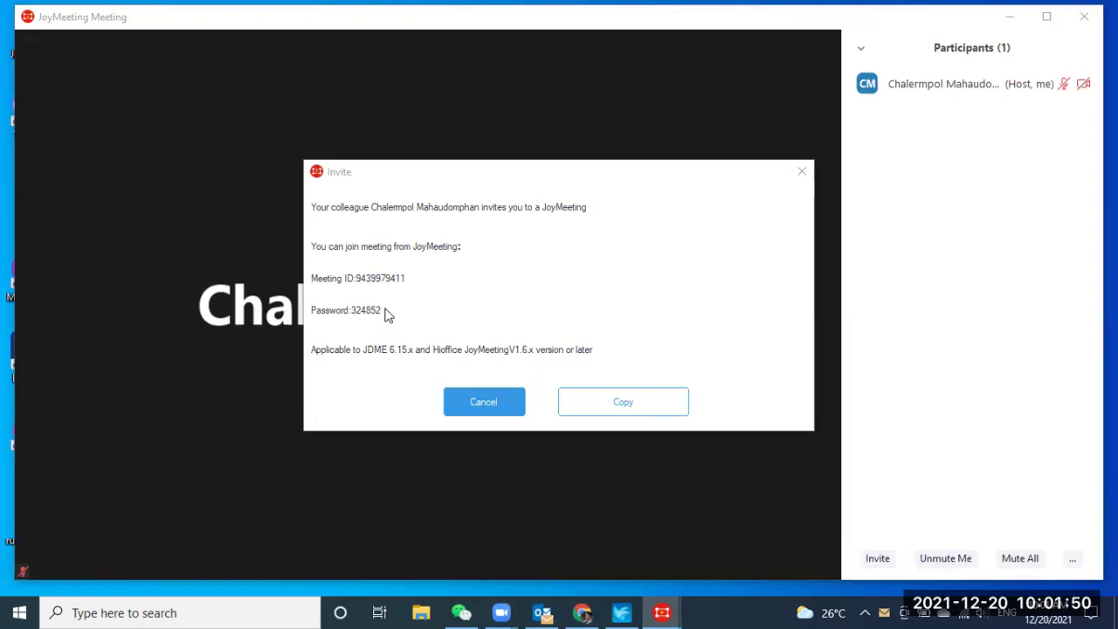
click(624, 402)
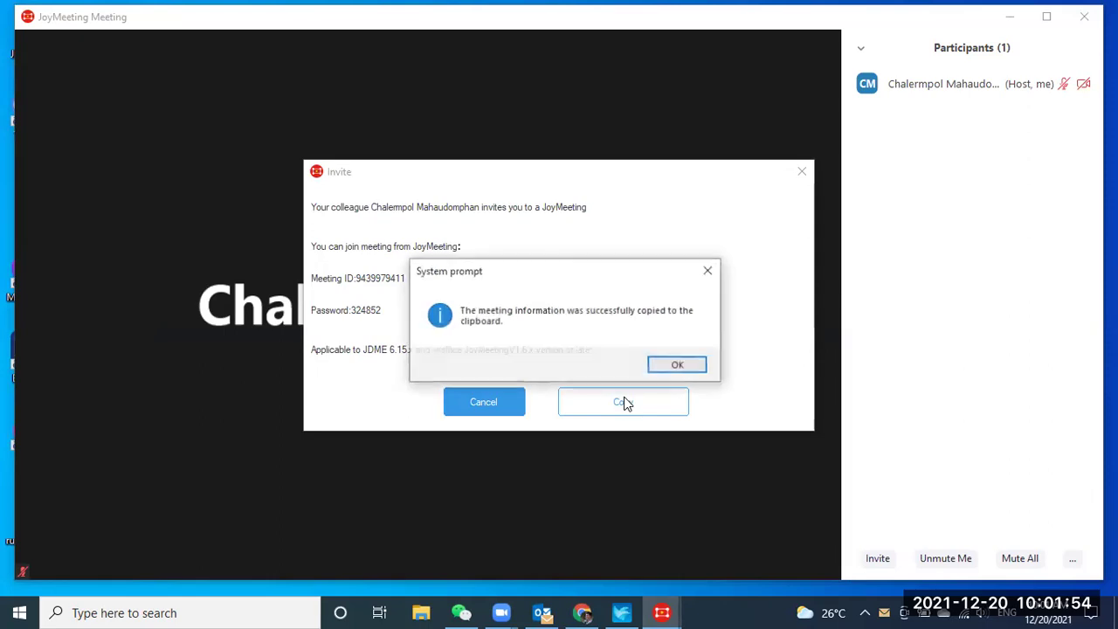
click(677, 367)
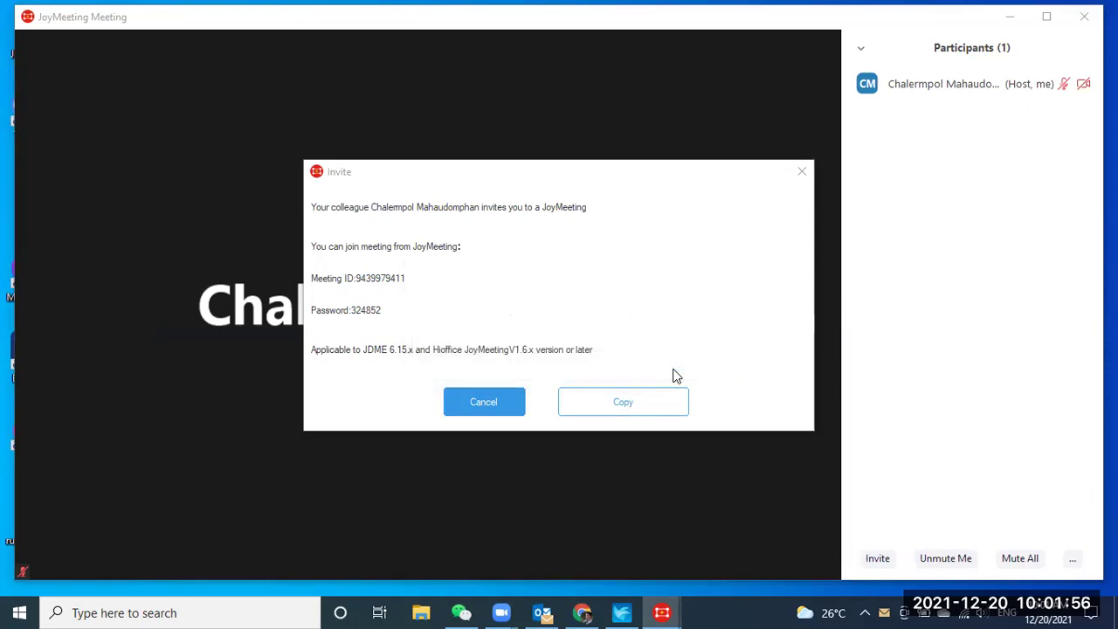
click(540, 612)
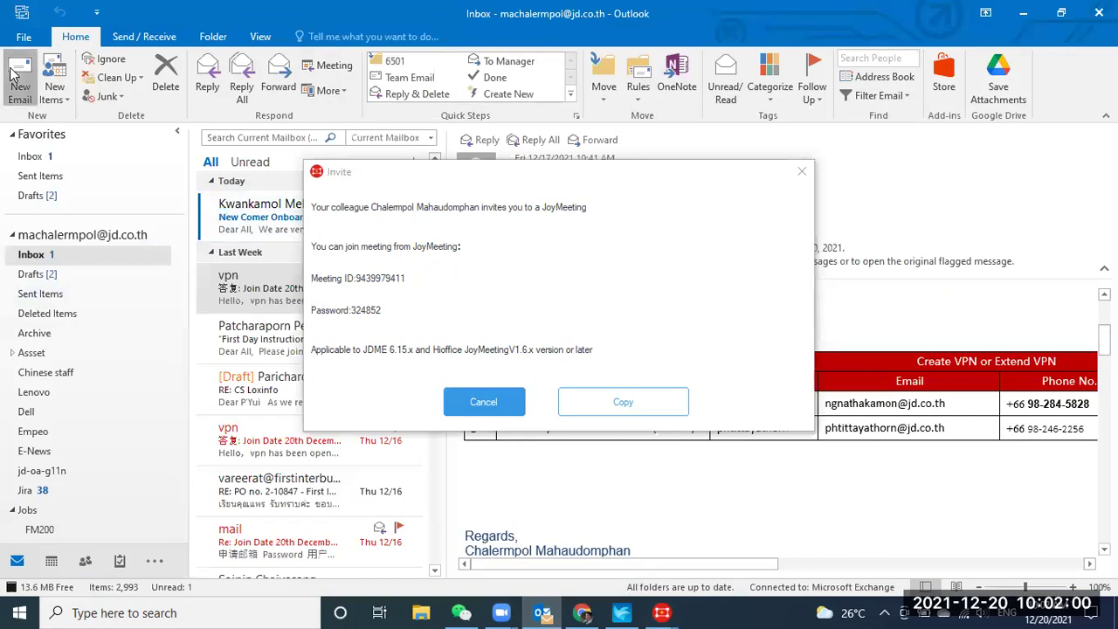
Paste the meeting invitation into a new email and highlight the Meeting ID and Password lines.
click(20, 80)
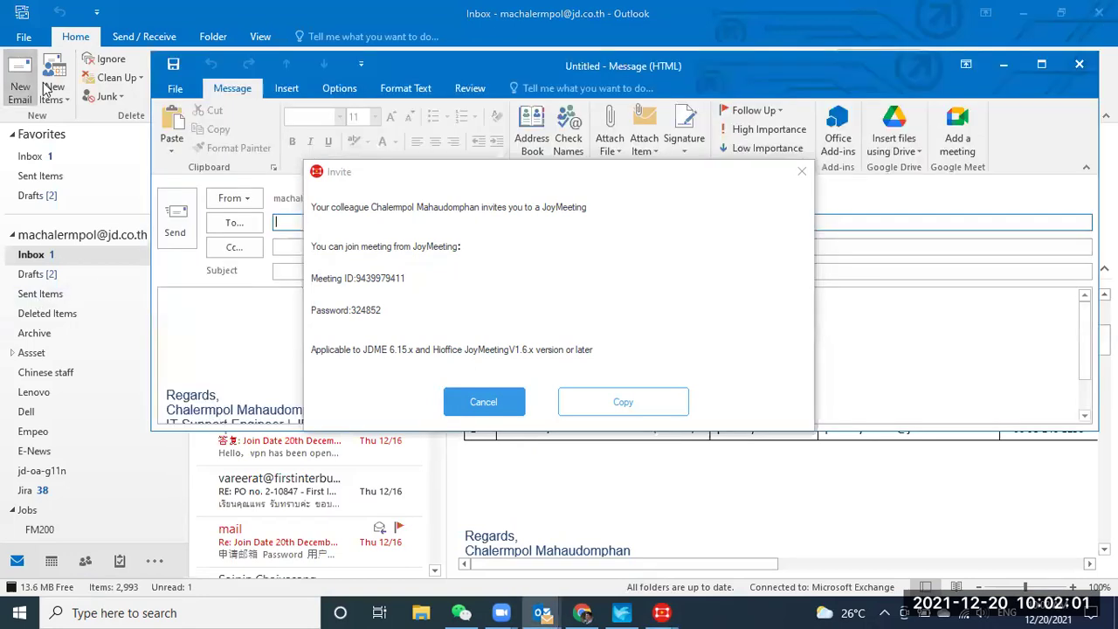
click(801, 171)
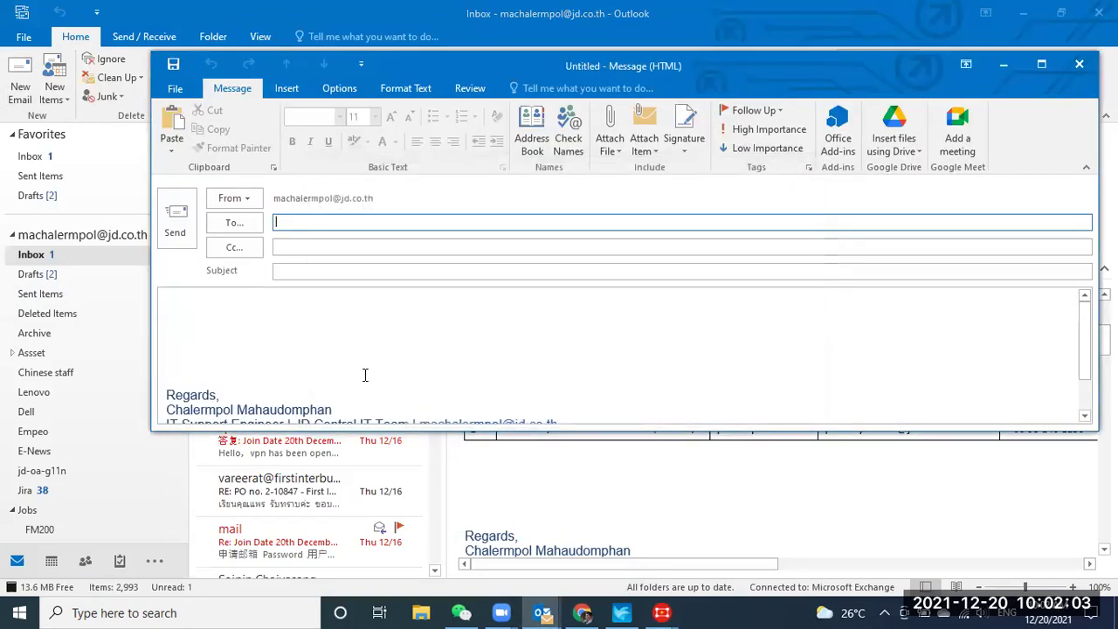
click(327, 311)
key(ctrl+v)
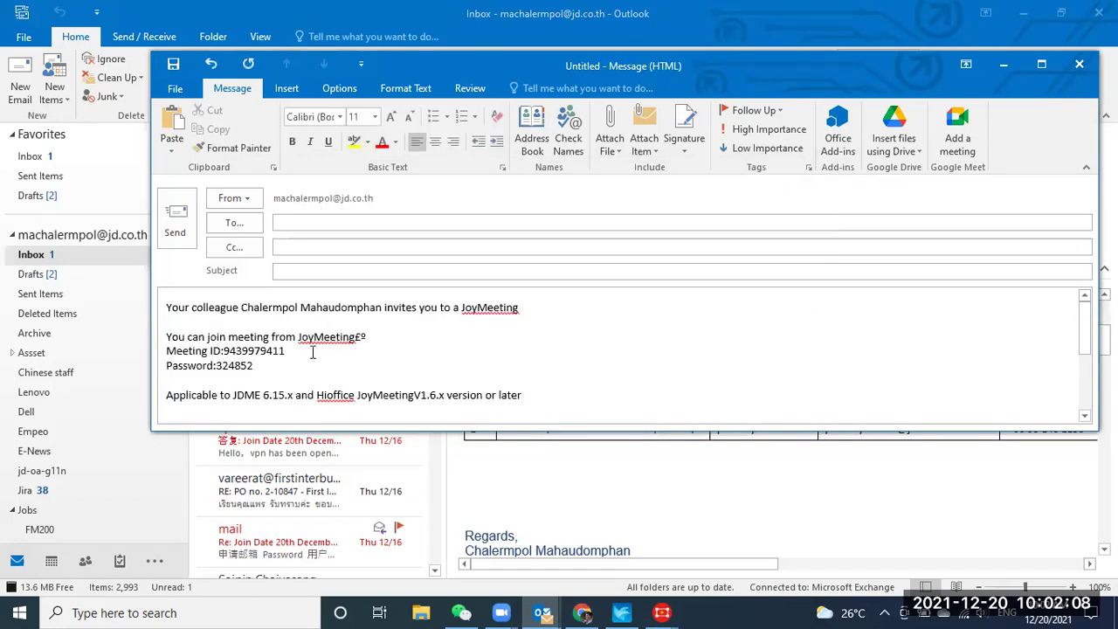
drag(286, 351, 166, 351)
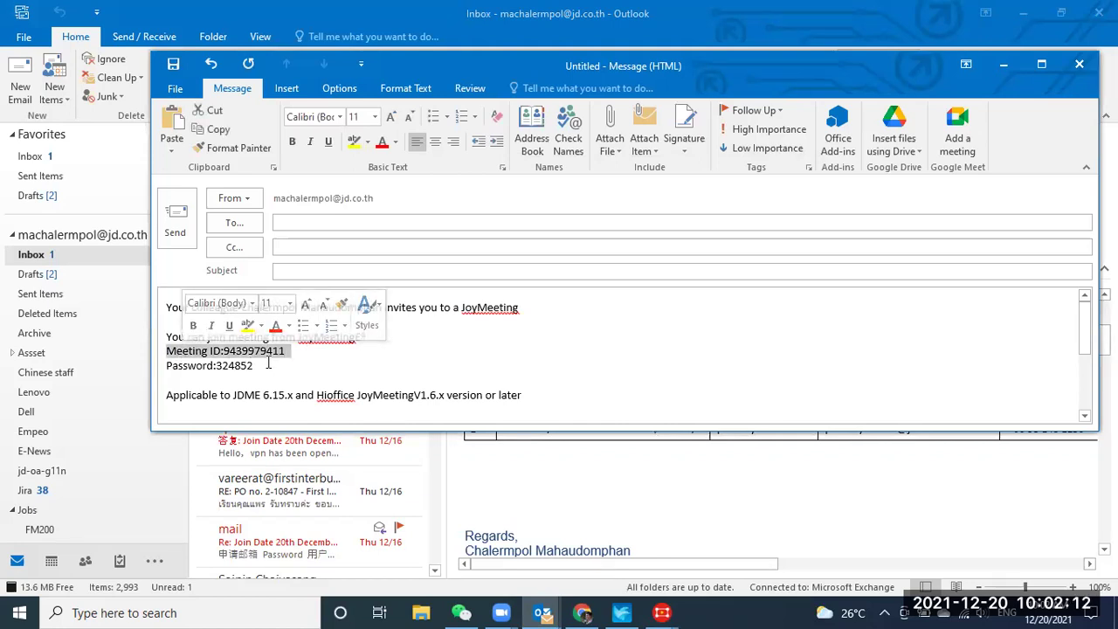
drag(268, 365, 232, 365)
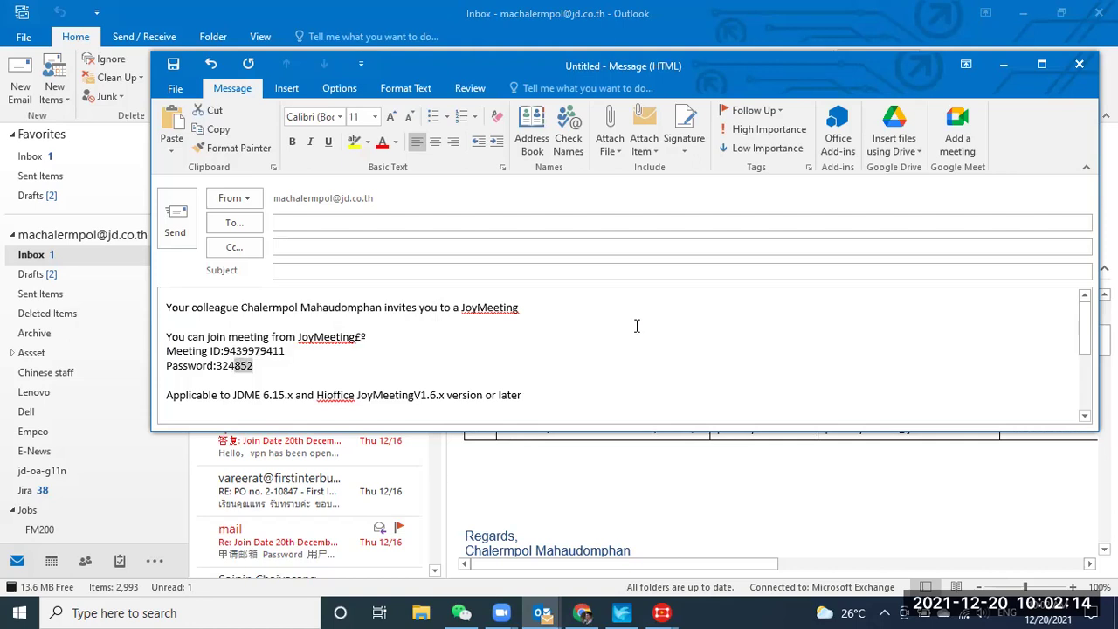
Discard the draft email without saving and minimize Outlook.
key(Escape)
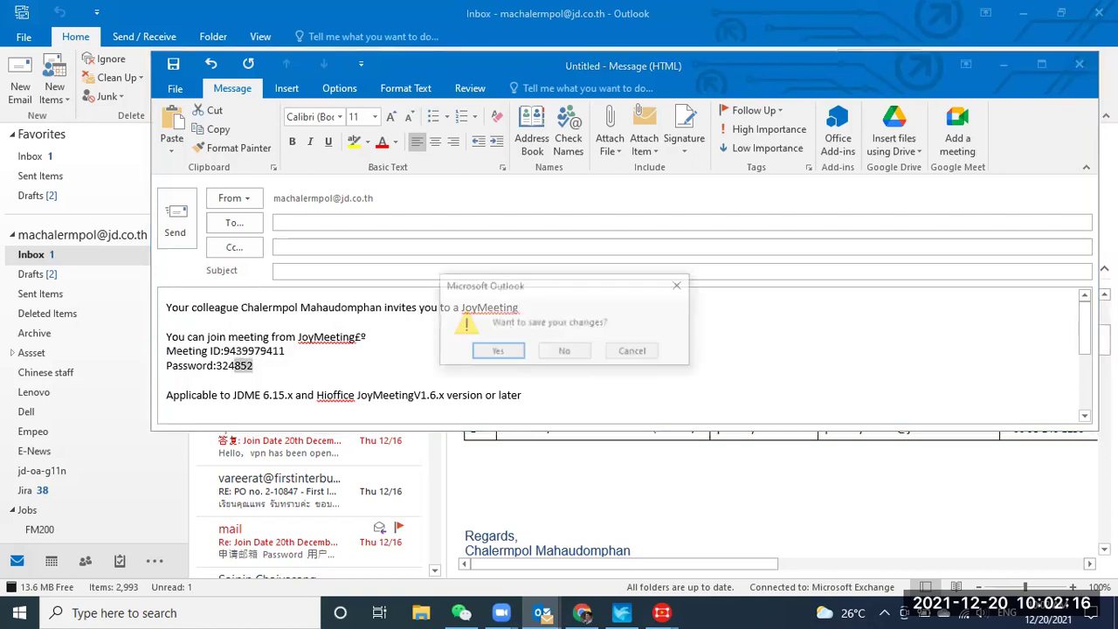
click(559, 352)
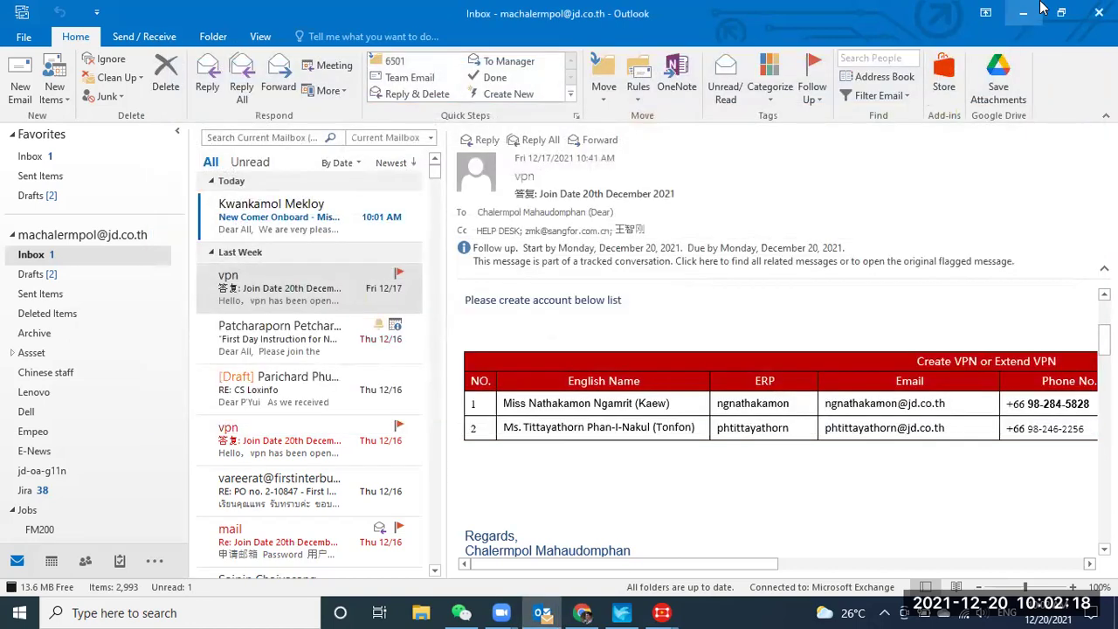
click(1032, 13)
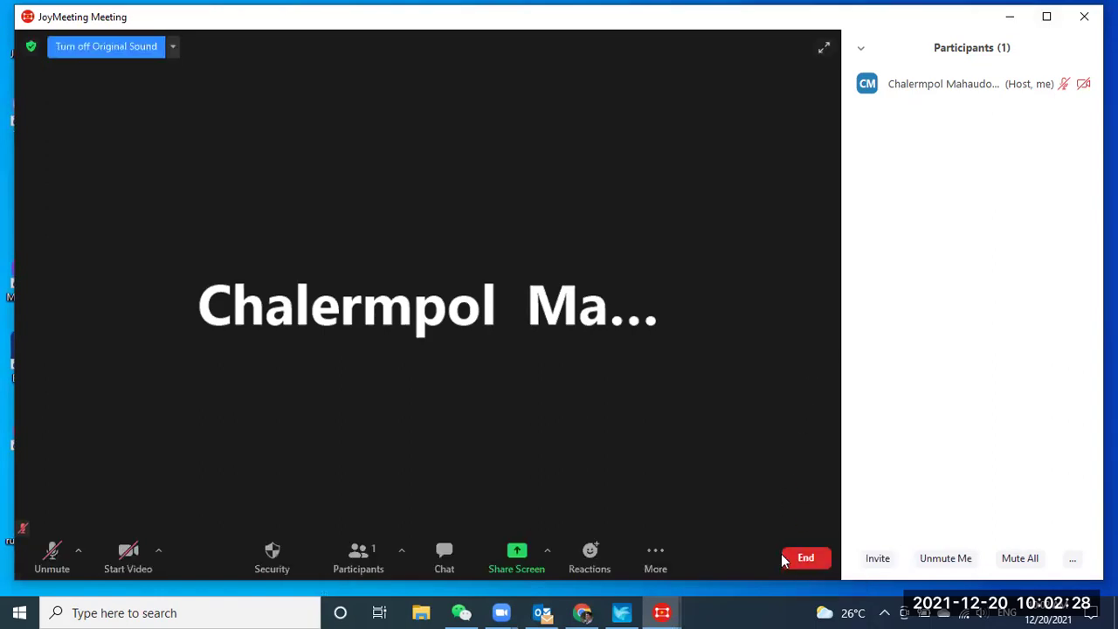
End the current JoyMeeting meeting for all participants.
click(807, 559)
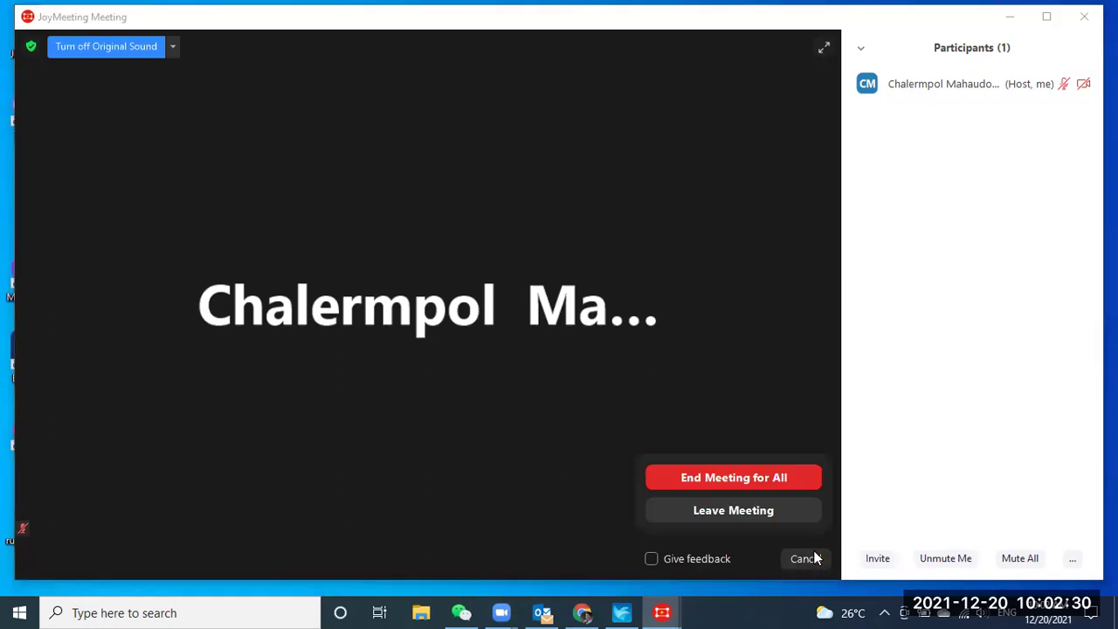
click(747, 473)
click(879, 102)
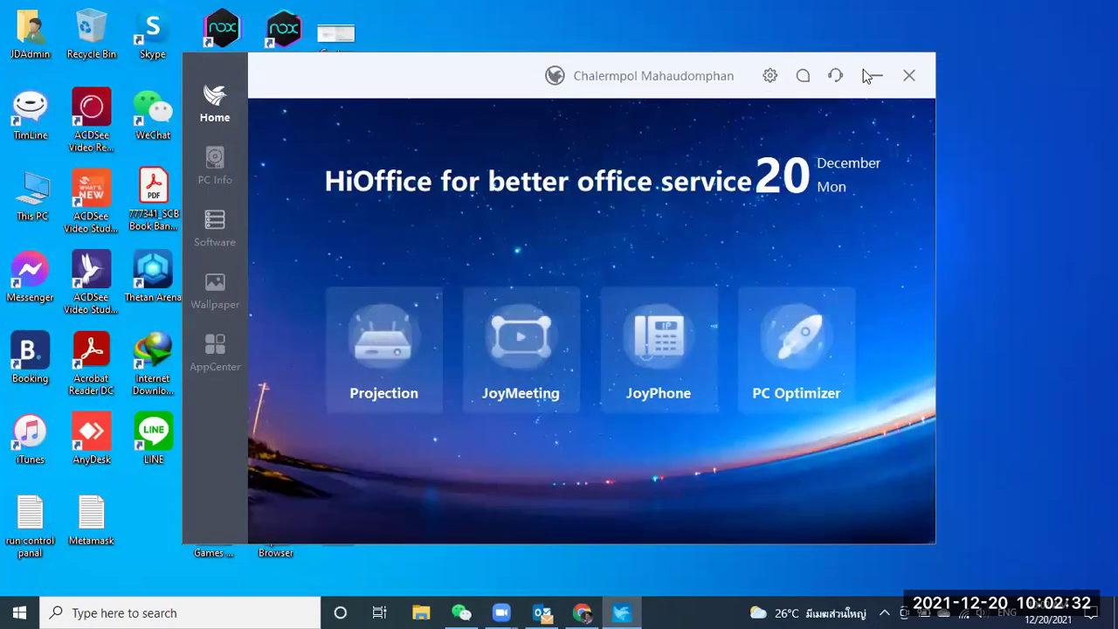
Relaunch JoyMeeting from HiOffice, then close it and confirm exiting with OK.
click(534, 352)
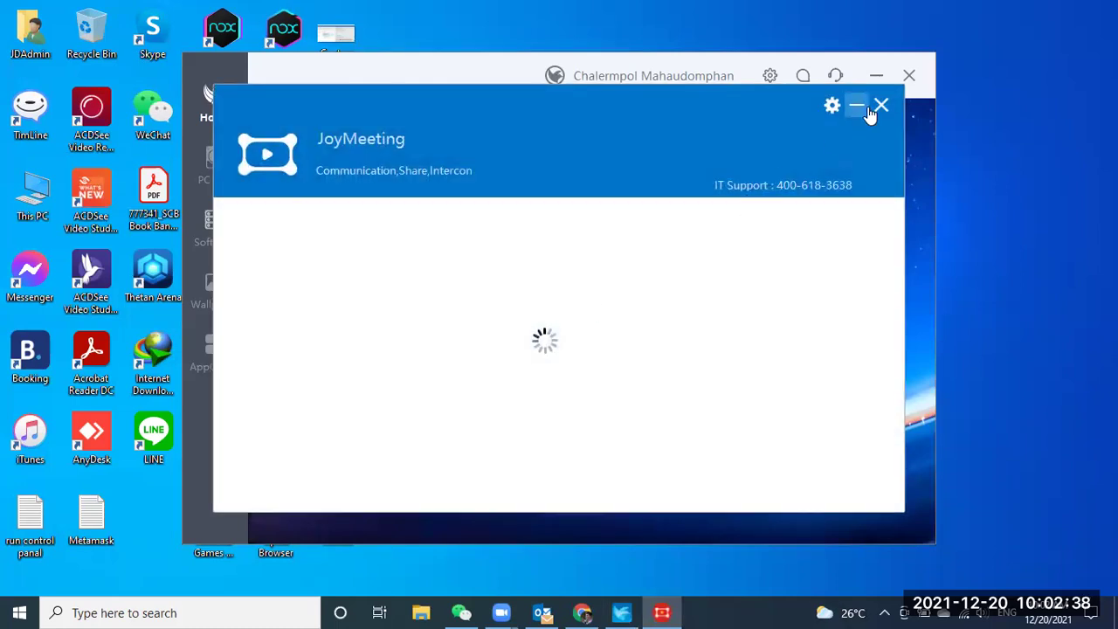
click(879, 108)
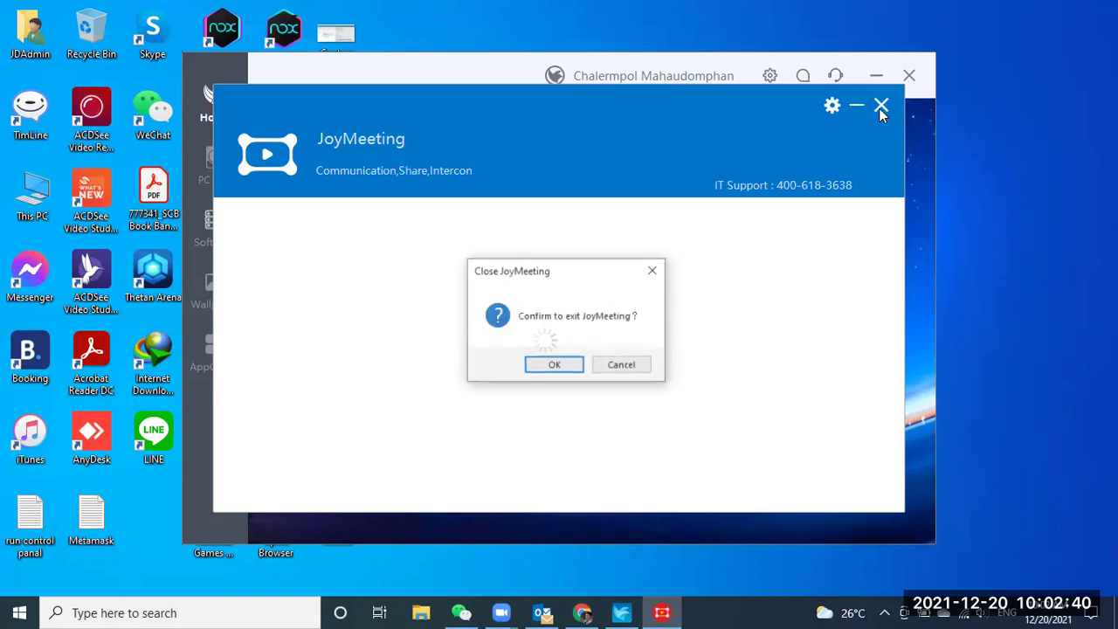
click(576, 365)
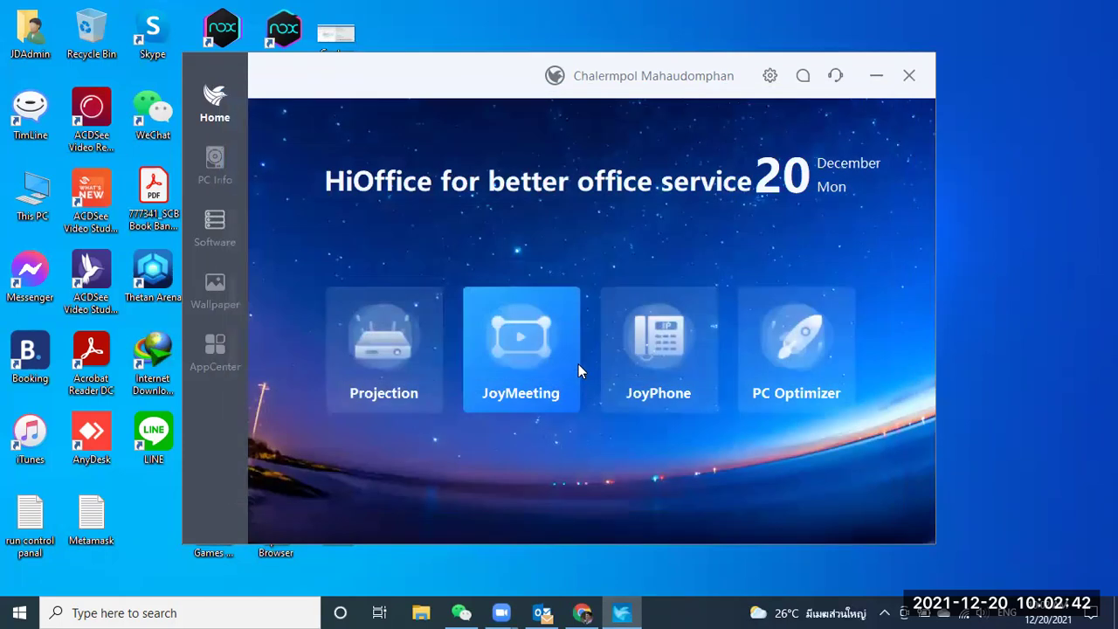
click(770, 76)
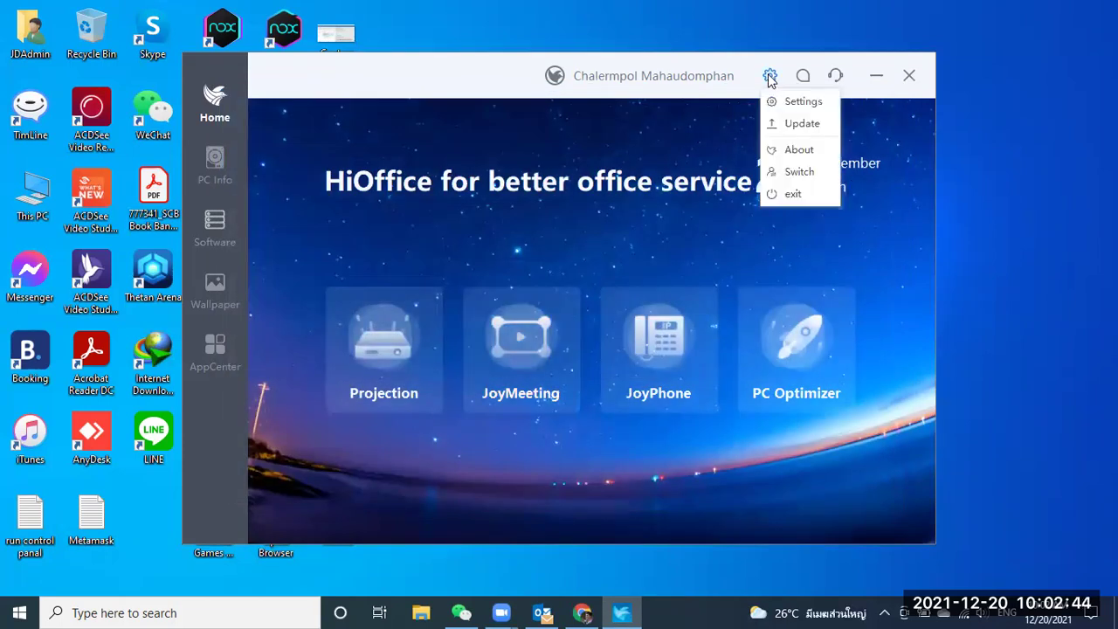
click(785, 123)
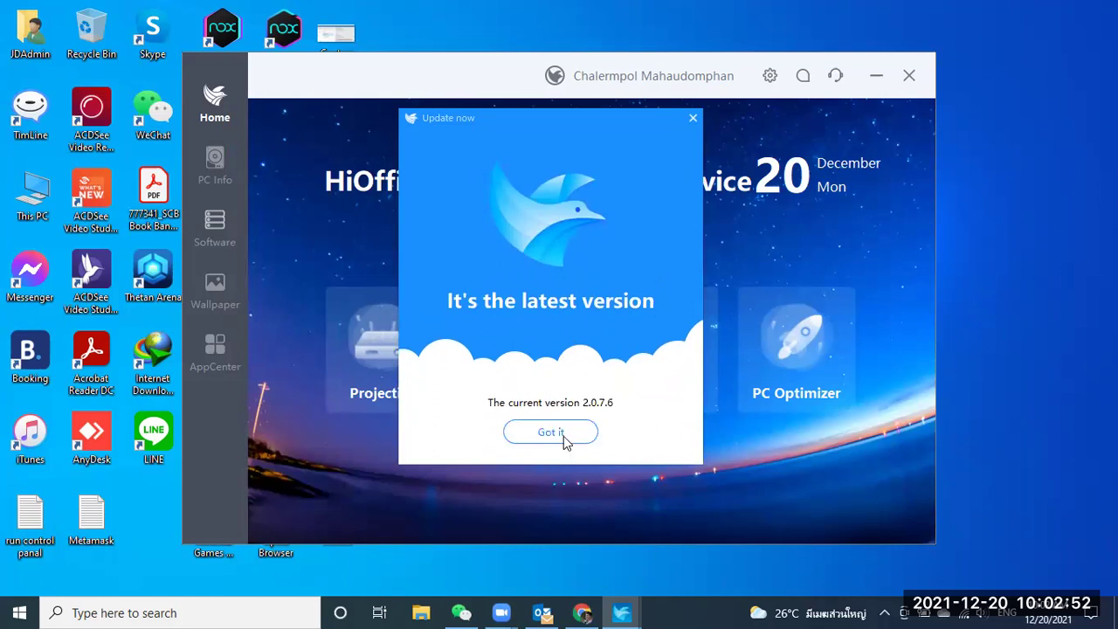
click(564, 436)
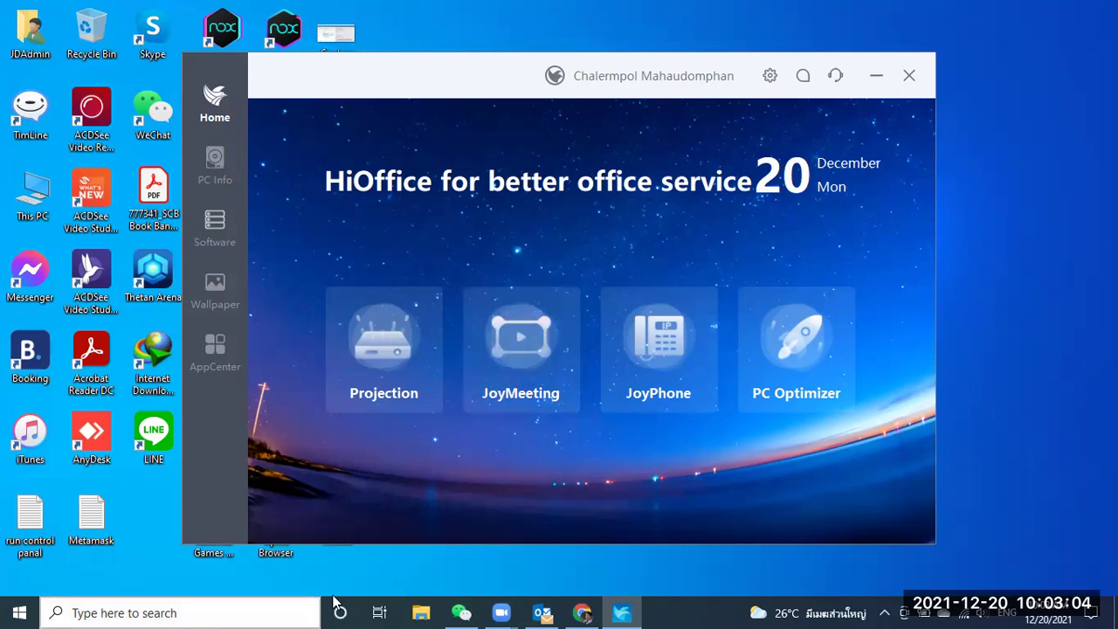
click(249, 612)
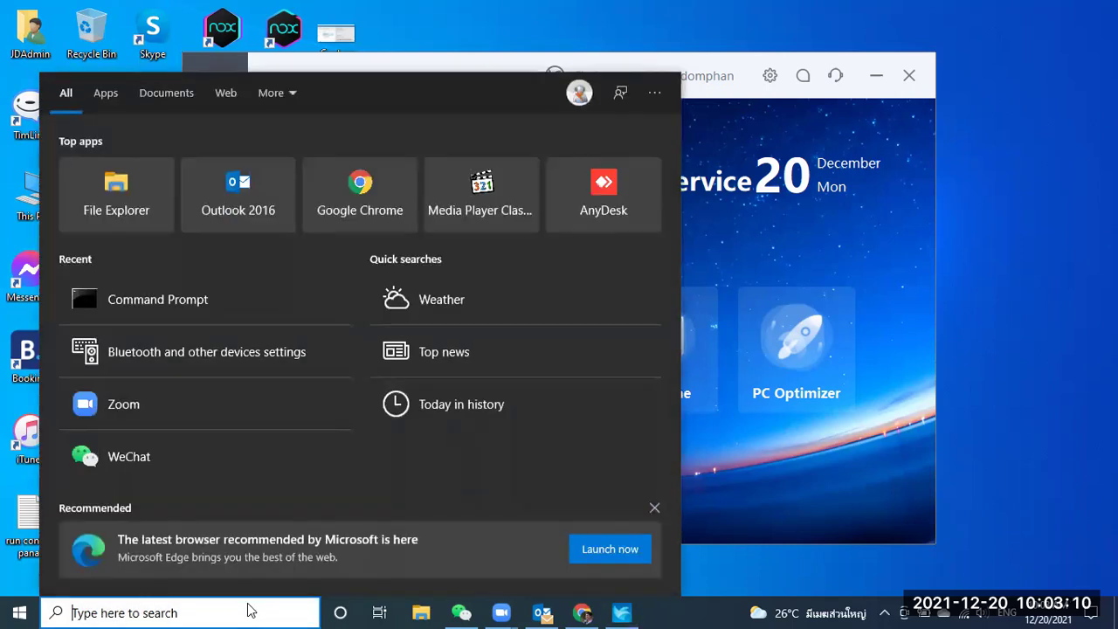
Launch AnyDesk via the 'any' search, select This Desk's address, then minimize AnyDesk.
text(any)
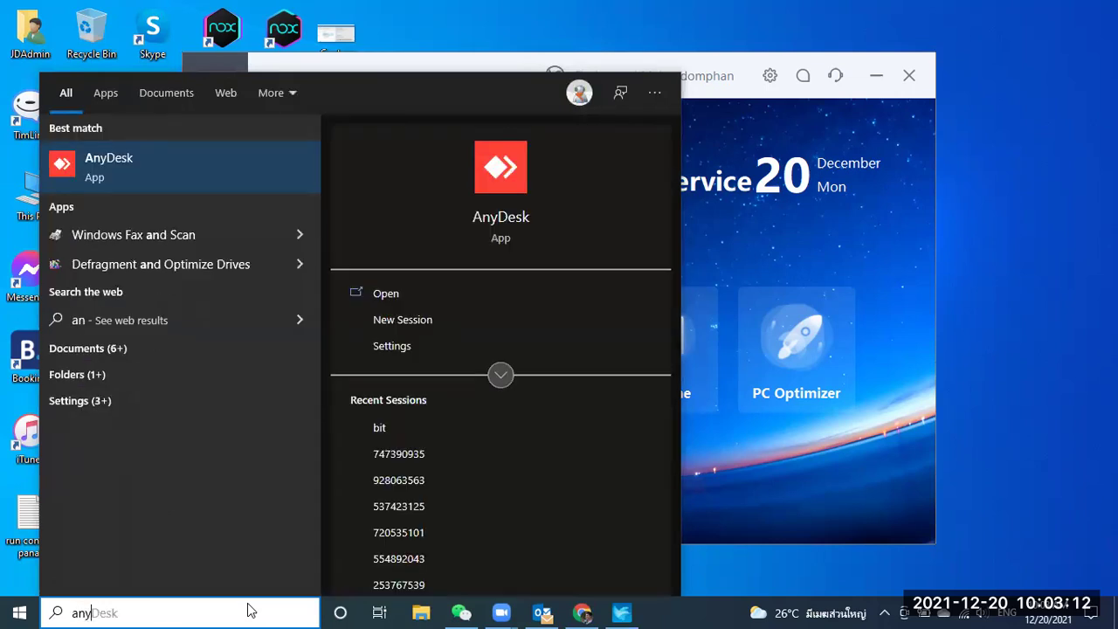
click(164, 174)
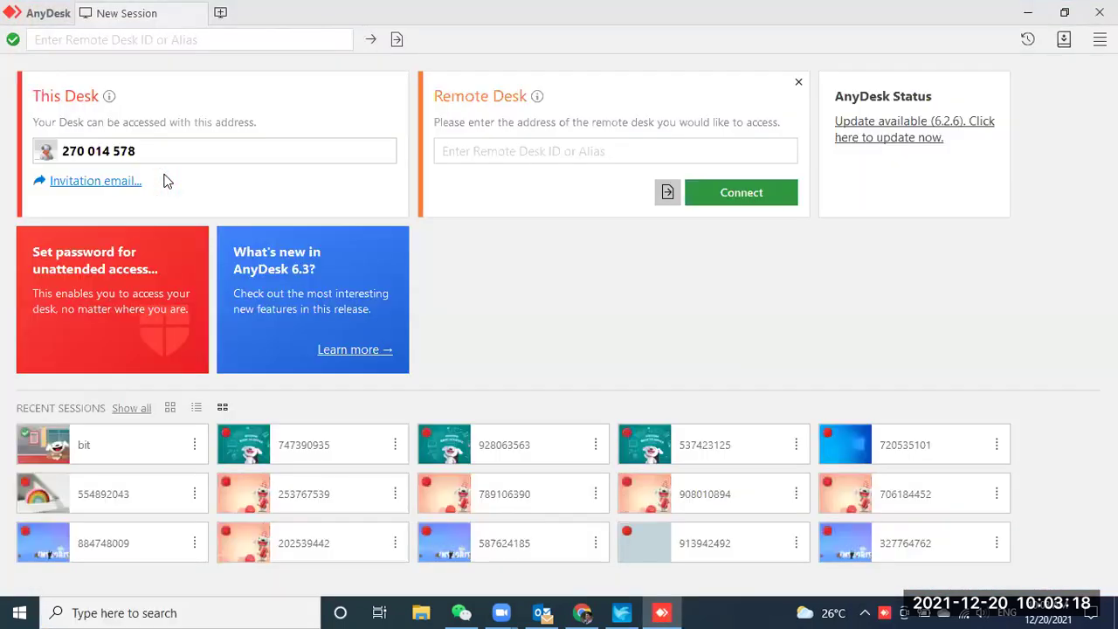
drag(153, 156, 17, 157)
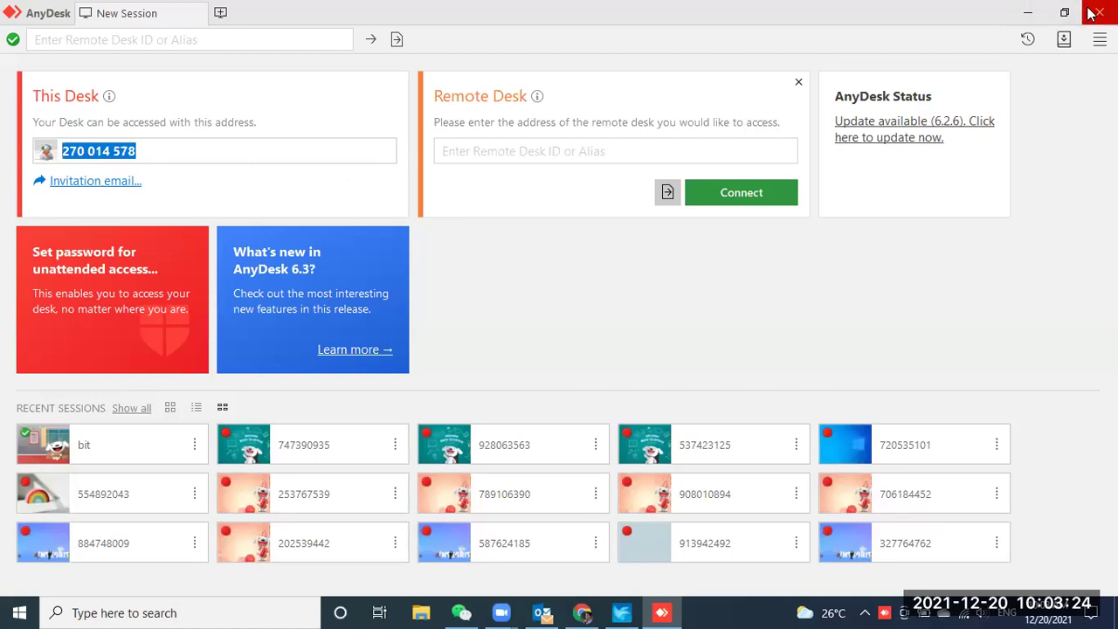
click(943, 8)
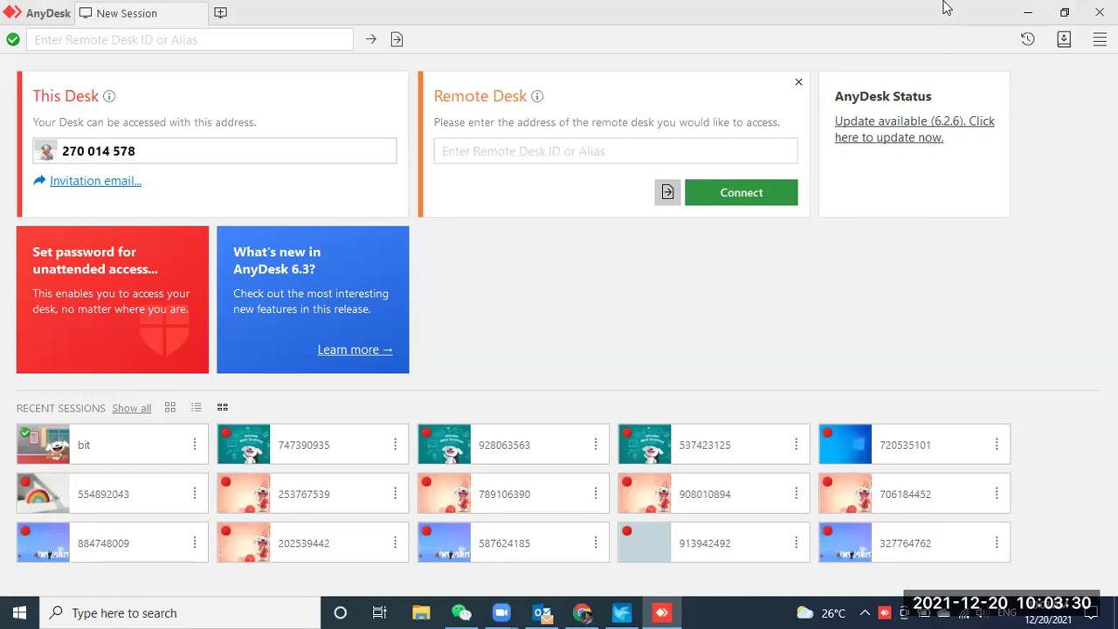
click(1023, 14)
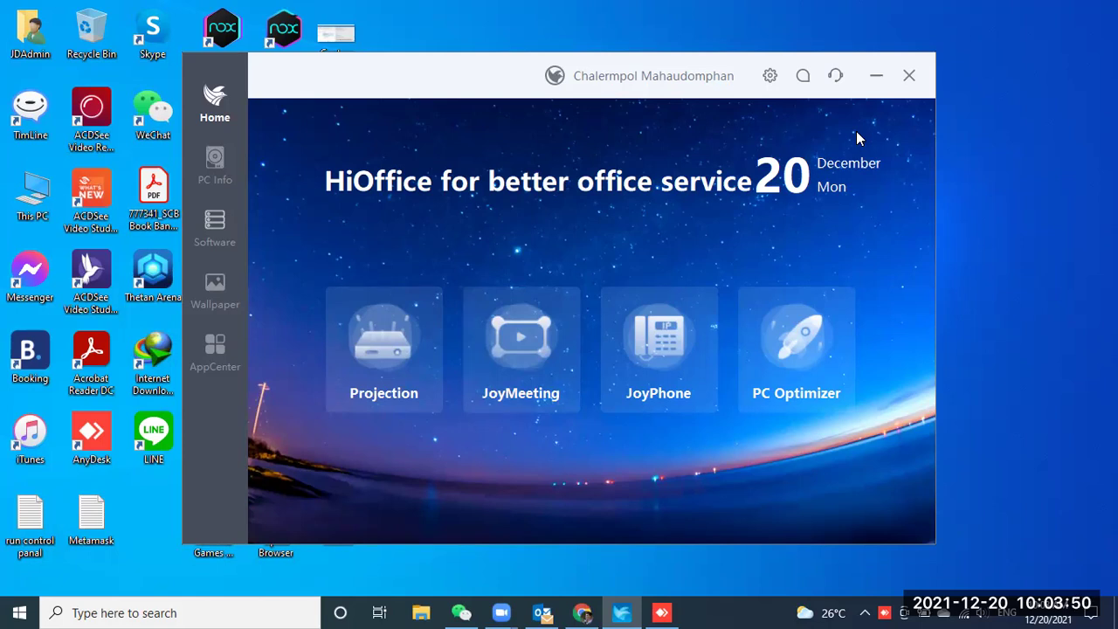
Open JoyMeeting from its tile on the HiOffice home screen.
click(537, 322)
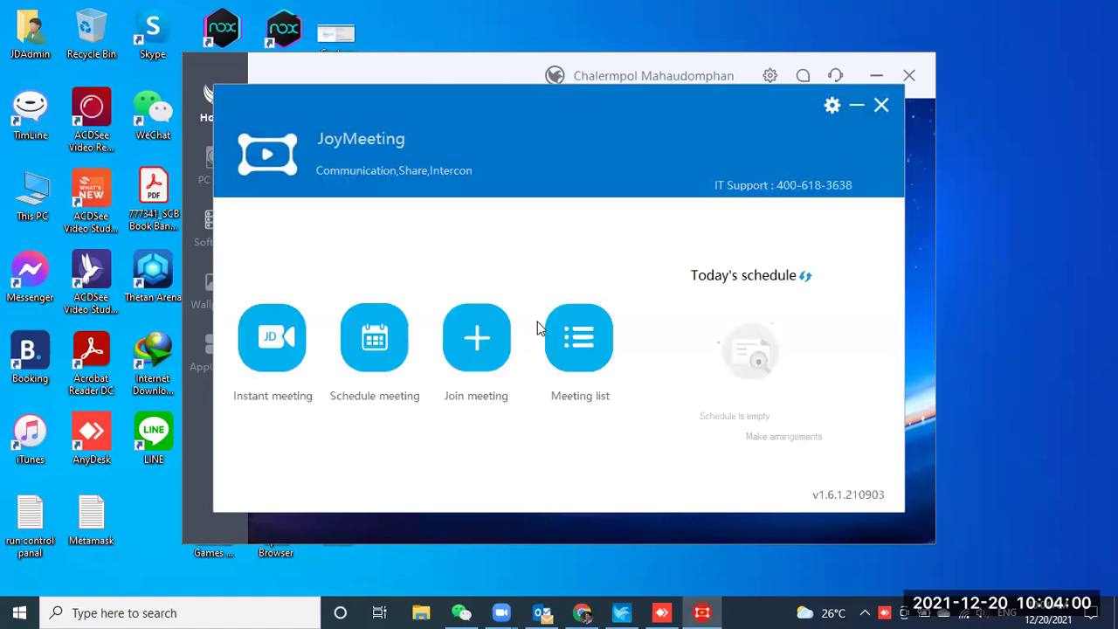
Start scheduling a new meeting and set its topic to 'Test meeting'.
click(374, 341)
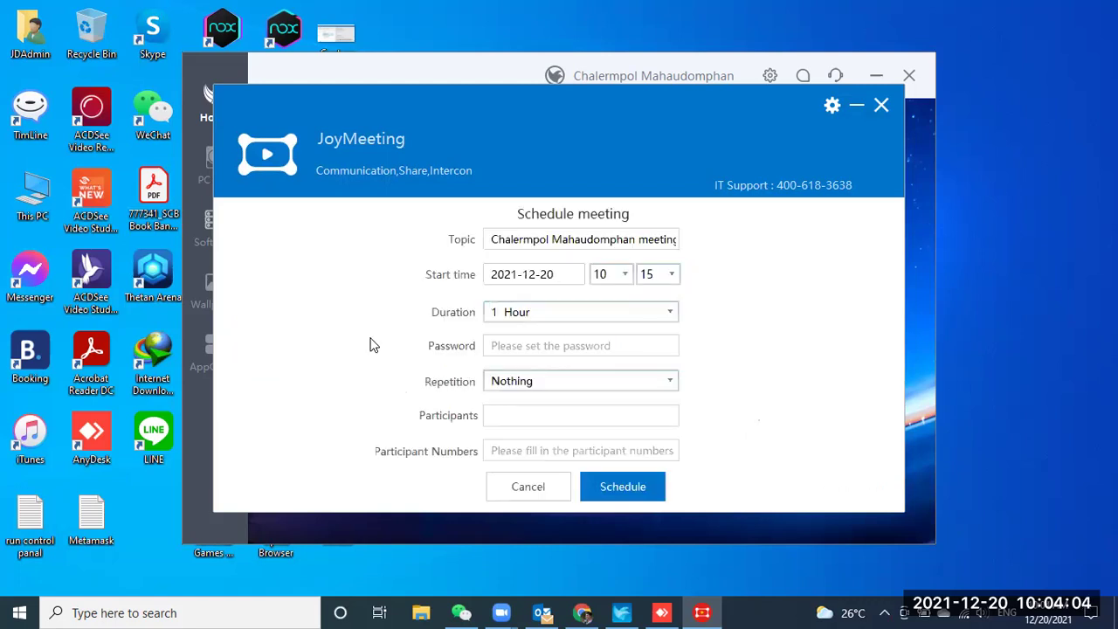
triple_click(569, 234)
text(Test)
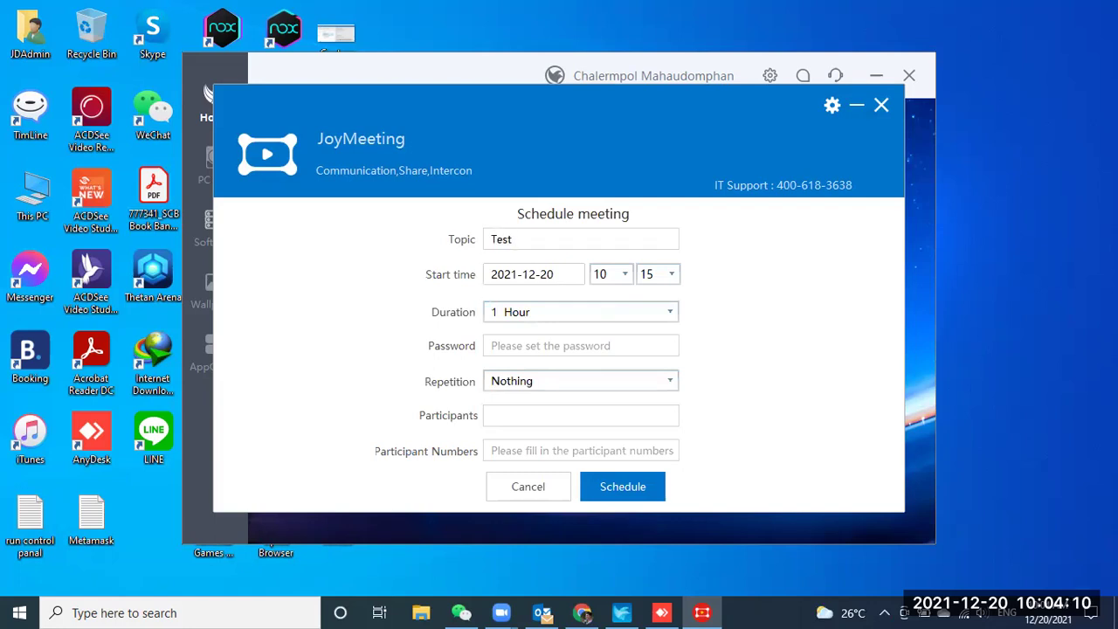
text( meeting)
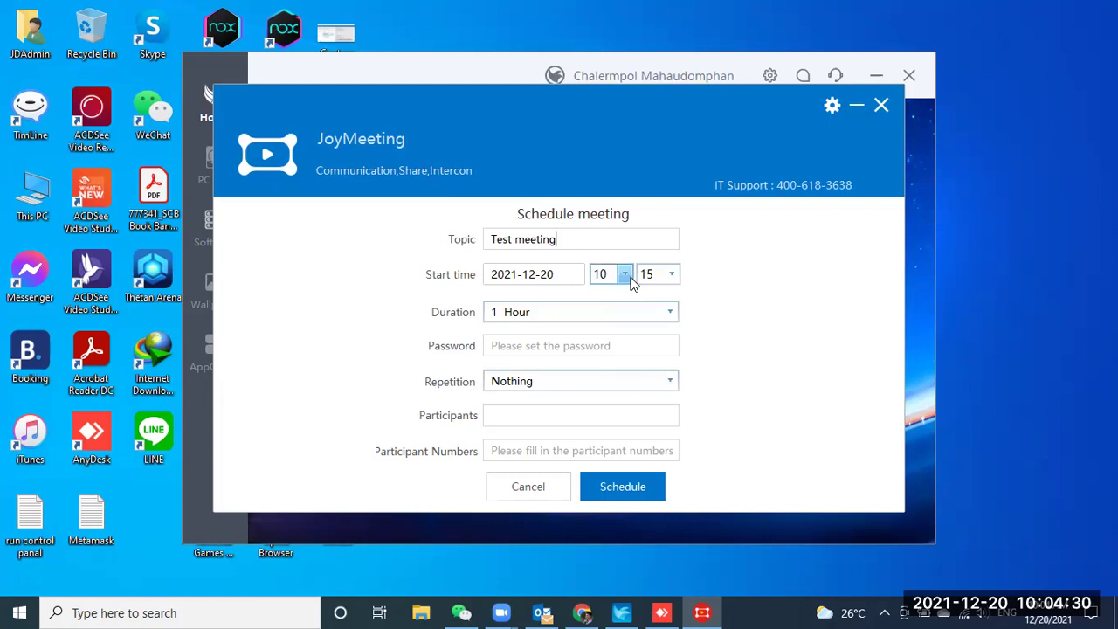
Set the start time to 12:00 and keep the duration at 1 Hour.
click(626, 275)
drag(632, 330, 621, 355)
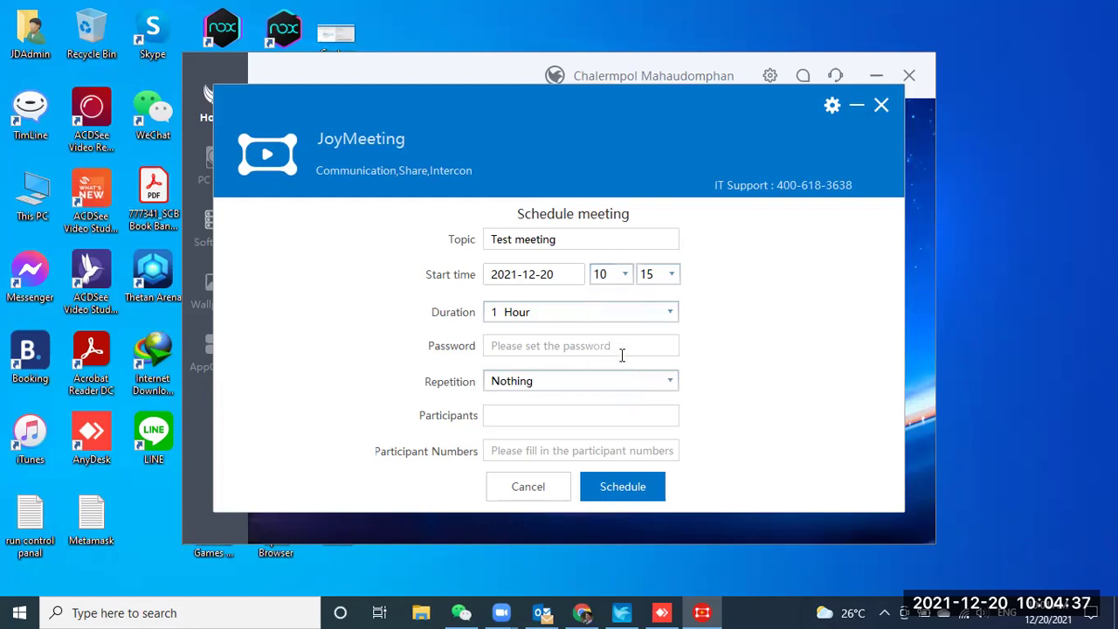
click(623, 283)
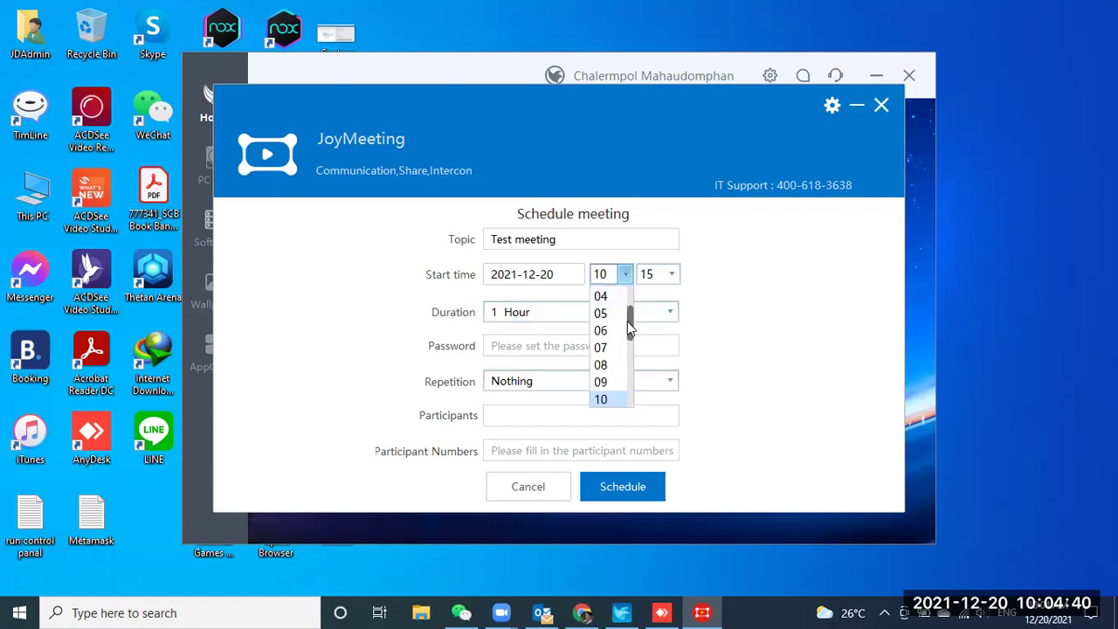
drag(629, 328, 630, 337)
click(616, 395)
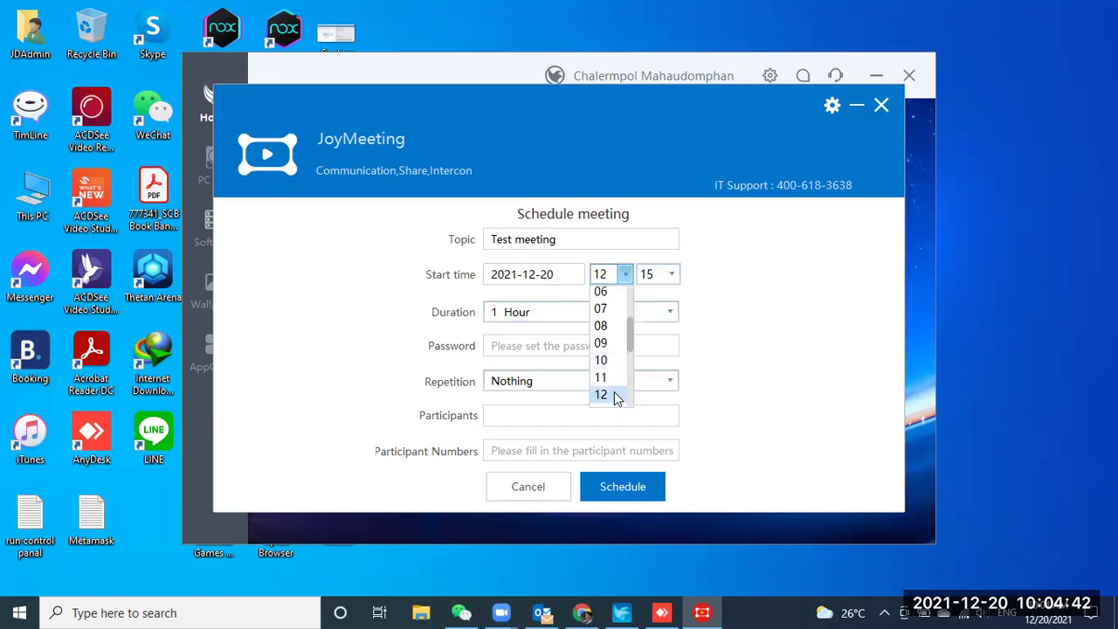
click(673, 274)
click(668, 296)
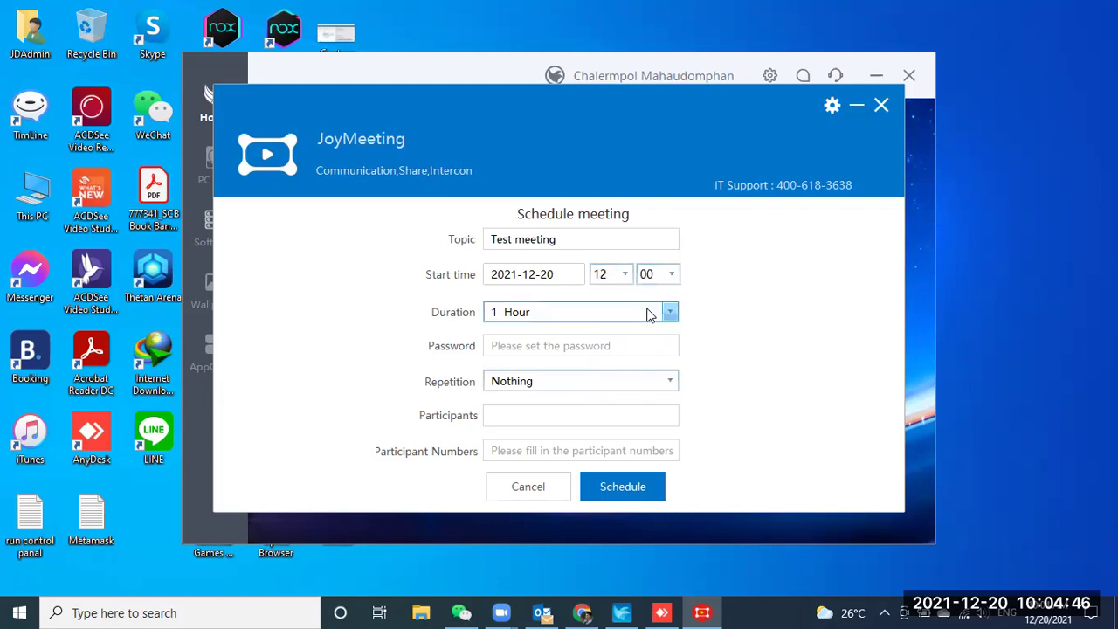
click(650, 316)
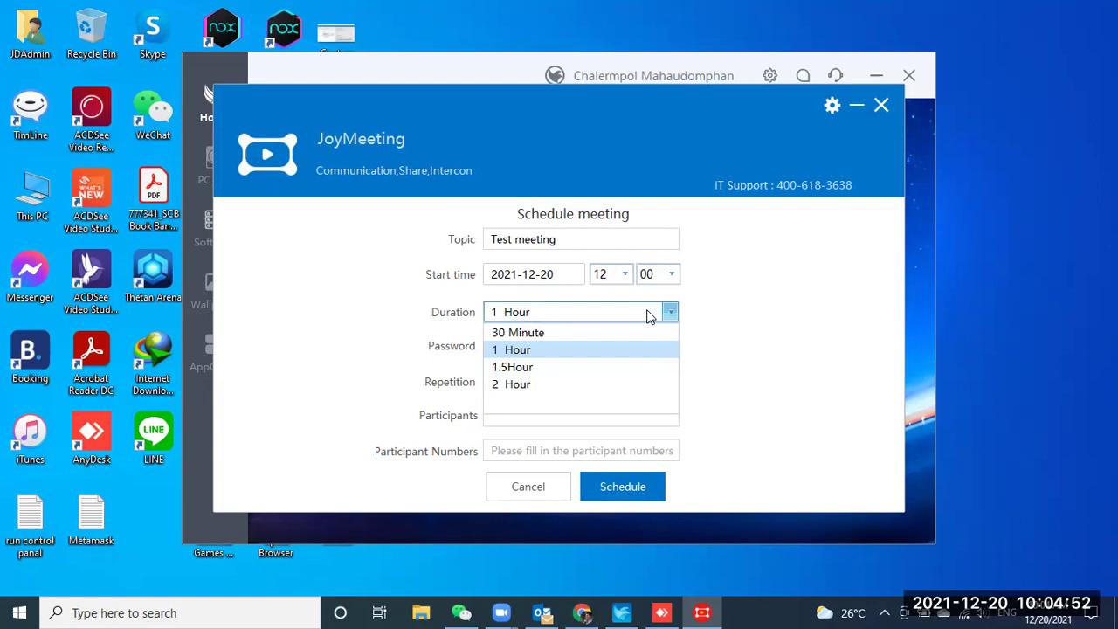
click(739, 343)
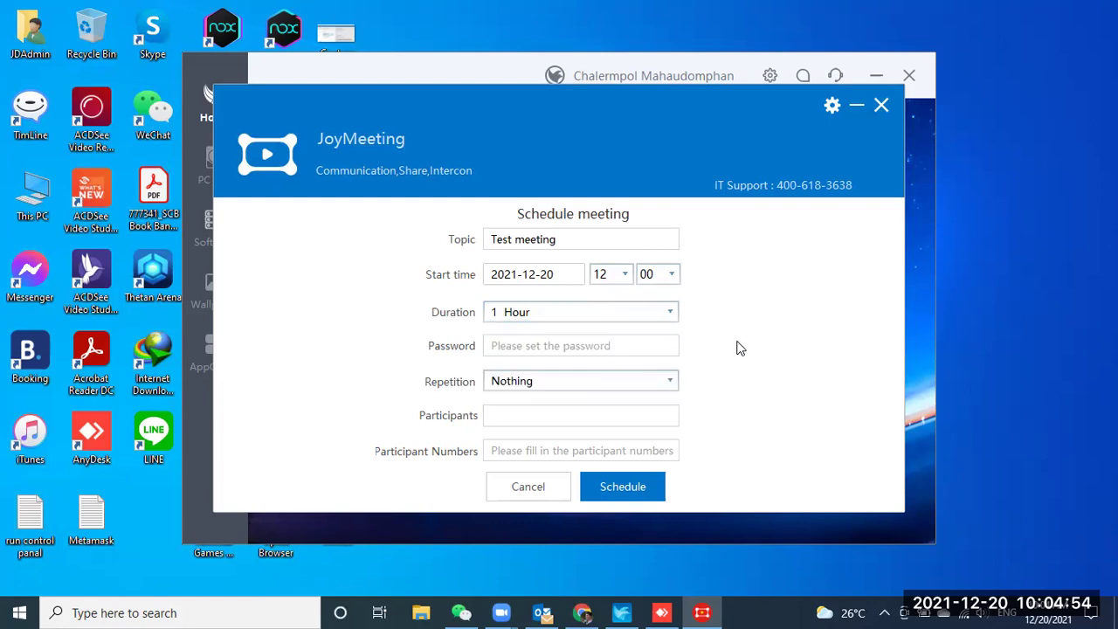
Enter a meeting password, leave Repetition as Nothing, and bring up the participant picker.
click(531, 350)
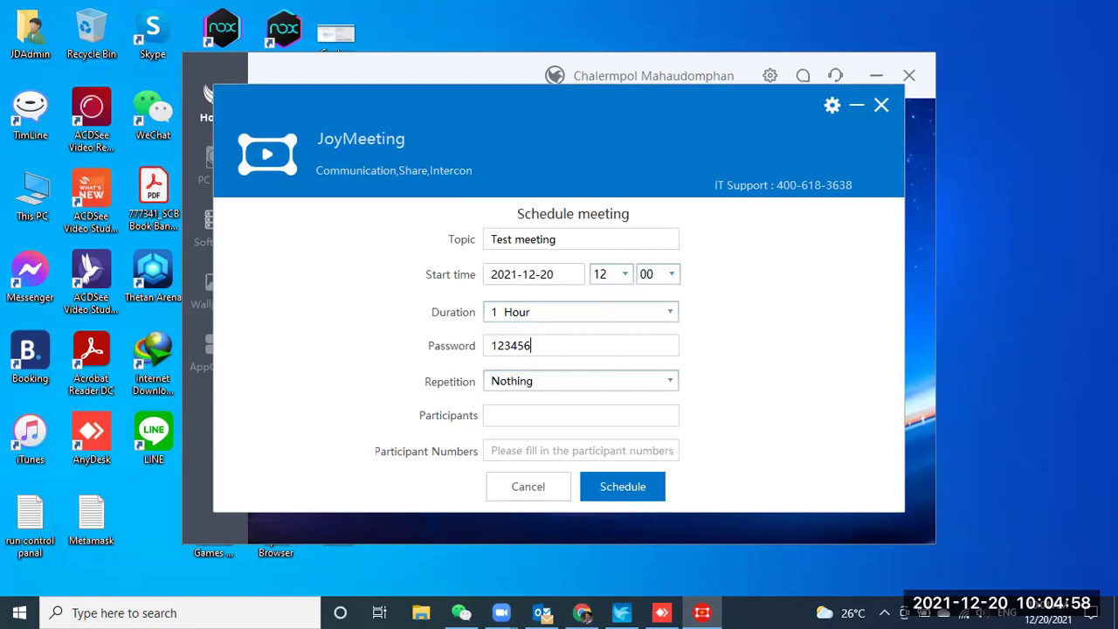
click(571, 384)
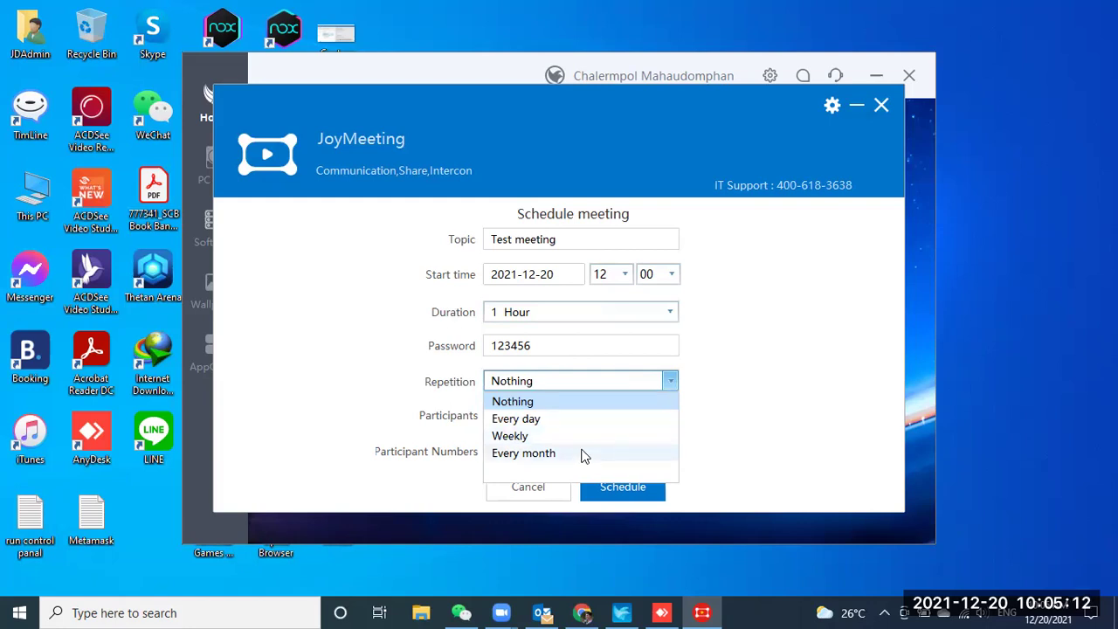
click(772, 399)
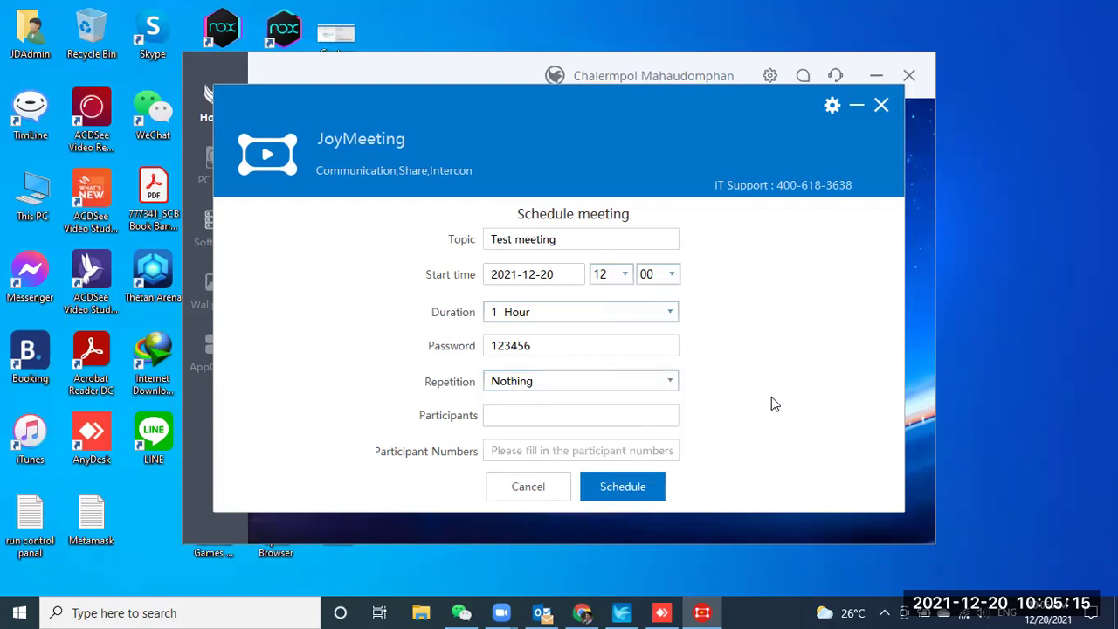
click(499, 420)
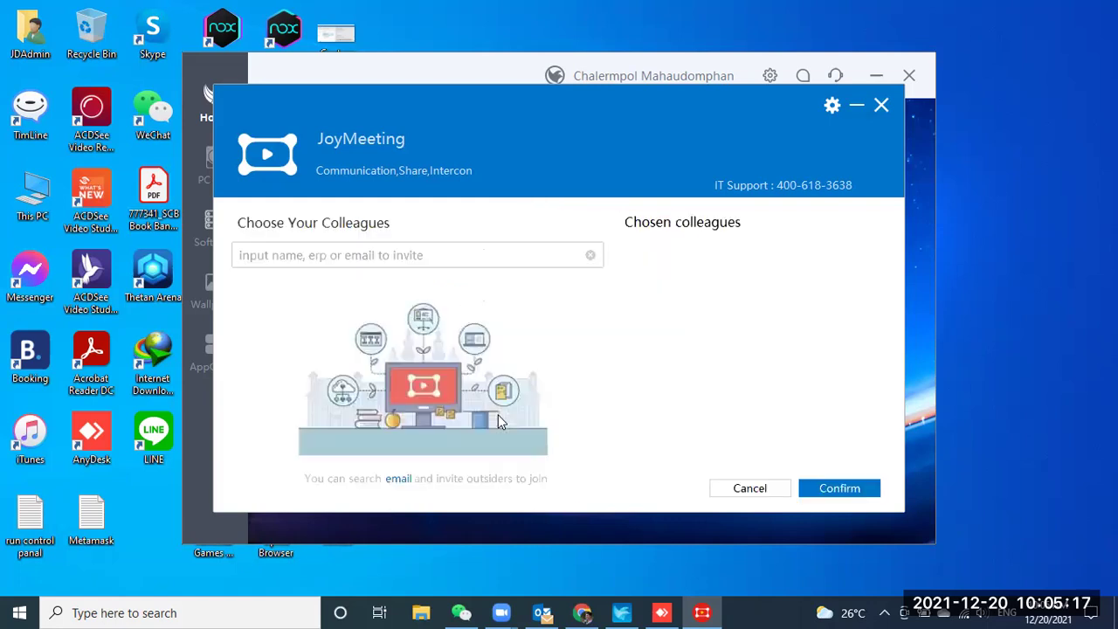
Search for a colleague by name and add them to the invitees.
click(428, 259)
text(mahc)
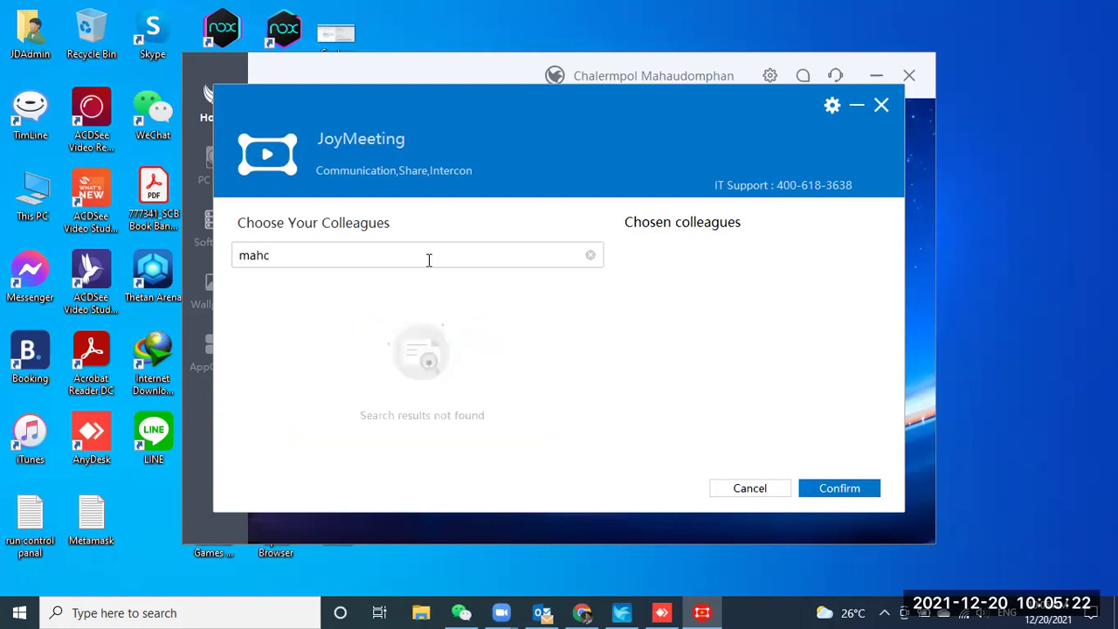
key(BackSpace)
key(BackSpace)
text(chaler)
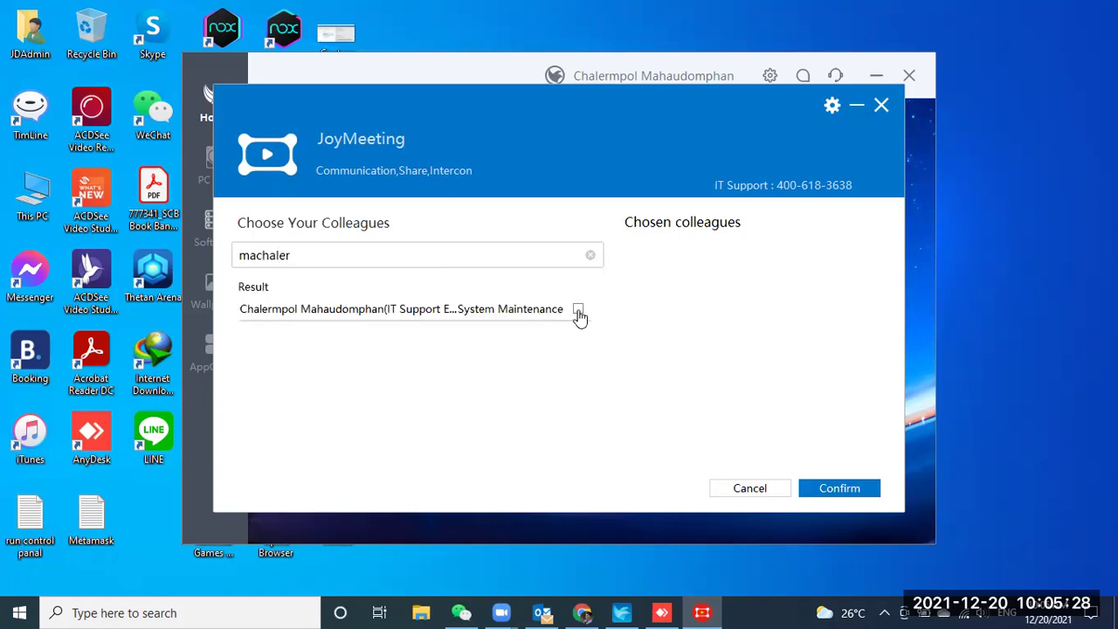
click(578, 311)
Search for a second colleague and add them to the chosen colleagues.
click(591, 255)
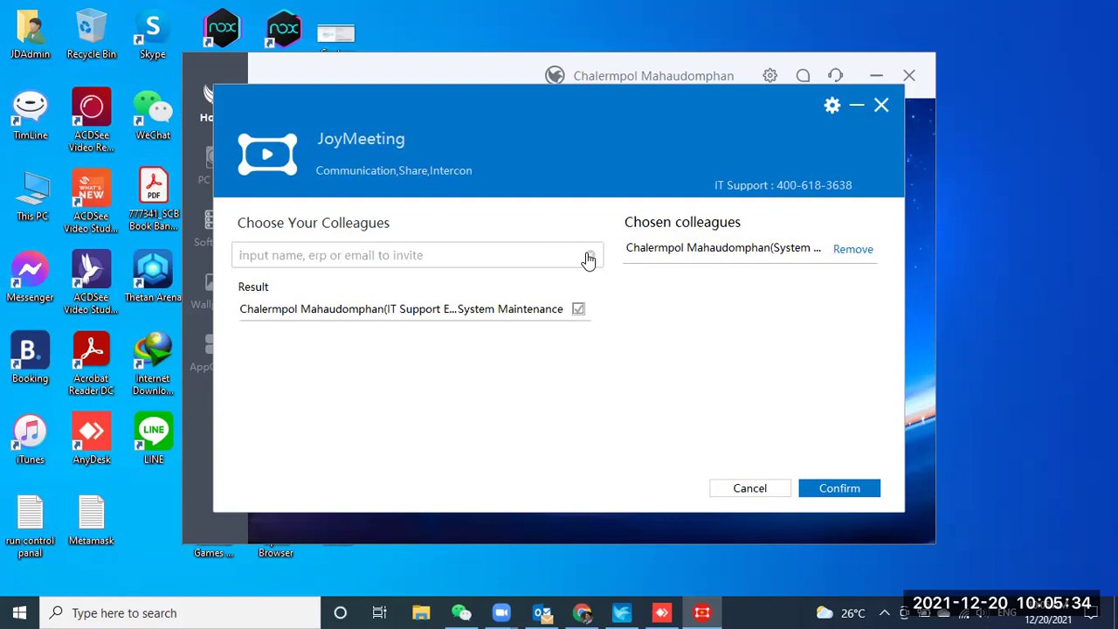
click(563, 254)
text(autsa)
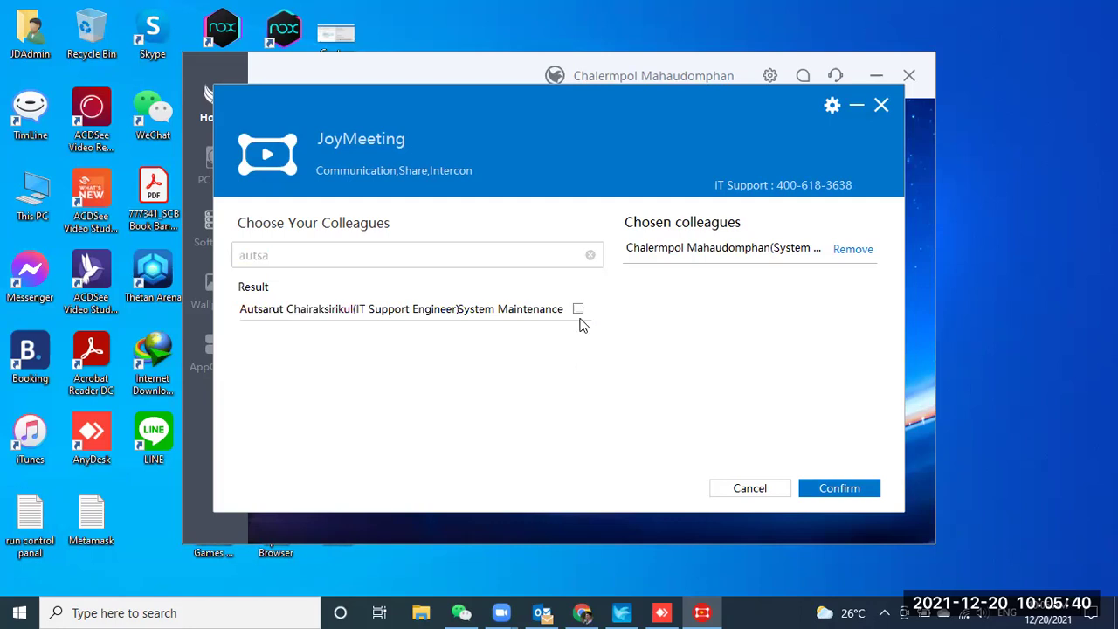
click(579, 309)
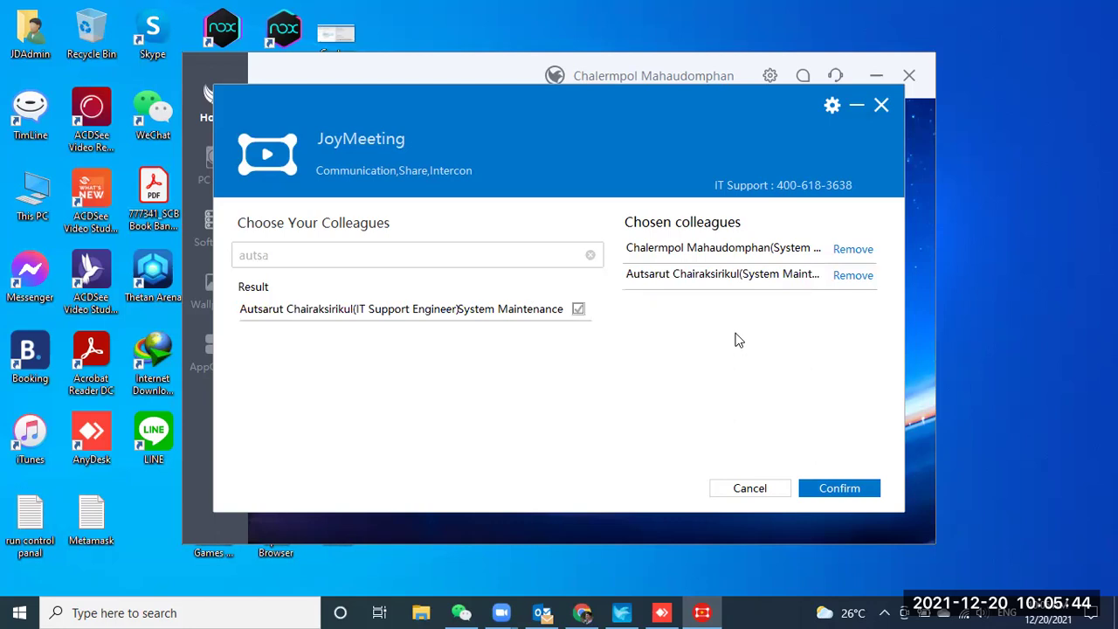
Confirm the chosen colleagues, set Participant Numbers to 32, and schedule Test meeting.
click(850, 489)
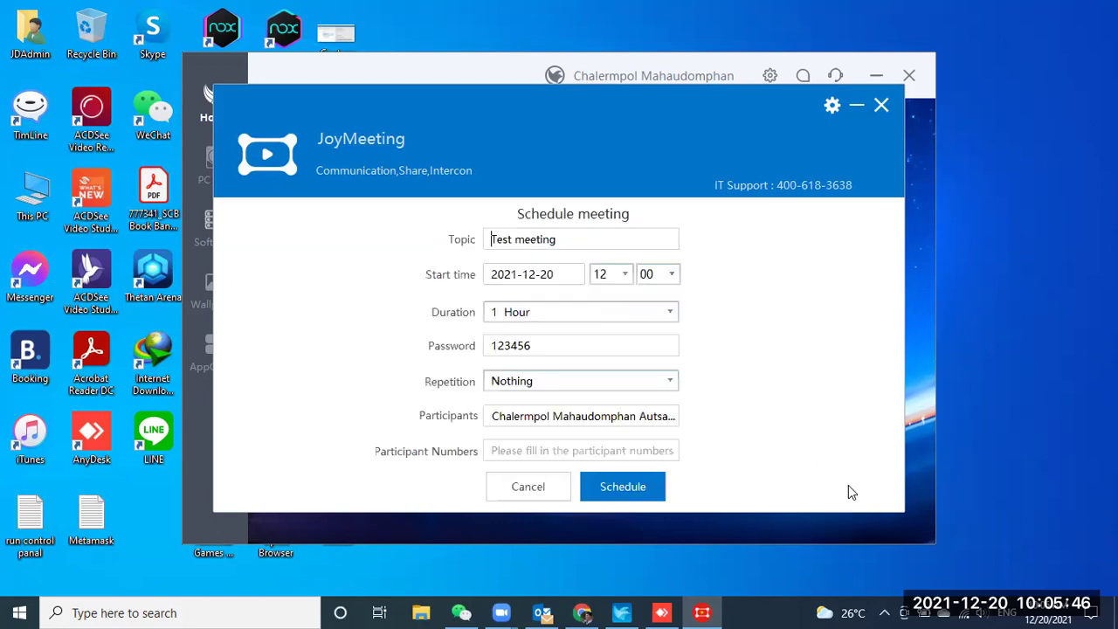
click(527, 451)
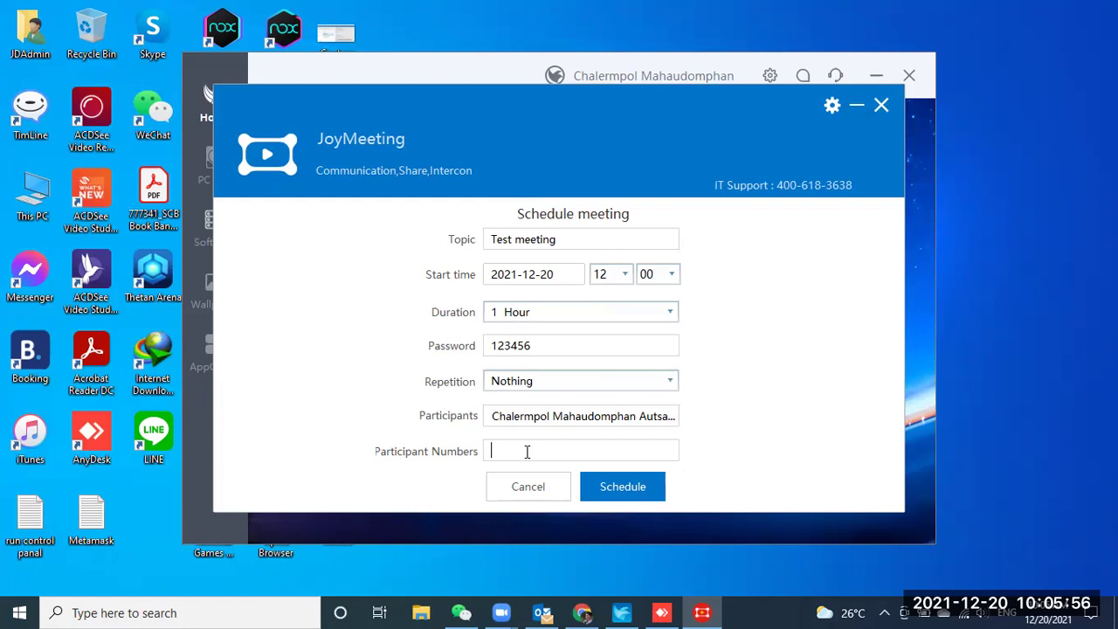
text(32)
click(629, 498)
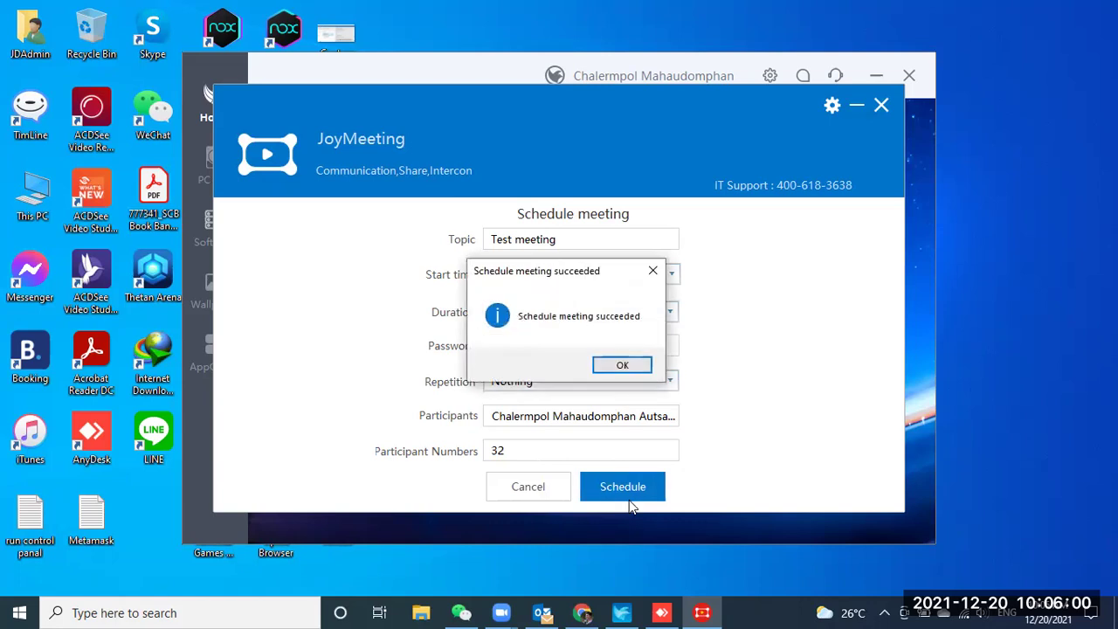
click(627, 363)
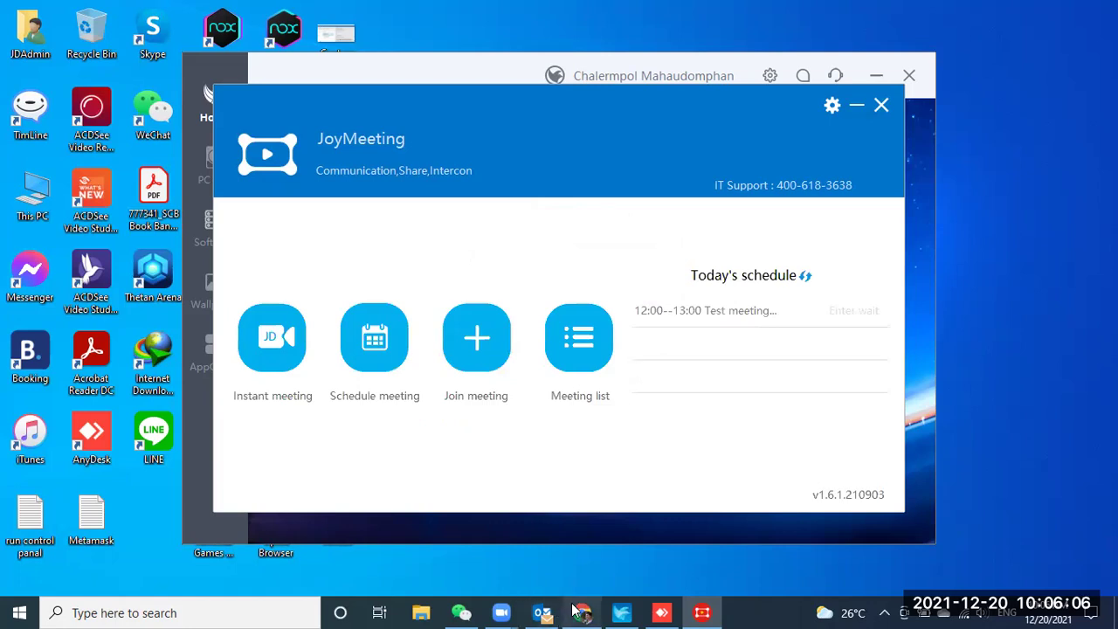
Open the JDmeeting invitation email for Test meeting in the Outlook inbox.
click(544, 612)
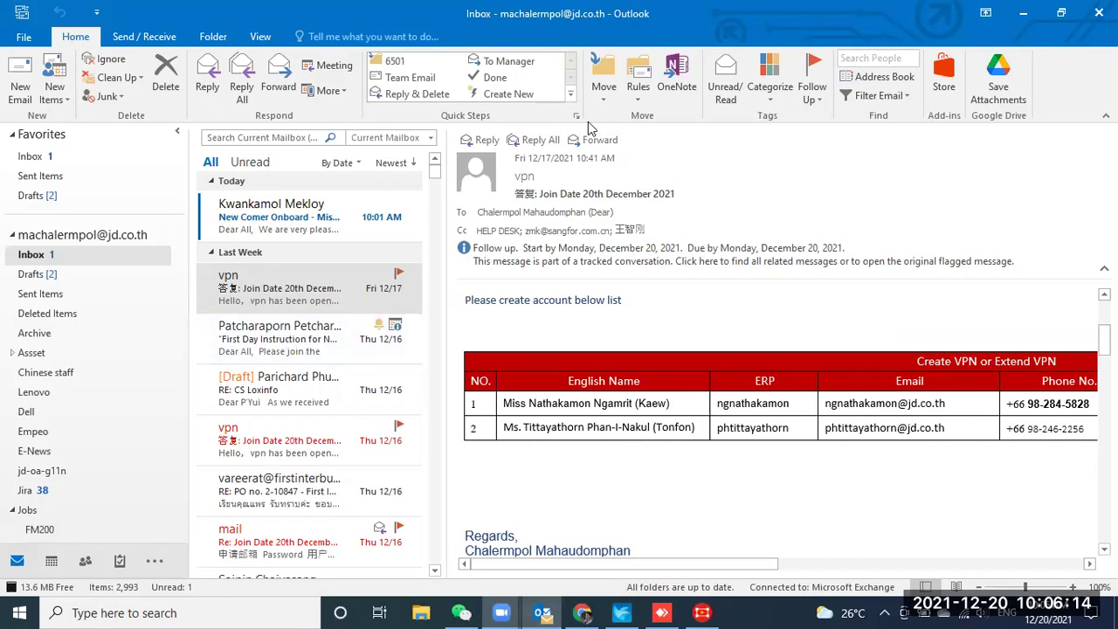
click(316, 217)
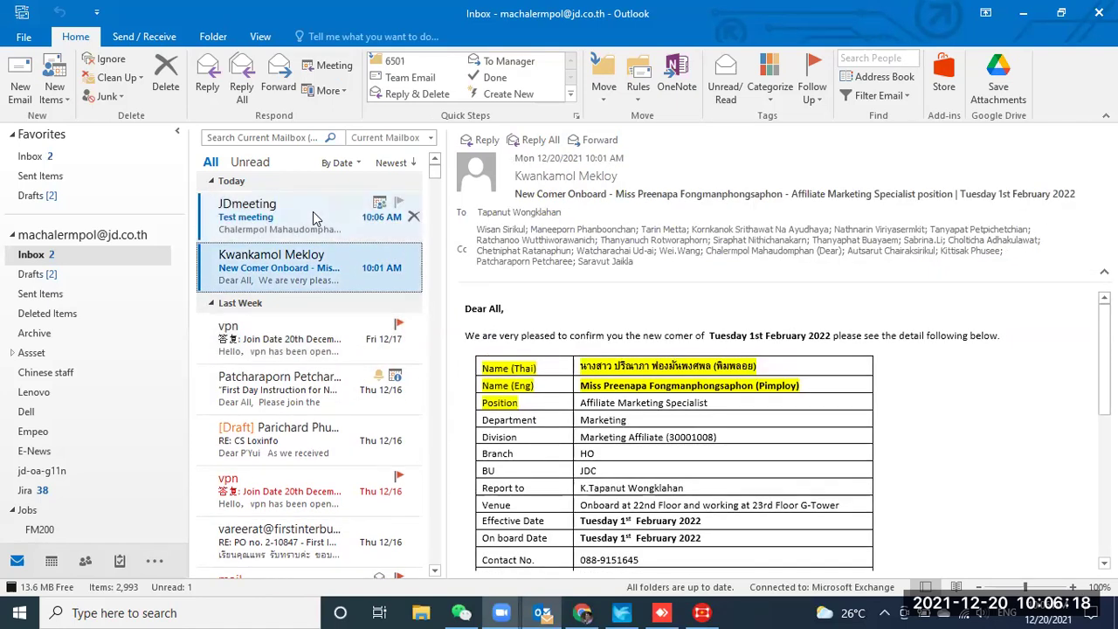
click(313, 212)
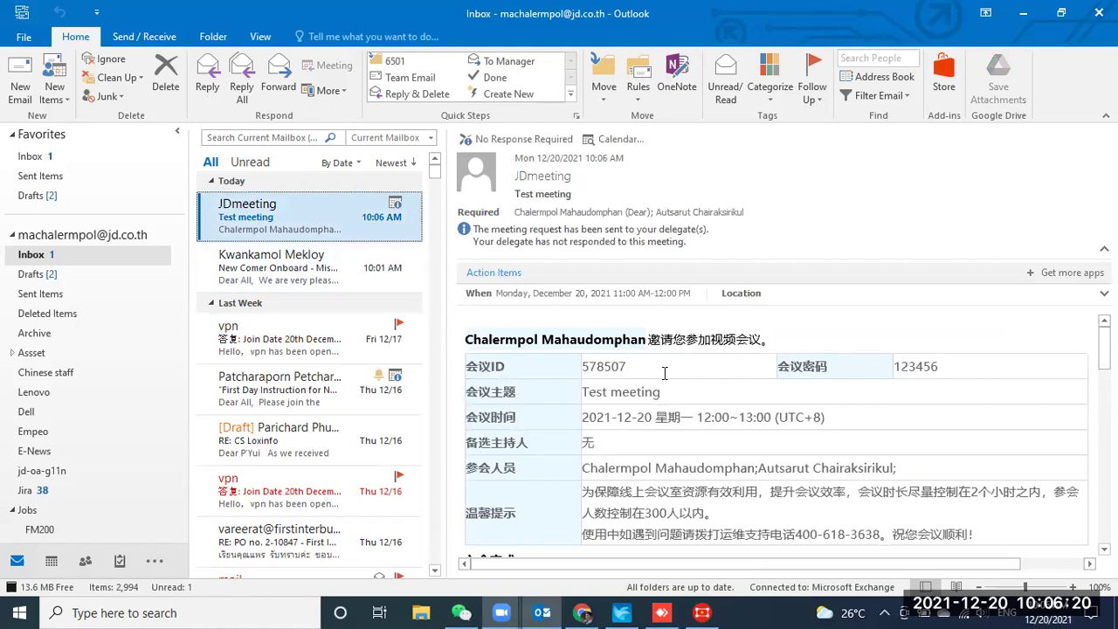
Select the meeting ID 578507 in the invitation, then minimize Outlook.
drag(673, 388, 583, 393)
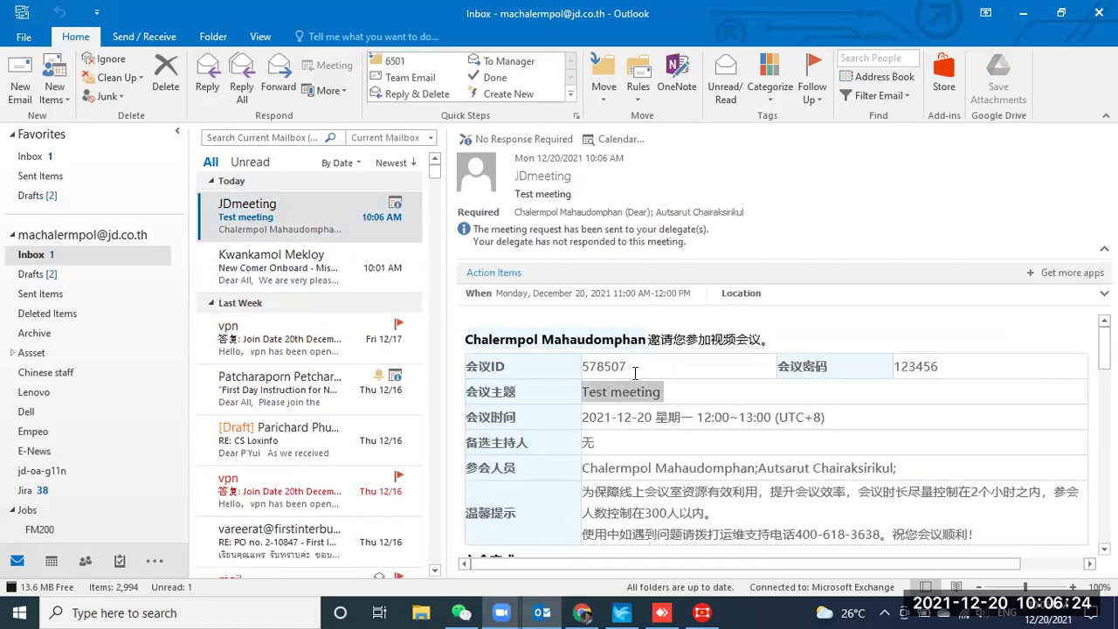
click(639, 367)
drag(635, 367, 587, 374)
key(ctrl+c)
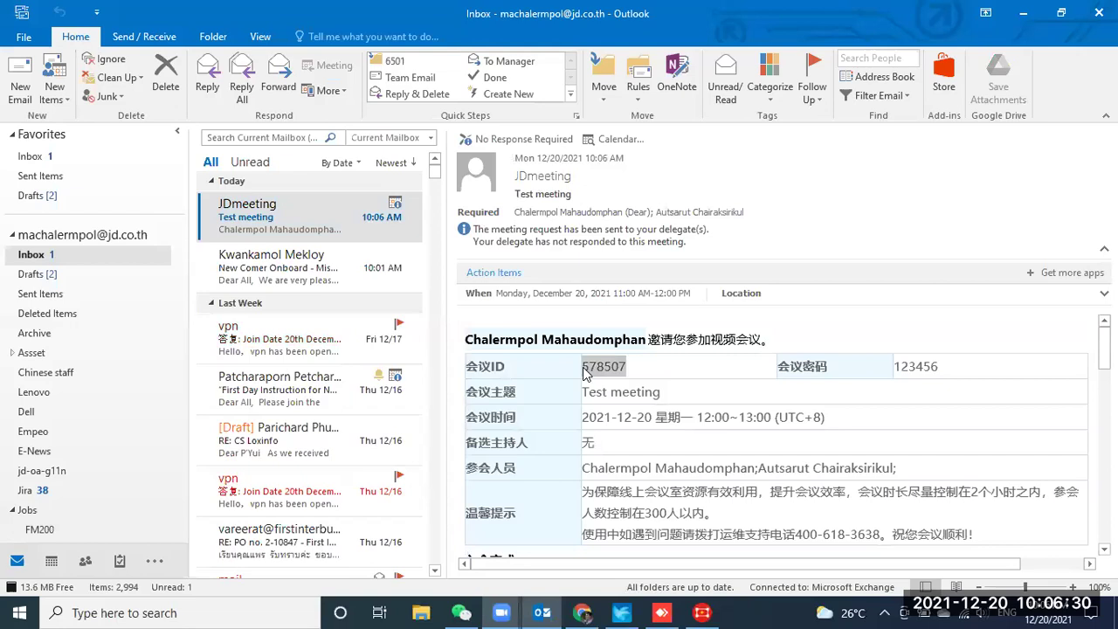
click(952, 369)
drag(1104, 351, 1105, 398)
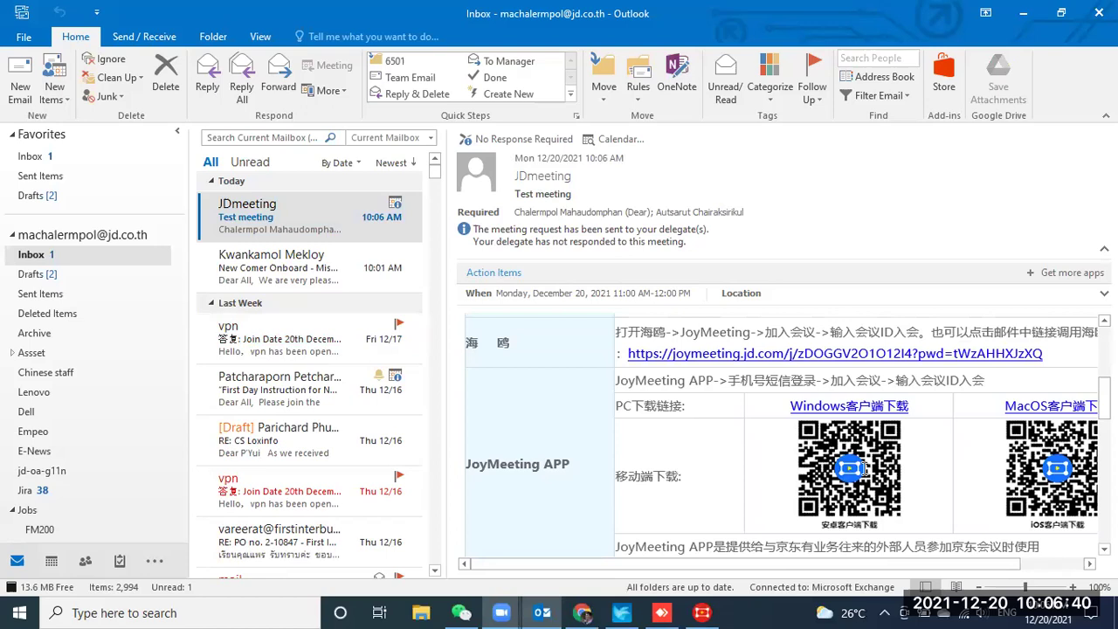
click(1022, 13)
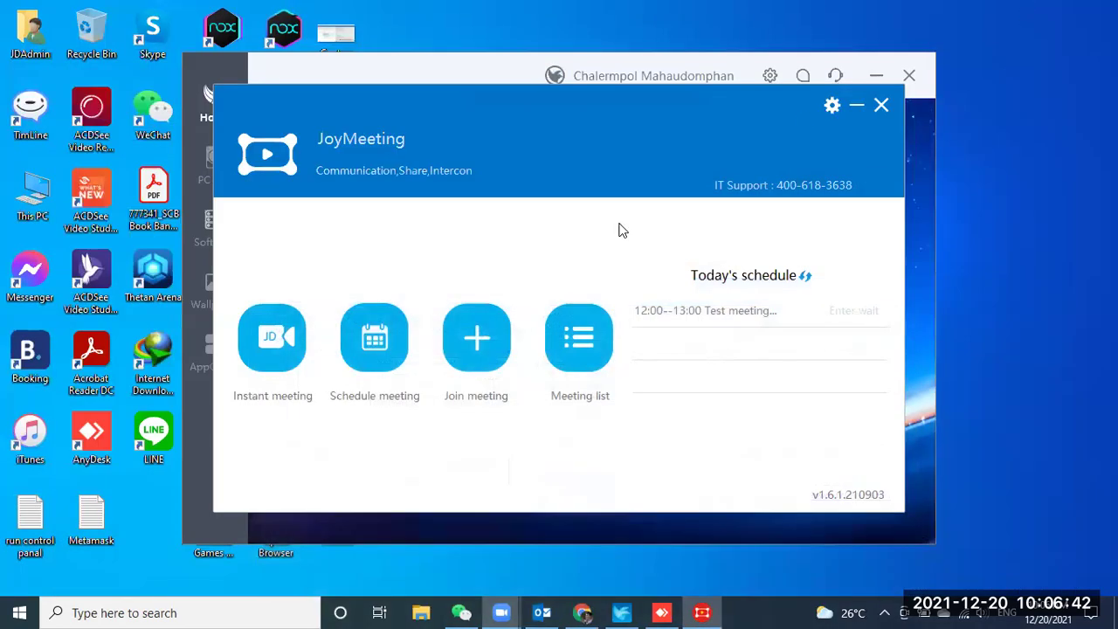
Join meeting 578507 with the pasted ID and password, then end it for all.
click(482, 343)
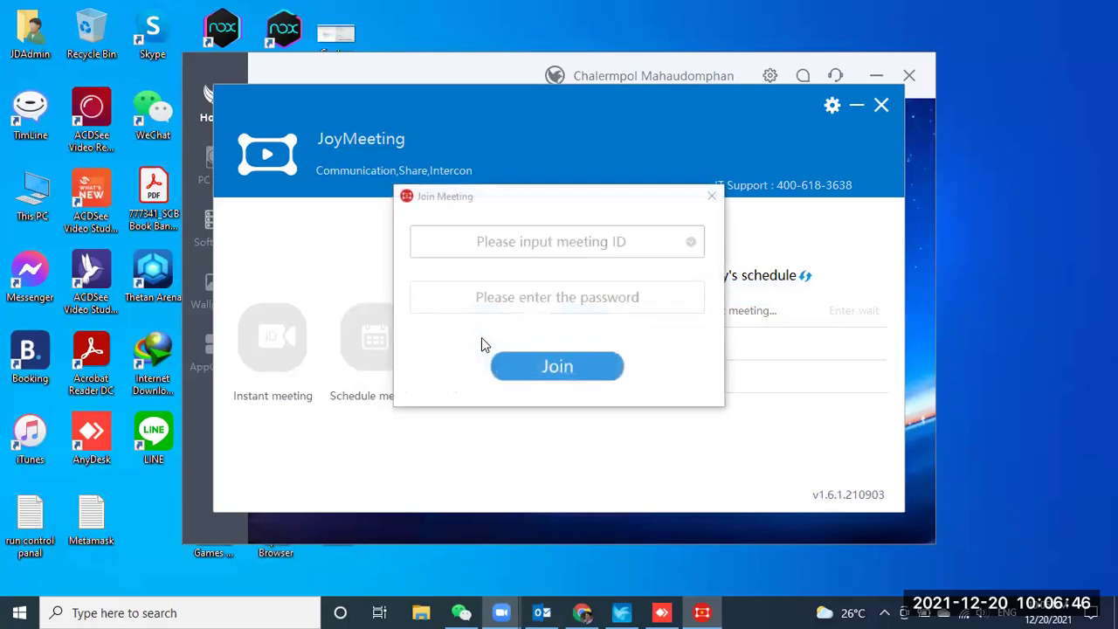
click(576, 242)
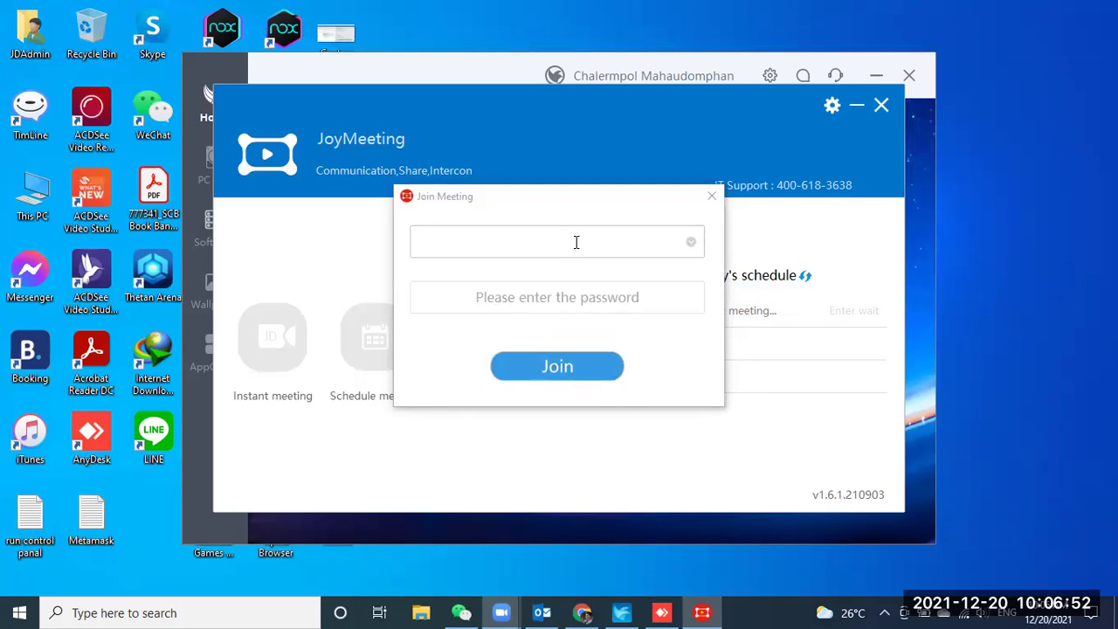
key(ctrl+v)
click(572, 290)
click(570, 376)
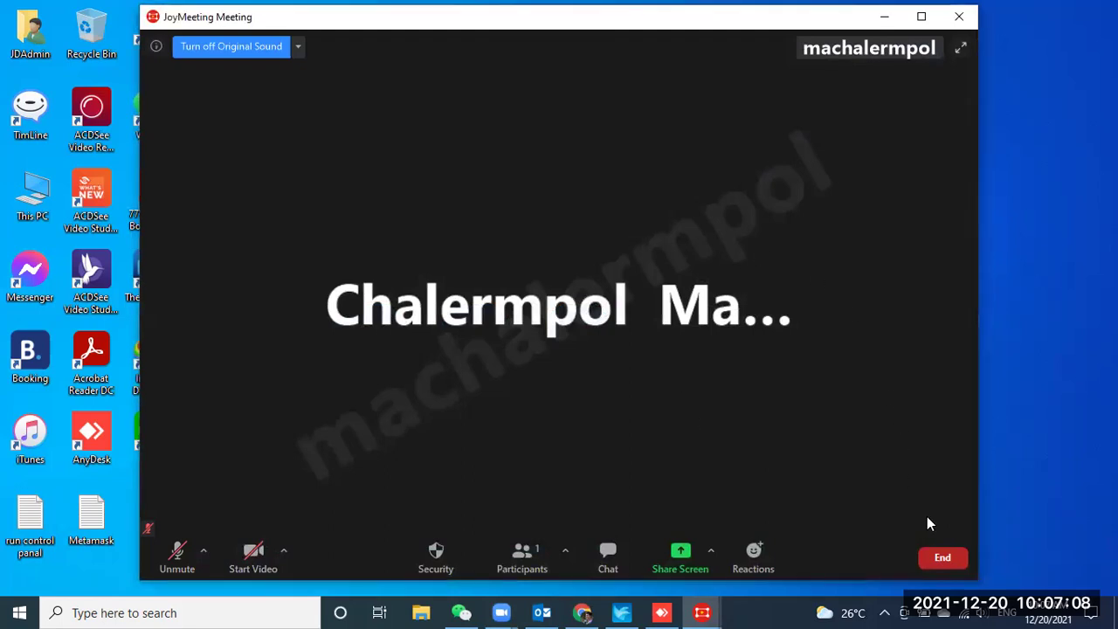
click(942, 557)
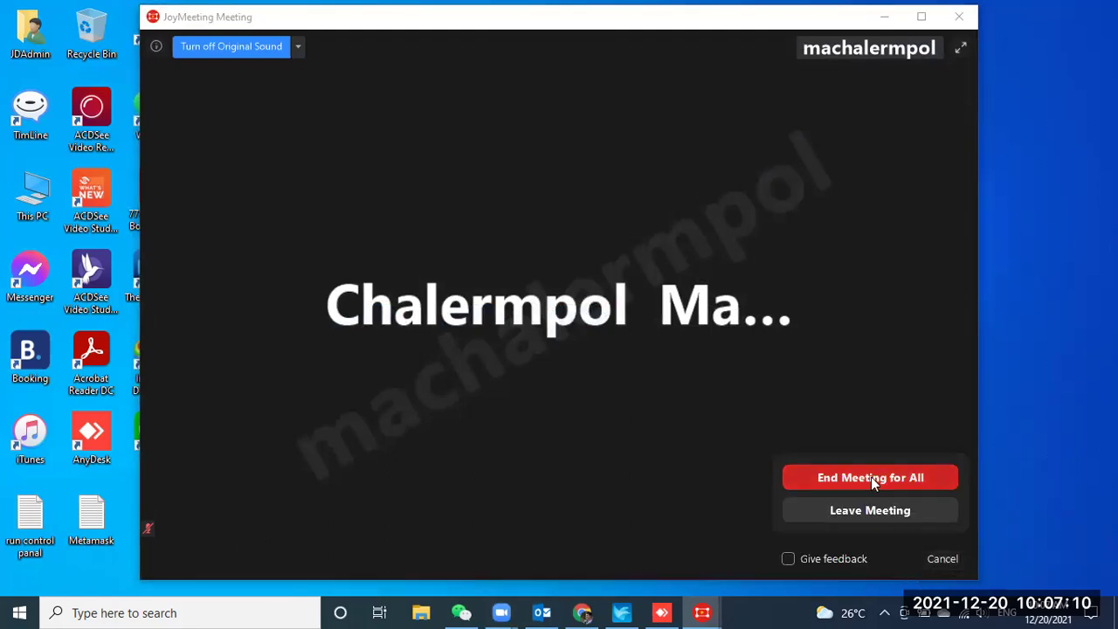
click(869, 505)
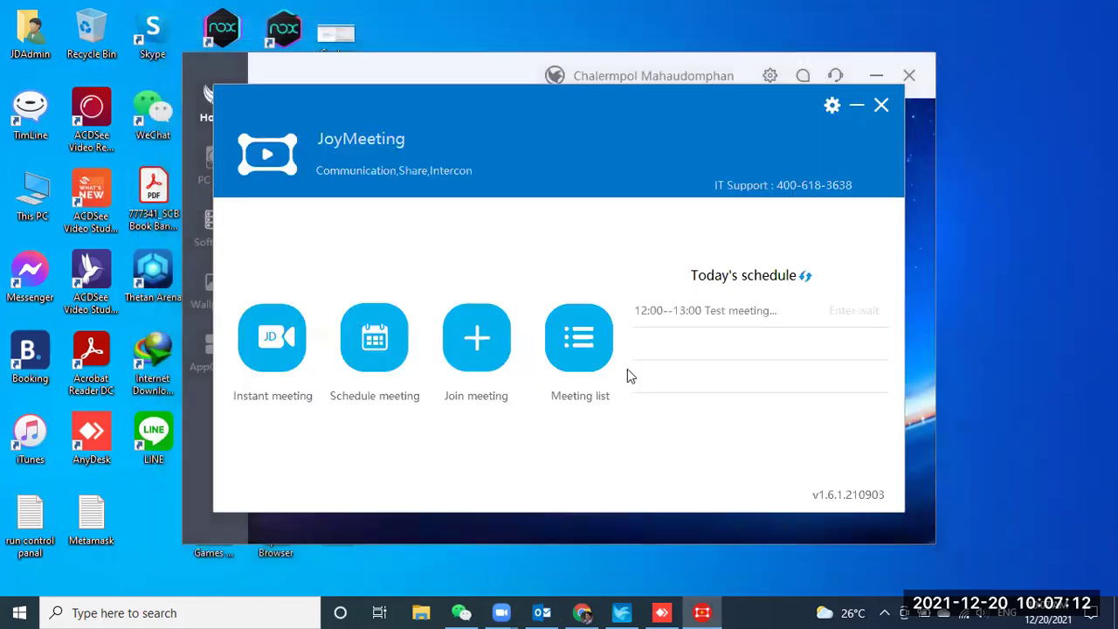
Delete the 12:00 Test meeting from the Meeting list and confirm the cancellation.
click(589, 339)
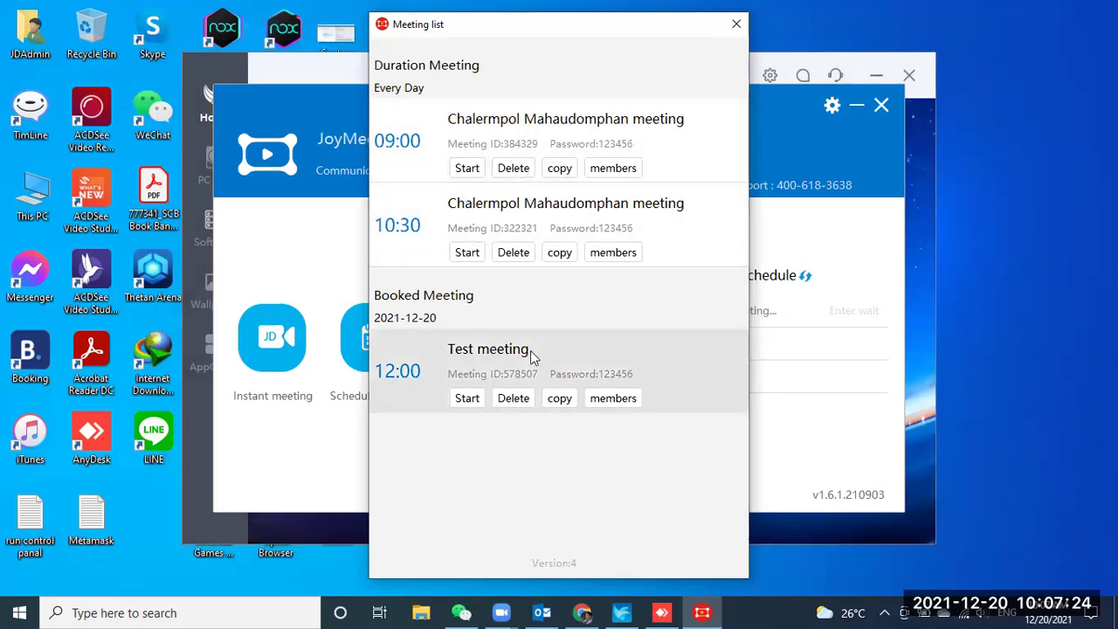
click(518, 402)
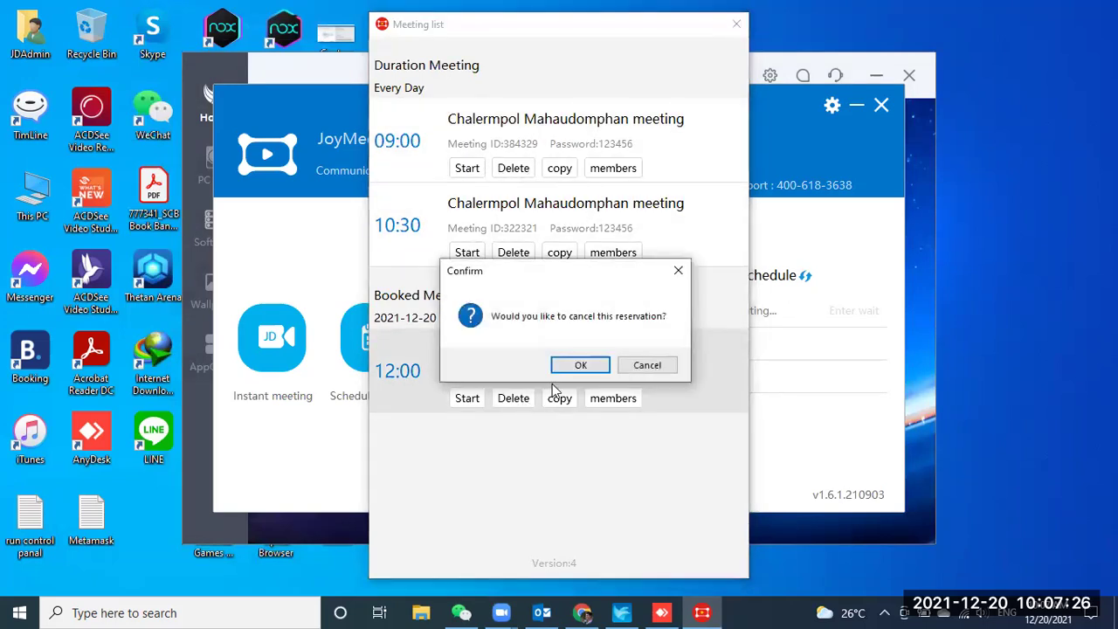
click(579, 365)
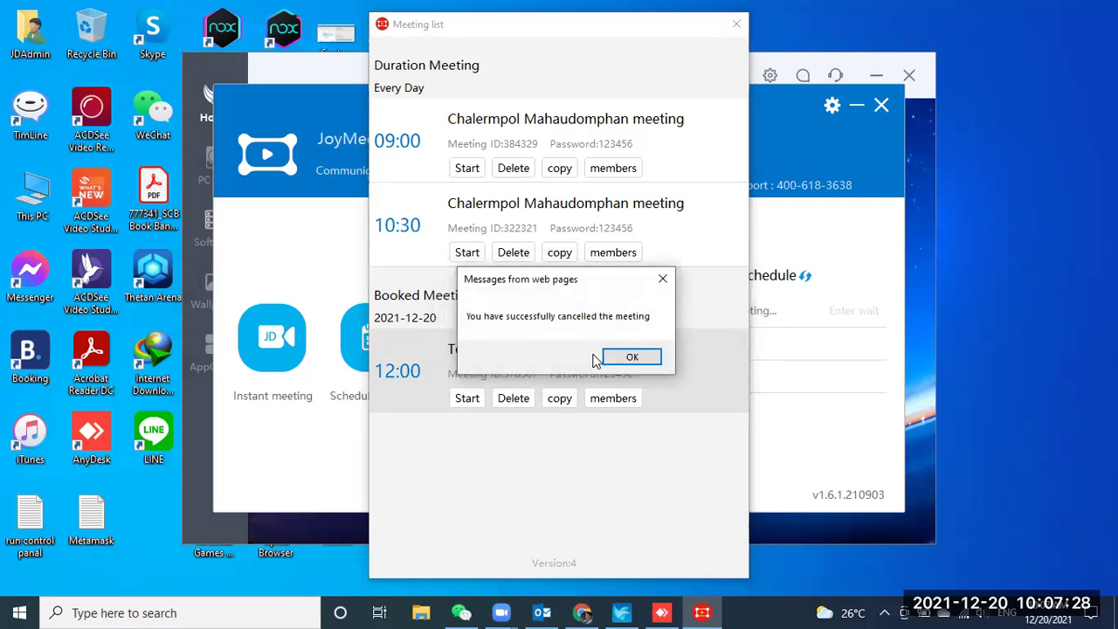
click(608, 362)
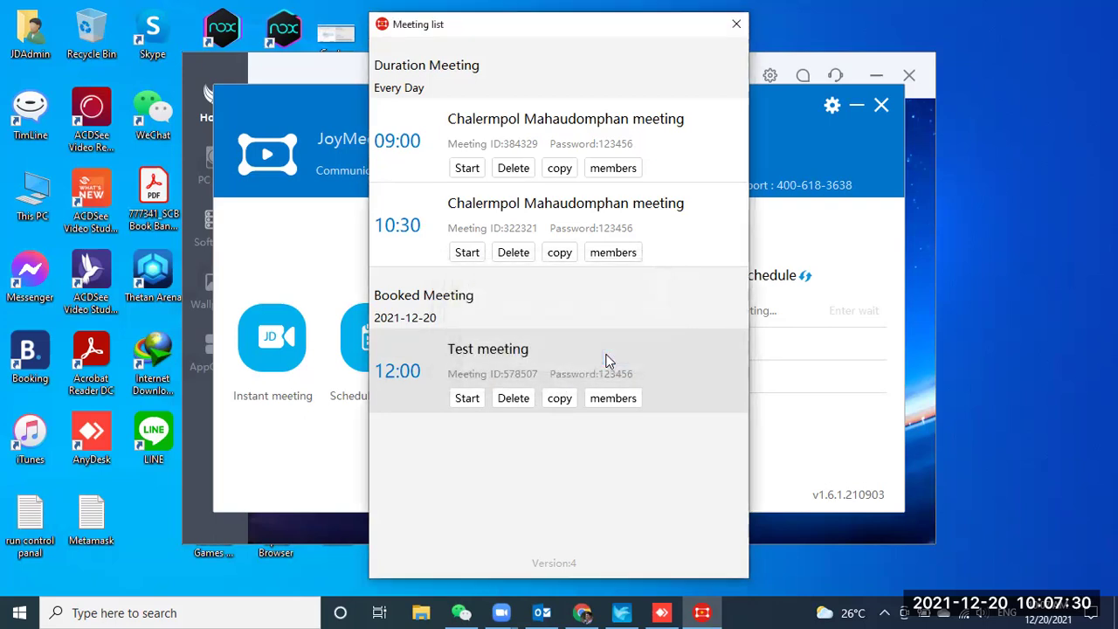
click(542, 613)
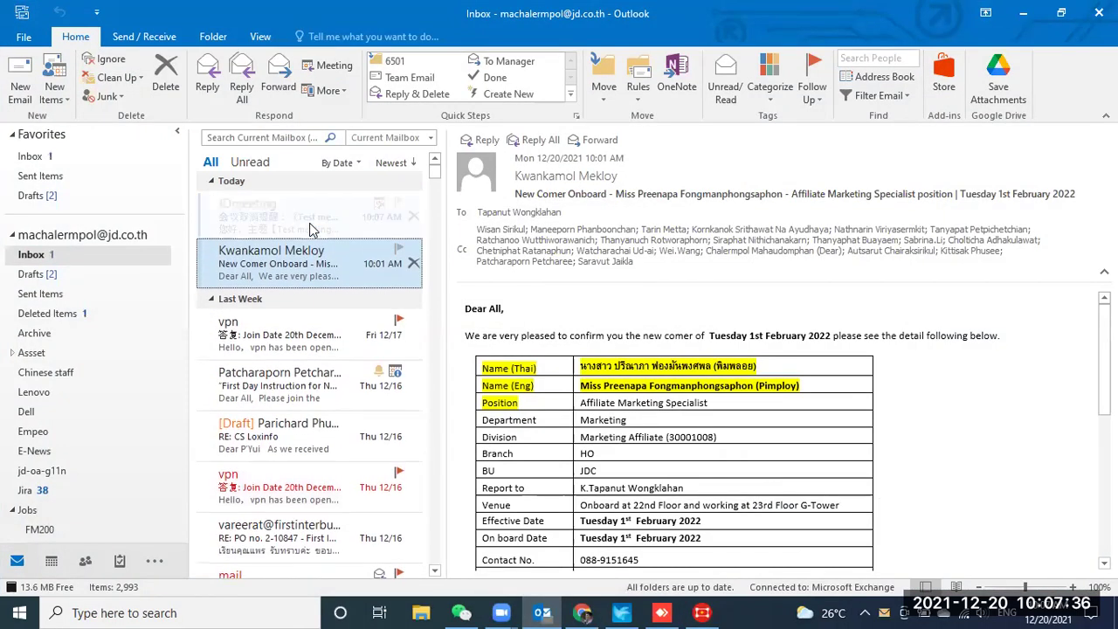
click(310, 229)
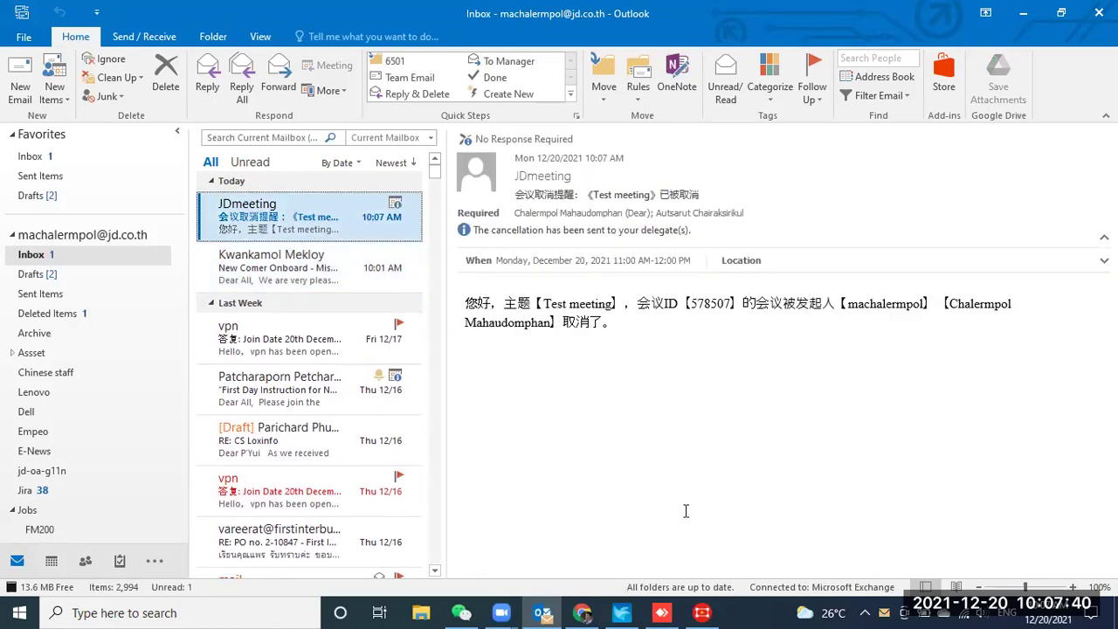
click(1024, 14)
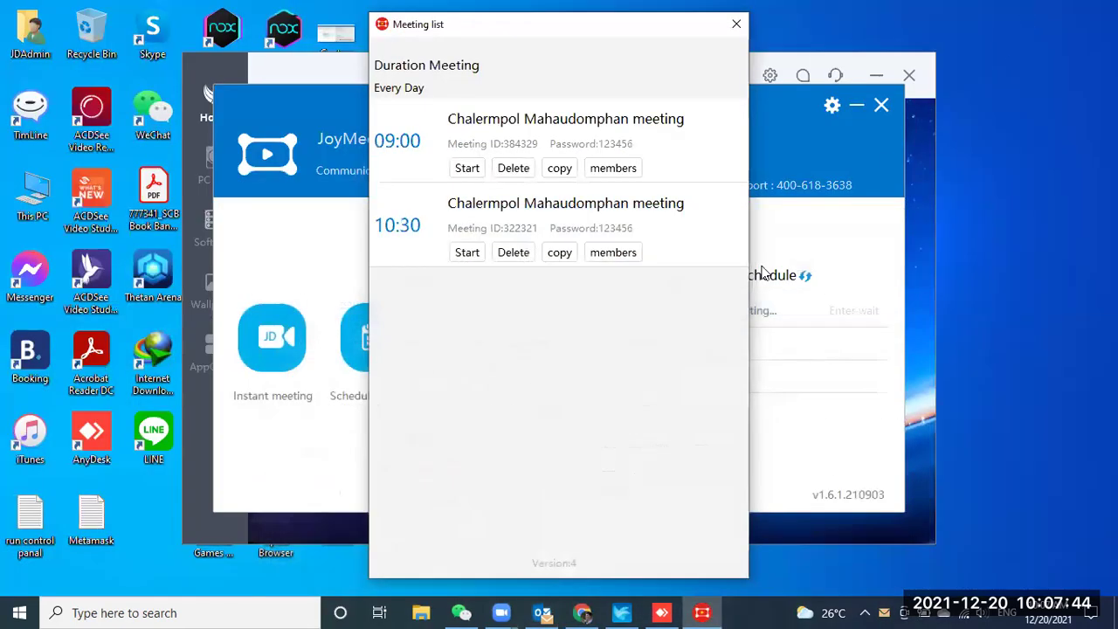
Close the now-empty meeting list and exit JoyMeeting, confirming the exit prompt.
click(725, 33)
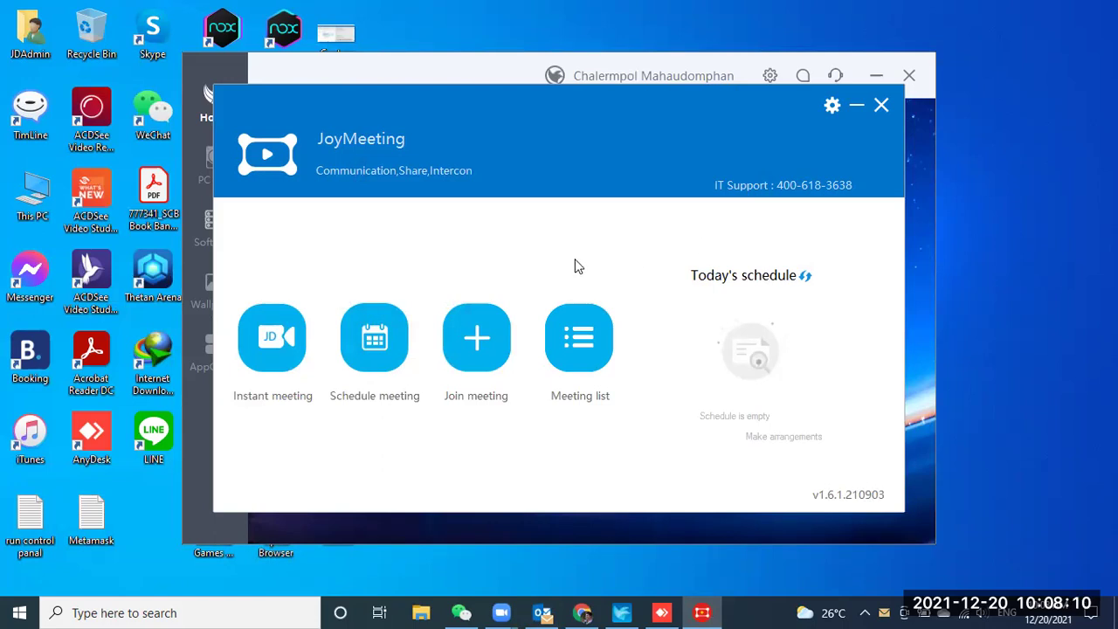
click(880, 105)
click(555, 365)
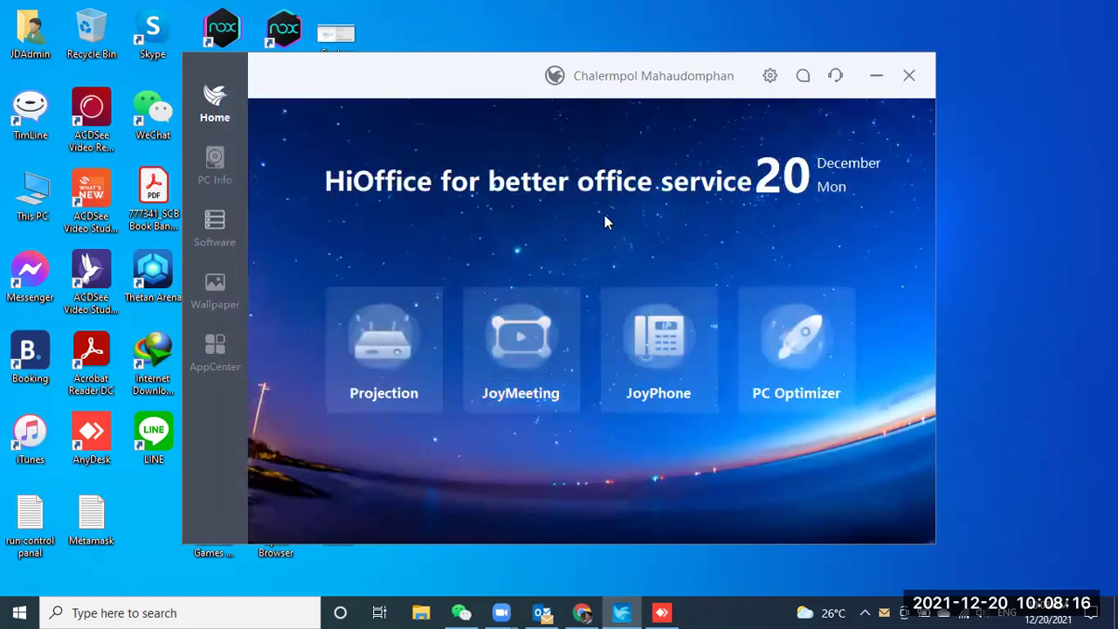
click(769, 77)
click(790, 102)
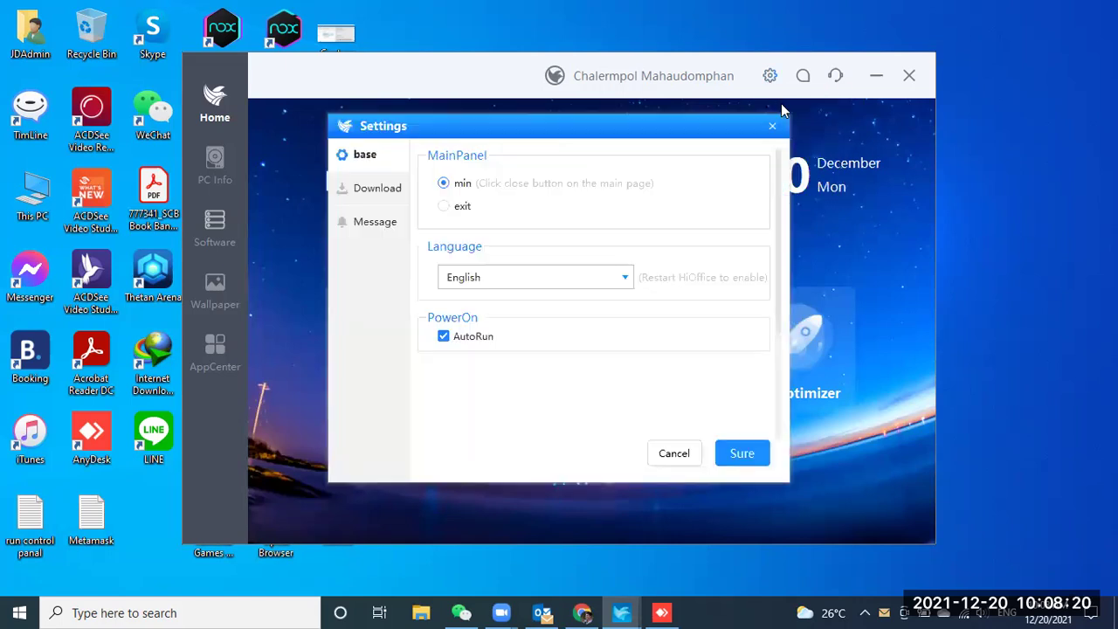
click(560, 272)
click(559, 272)
click(562, 273)
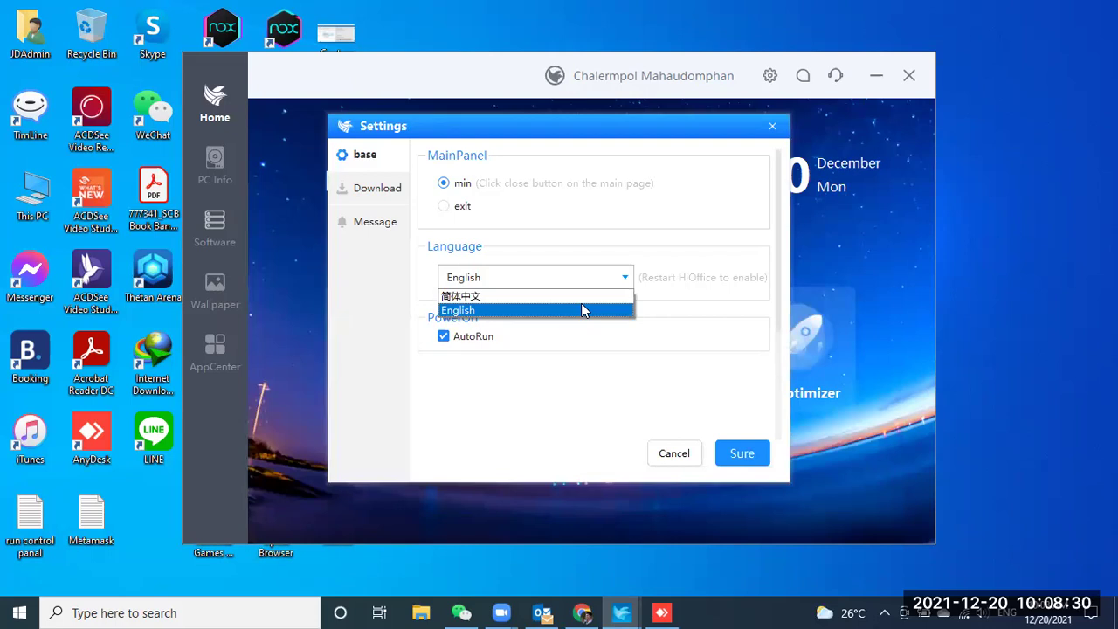
click(717, 334)
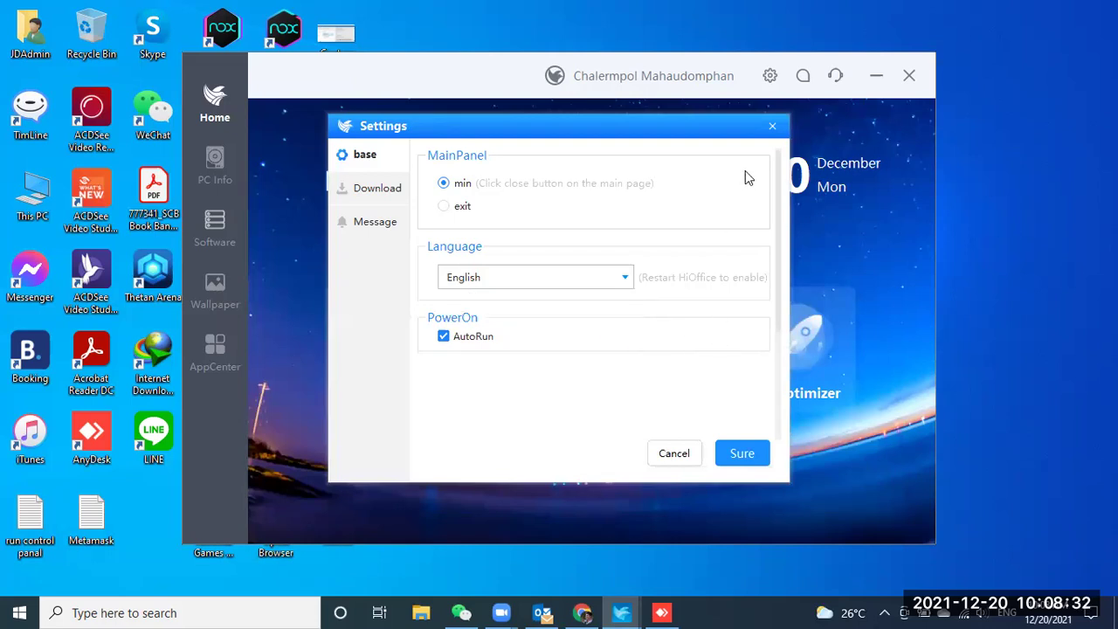
click(772, 126)
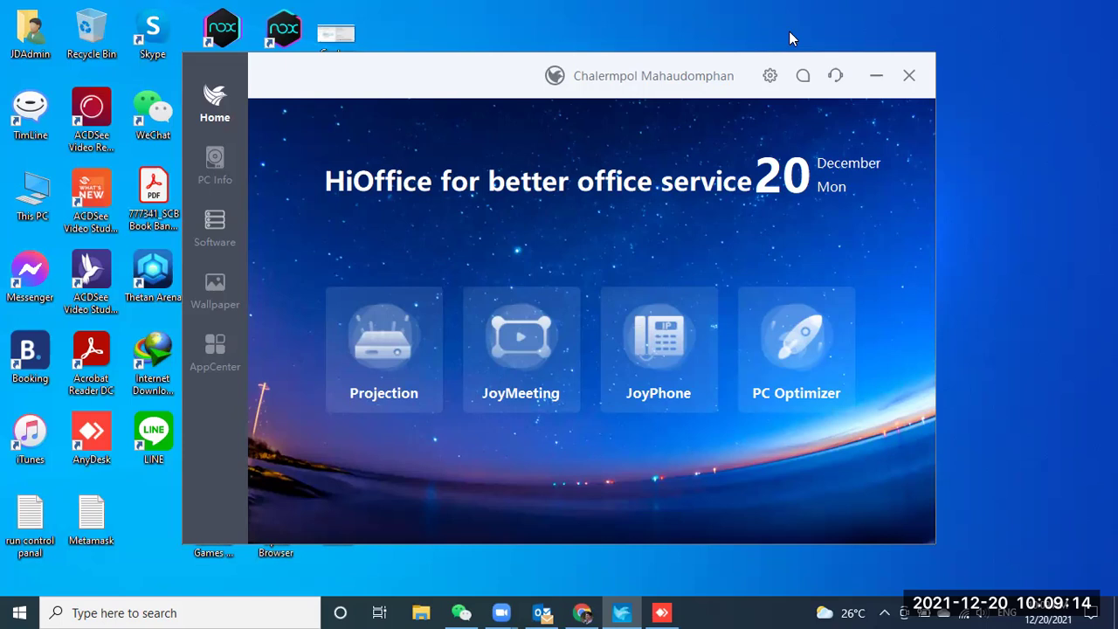
Close HiOffice and move the 海鸥, TimLine and Outlook 2016 desktop shortcuts to new spots.
click(908, 81)
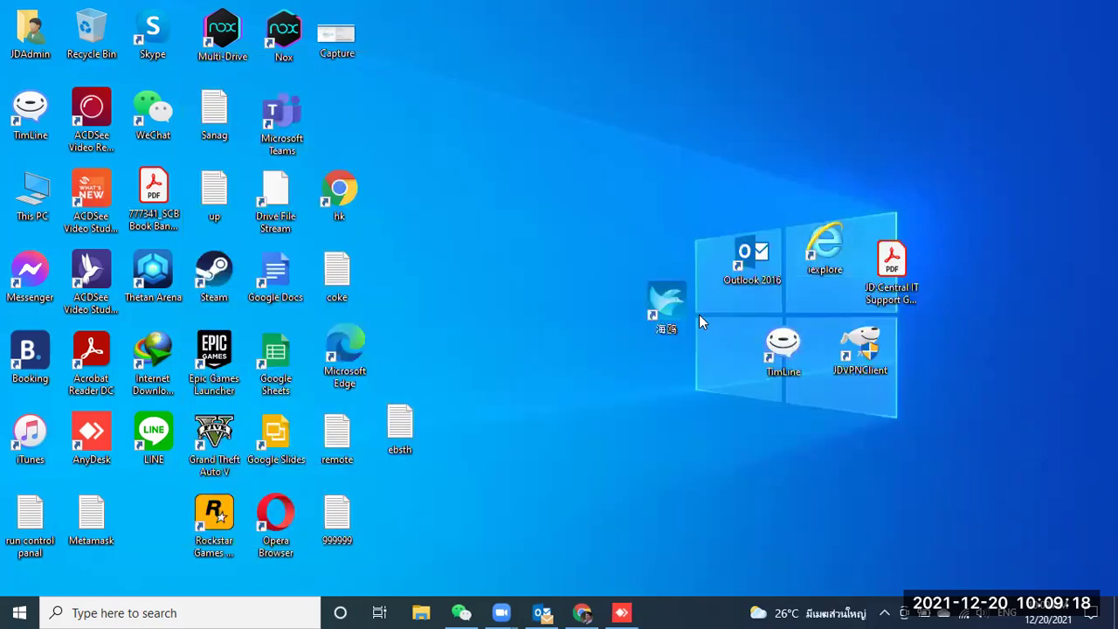
drag(683, 310, 928, 347)
drag(768, 350, 608, 229)
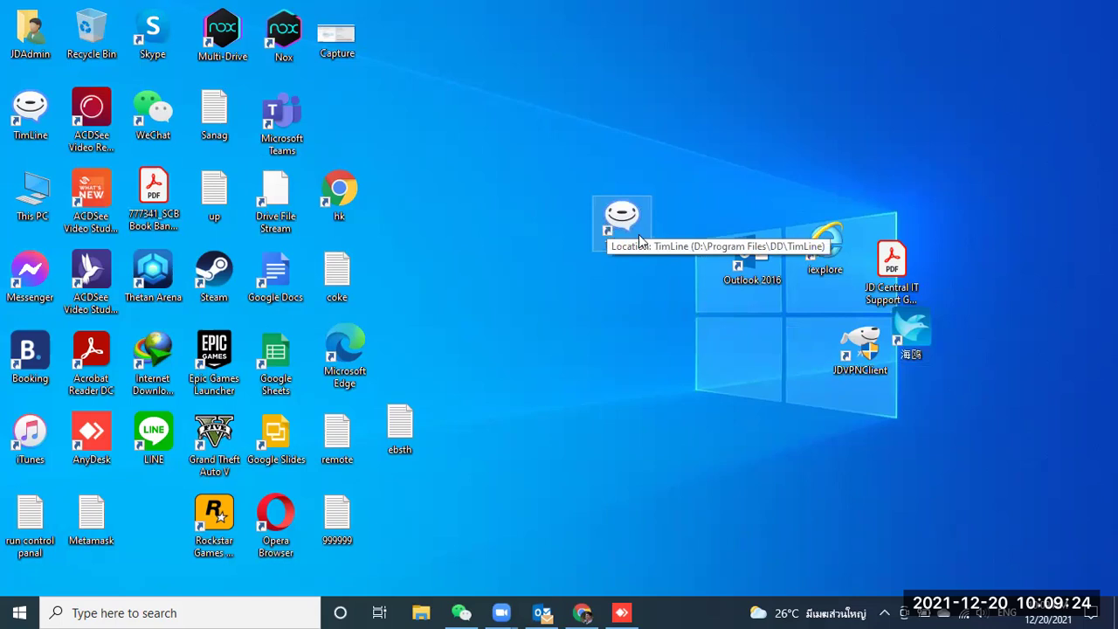
click(756, 261)
drag(758, 262, 841, 306)
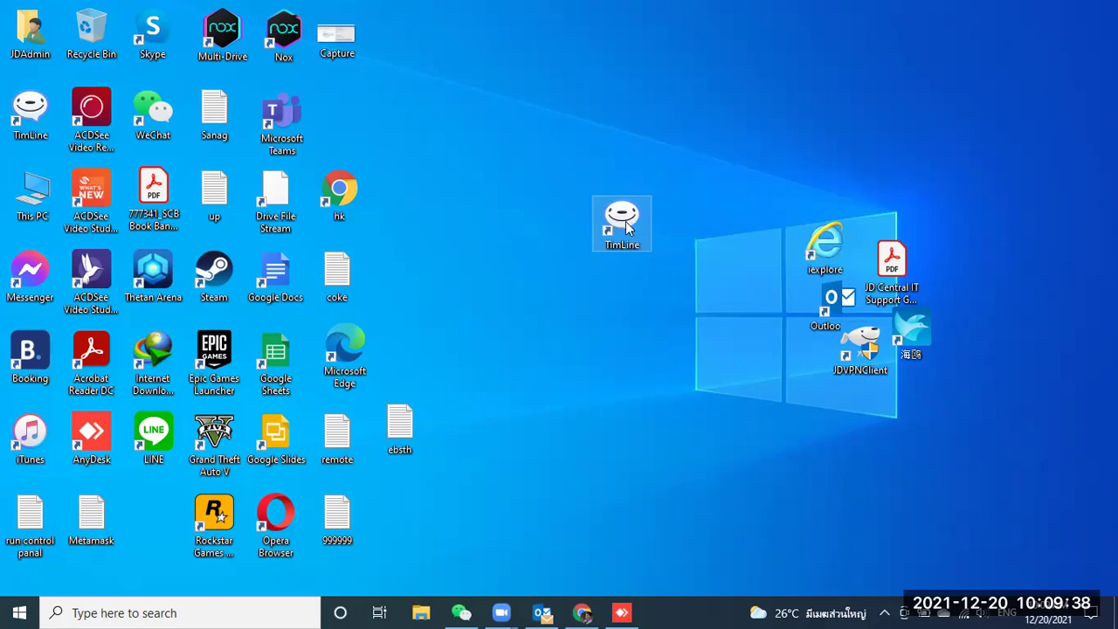
Launch TimLine and sign in with the prefilled ERP username and remembered password.
double_click(624, 224)
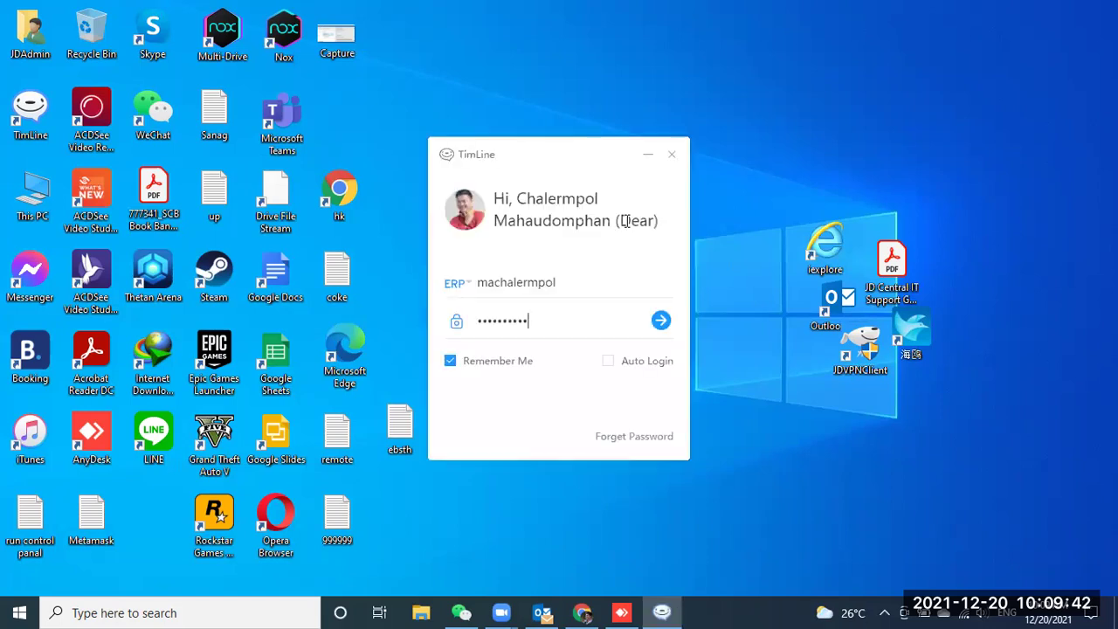
click(576, 279)
key(Tab)
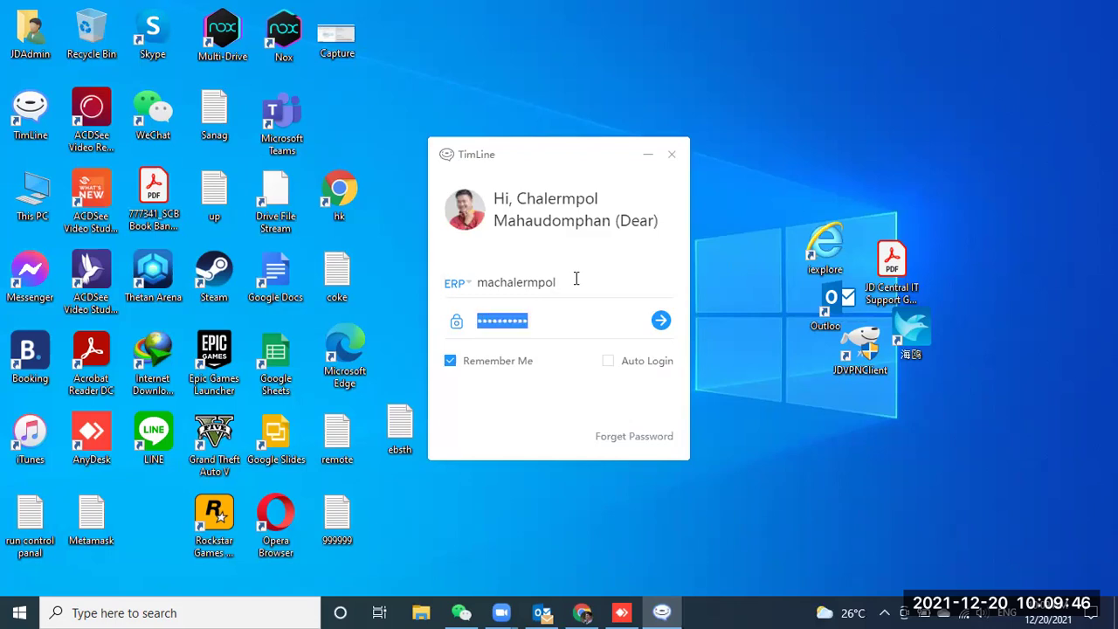
key(End)
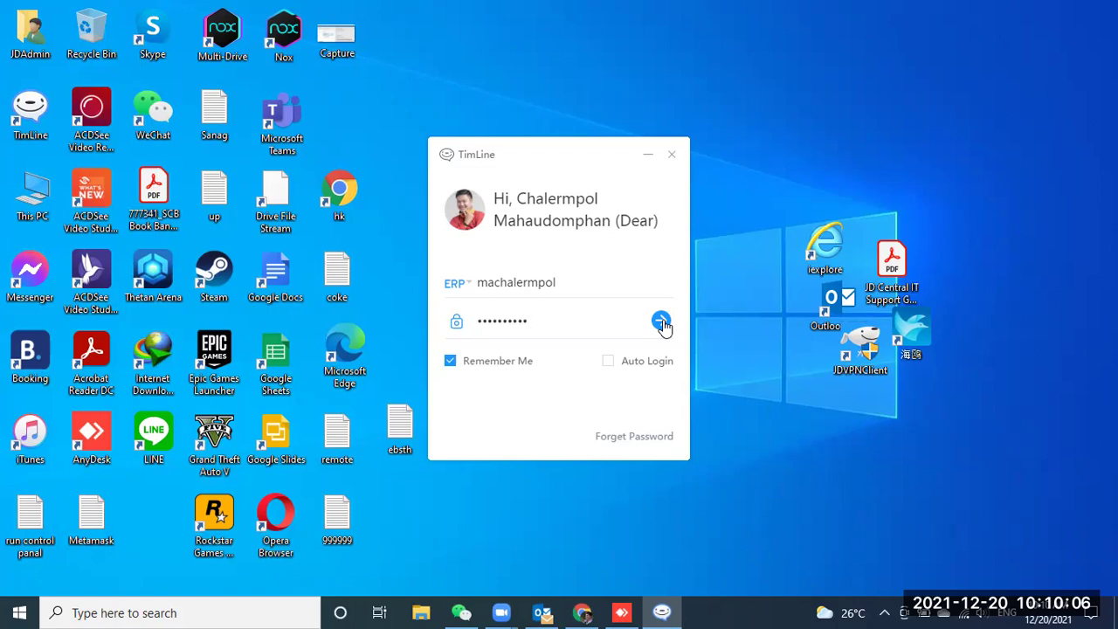
click(661, 322)
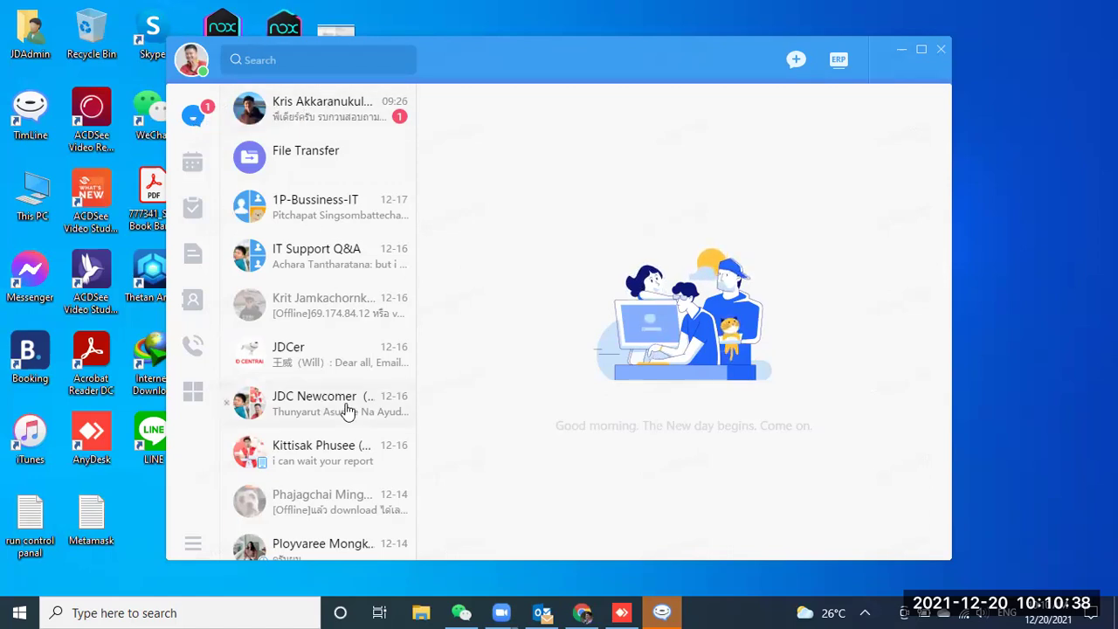
Search contacts by part of the user's name and open their own chat entry.
click(292, 61)
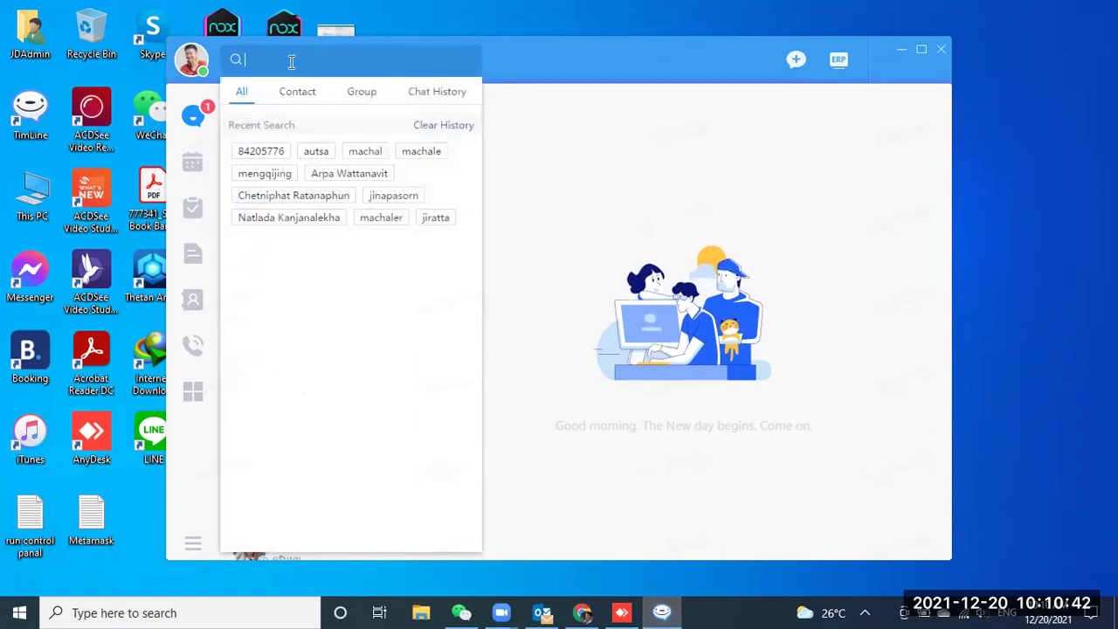
text(mach)
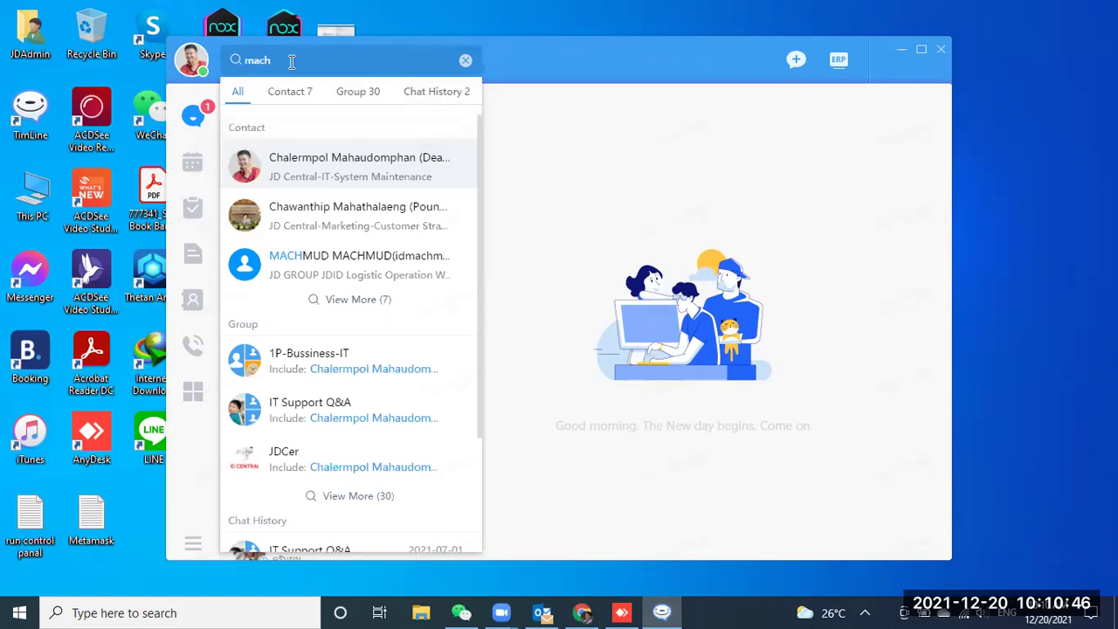
click(317, 165)
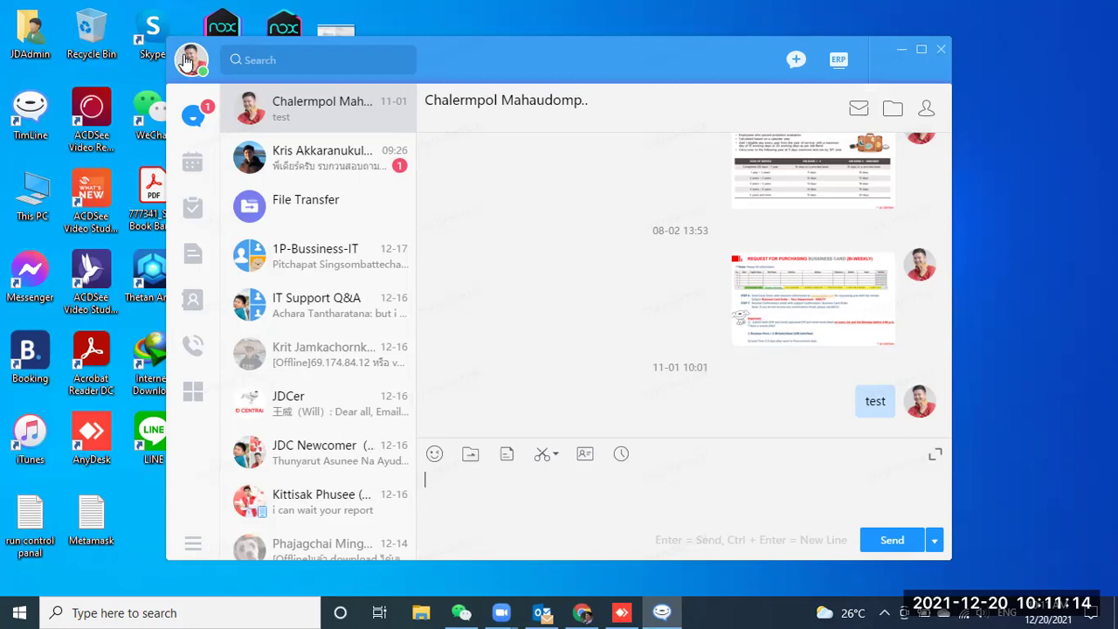
View the profile card and image picker, cancel without a new photo, and minimise TimLine.
click(185, 61)
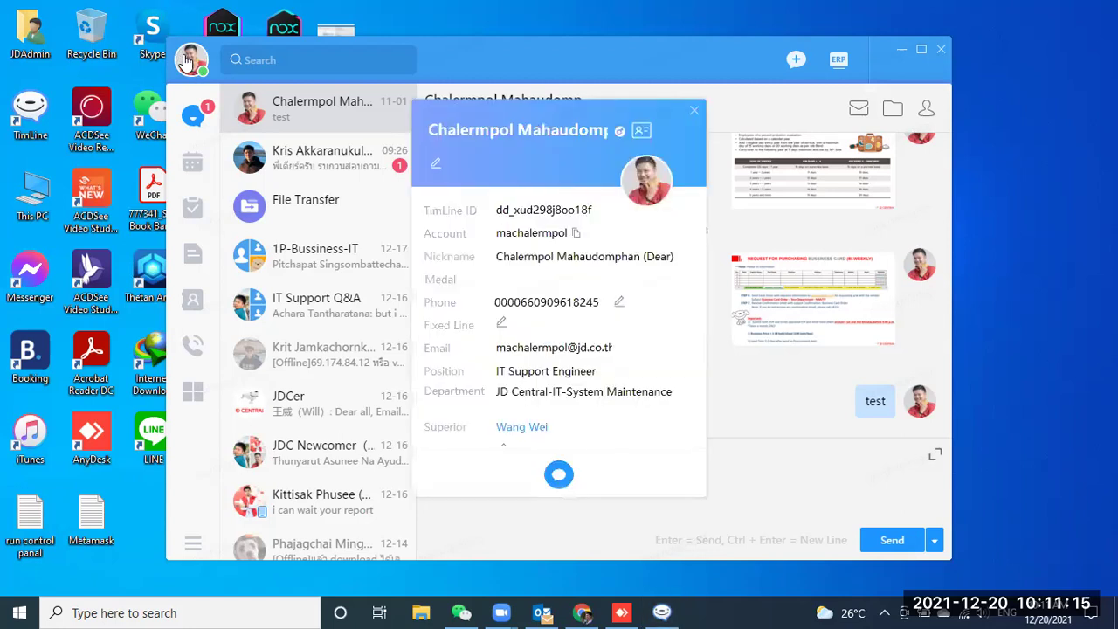
click(657, 182)
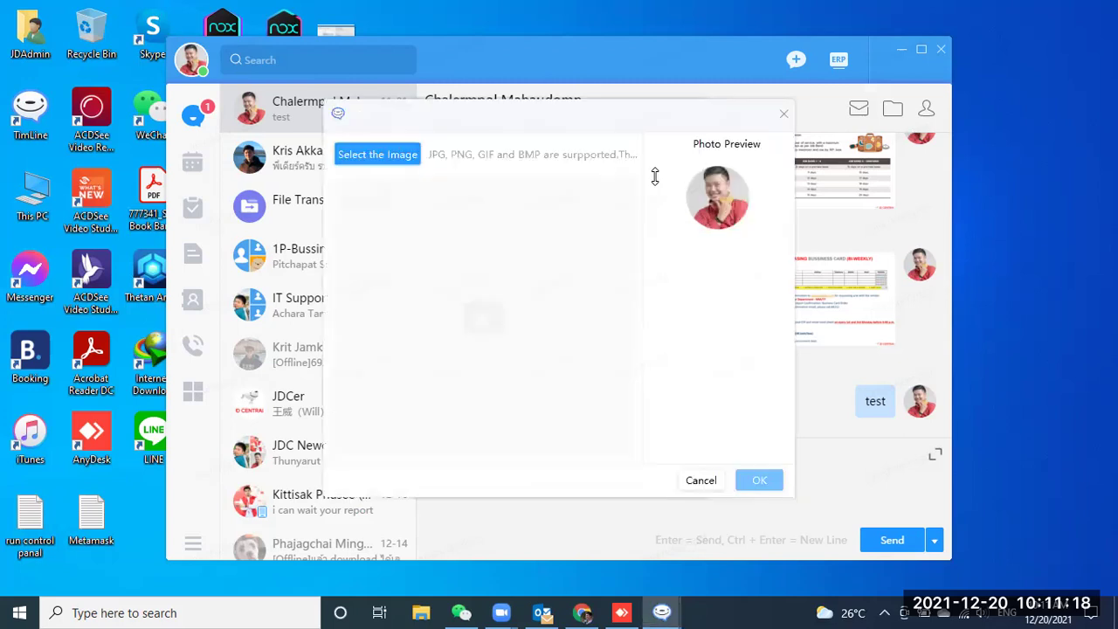
click(391, 159)
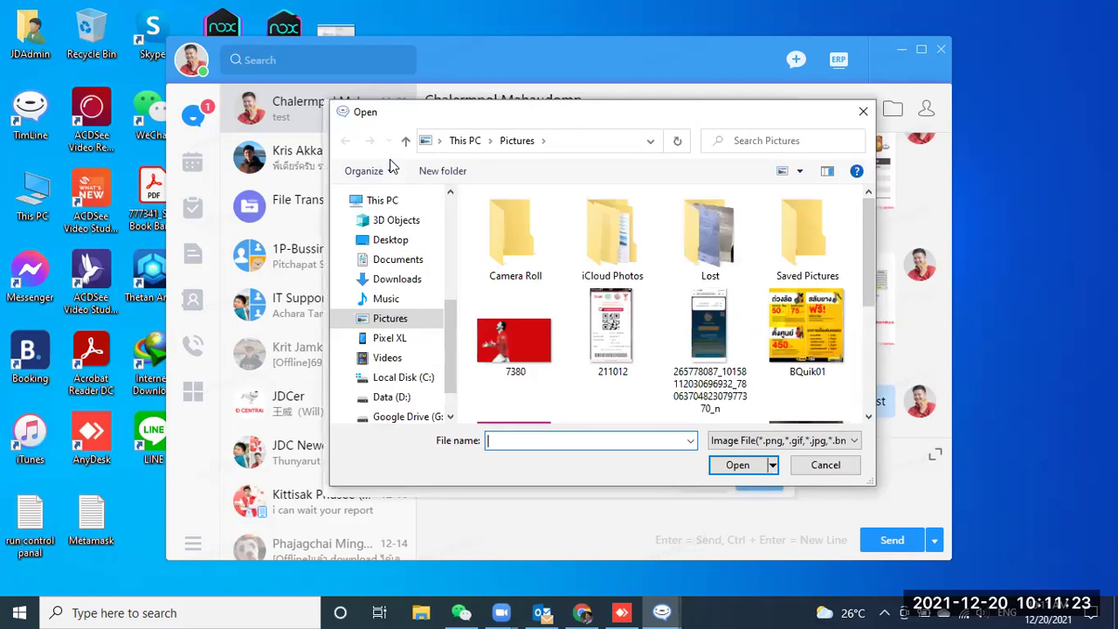
click(795, 463)
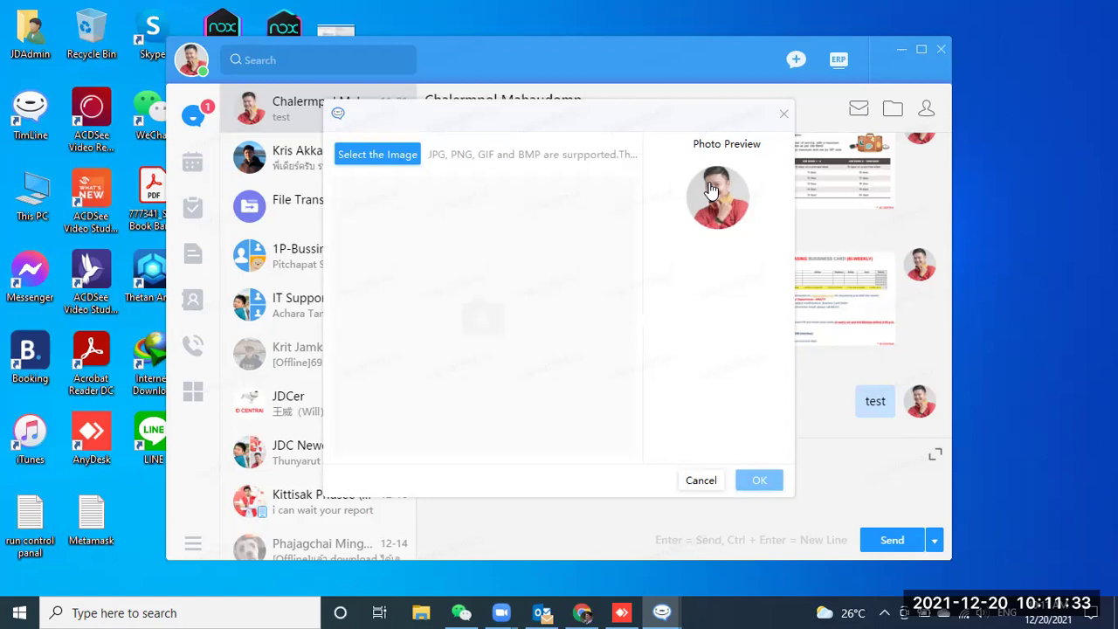
click(783, 115)
click(904, 52)
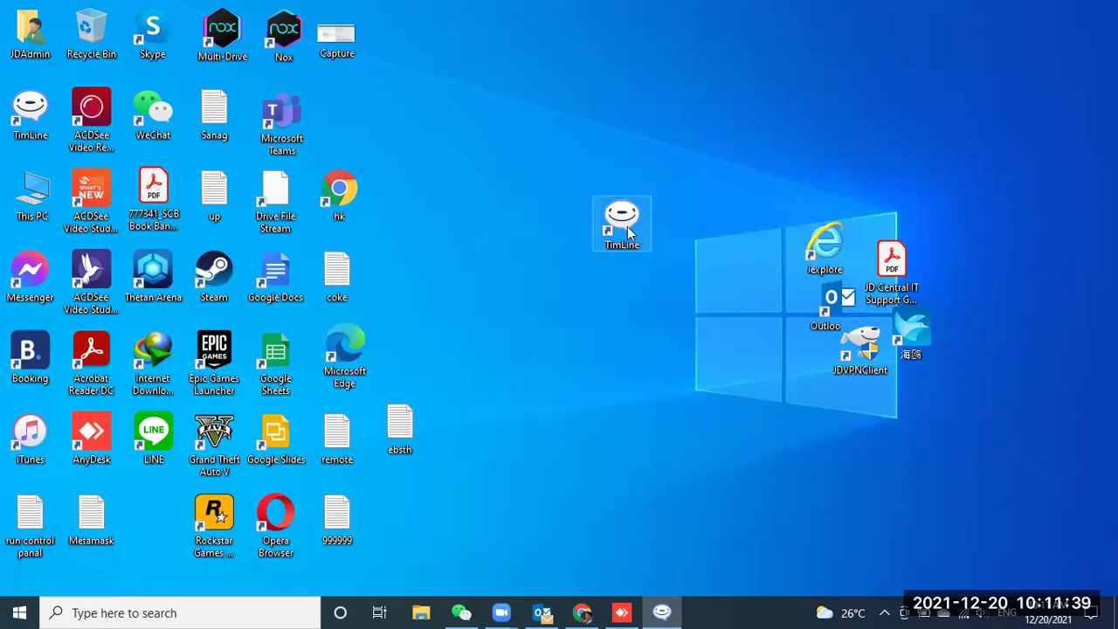
Regroup the TimLine and IT support guide shortcuts, then scroll the guide PDF to its Content page.
drag(636, 238, 792, 325)
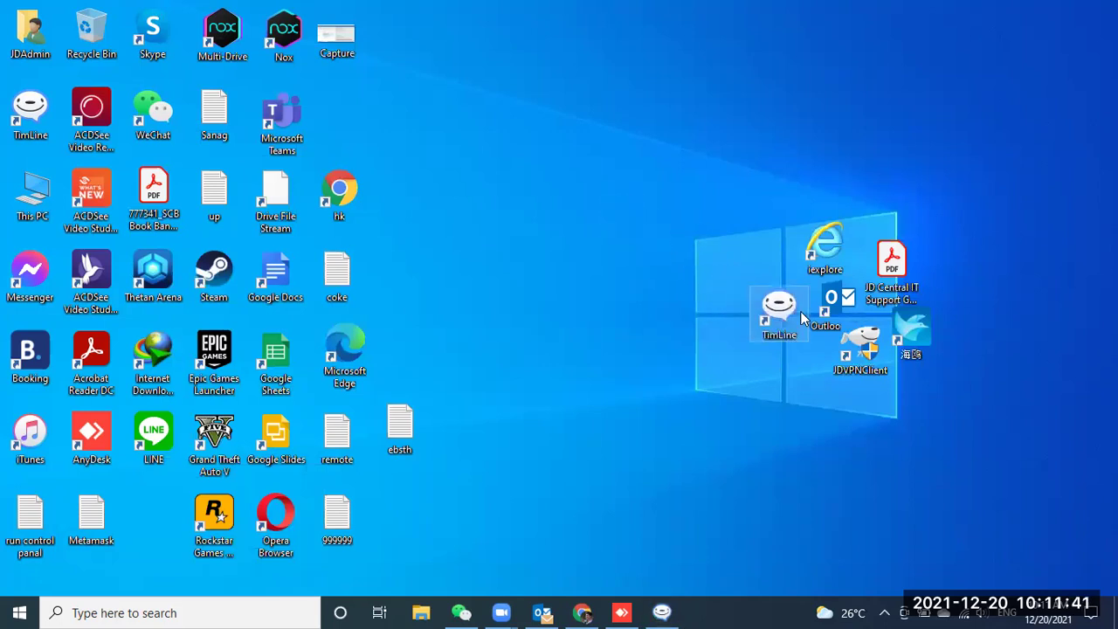
drag(889, 278, 706, 273)
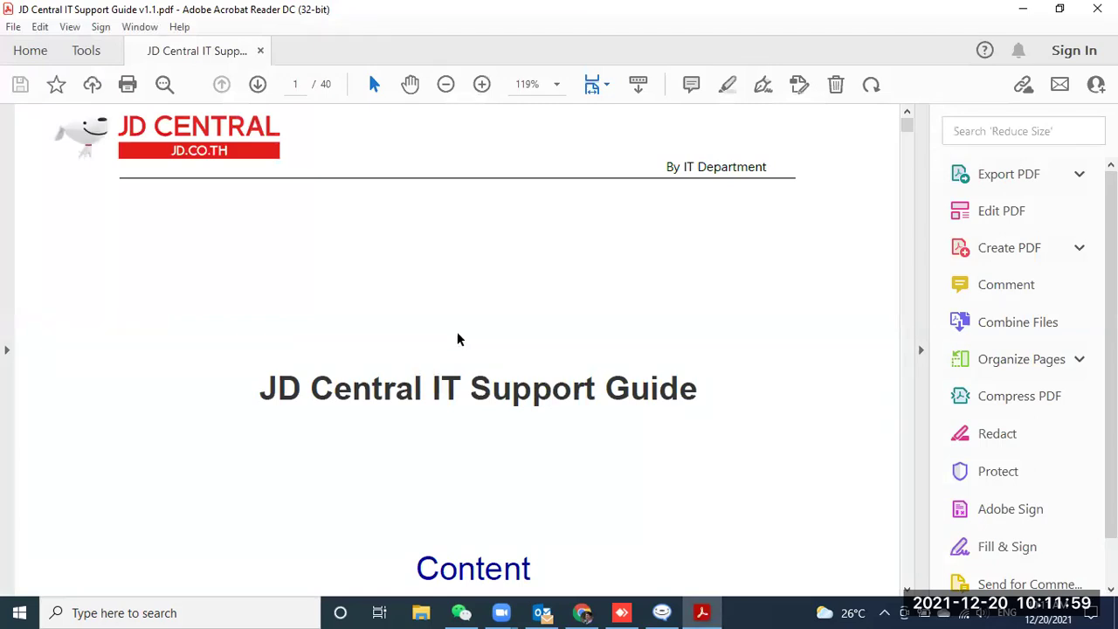
scroll(460, 337, down, 5)
scroll(458, 339, down, 4)
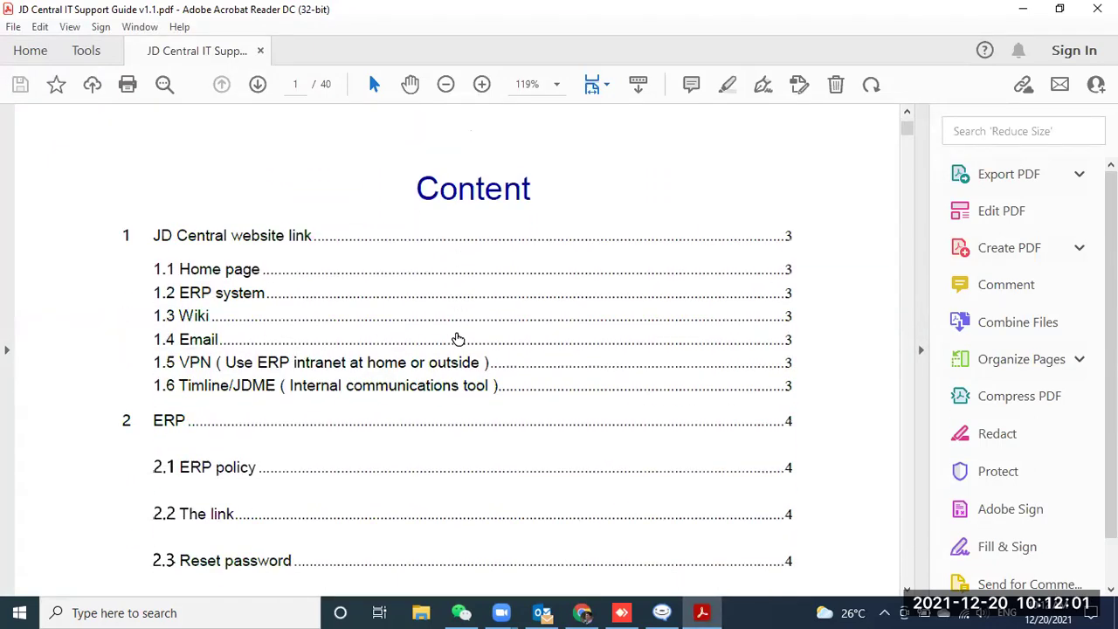
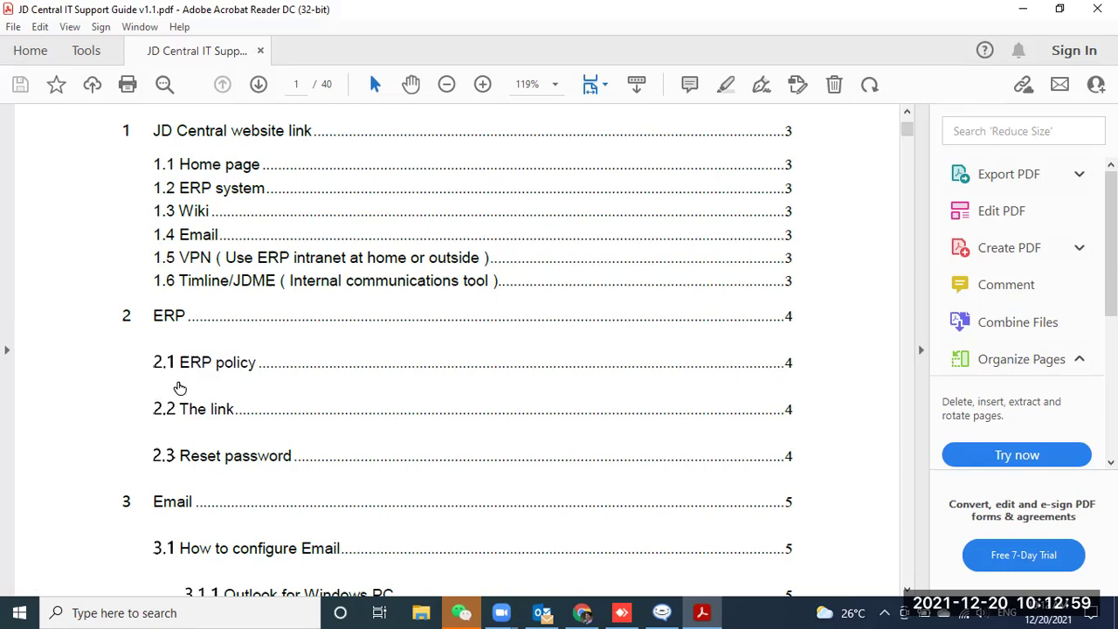
Scroll the table of contents from section 2 down to the Email, Timline and VPN entries.
scroll(179, 387, down, 2)
scroll(179, 386, down, 5)
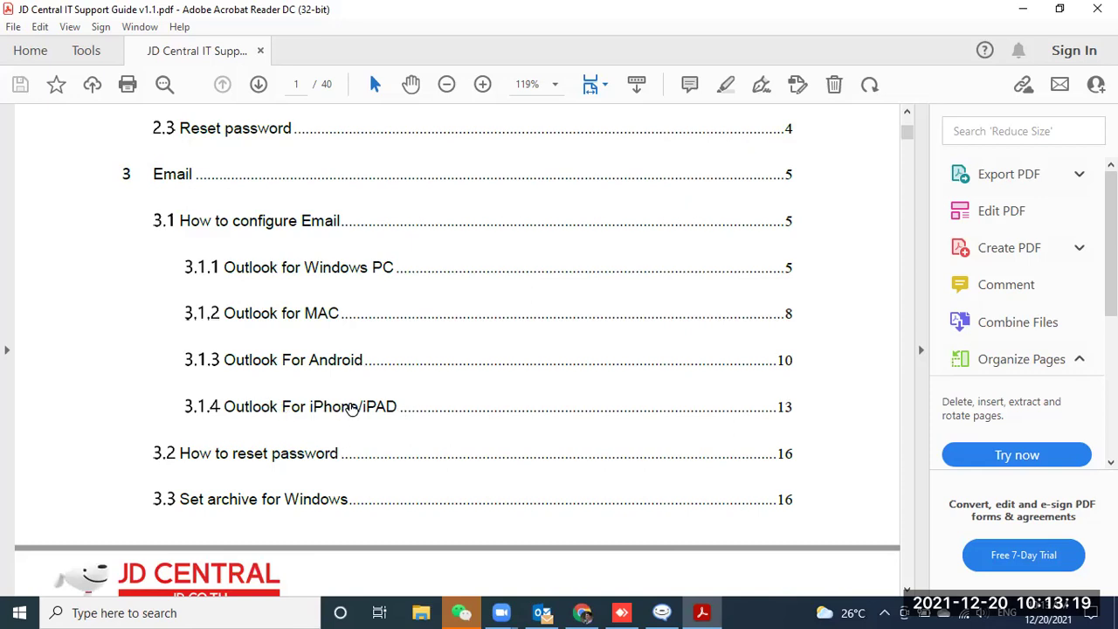
scroll(349, 408, down, 2)
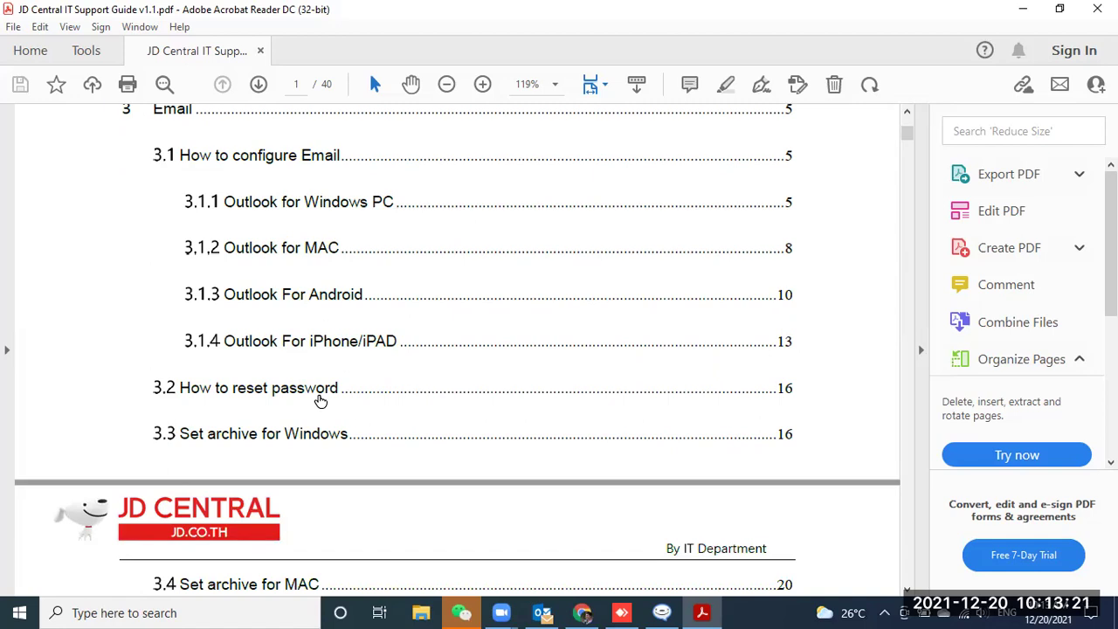
scroll(320, 399, down, 4)
scroll(319, 397, down, 2)
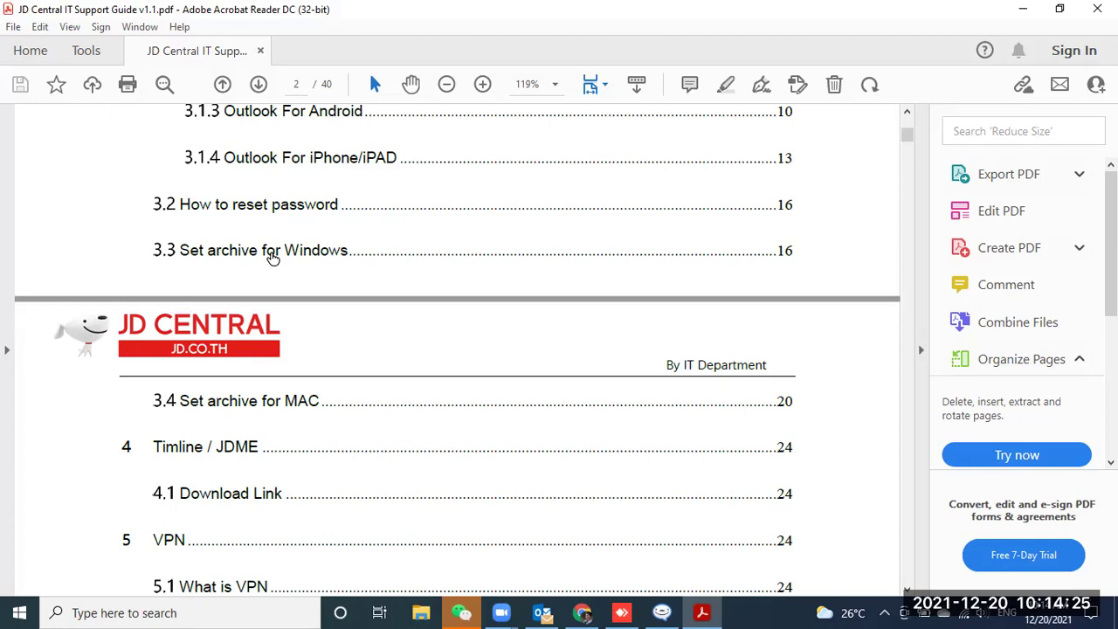
Scroll through the rest of the guide's table of contents.
scroll(356, 267, down, 1)
scroll(356, 266, down, 5)
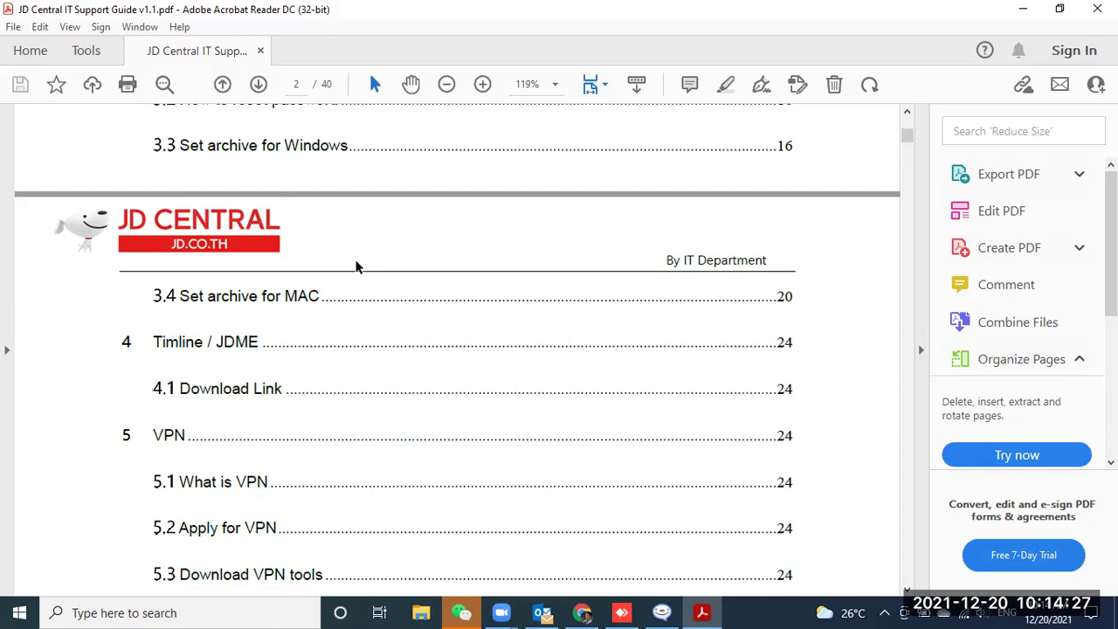
scroll(357, 264, down, 6)
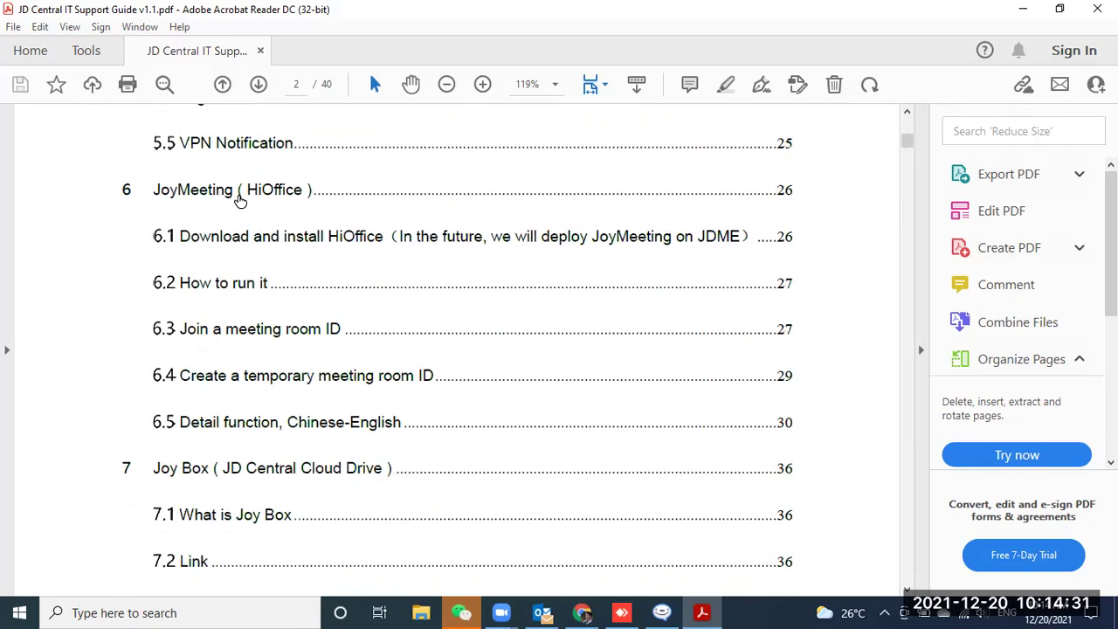
scroll(334, 392, down, 4)
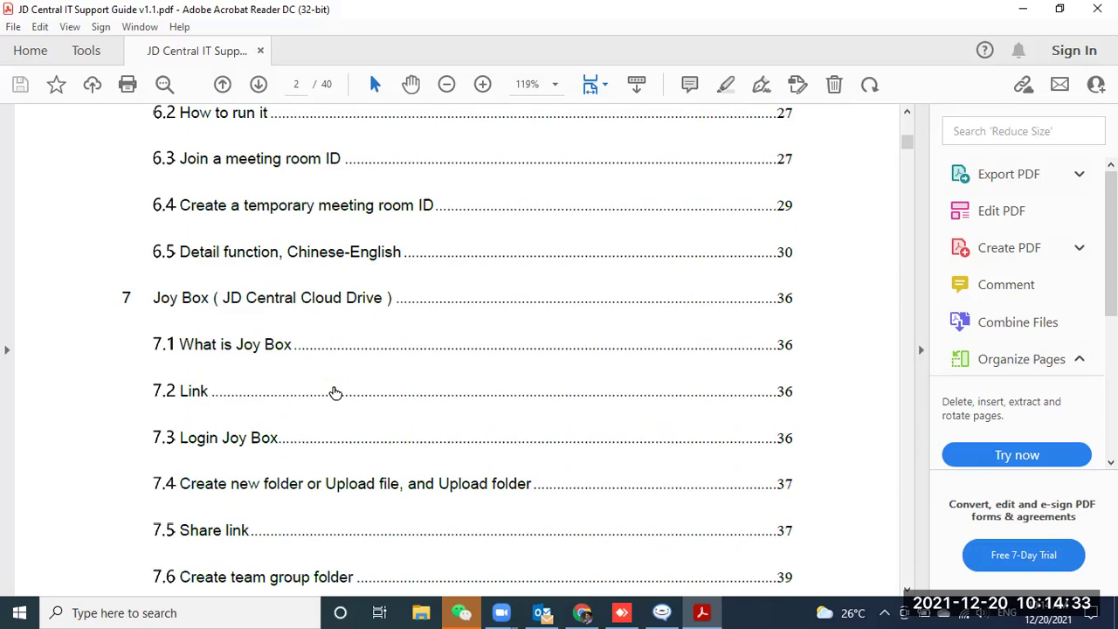
scroll(335, 392, down, 2)
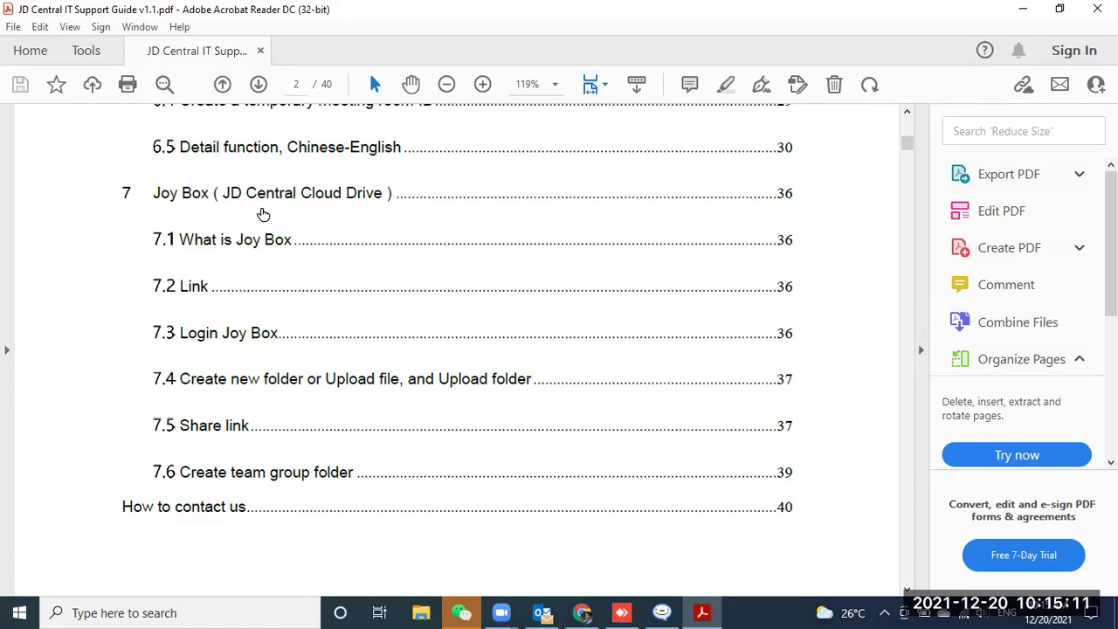
scroll(263, 214, down, 10)
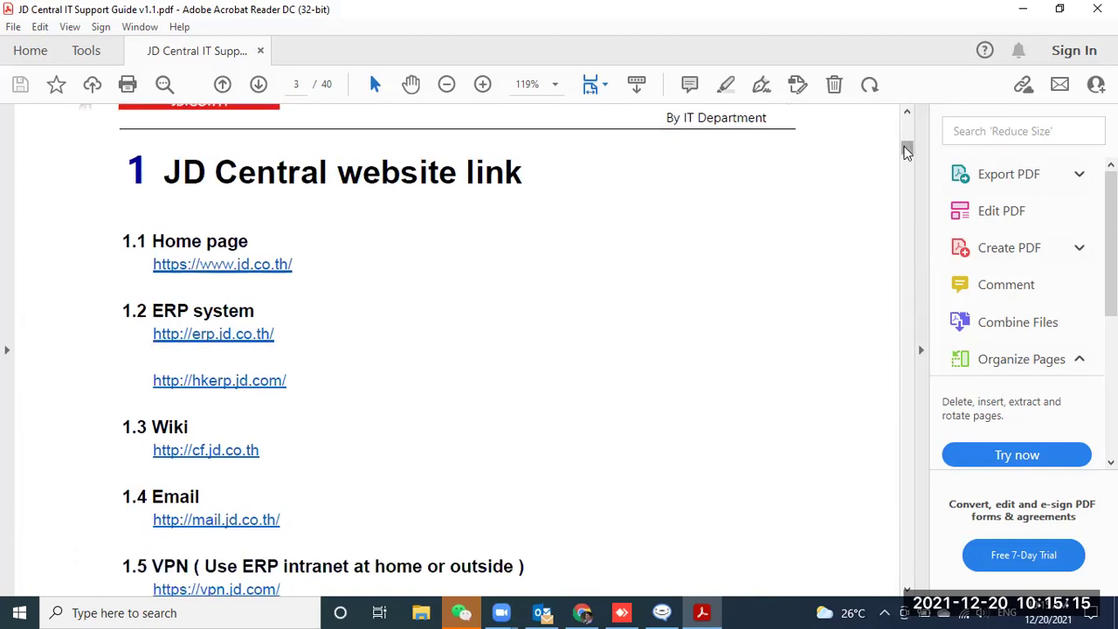
Jump to page 40 and bring the How to contact us heading into view.
drag(906, 152, 924, 584)
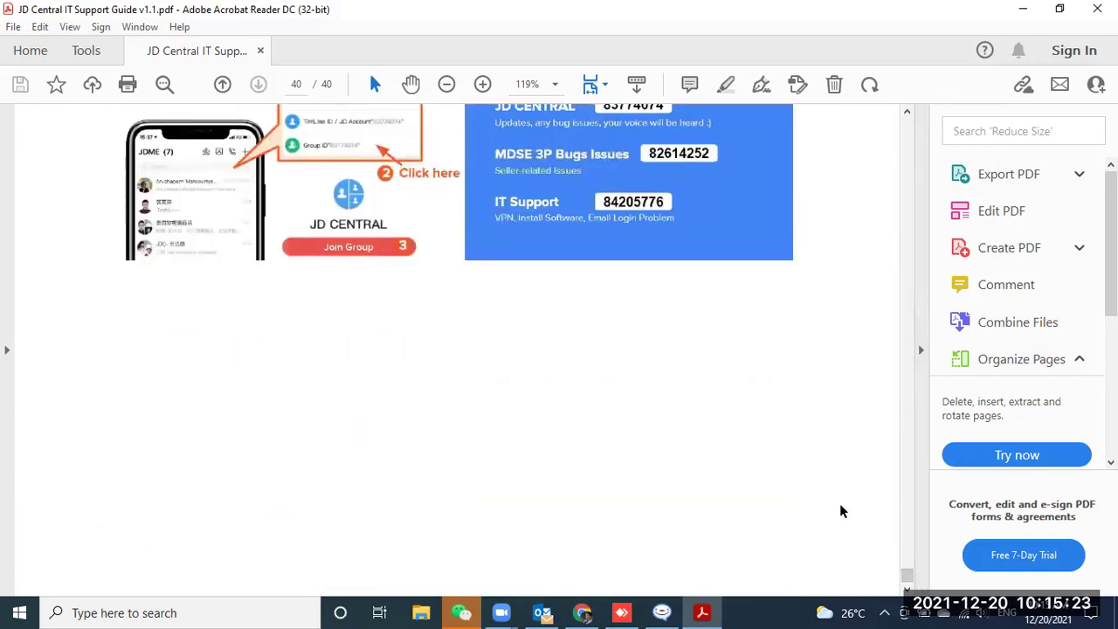
scroll(839, 511, up, 1)
scroll(842, 511, up, 4)
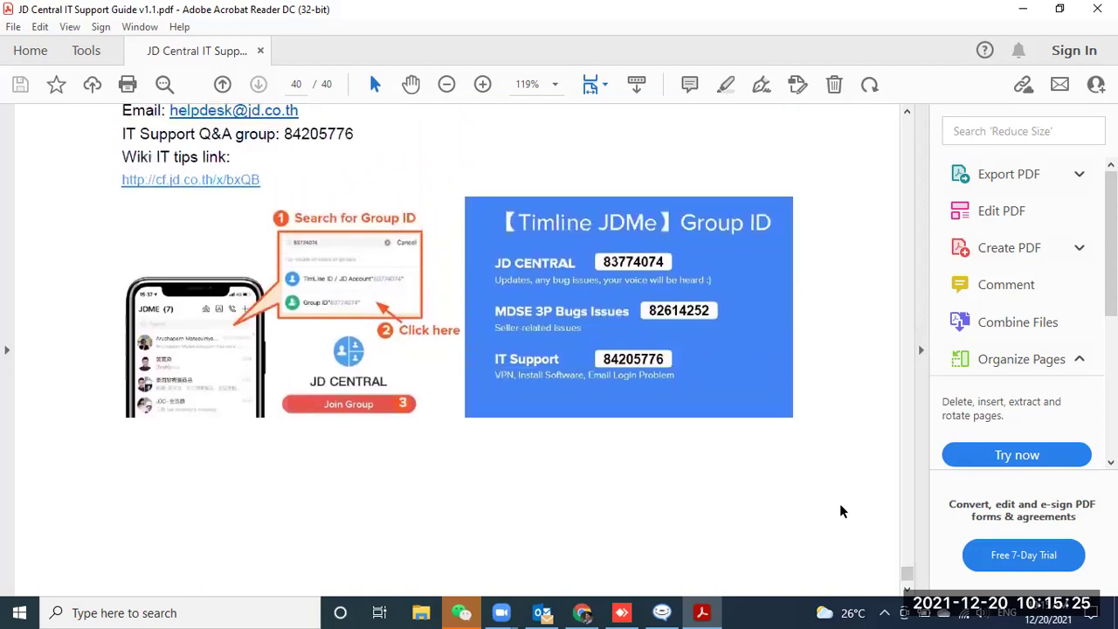
scroll(840, 505, up, 1)
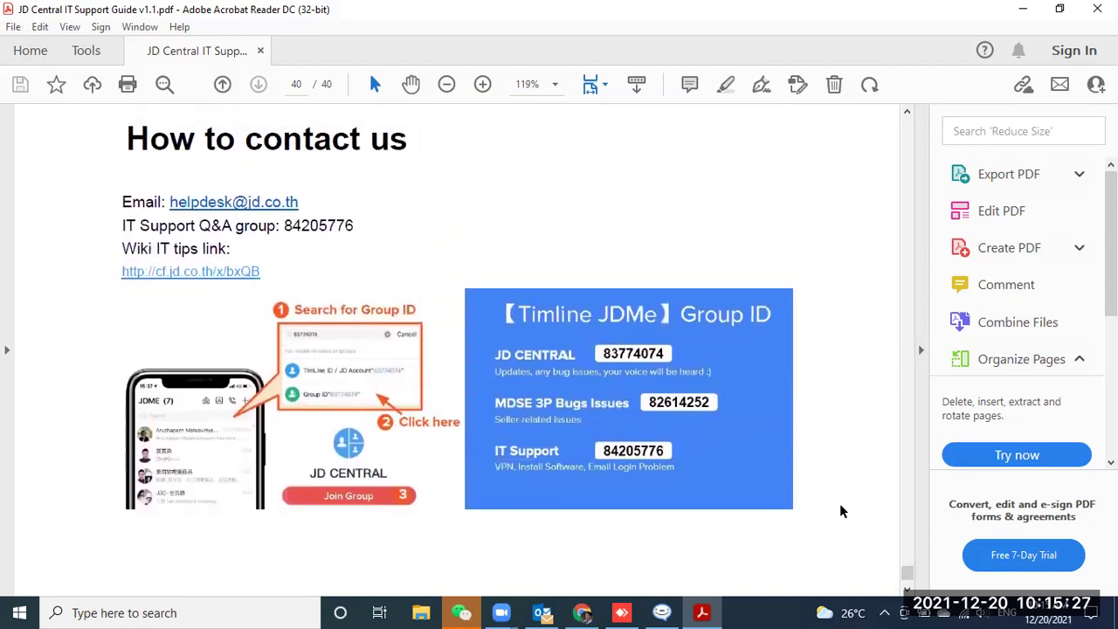
Minimize the PDF, return to the JD portal in Chrome, and log out via the avatar menu.
click(1023, 8)
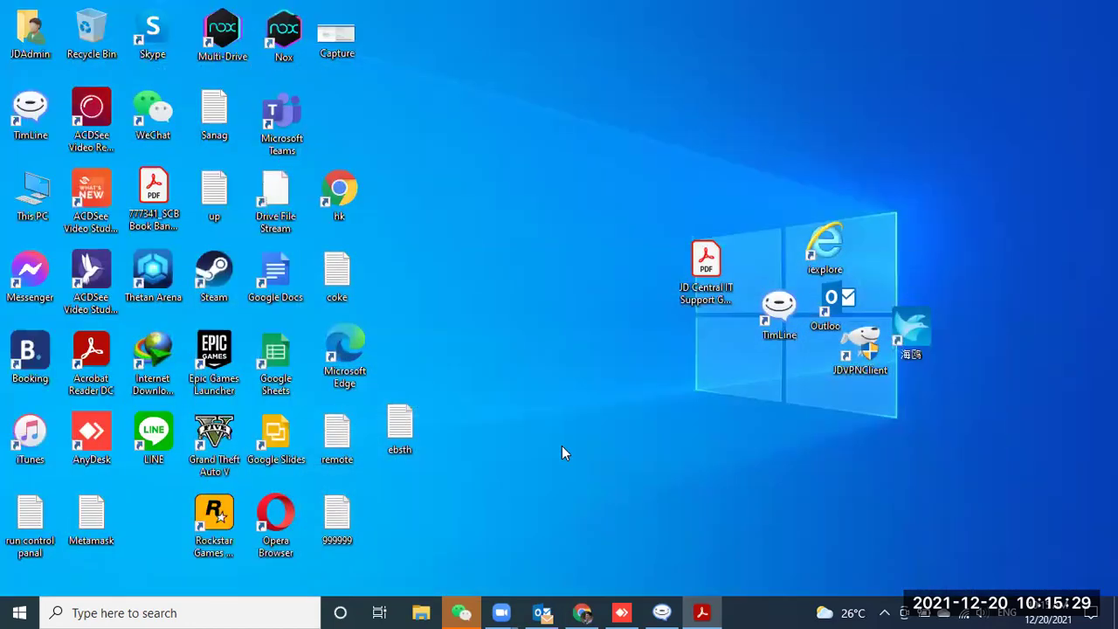
click(582, 612)
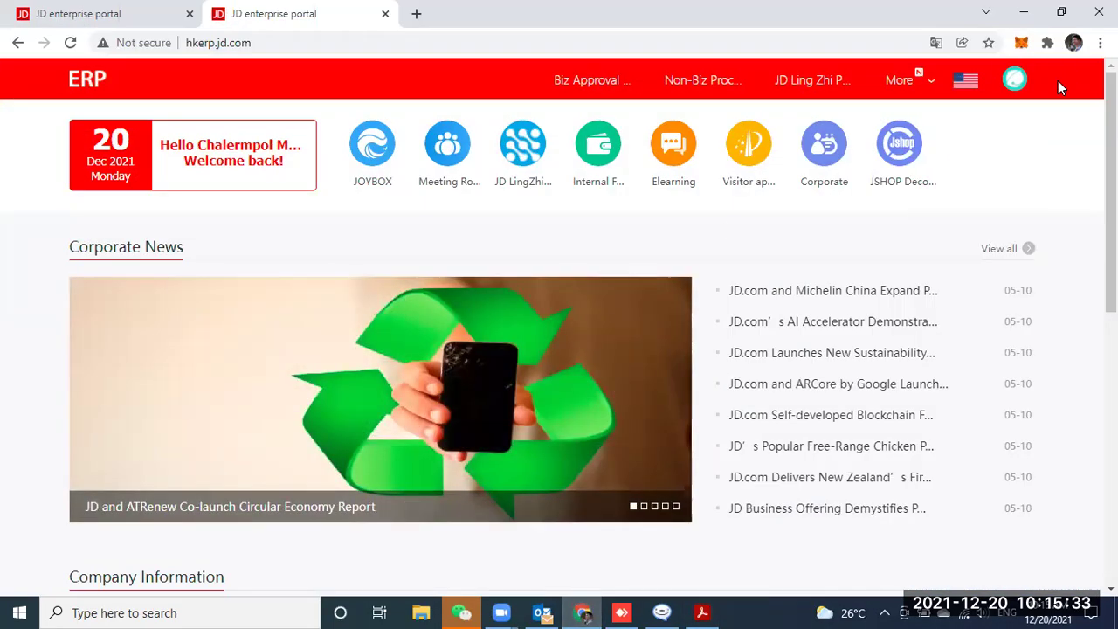
mouse_move(1014, 80)
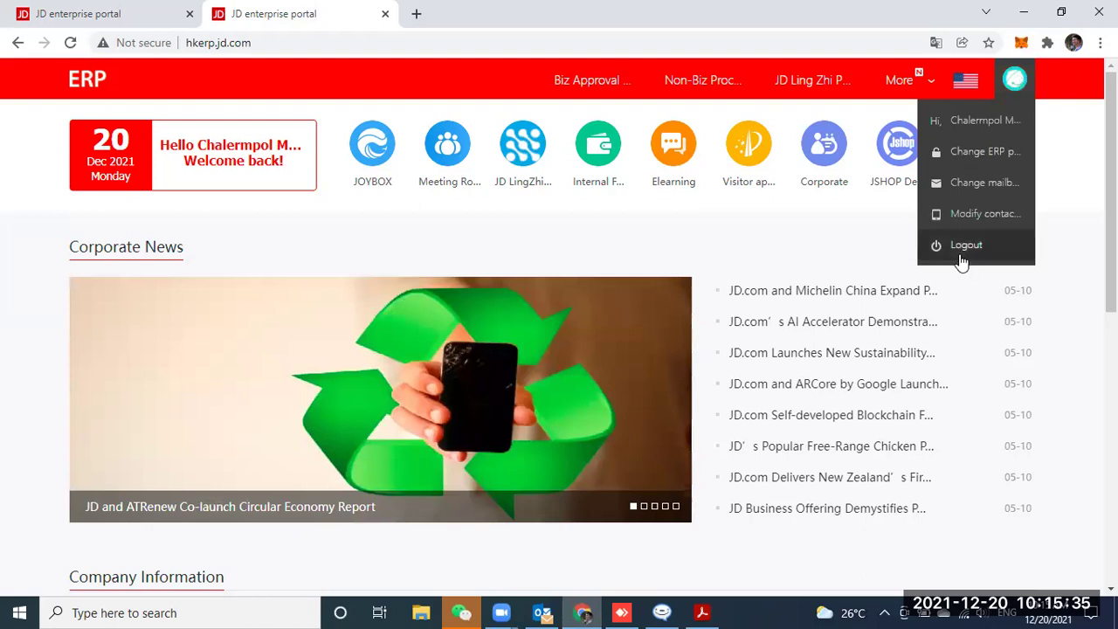
click(961, 255)
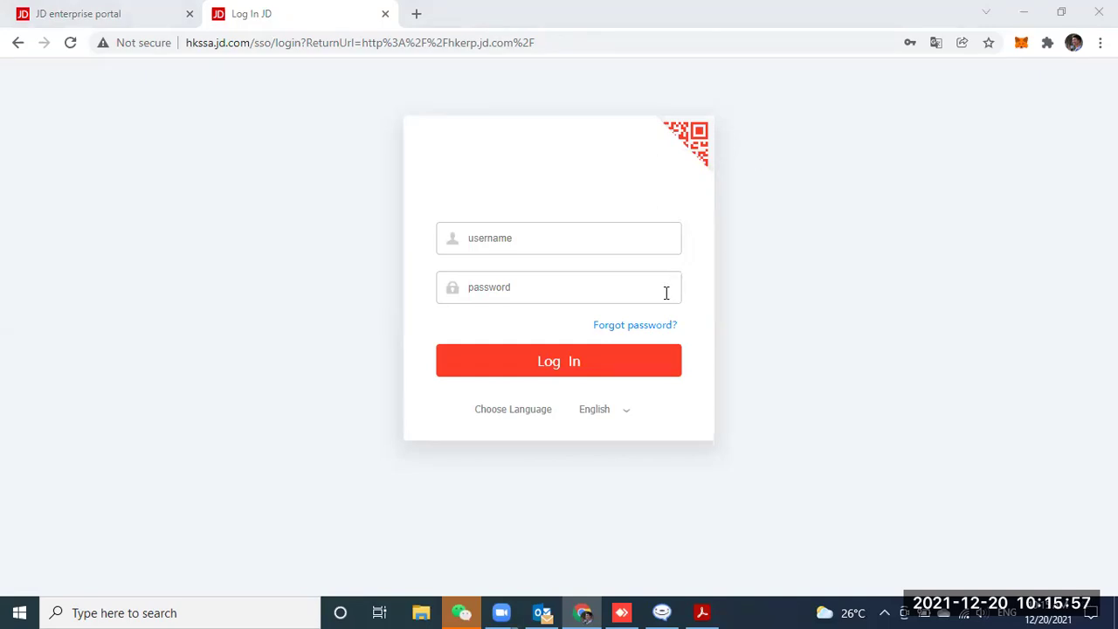
Start a Forgot password reset and fill in the saved ERP account.
click(640, 330)
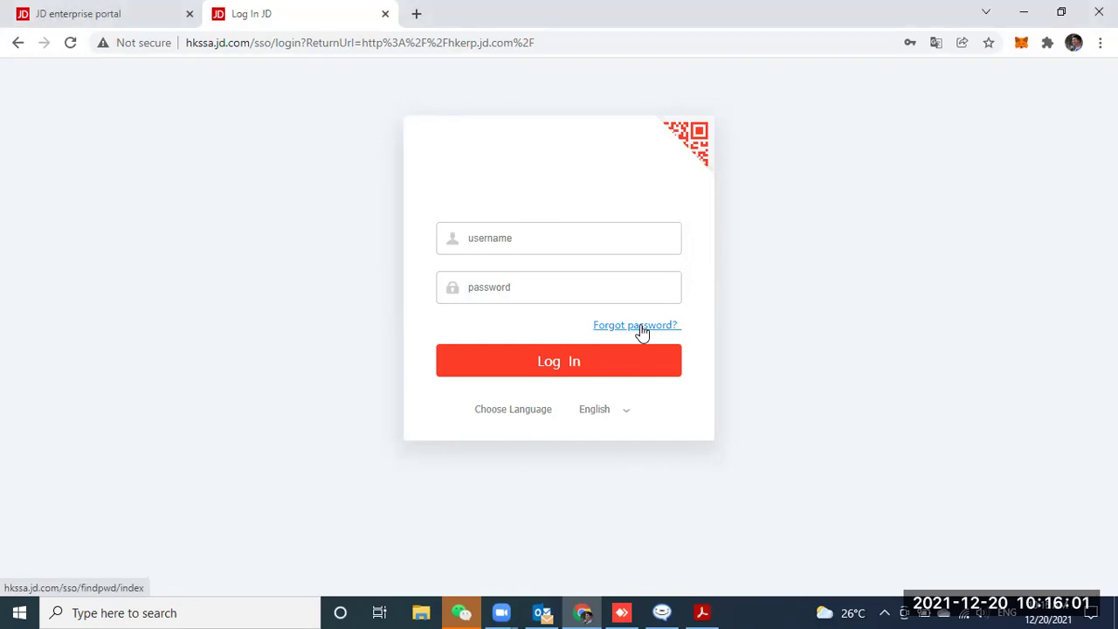
click(489, 187)
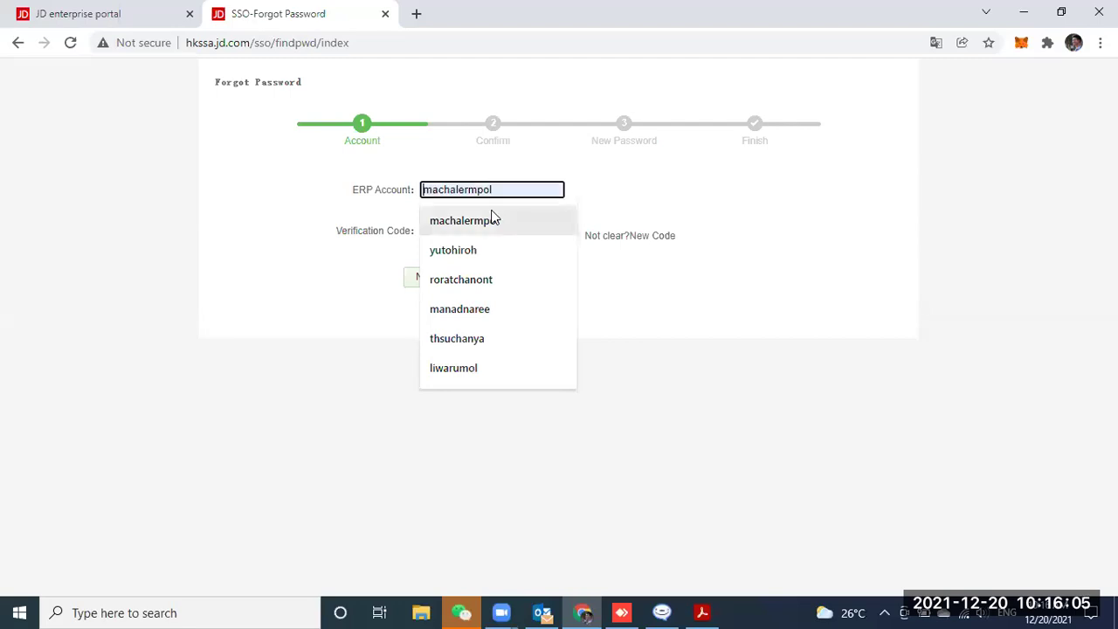
click(494, 220)
Enter the captcha code and submit, then retype a new code after it is rejected.
click(465, 232)
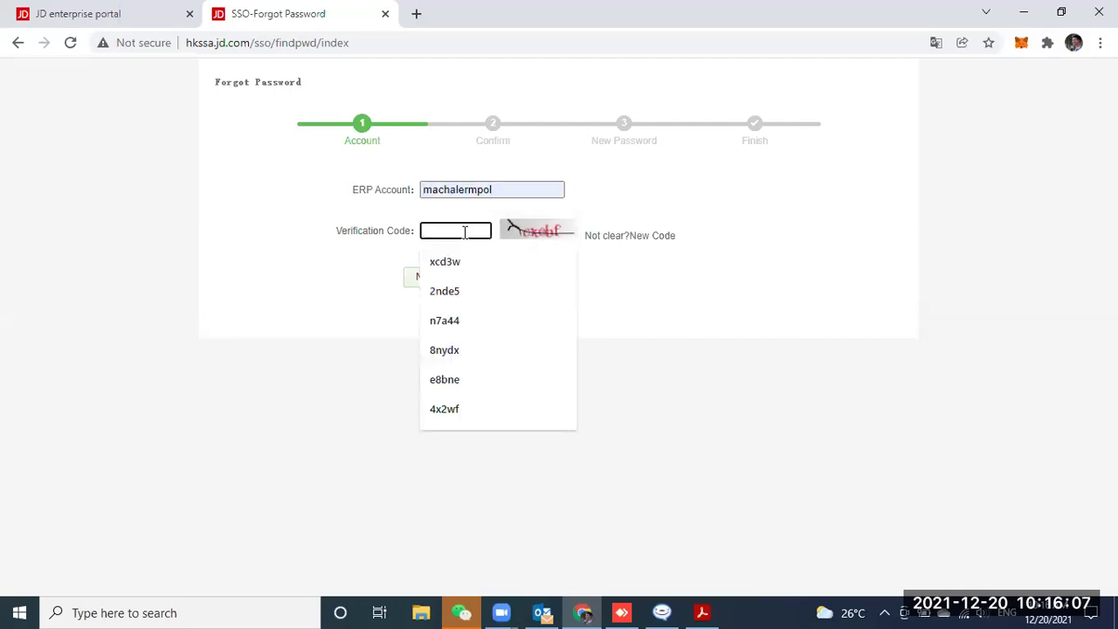
text(ex)
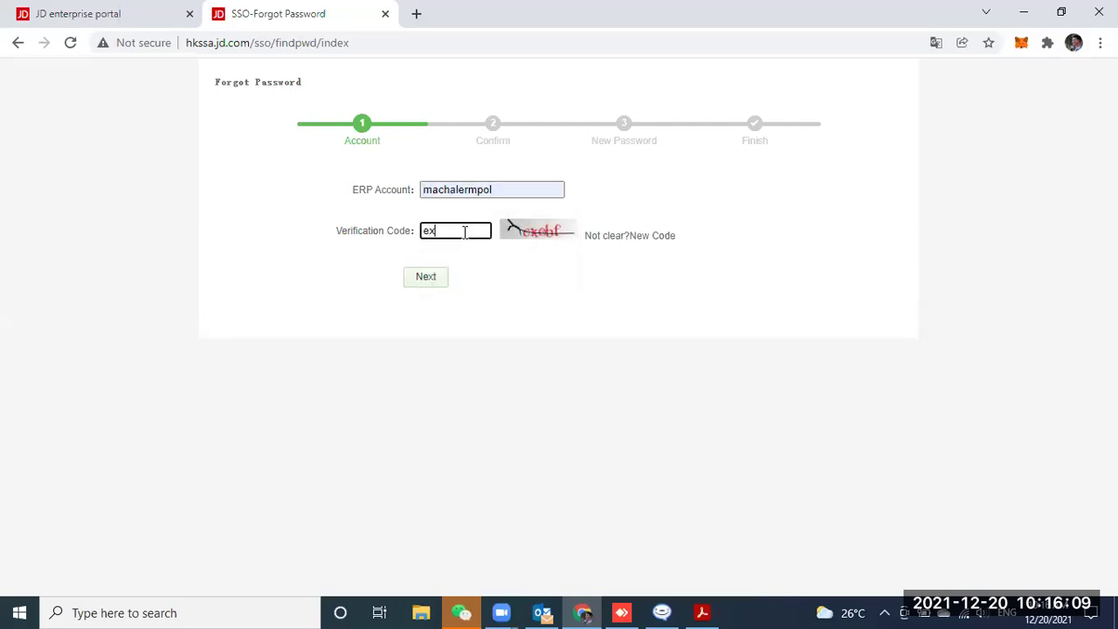
text(ebf)
click(442, 284)
click(447, 231)
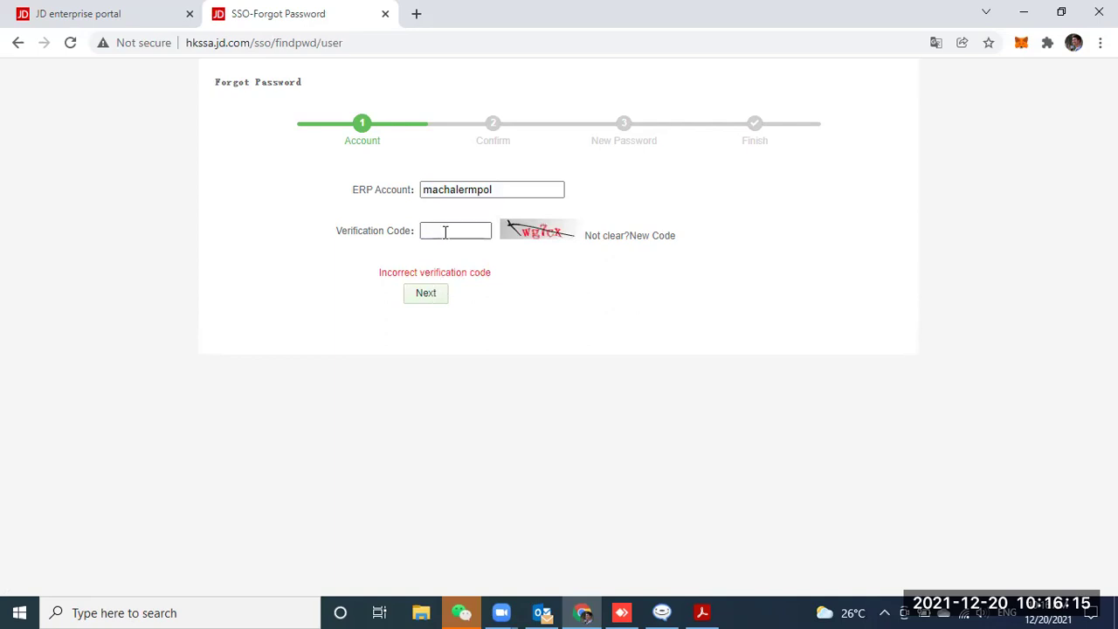
text(wg)
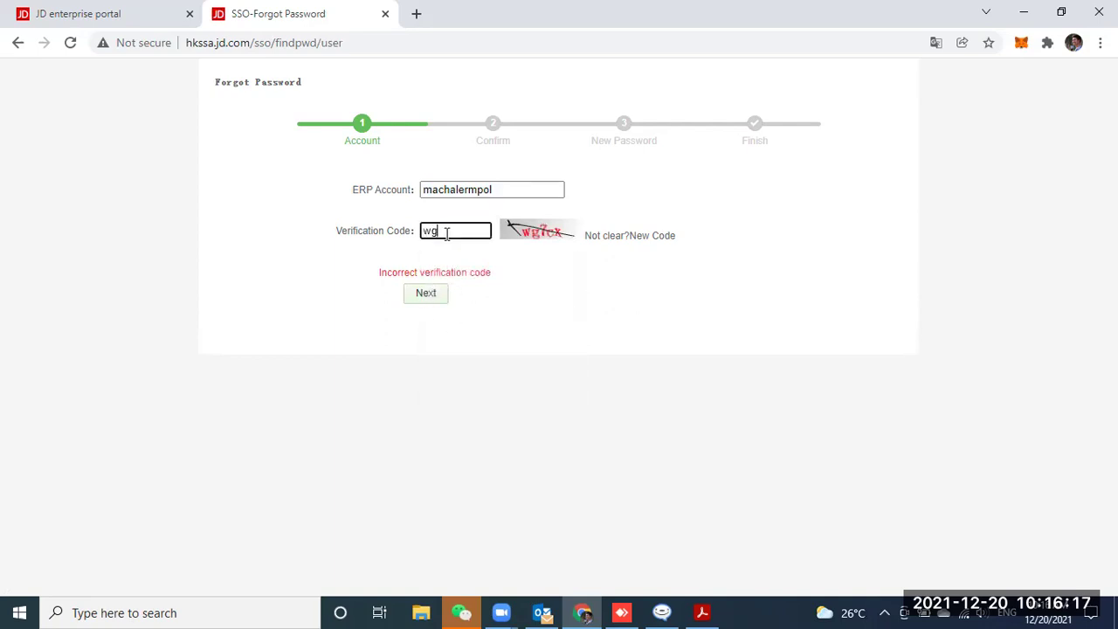
text(7cx)
Submit the corrected captcha and choose Mobile Phone as the code delivery method.
click(436, 295)
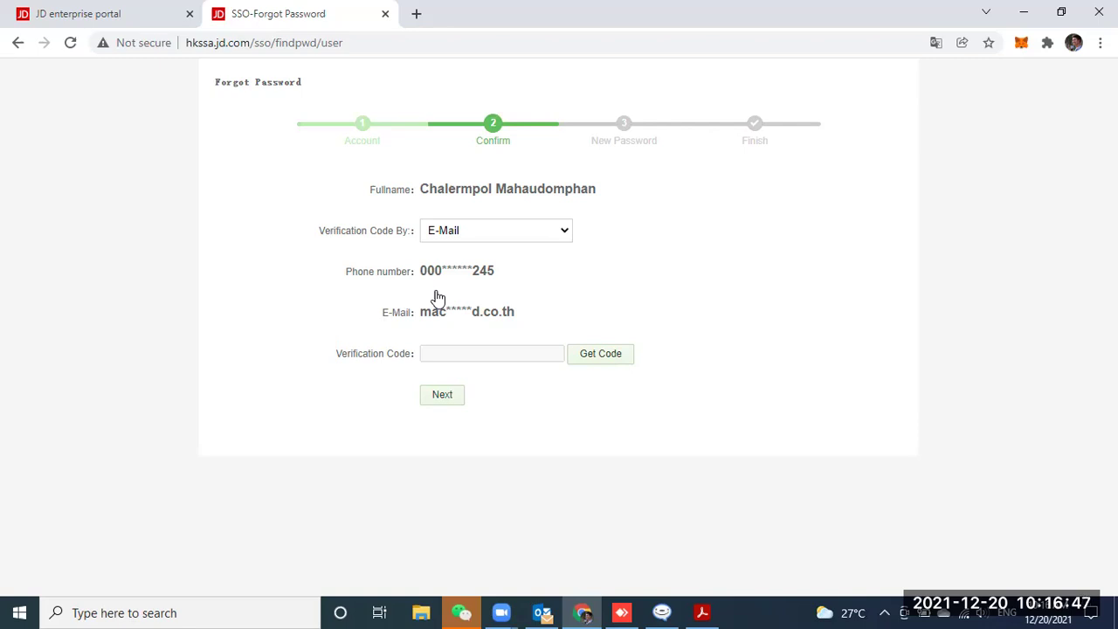
click(484, 230)
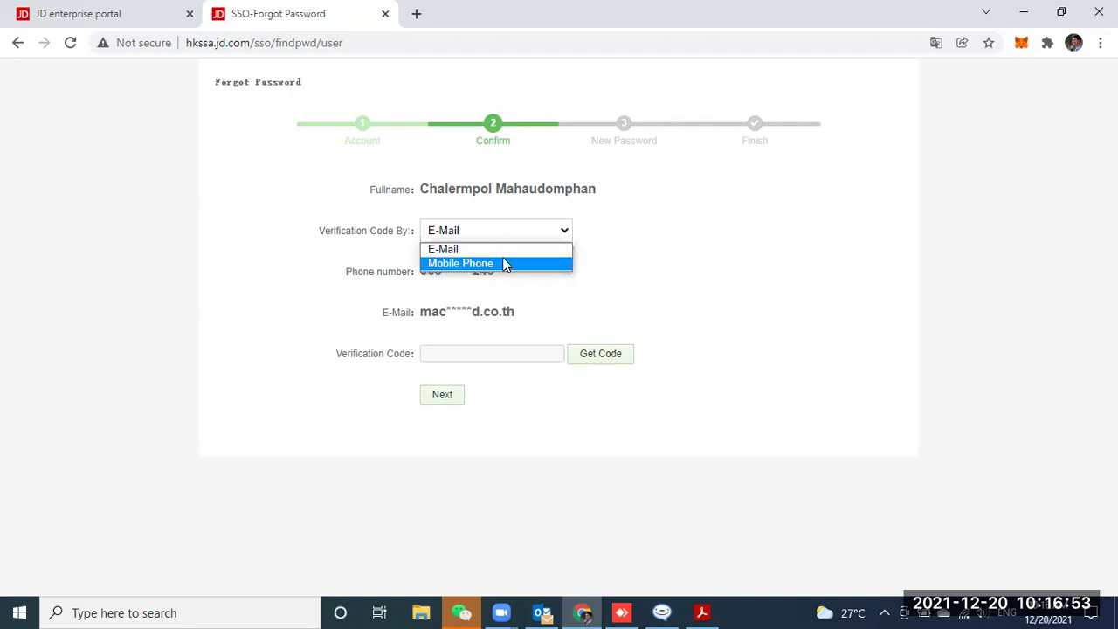
click(504, 264)
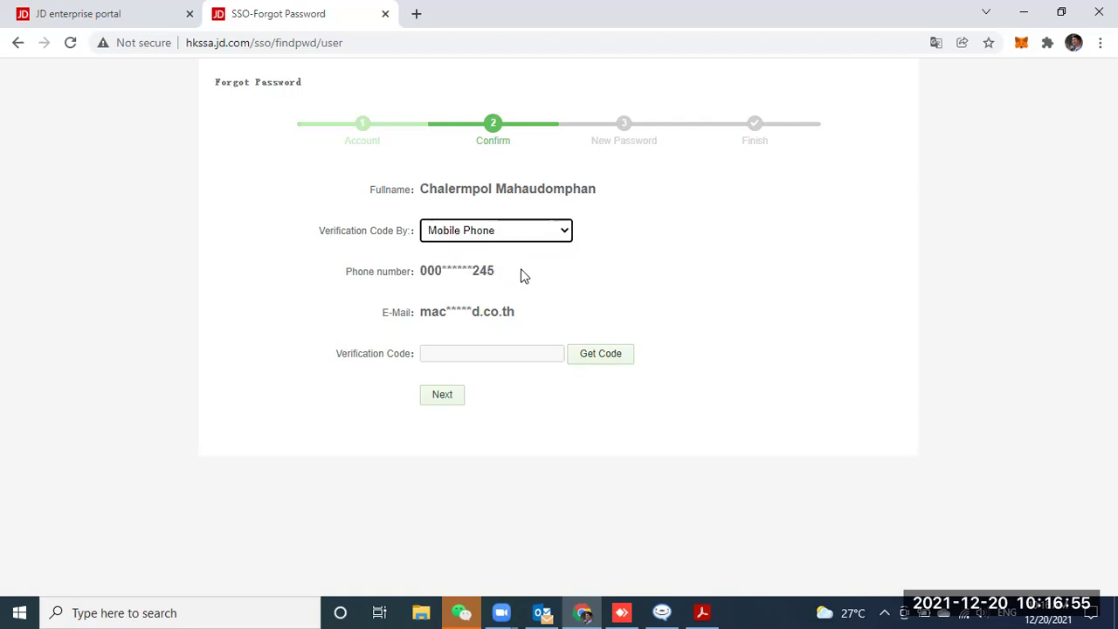
drag(472, 272, 488, 272)
click(561, 284)
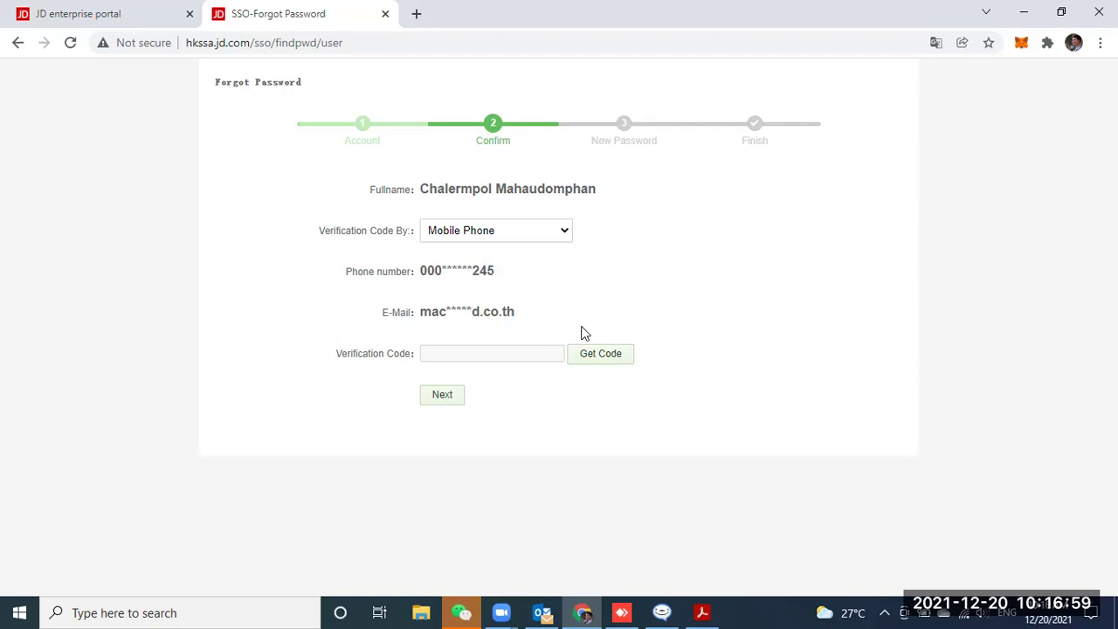
Request the phone verification code, resending it twice, and focus the code field.
click(596, 358)
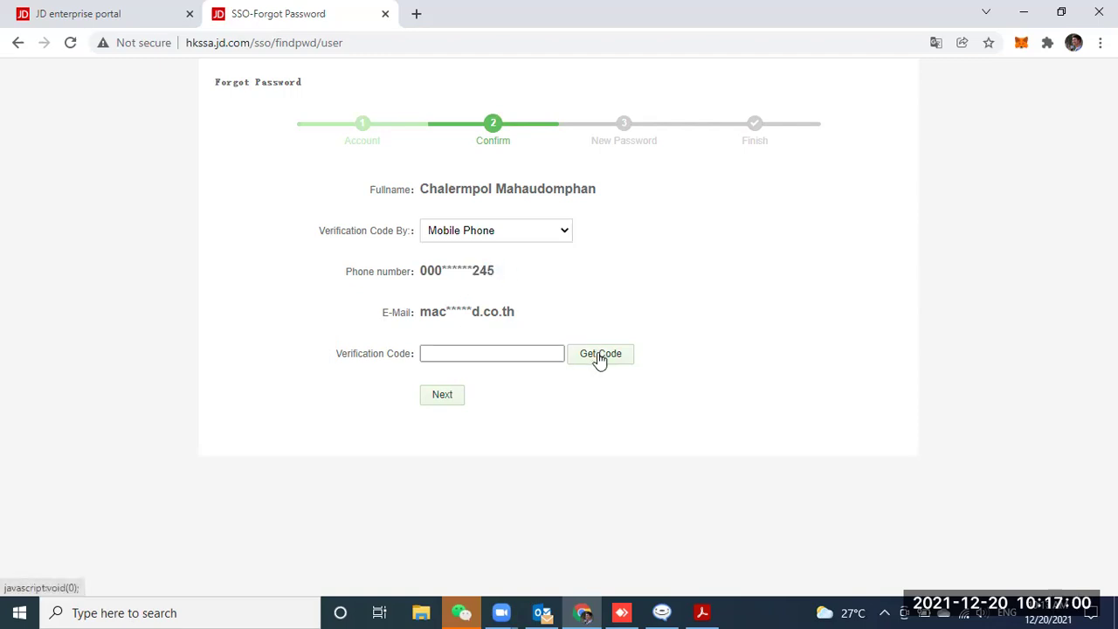
click(542, 357)
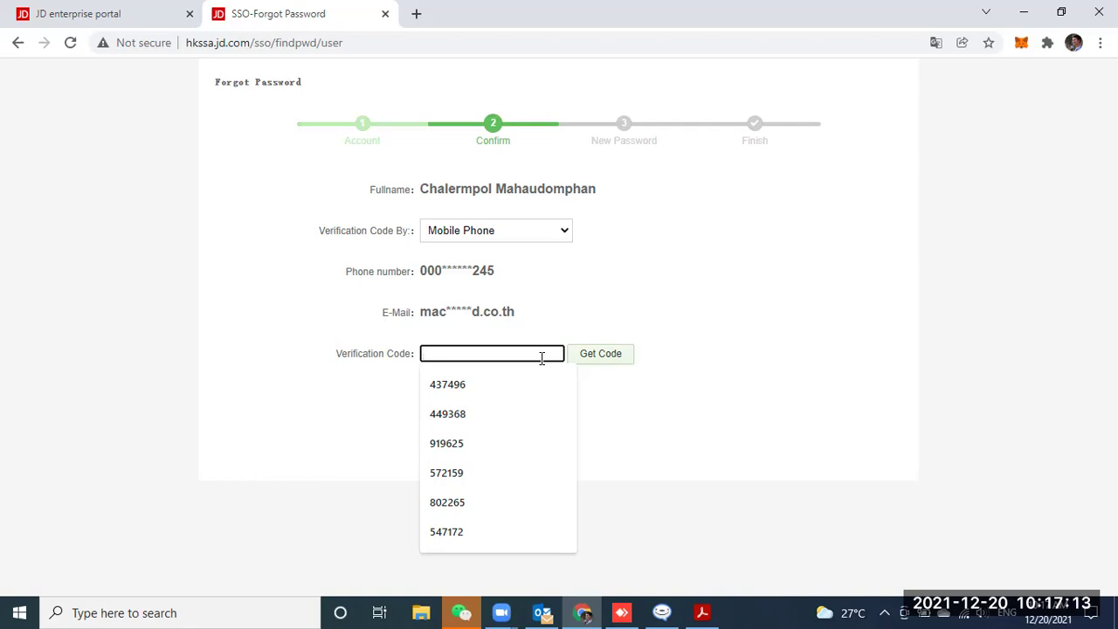
click(578, 358)
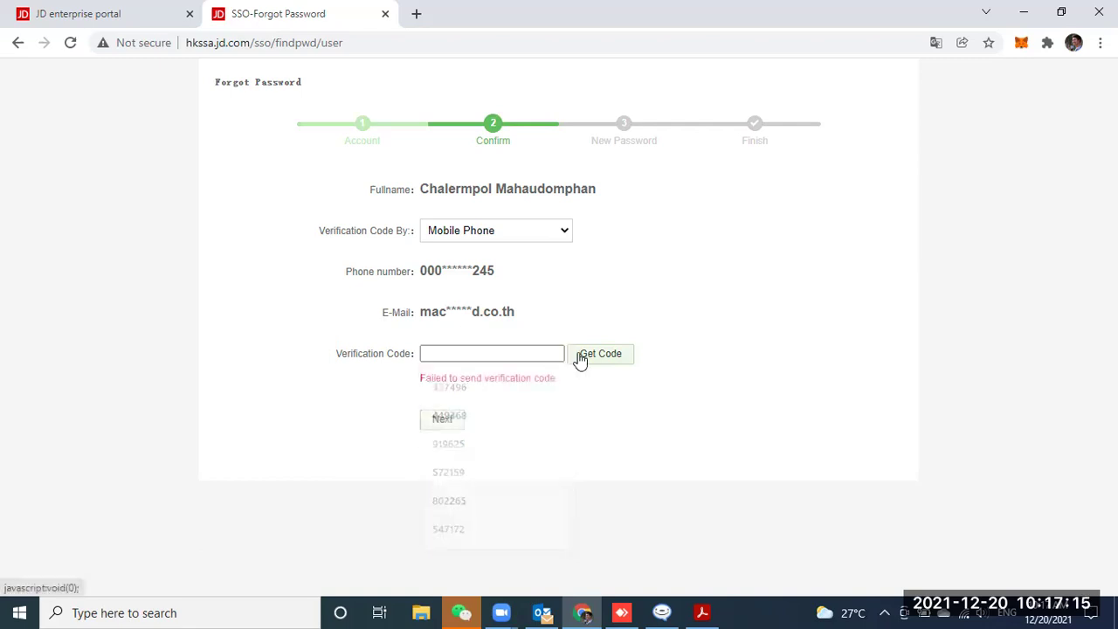
click(552, 353)
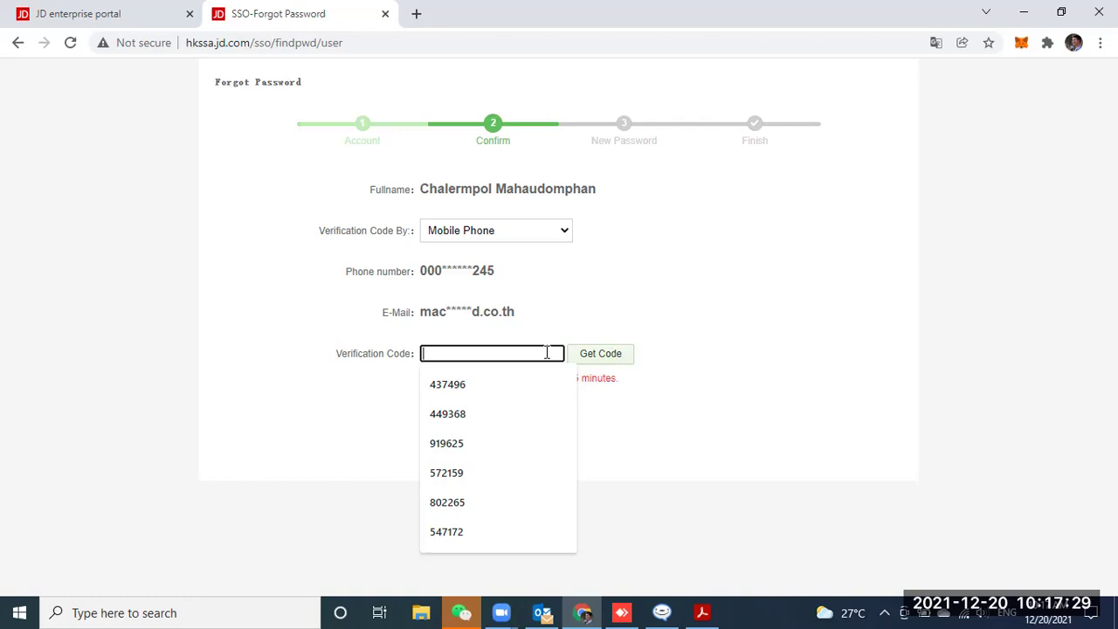
click(586, 358)
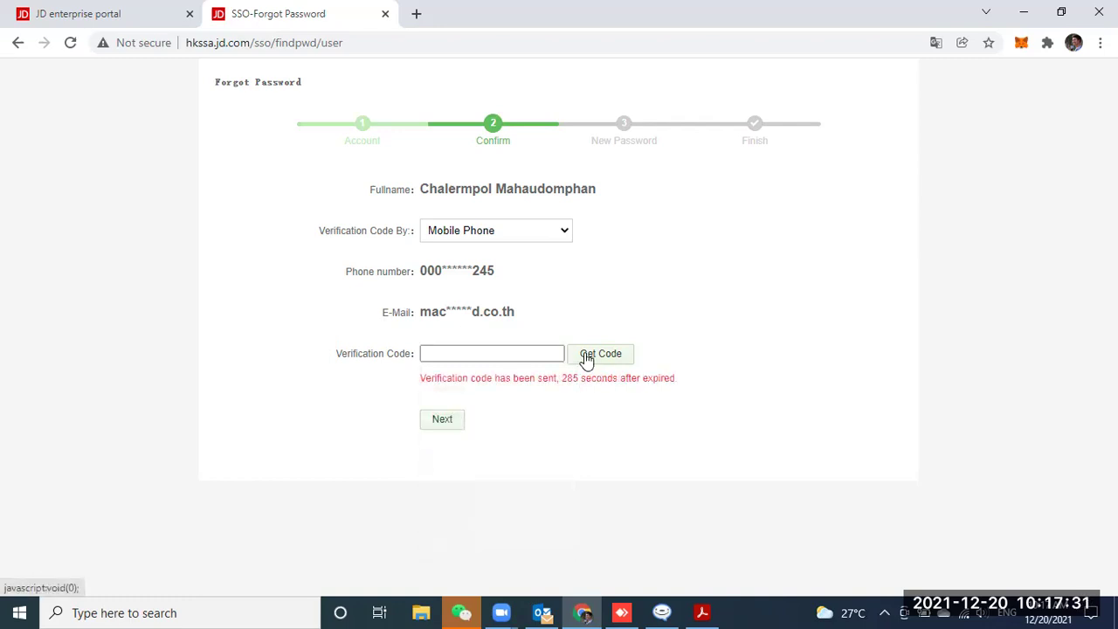
click(491, 356)
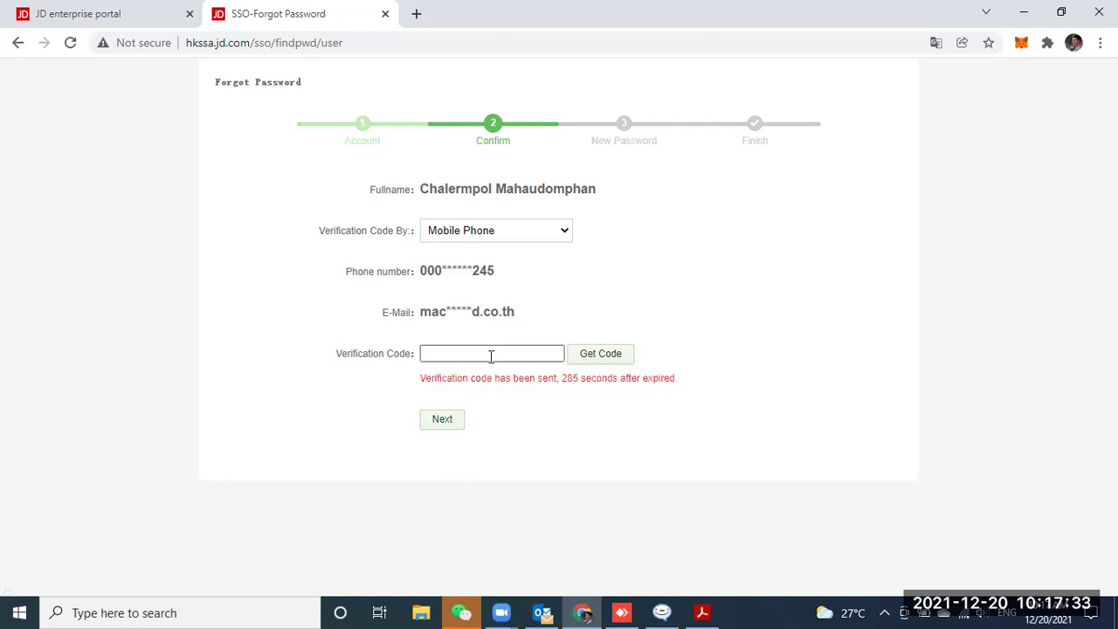
click(491, 357)
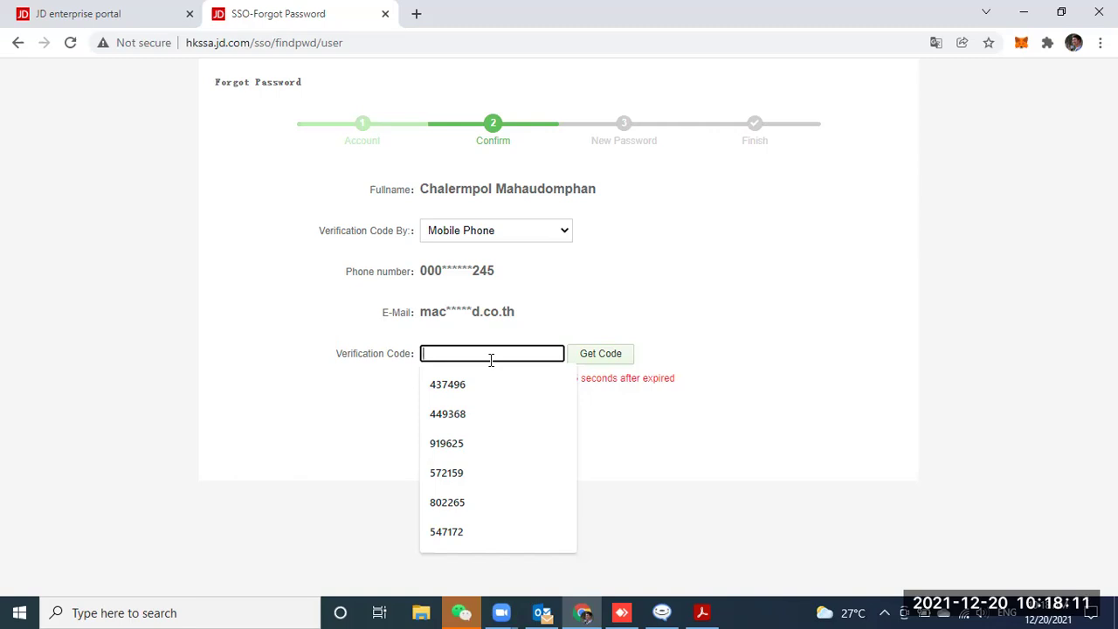
click(802, 425)
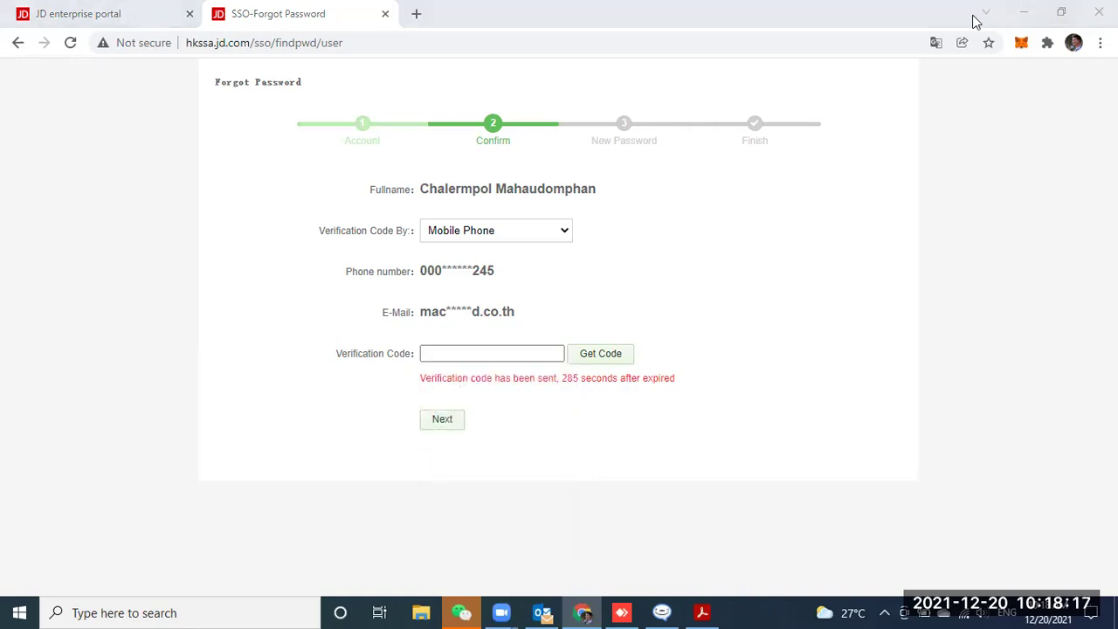
In the JD portal tab, go to Google, search 'empeo' and show image results.
click(119, 11)
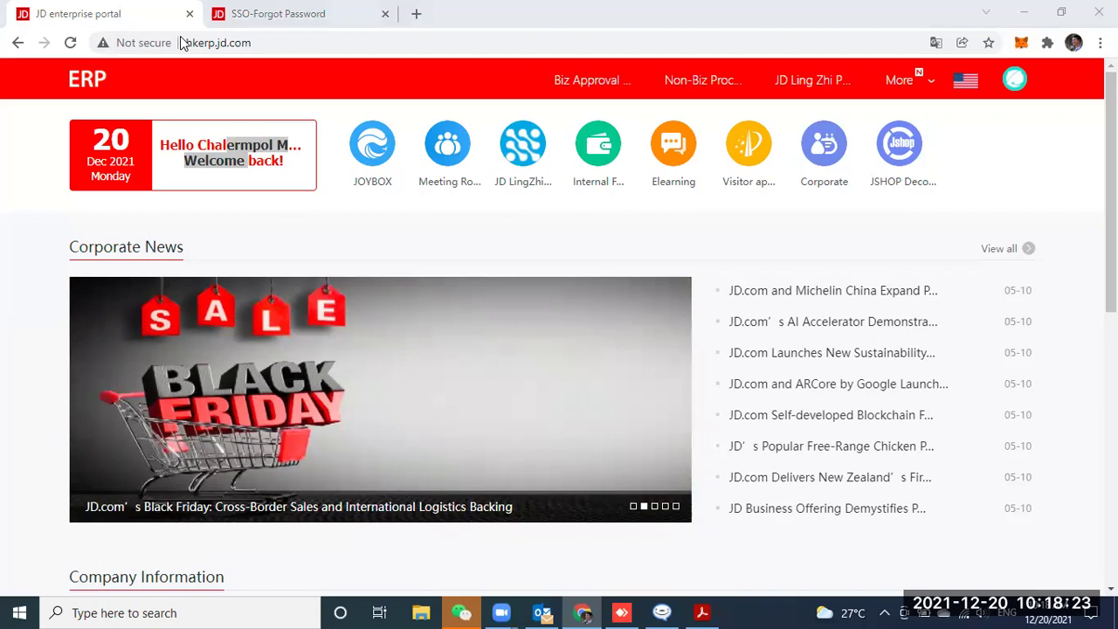
click(181, 44)
text(goo)
key(Return)
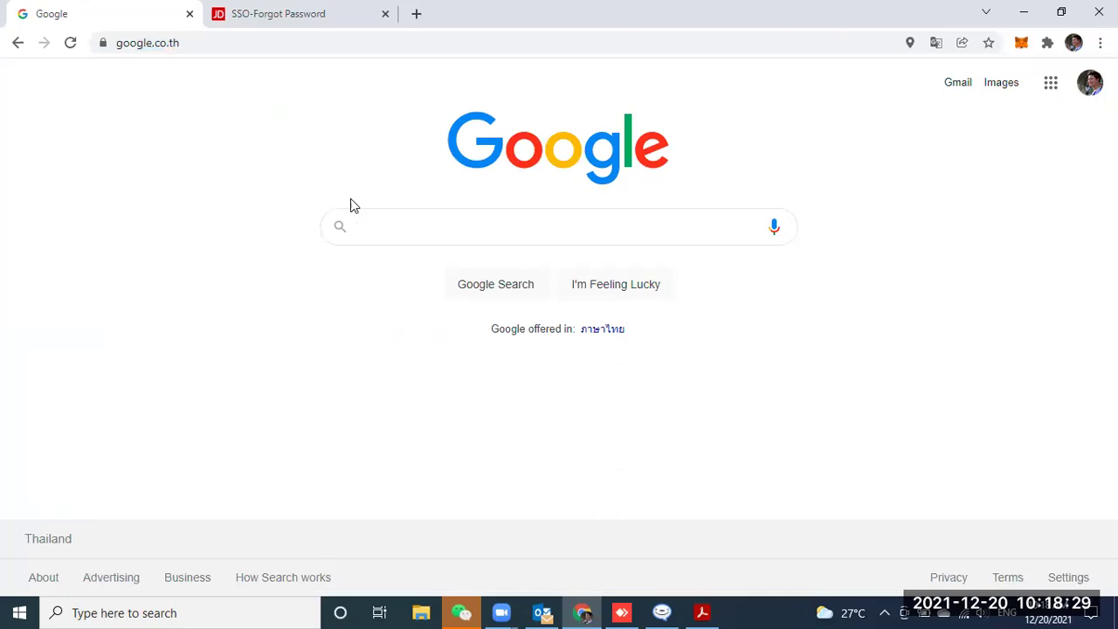
text(j)
key(BackSpace)
text(empeo)
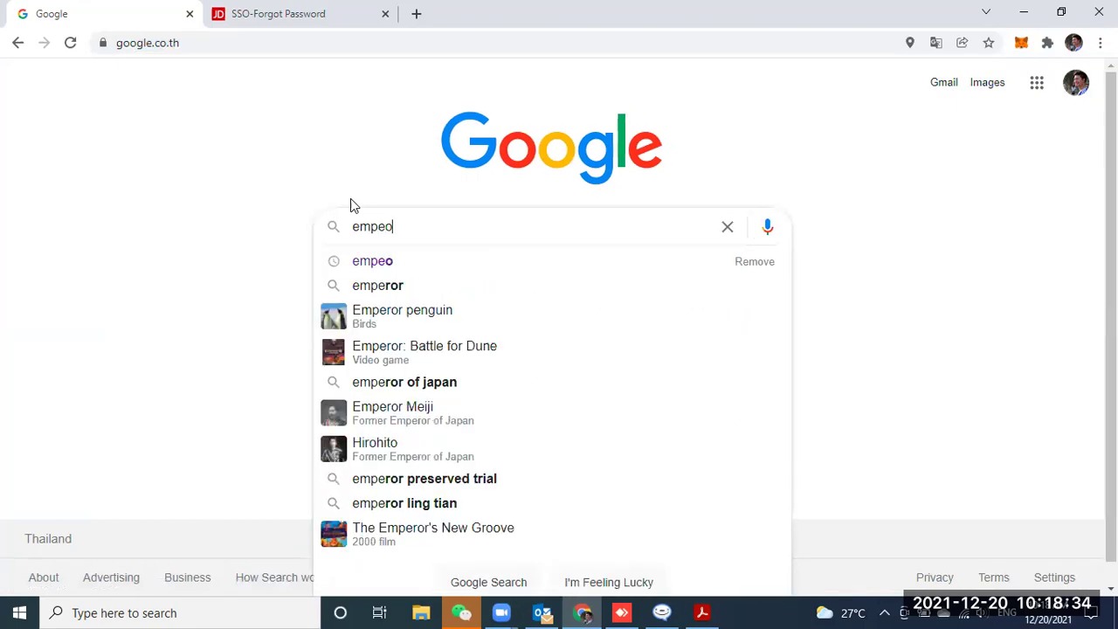
key(Return)
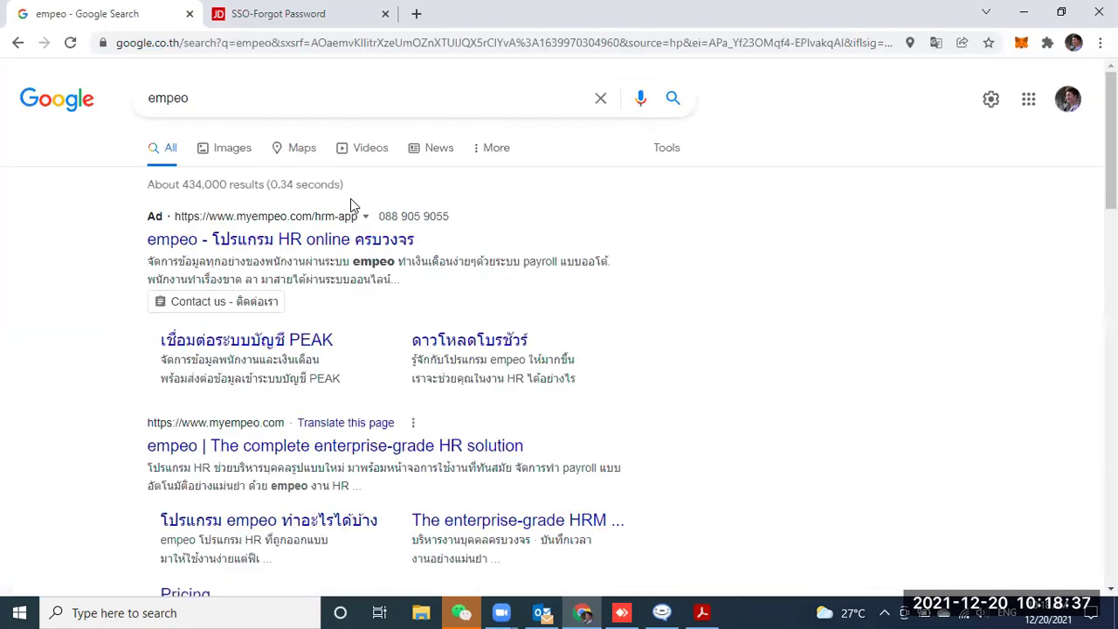
click(241, 159)
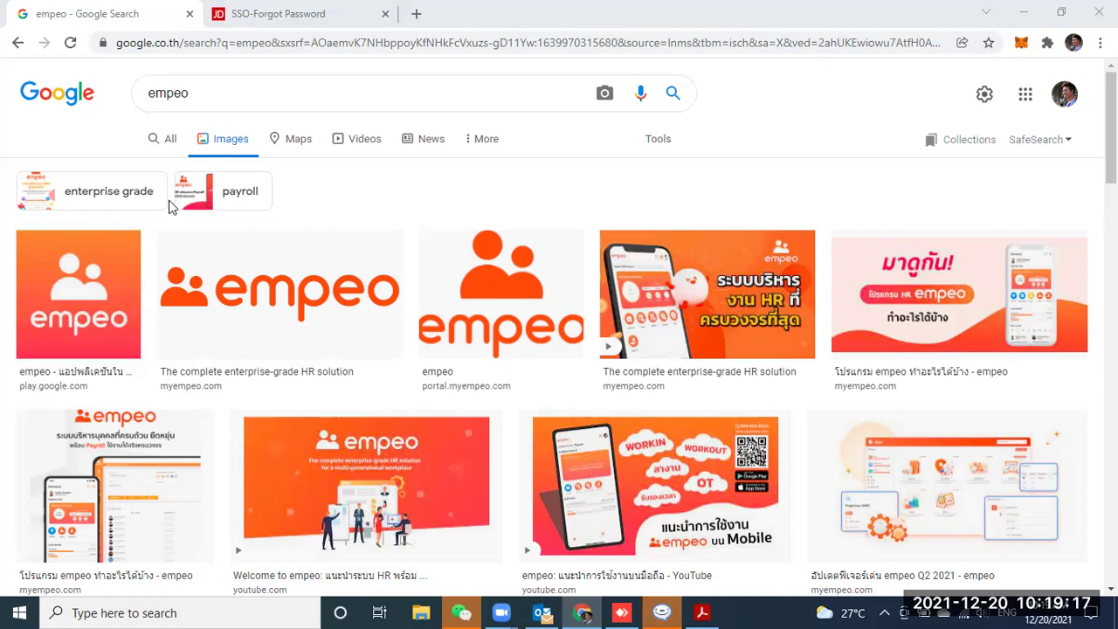
Replace the image search with 'jdme'.
click(304, 104)
key(BackSpace)
key(BackSpace)
key(BackSpace)
key(BackSpace)
key(BackSpace)
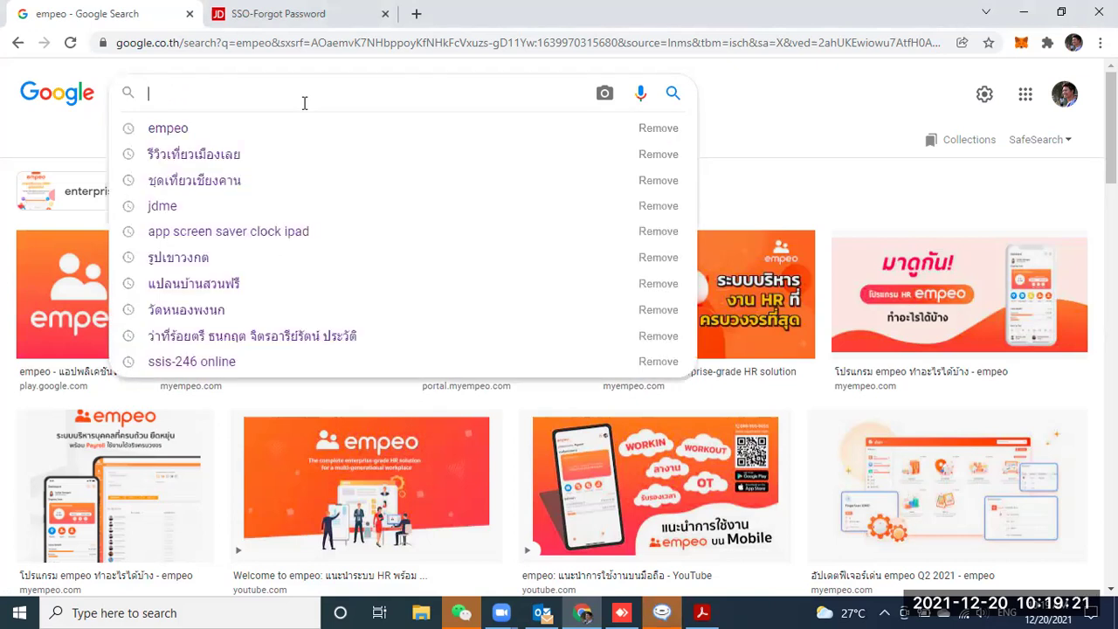
text(jdme)
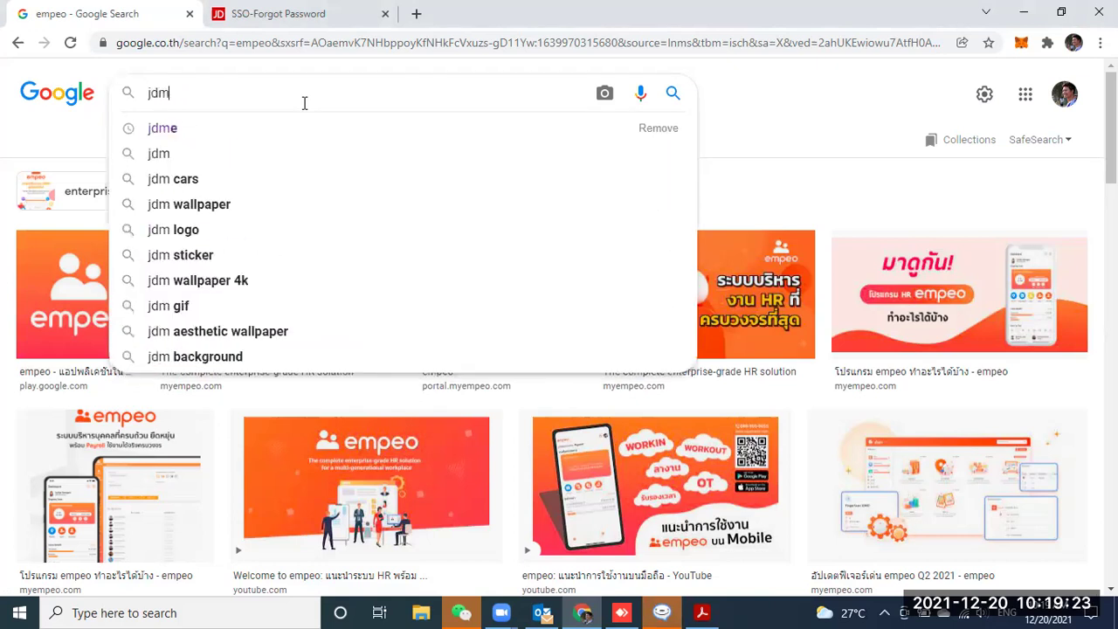
key(Return)
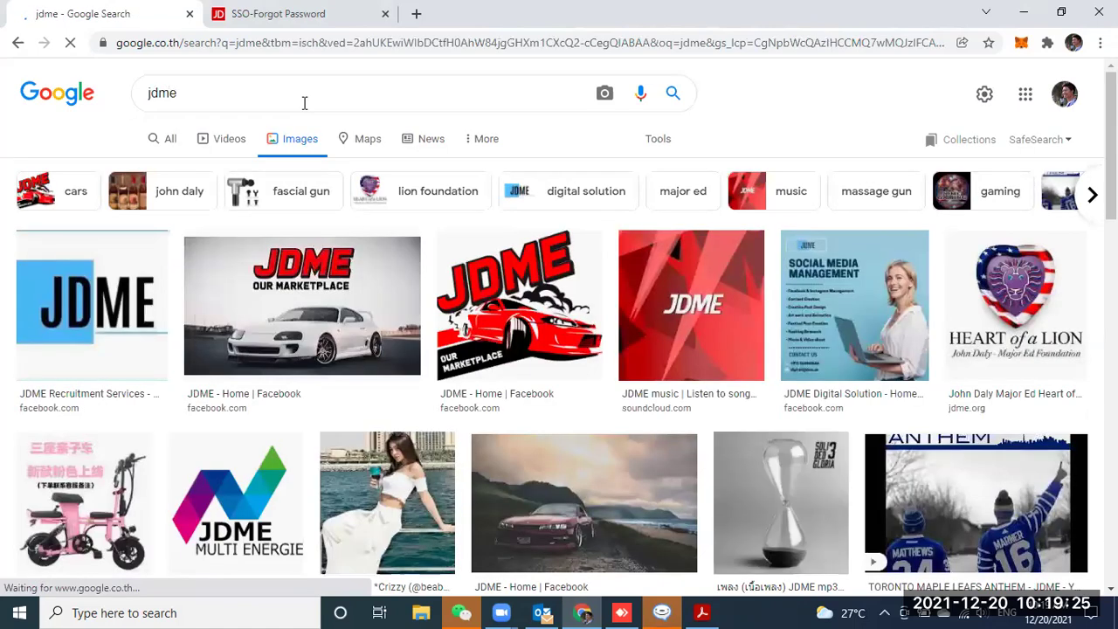
click(461, 612)
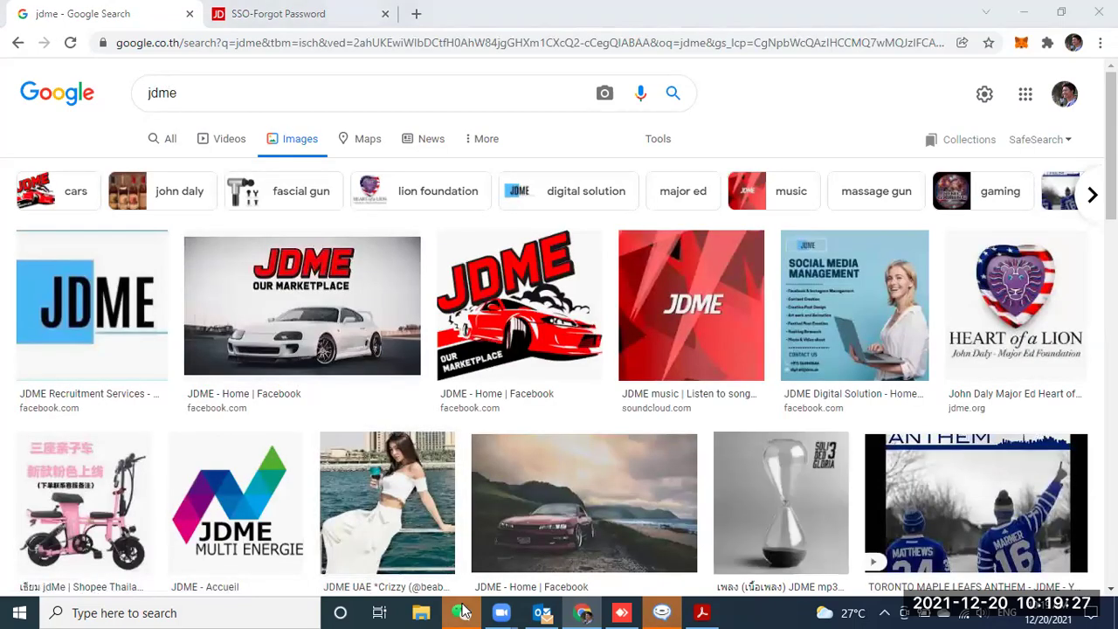
Open the About JDME screenshot full-screen, zoom in and pan to its title.
click(818, 344)
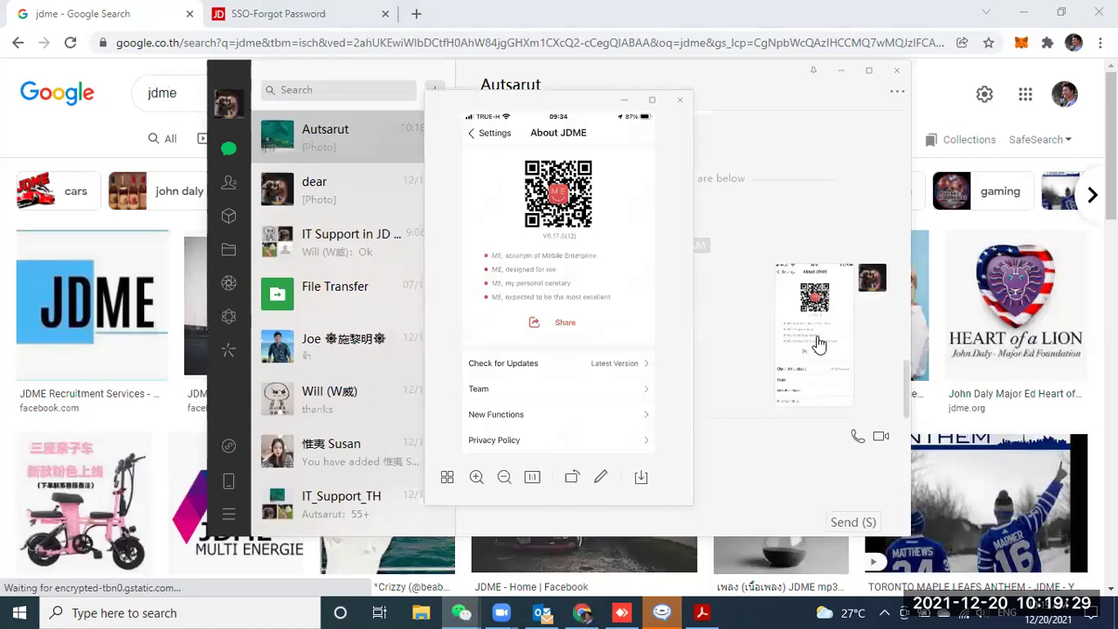
click(651, 100)
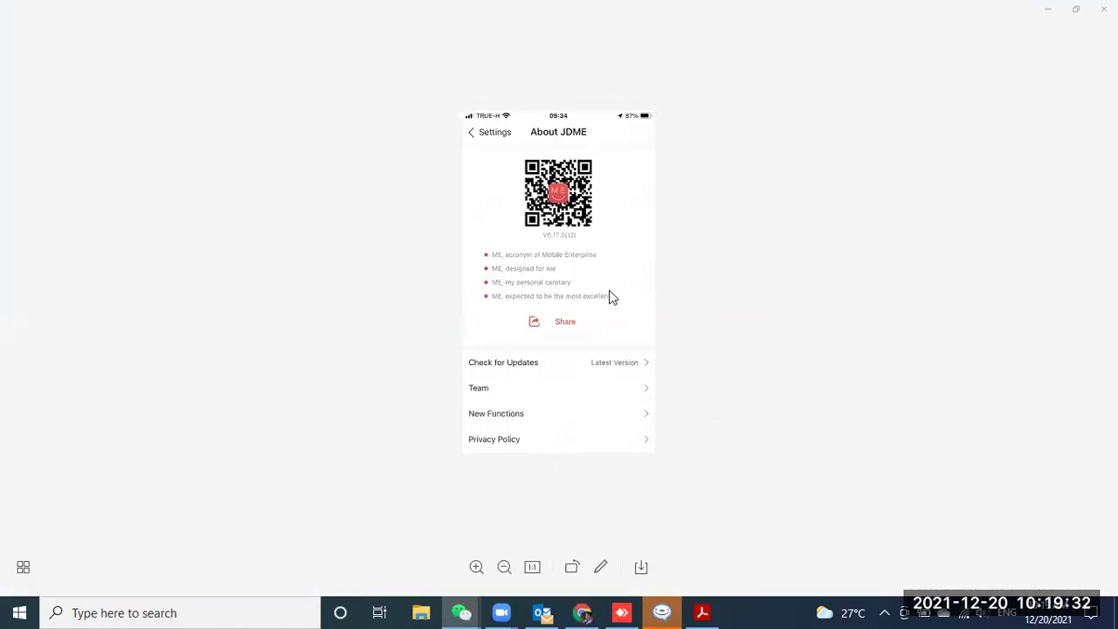
click(476, 570)
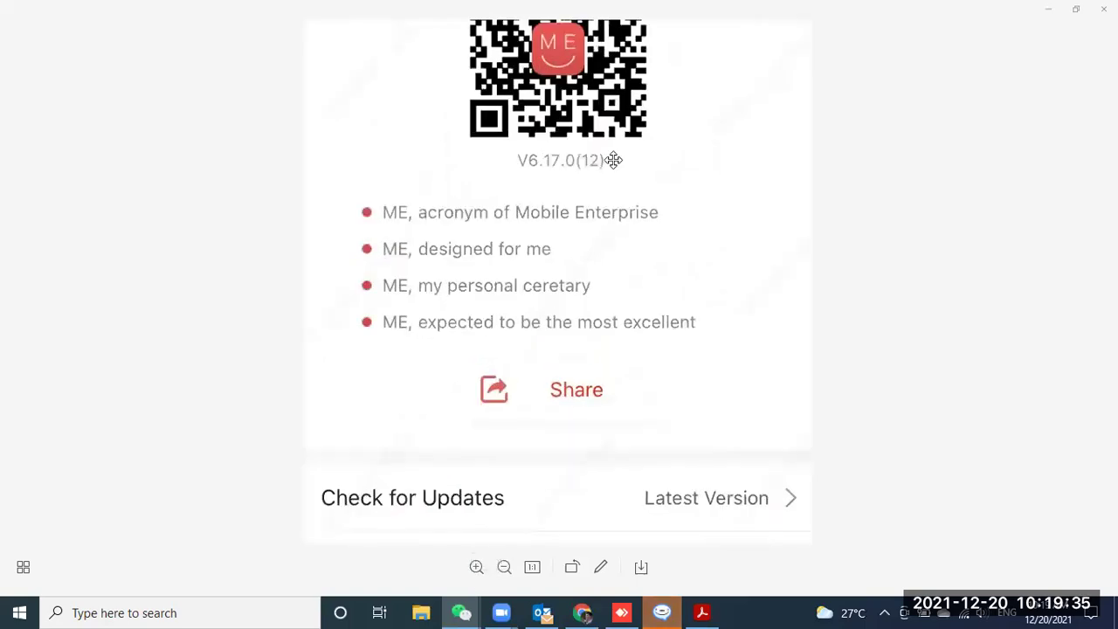
drag(612, 157, 619, 367)
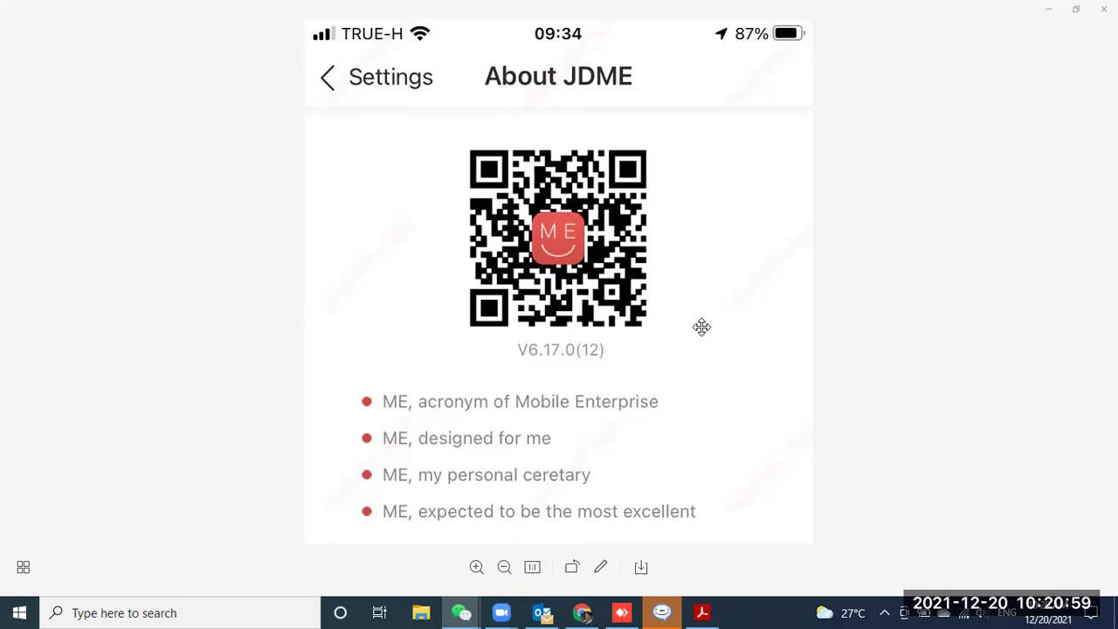
Glance at the JD ME chat, hide it, and return to the jdme browser search.
click(661, 612)
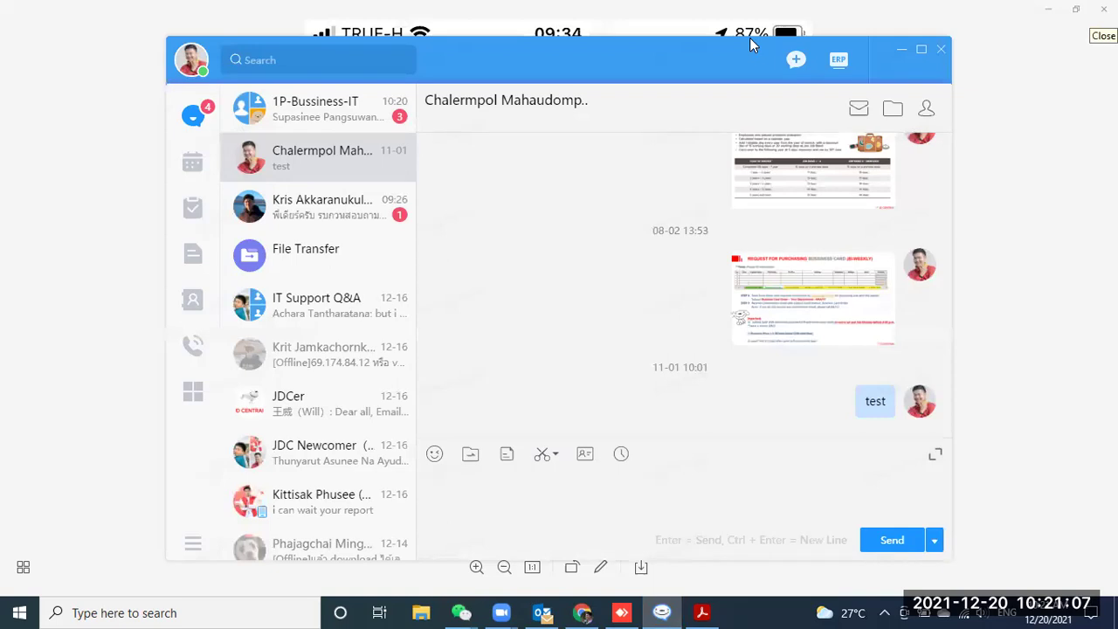
click(902, 50)
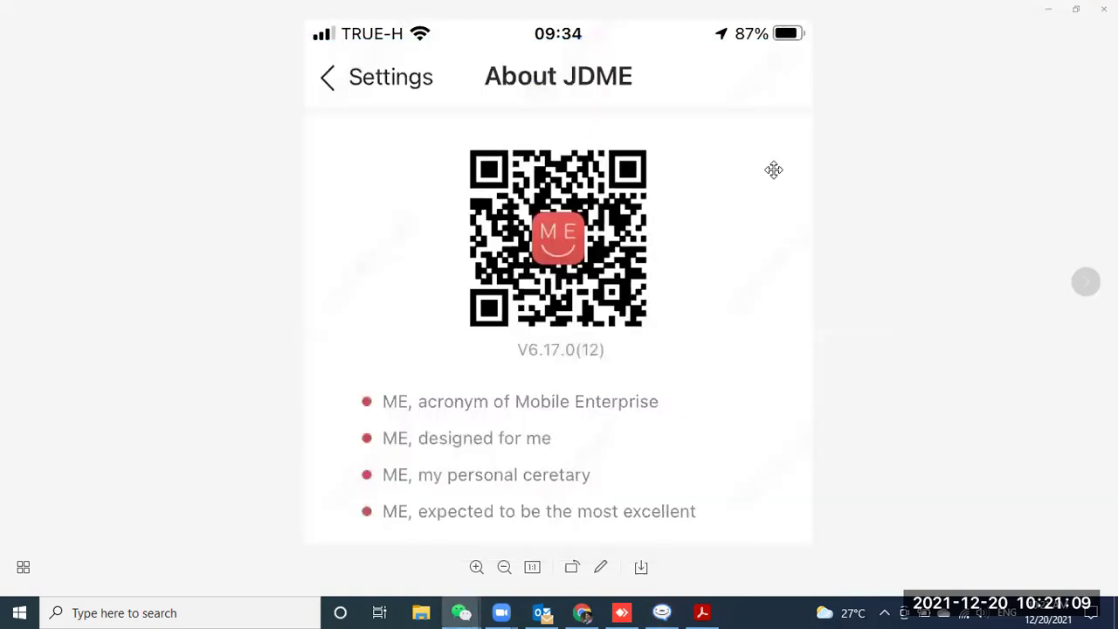
click(585, 611)
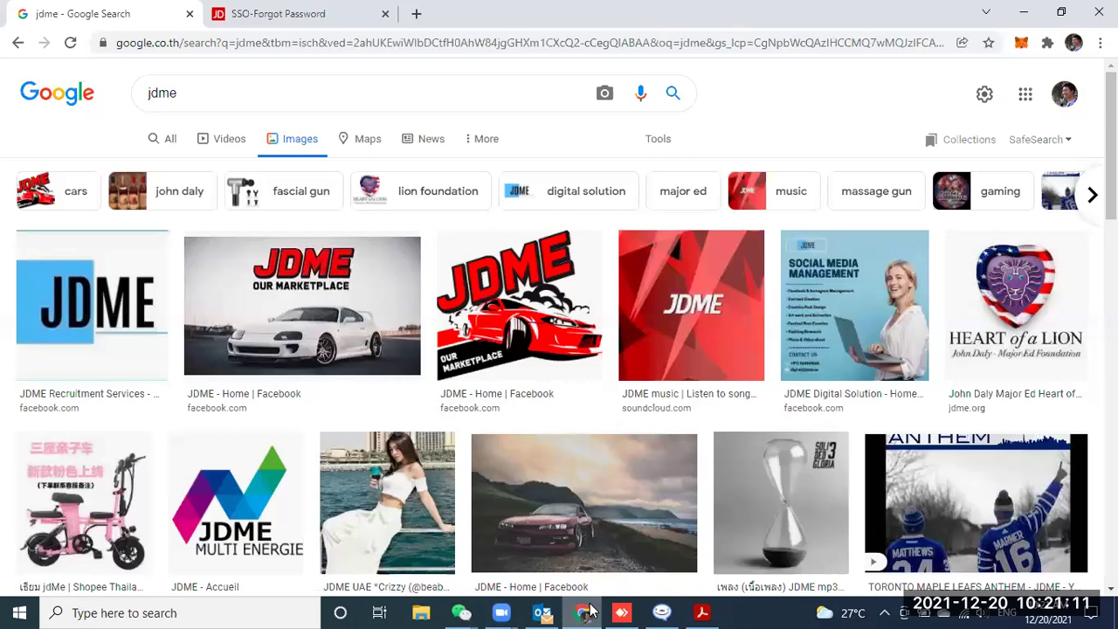
On the Forgot Password tab, request a fresh verification code valid for 60 seconds.
click(277, 14)
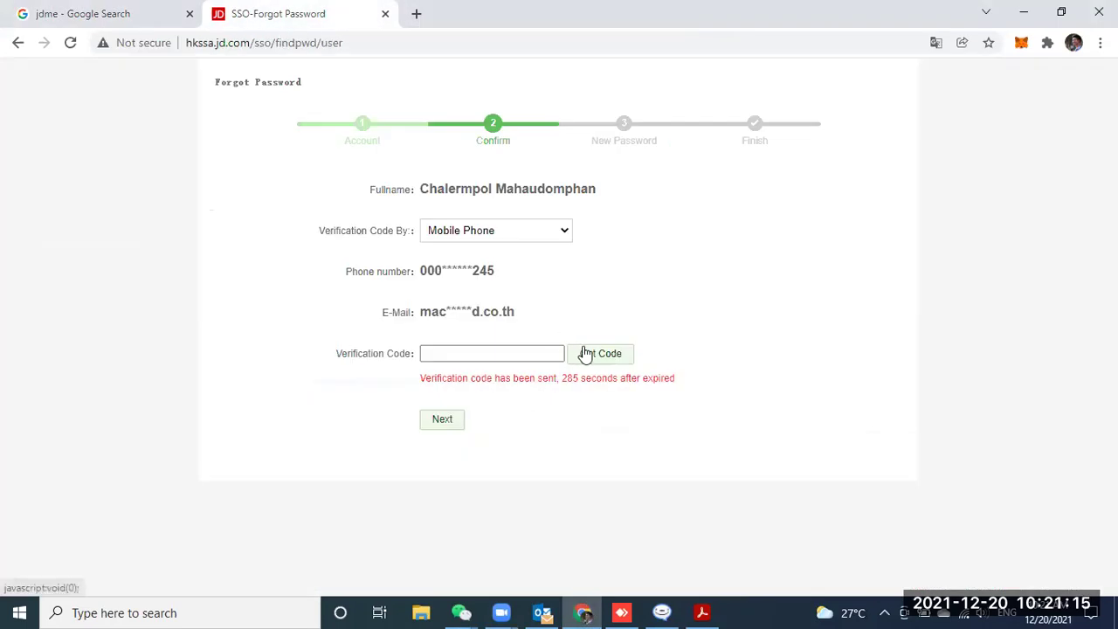
click(585, 353)
click(496, 356)
click(495, 358)
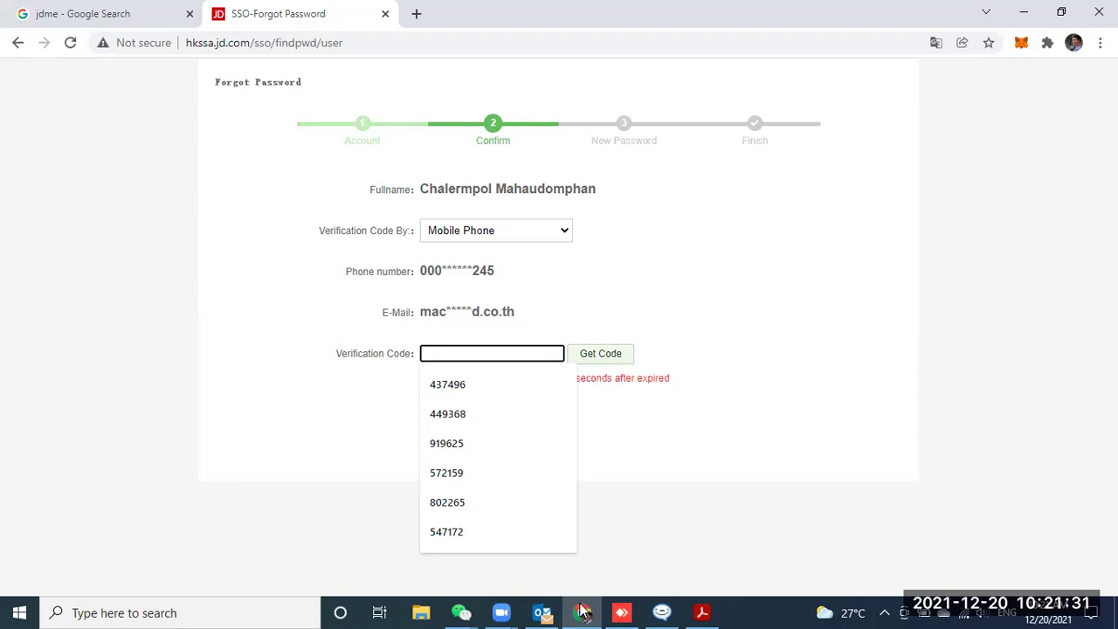
click(491, 612)
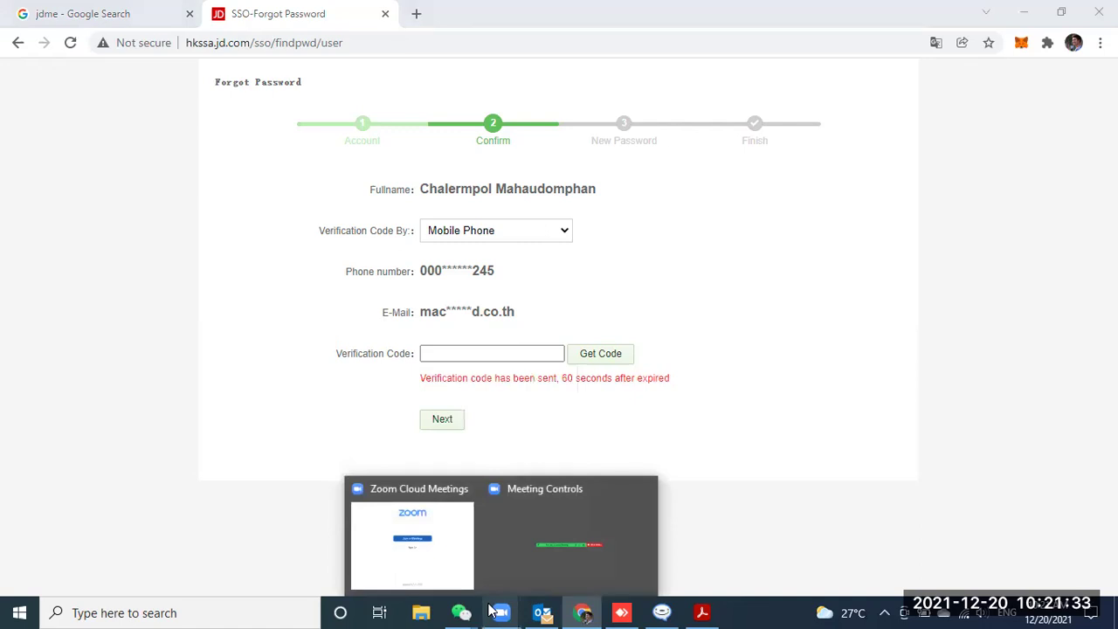
Close the About JDME screenshot preview, minimize WeChat, and launch the 'hk' Chrome shortcut.
mouse_move(474, 611)
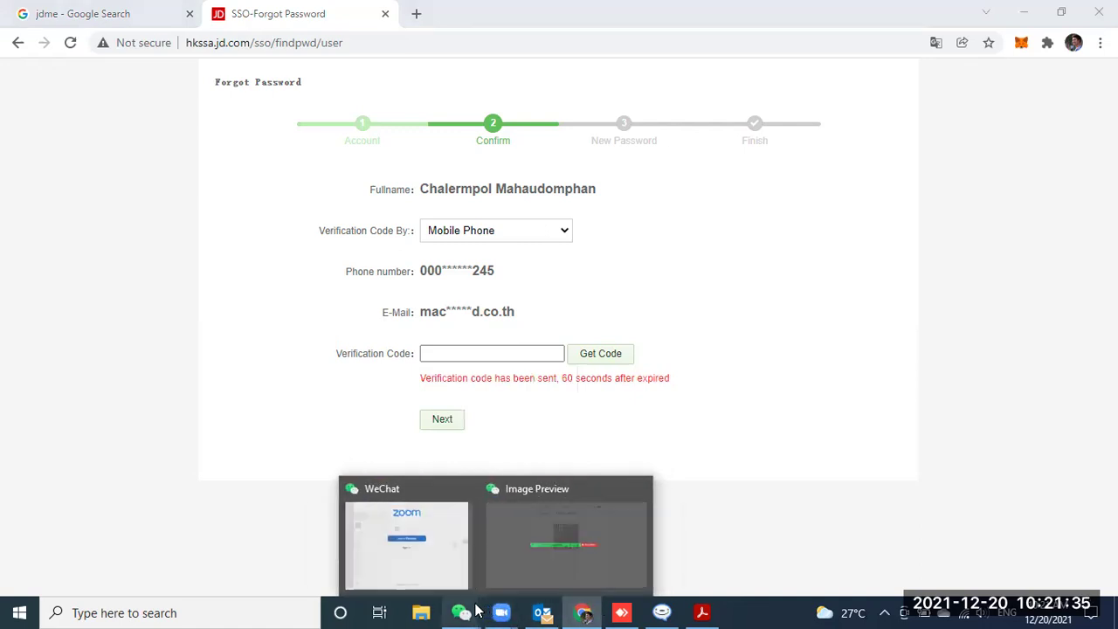
click(512, 529)
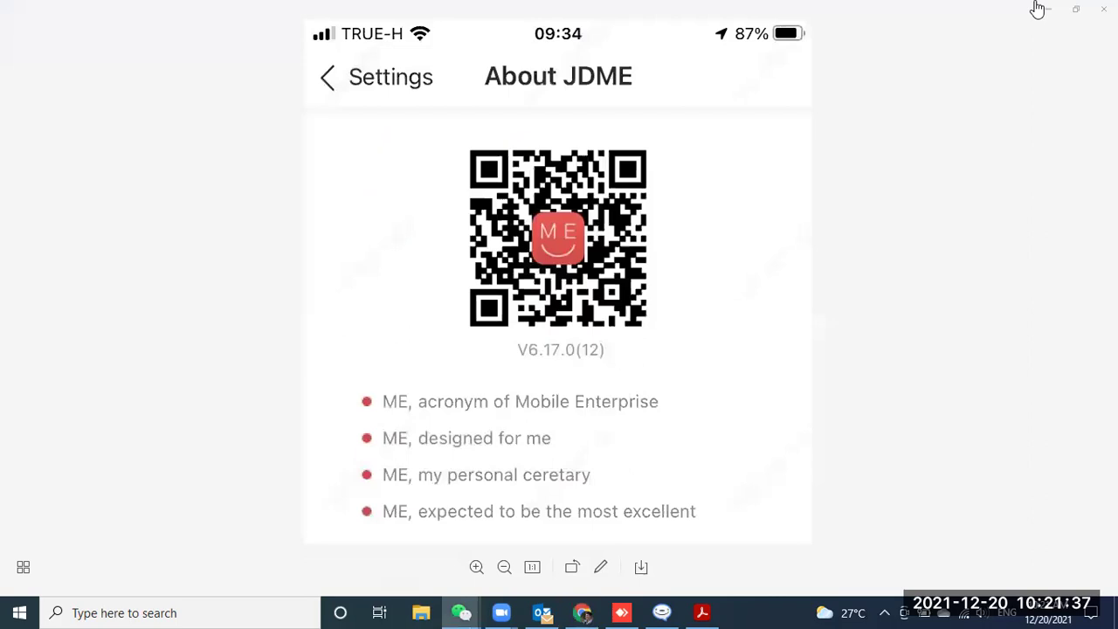
click(1104, 9)
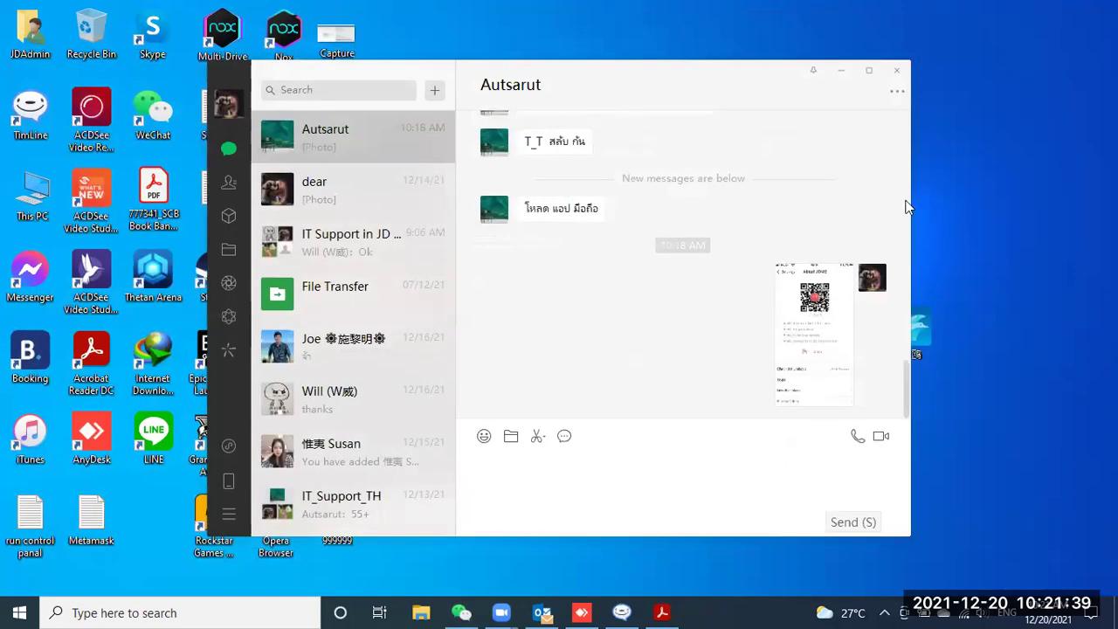
mouse_move(451, 612)
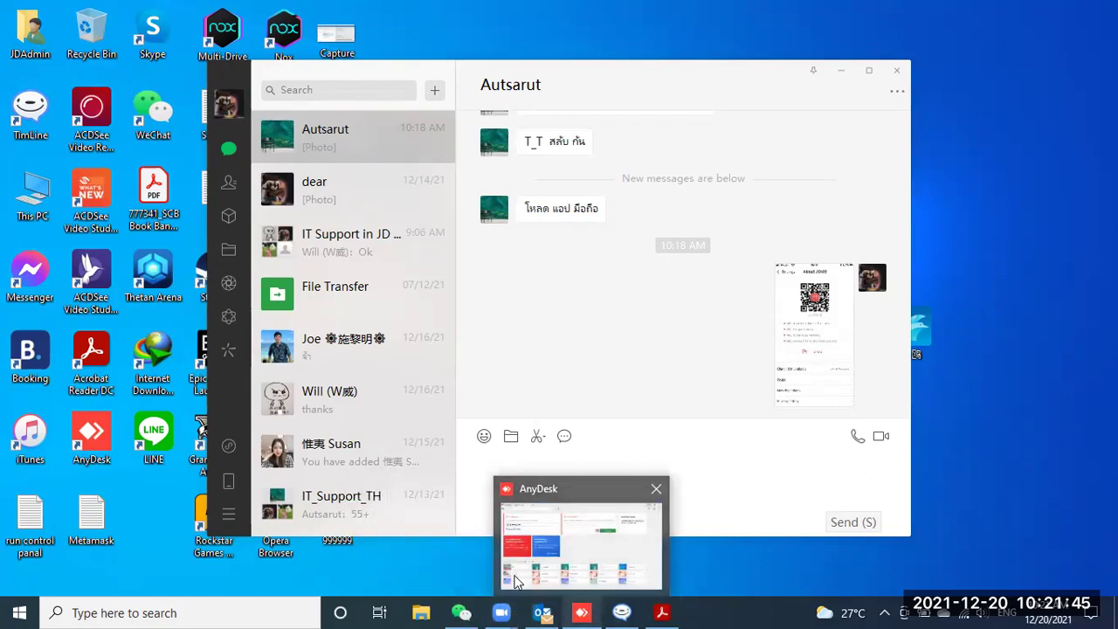
click(840, 72)
double_click(340, 192)
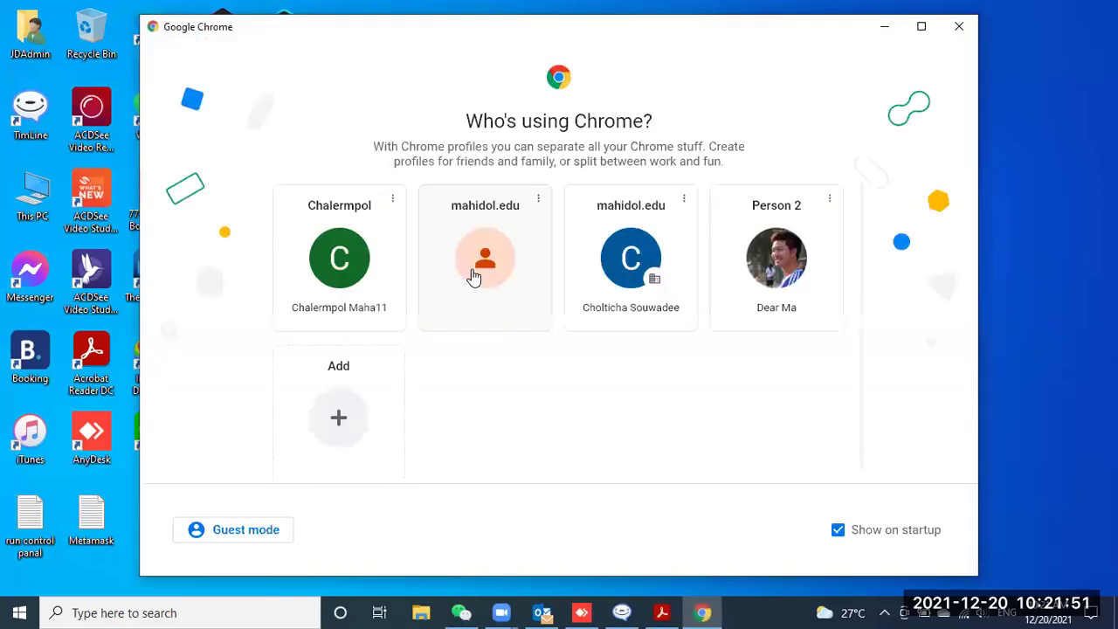
Open the chosen Chrome profile and close the Gmail, Udemy and Return tabs.
click(736, 257)
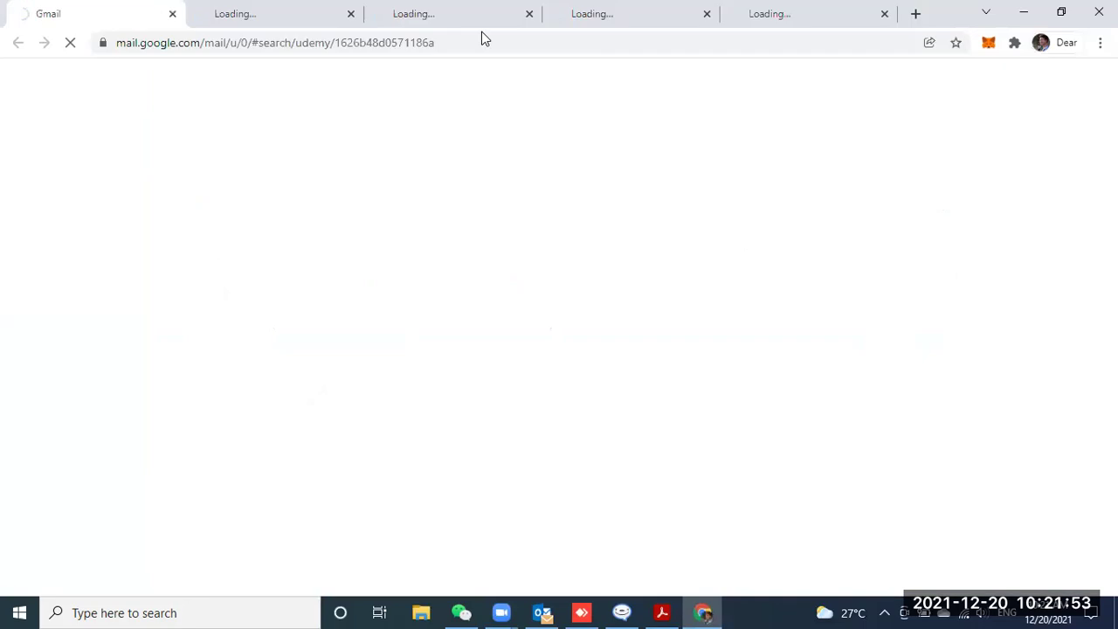
click(172, 14)
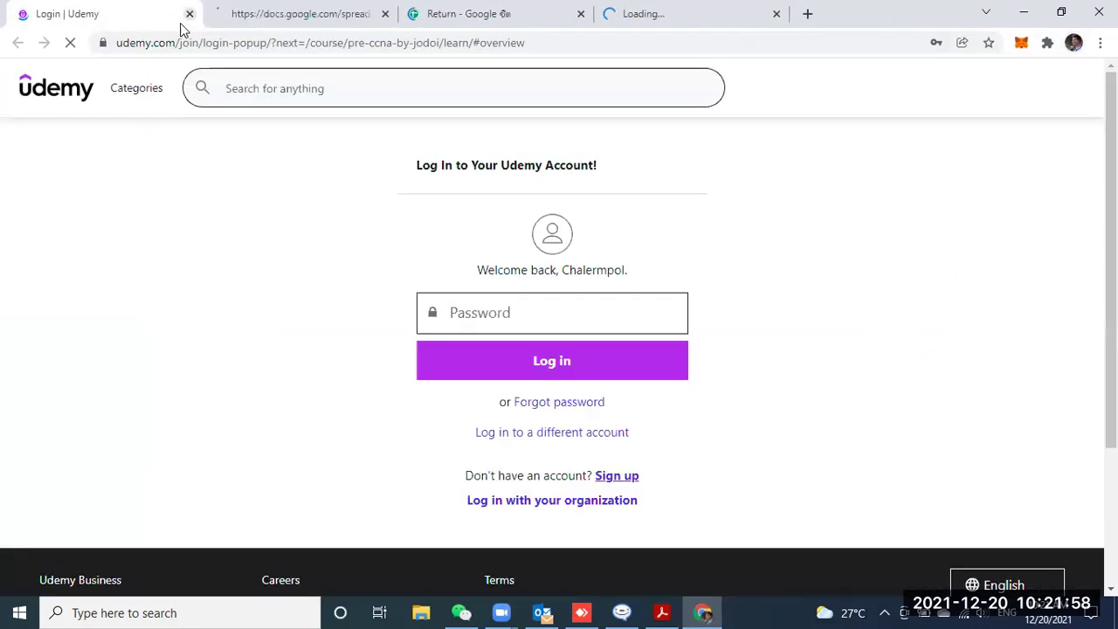
click(189, 16)
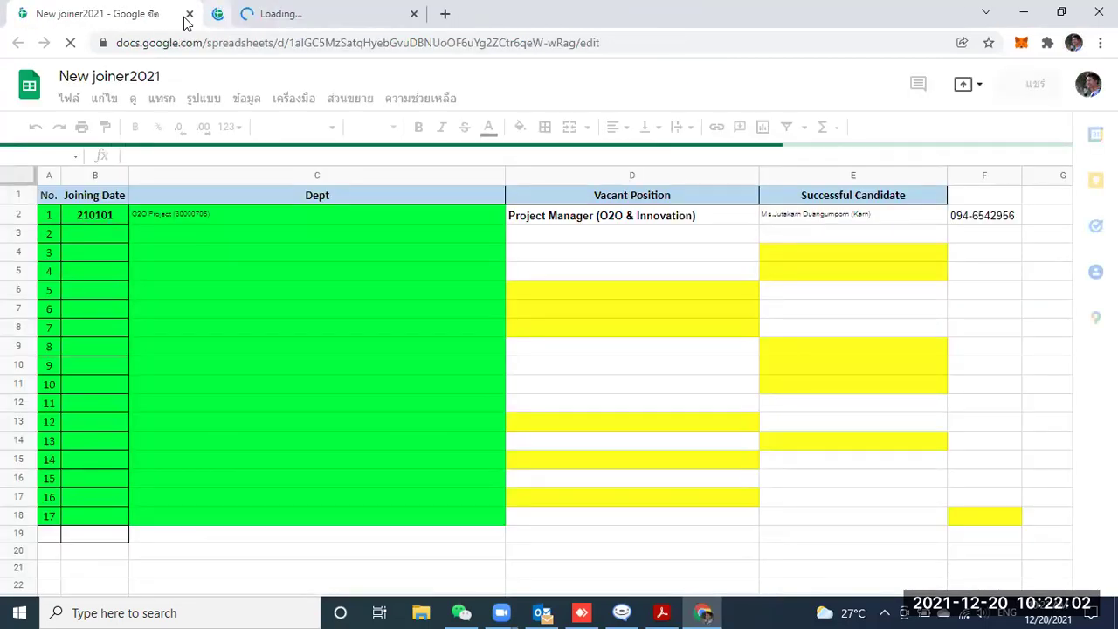
click(301, 14)
Load the JD SSO login page by entering 'hk' in the address bar.
click(322, 37)
text(hk)
key(Return)
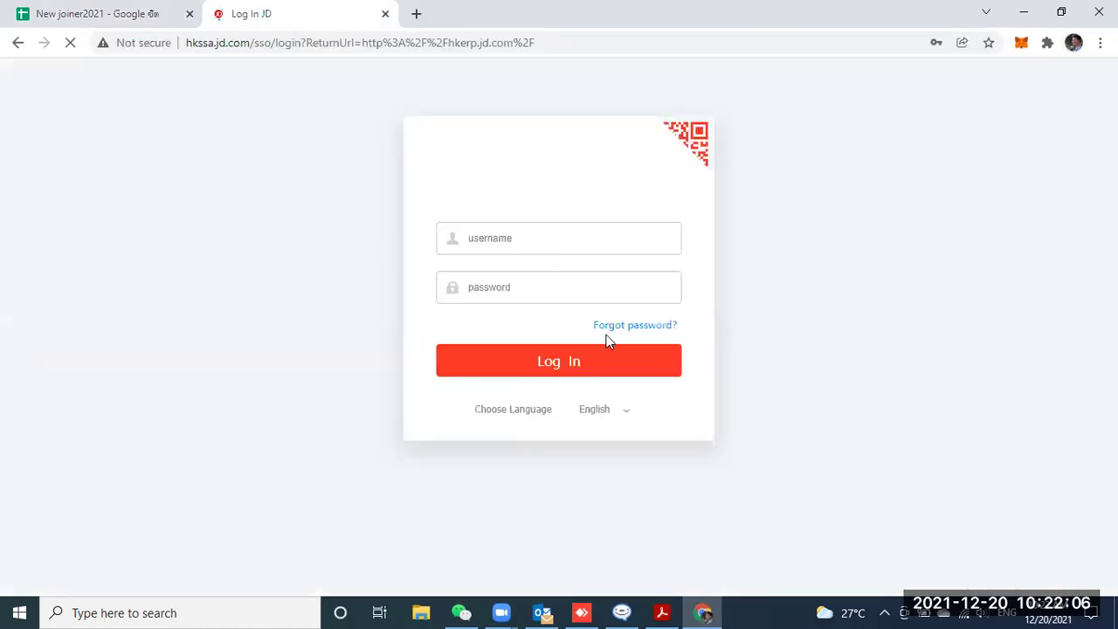
On the Forgot Password page, submit the saved ERP account with the image captcha.
click(615, 330)
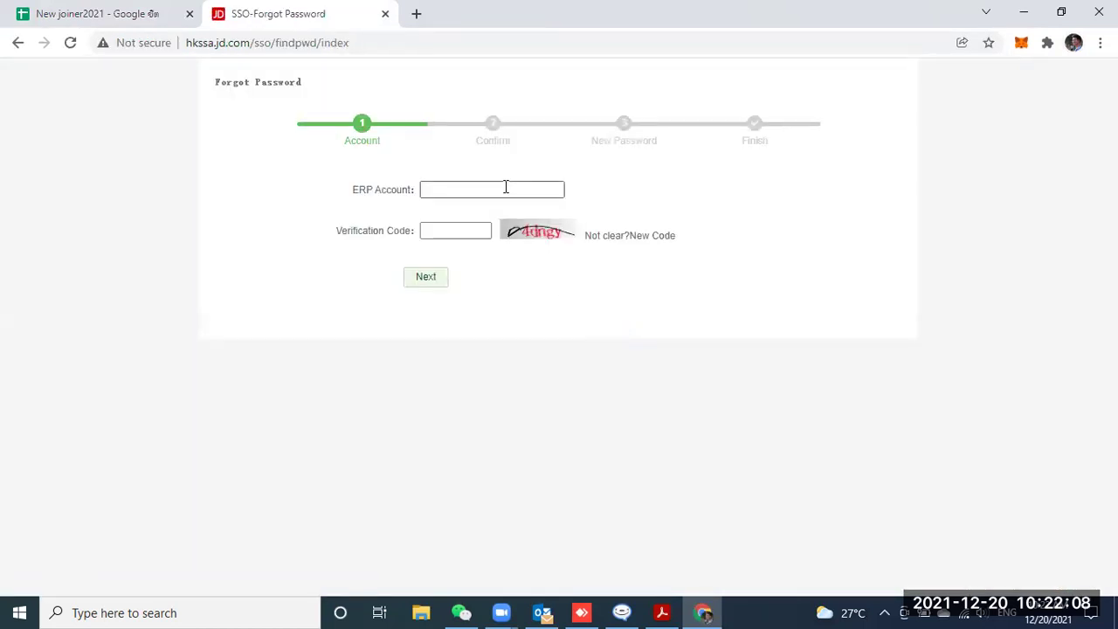
click(505, 189)
key(Down)
key(Return)
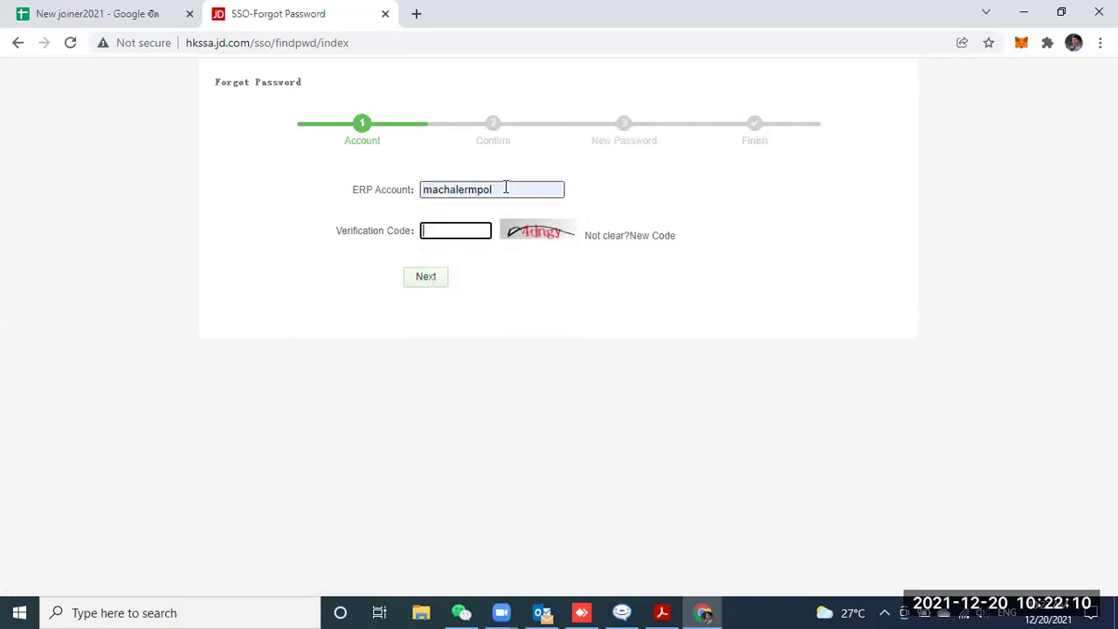
text(4dngy)
click(426, 275)
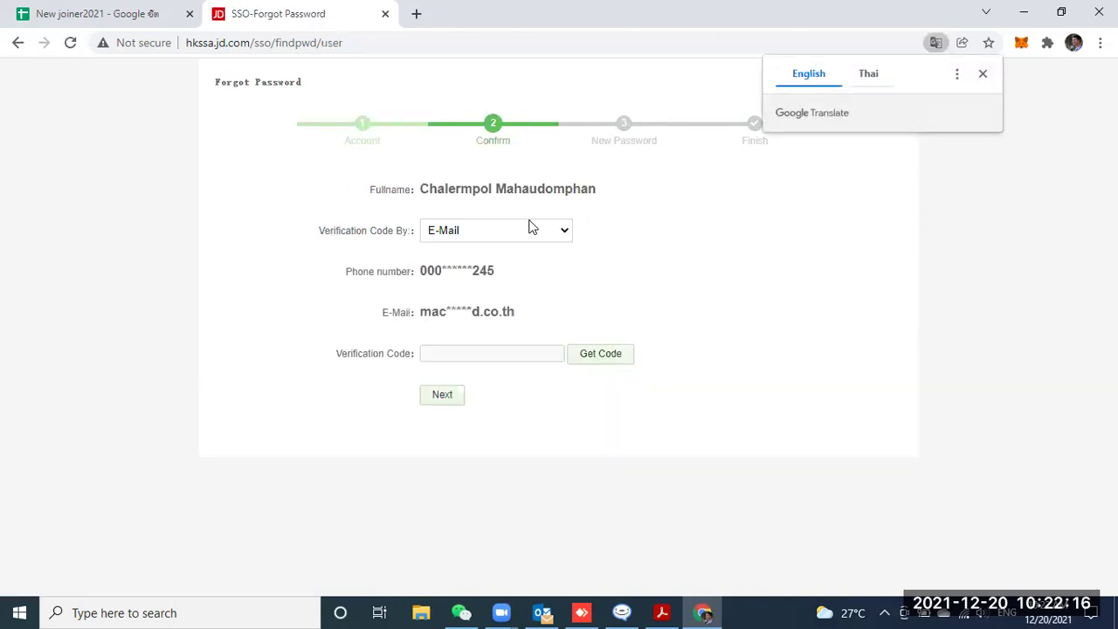
Have a verification code sent by Mobile Phone, then enter and submit the received code.
click(529, 225)
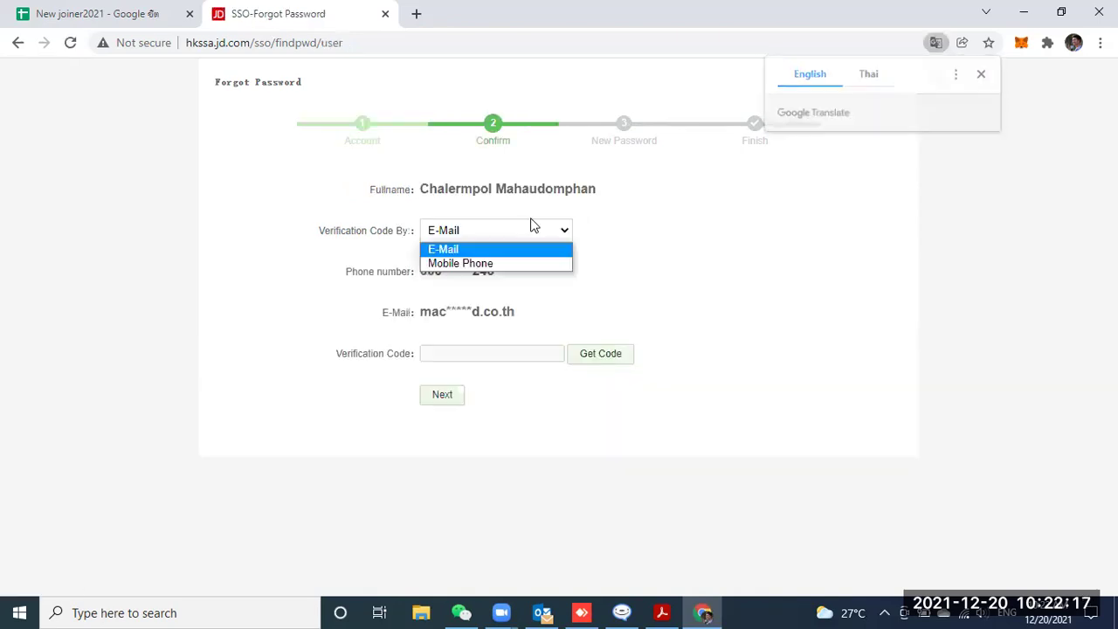
click(539, 264)
click(593, 352)
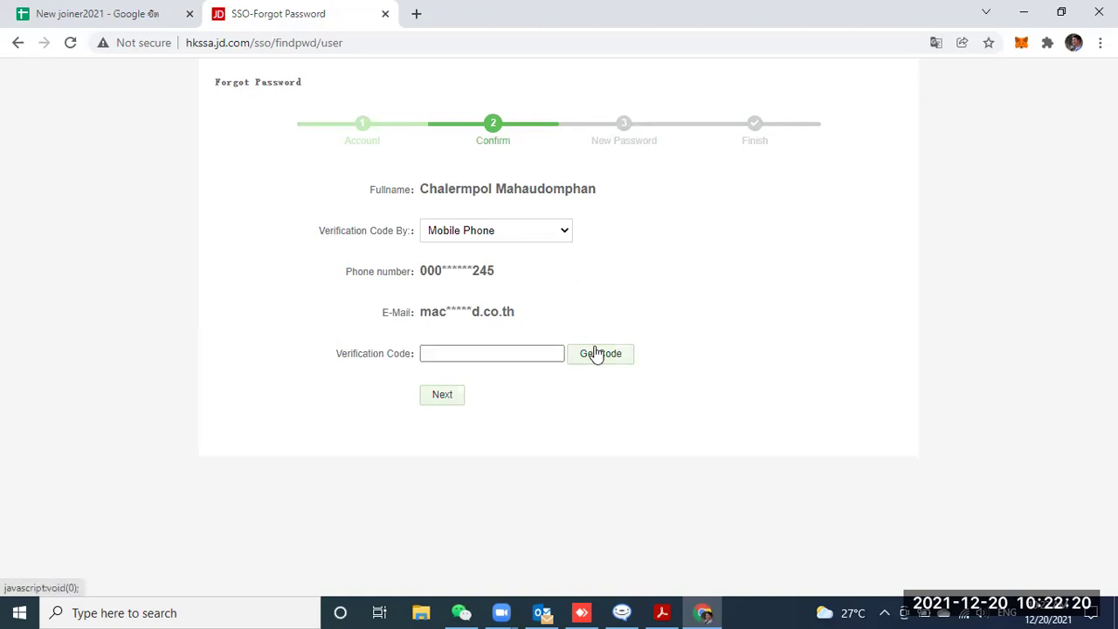
click(549, 352)
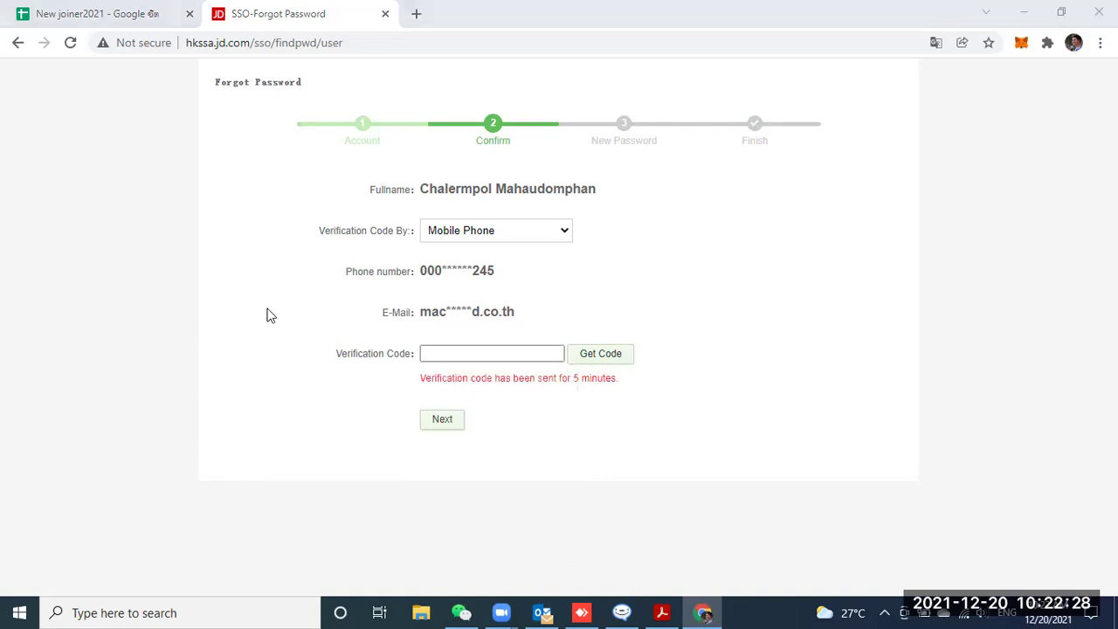
click(447, 353)
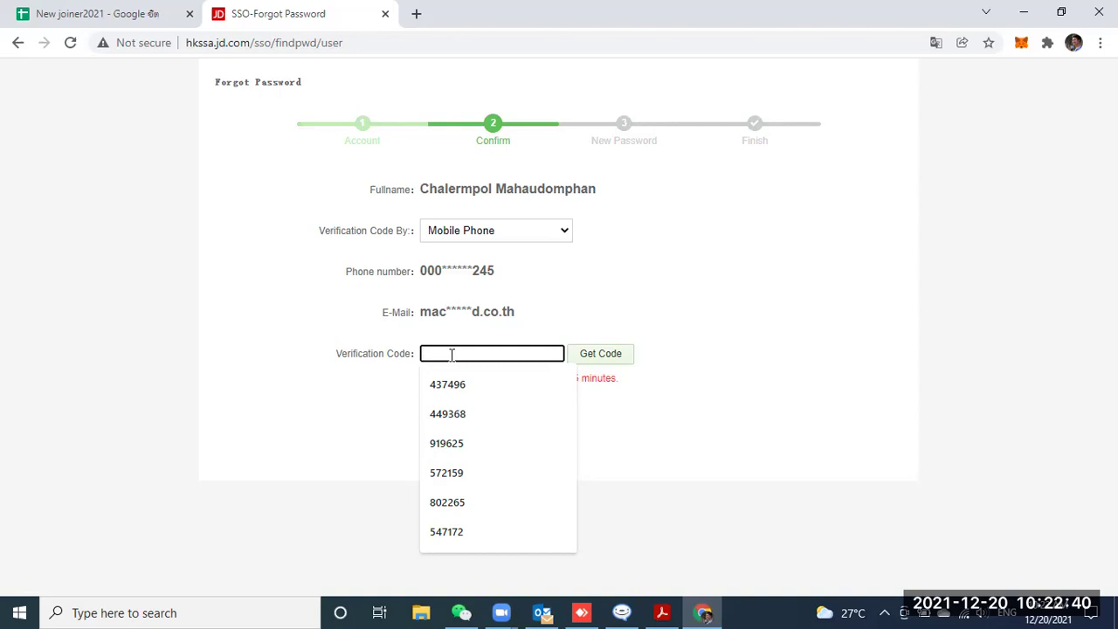
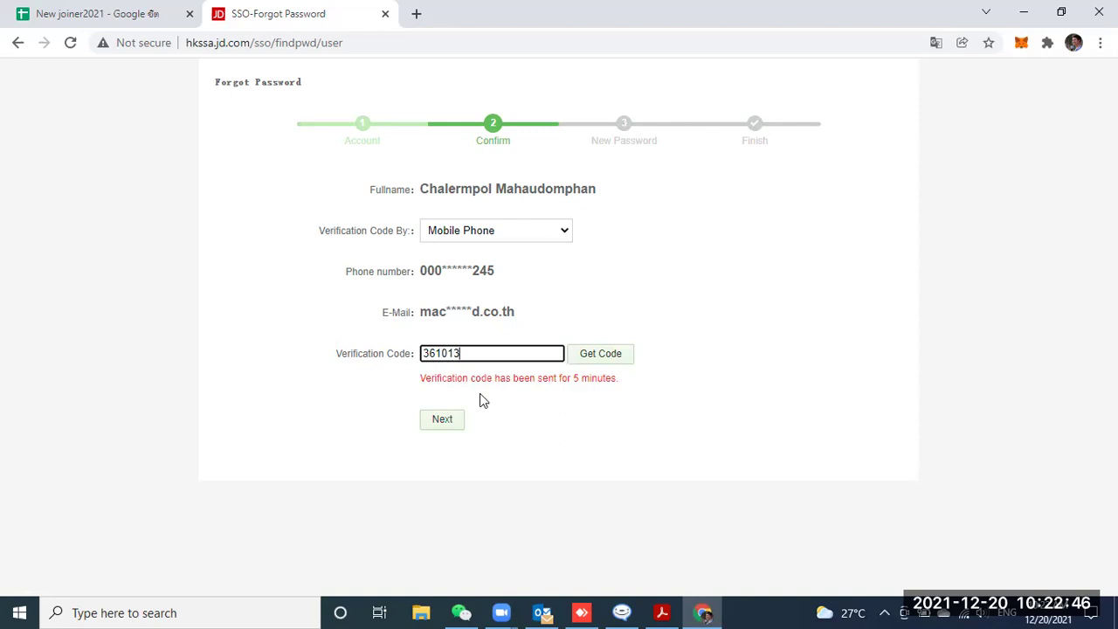
click(455, 417)
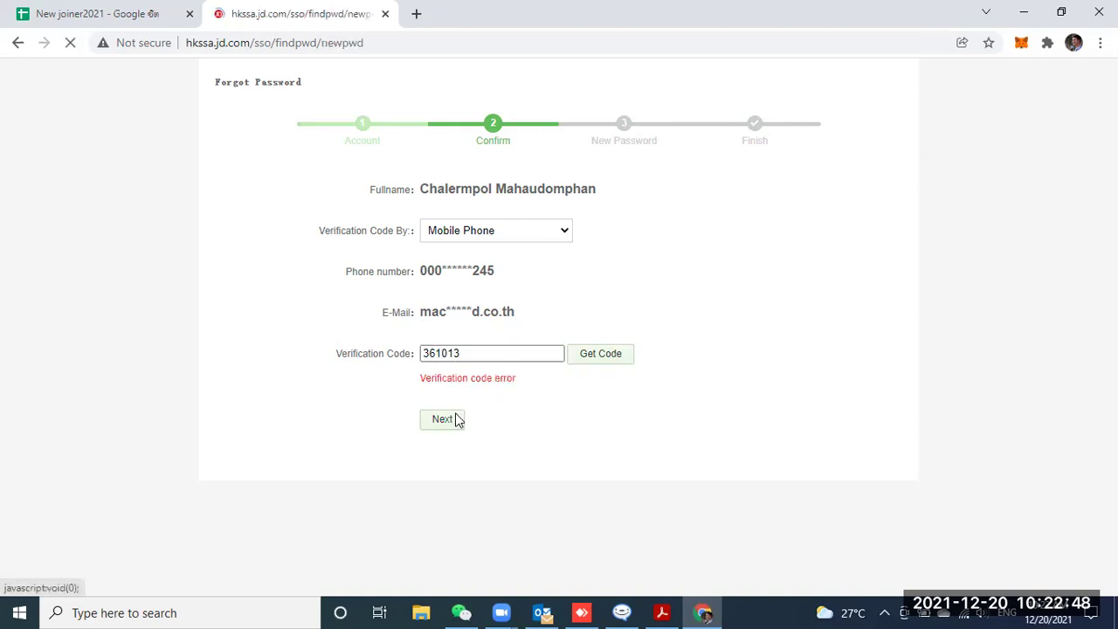
click(502, 190)
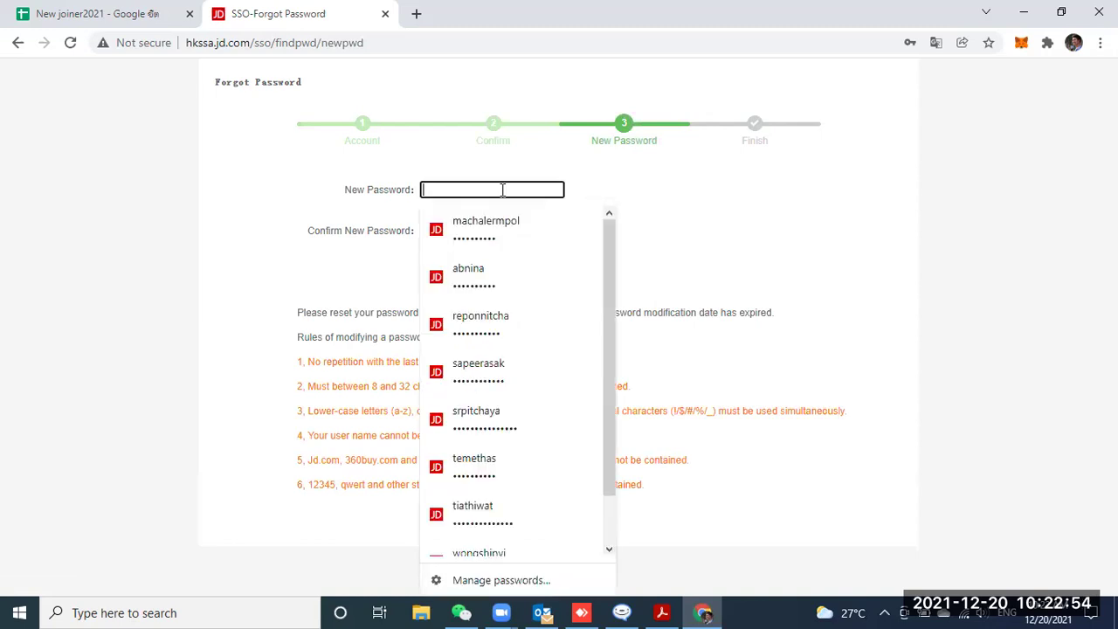
click(969, 138)
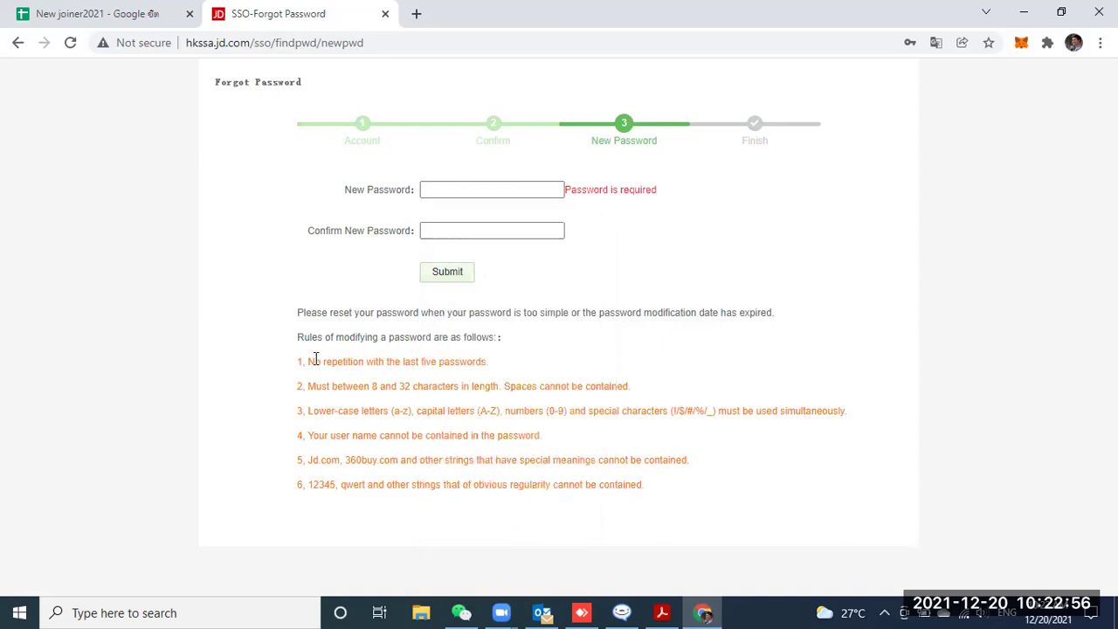
drag(304, 358, 666, 489)
click(521, 417)
drag(485, 412, 527, 411)
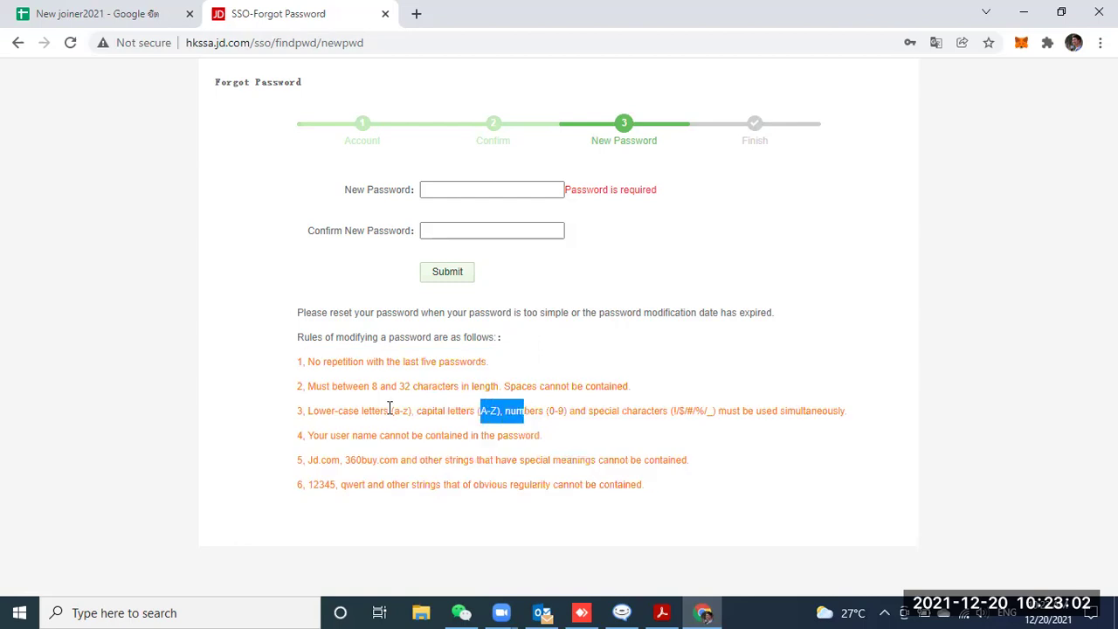
drag(389, 411, 439, 411)
drag(547, 410, 718, 413)
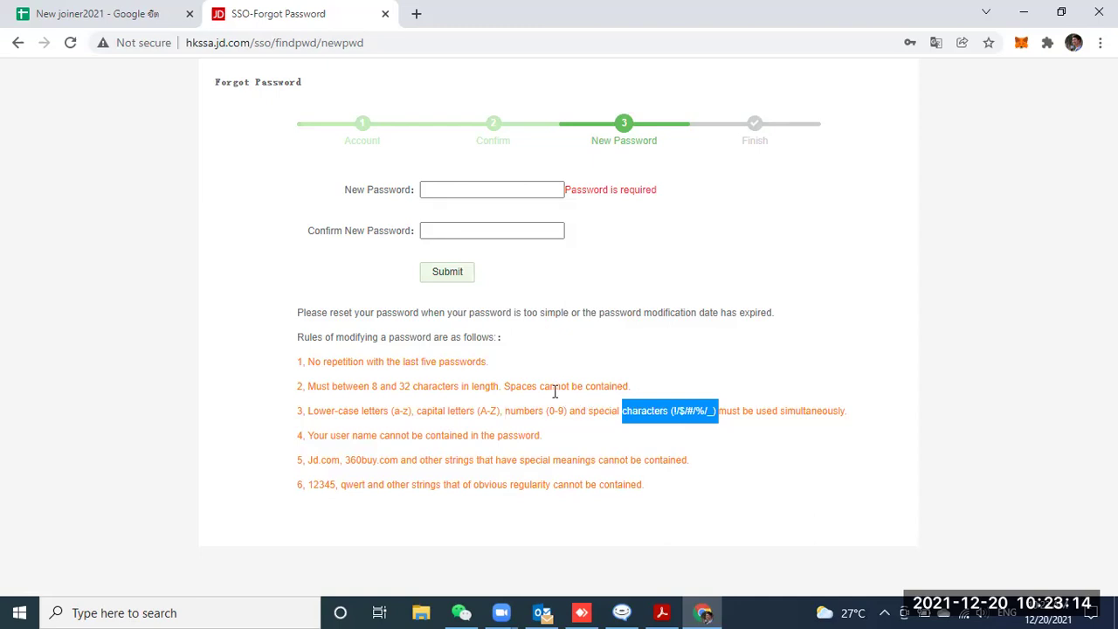
click(377, 388)
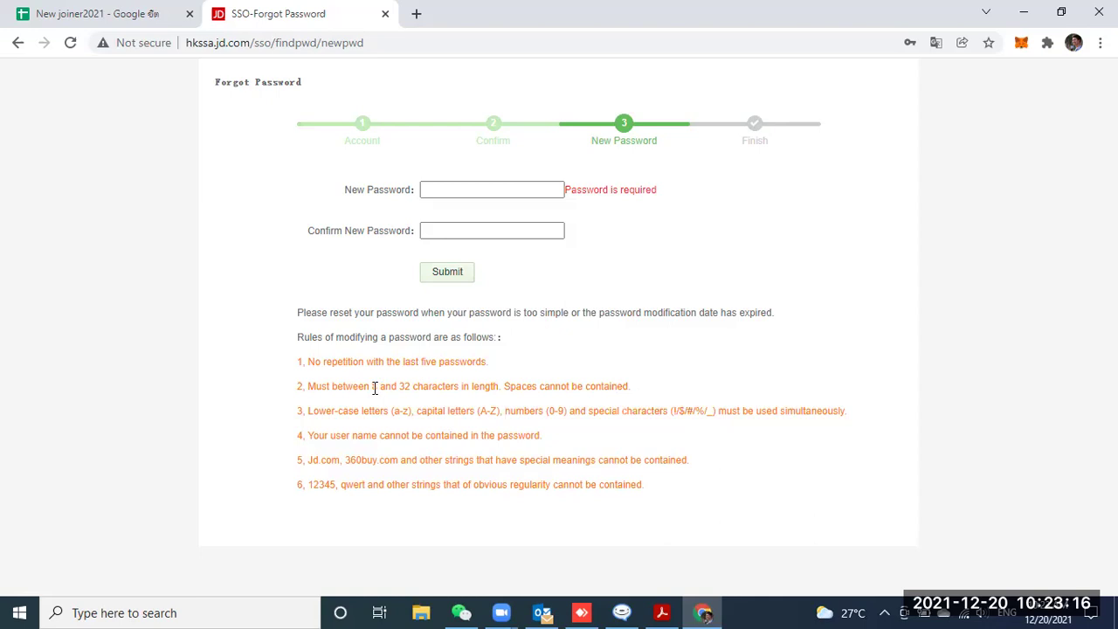
double_click(374, 388)
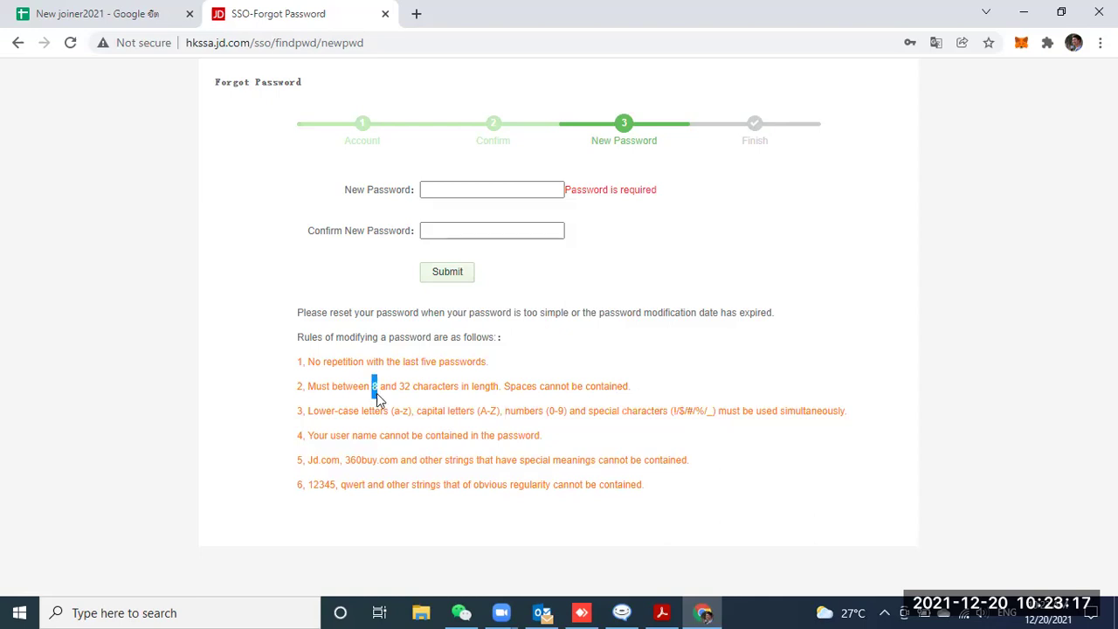
click(403, 437)
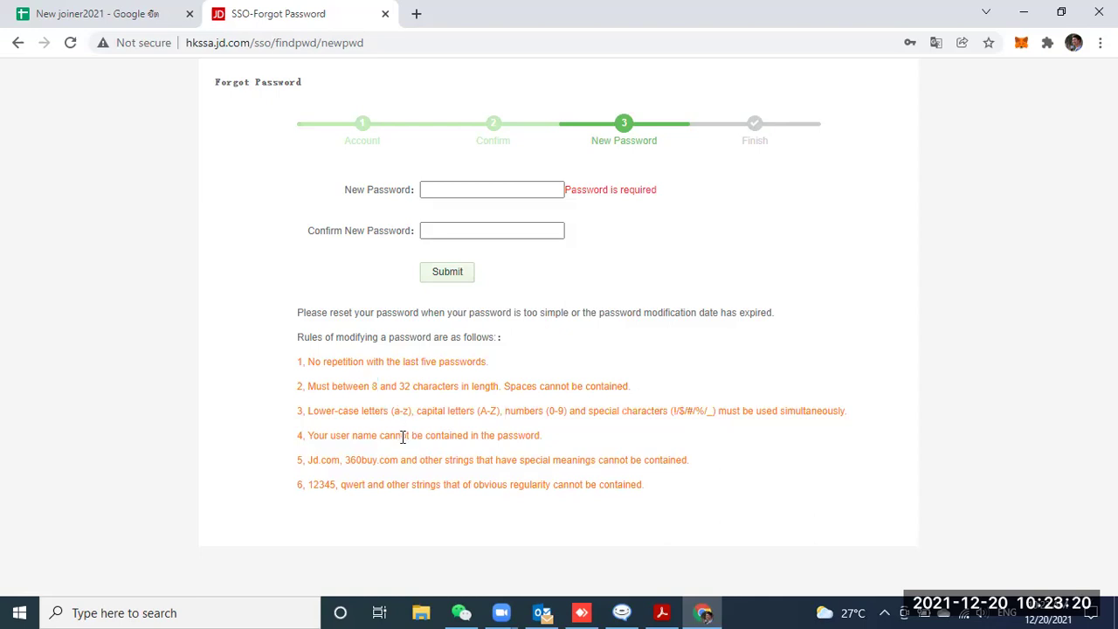
double_click(358, 437)
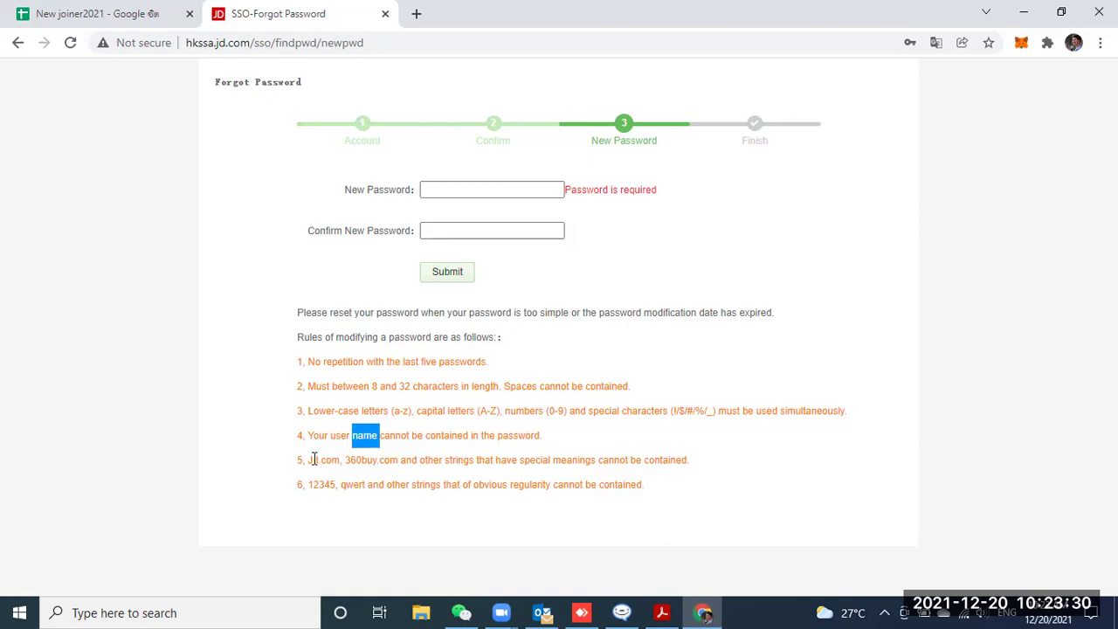
drag(312, 461, 402, 465)
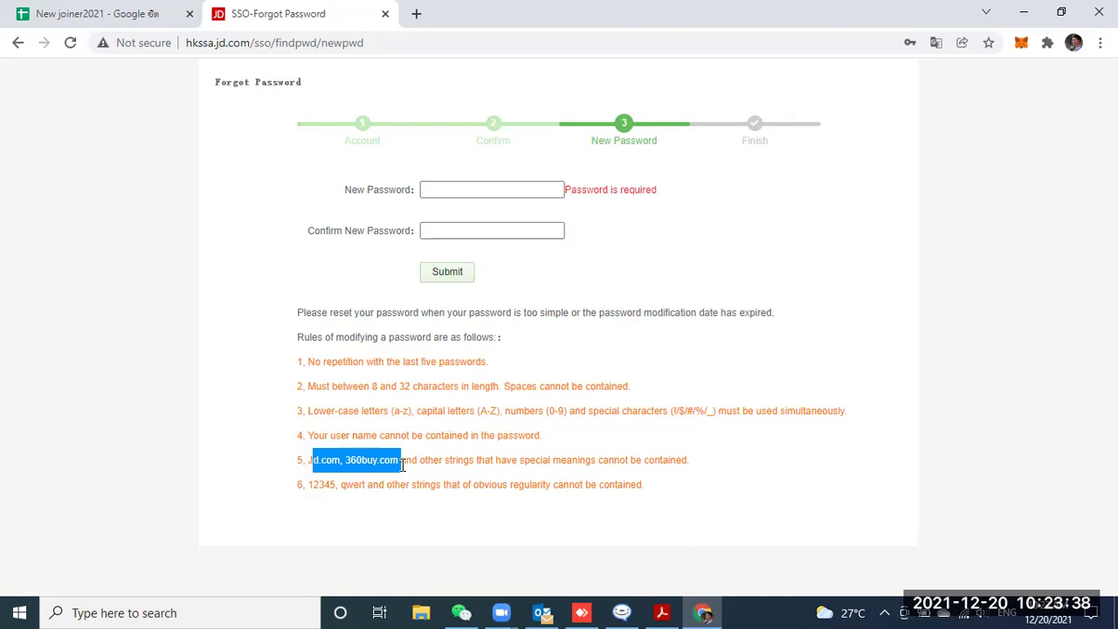
drag(402, 464, 413, 475)
click(309, 486)
drag(309, 486, 366, 487)
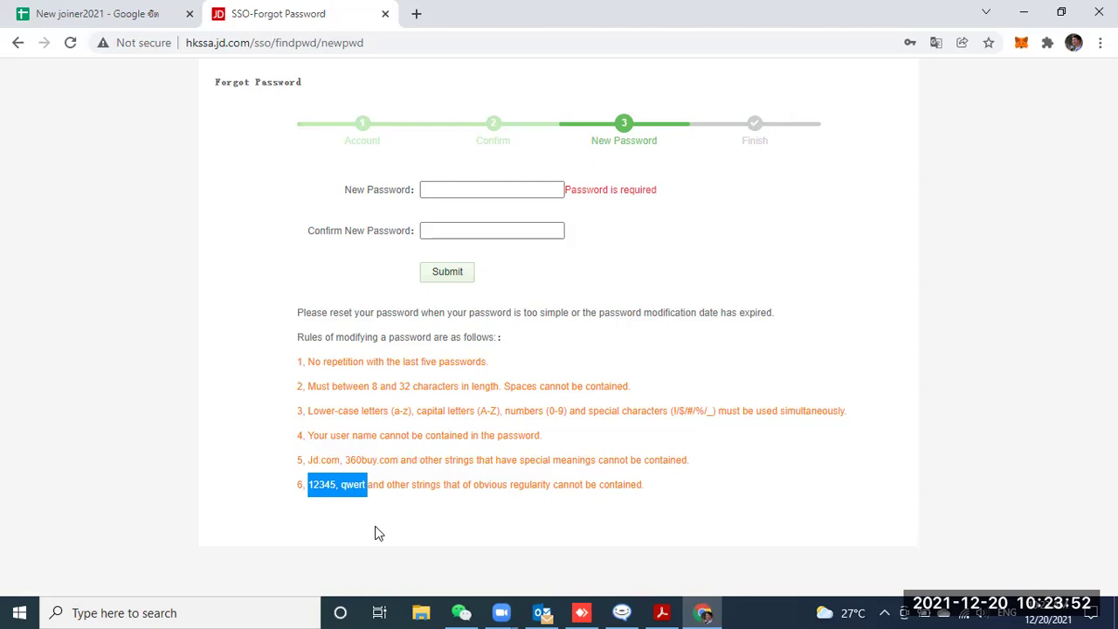
click(498, 189)
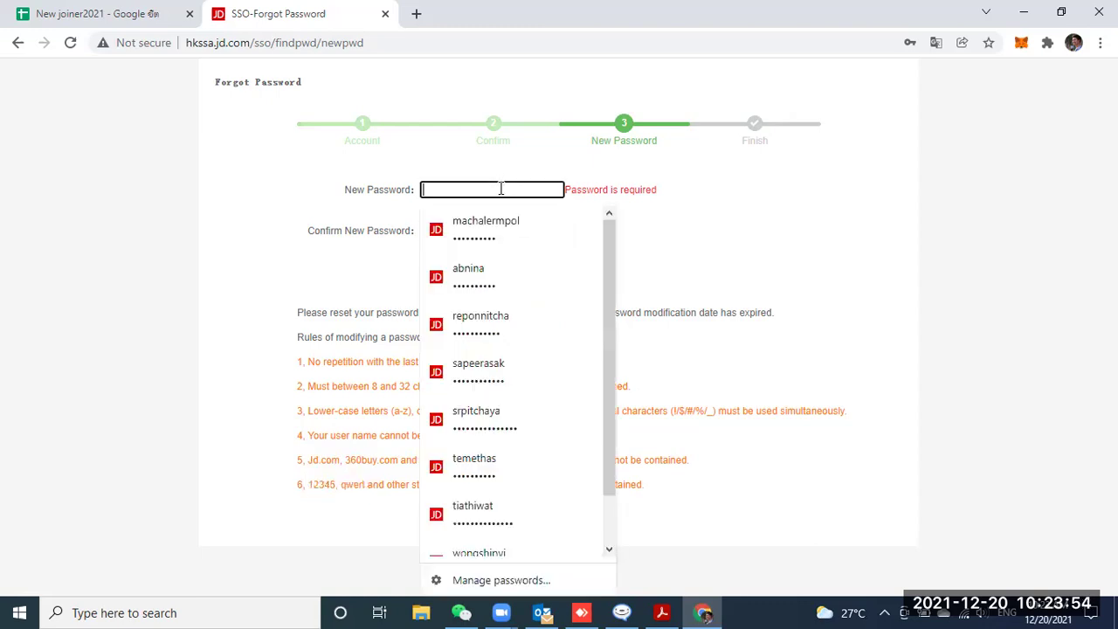
Dismiss the password suggestions, minimize Chrome, and bring Acrobat Reader back at page 40.
click(856, 262)
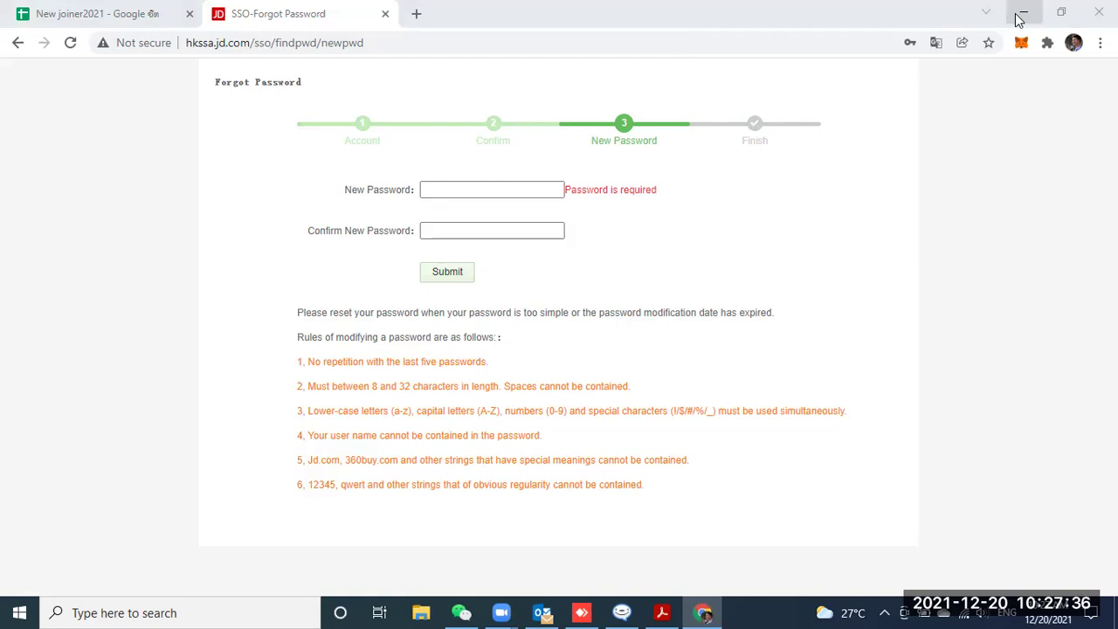
click(1029, 16)
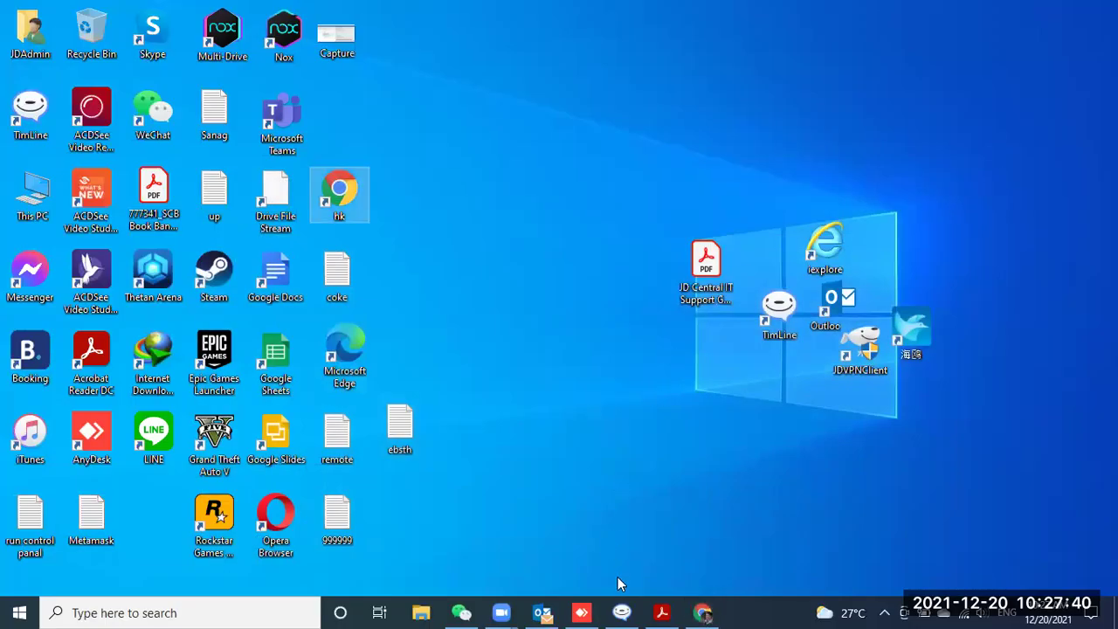
click(662, 612)
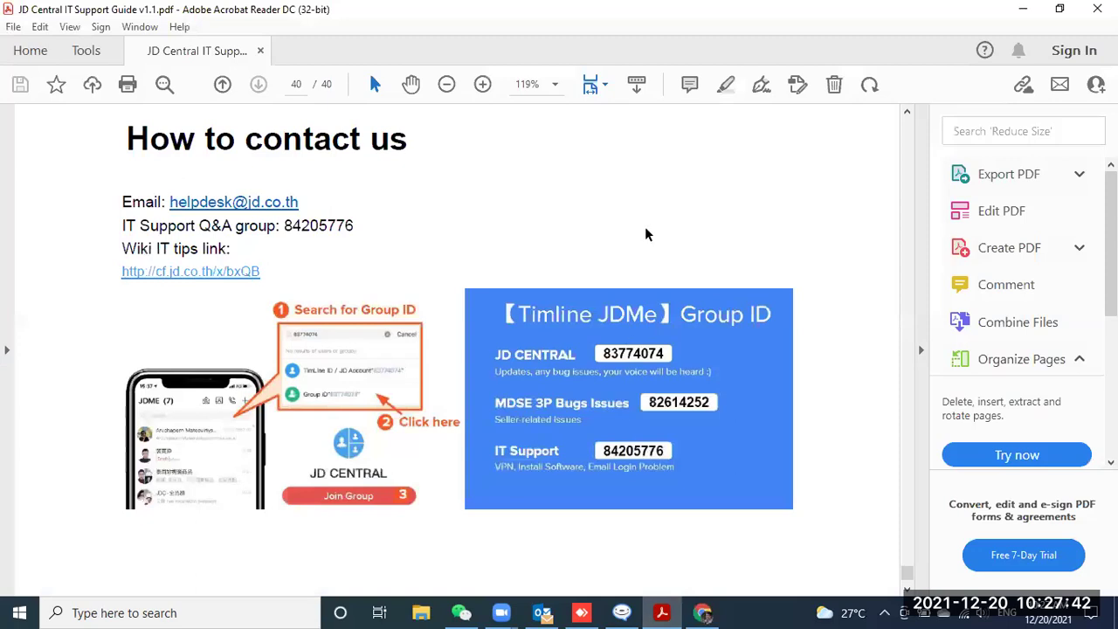
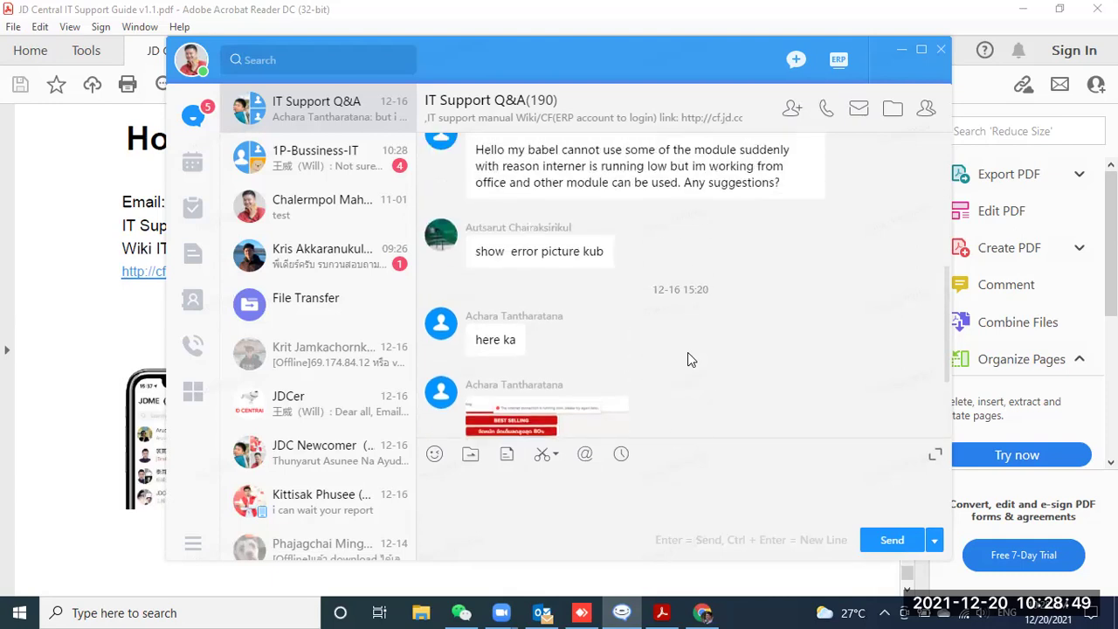
scroll(688, 352, up, 10)
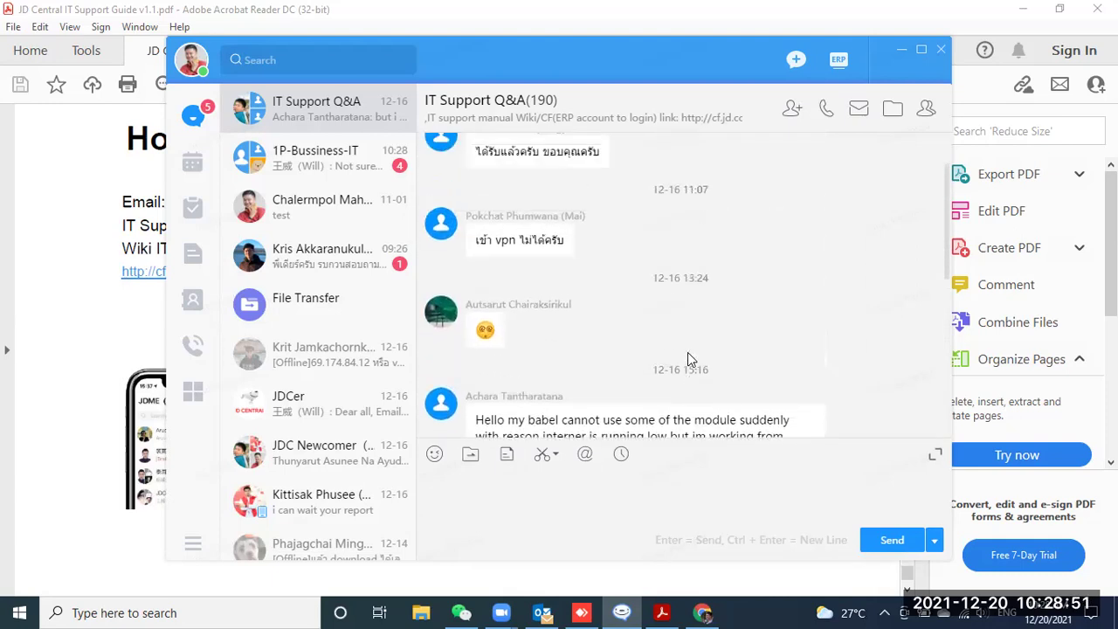
scroll(687, 352, up, 10)
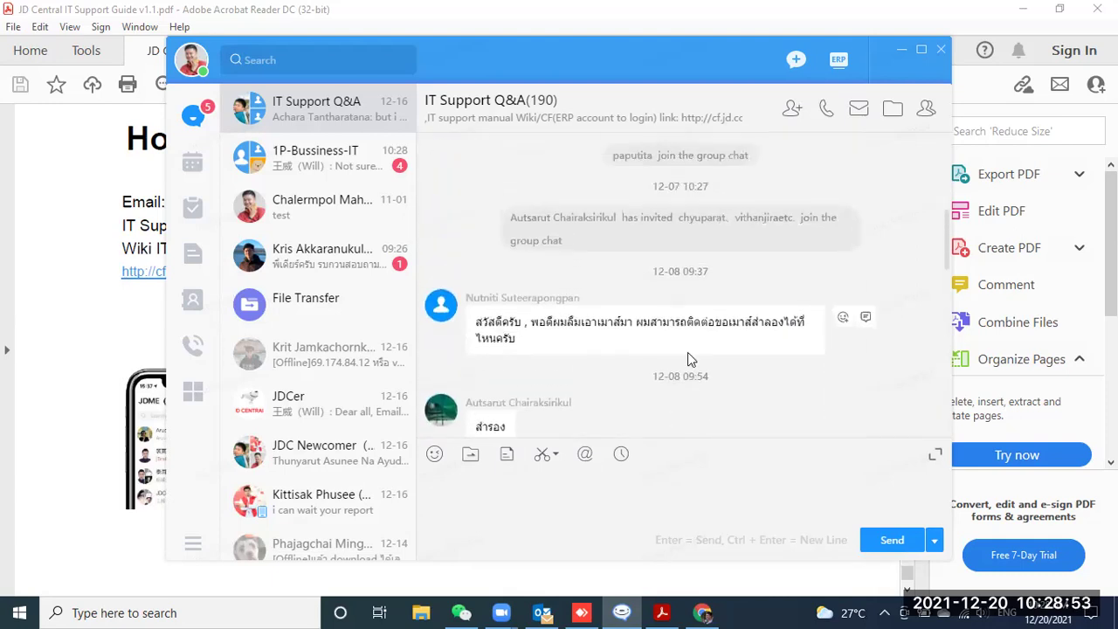
scroll(688, 352, up, 10)
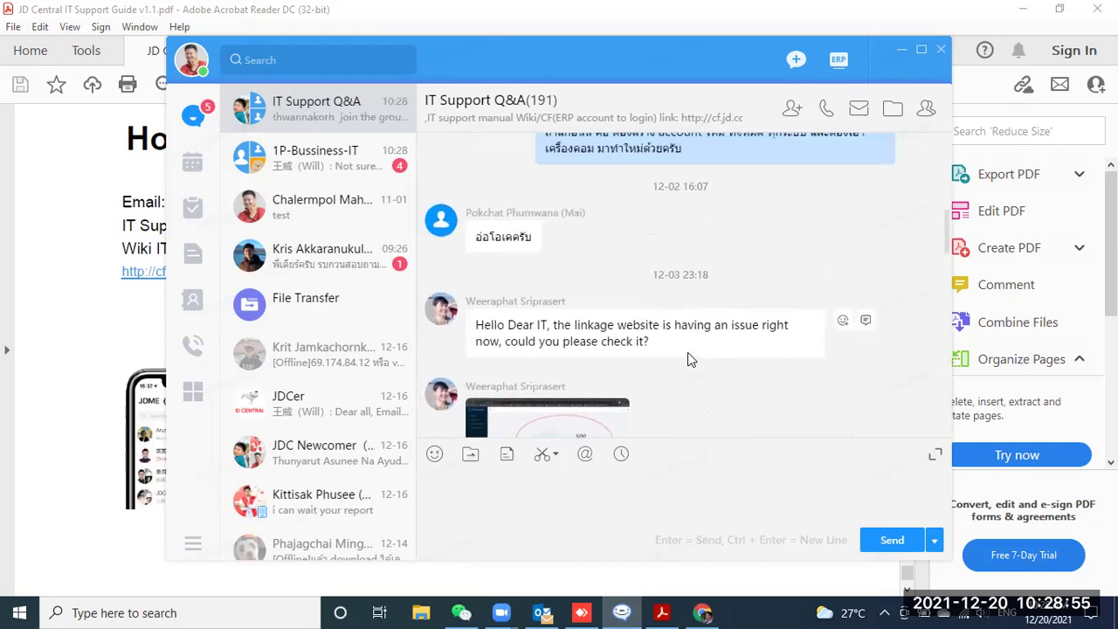
scroll(687, 354, up, 10)
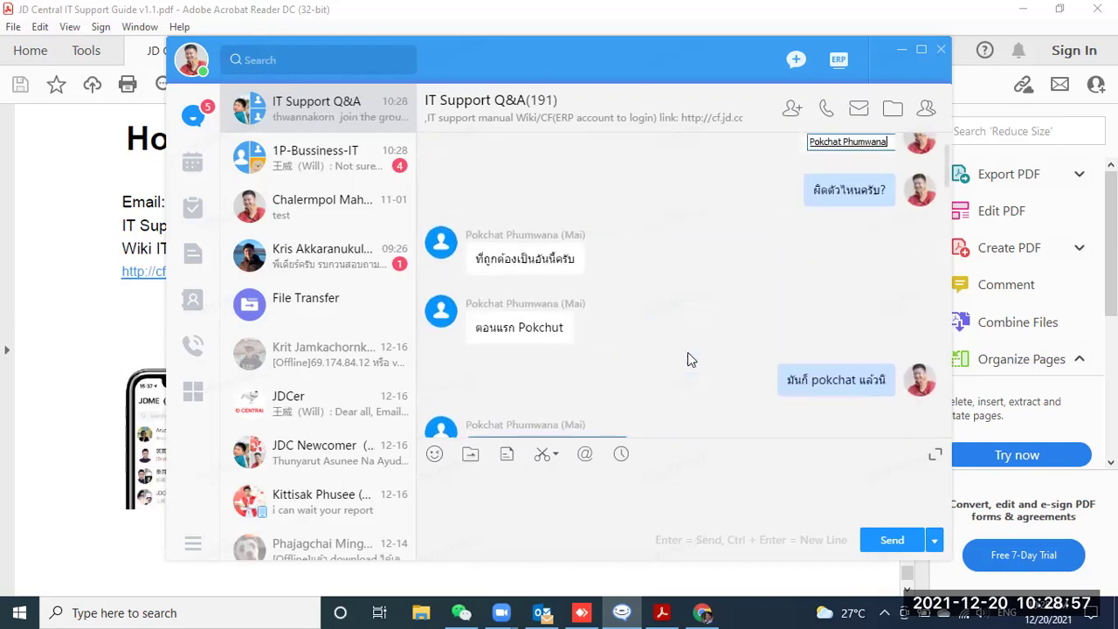
scroll(687, 354, up, 10)
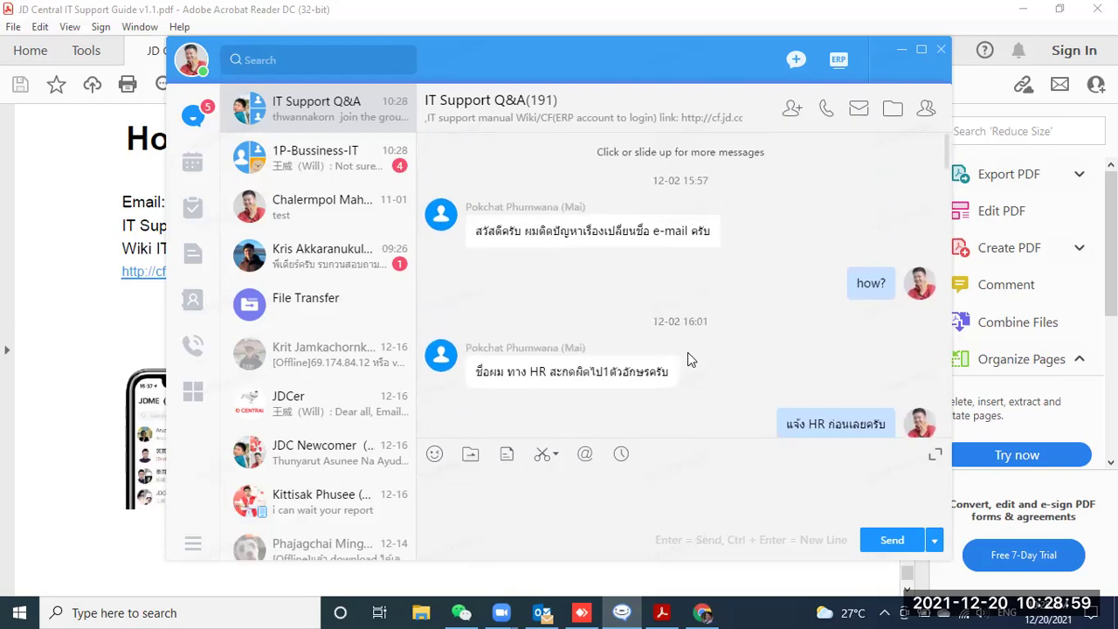
scroll(688, 352, up, 5)
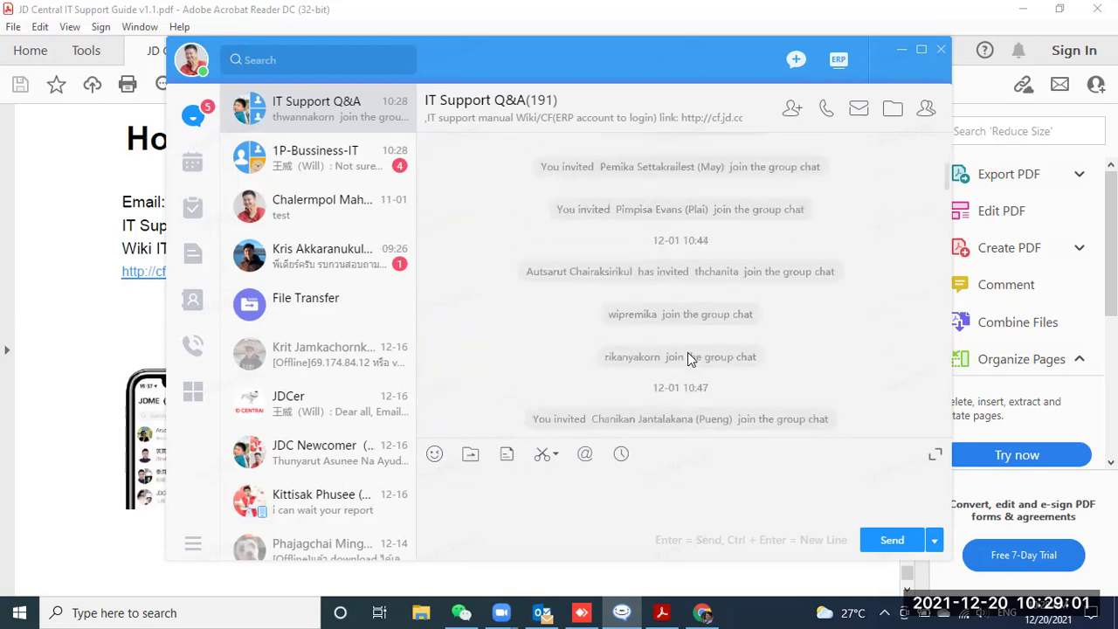
scroll(687, 352, down, 15)
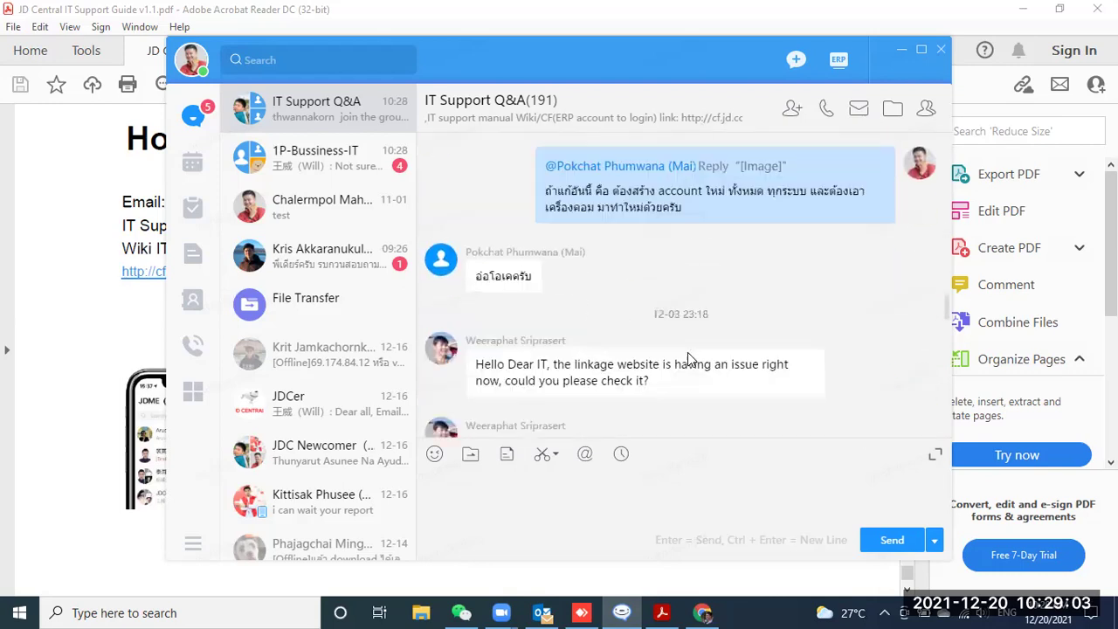
click(666, 487)
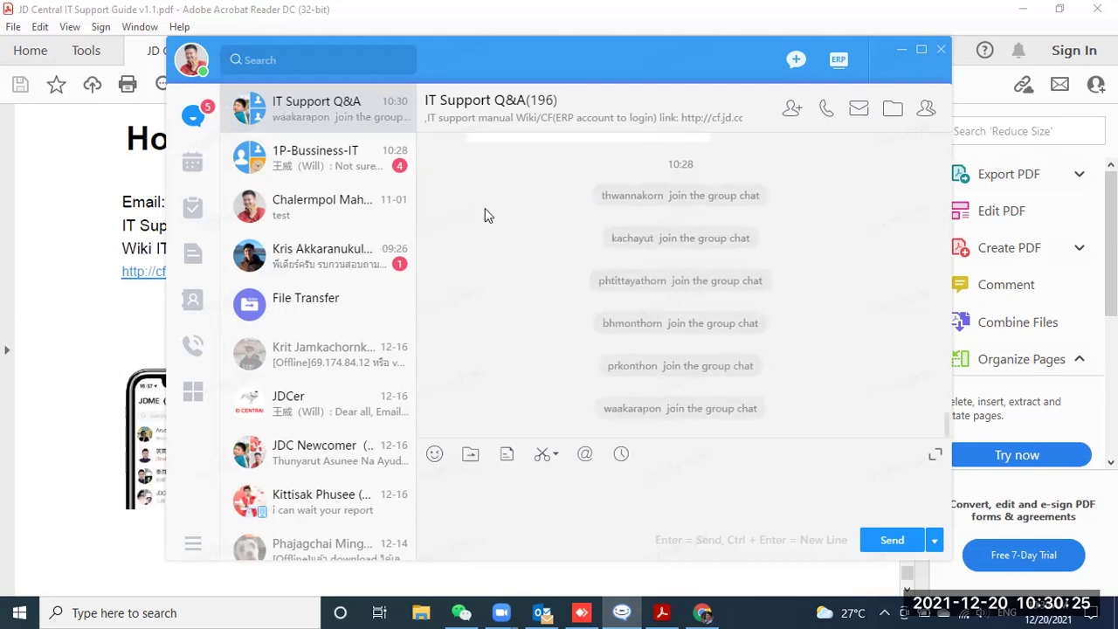
Invite a contact to IT Support Q&A by searching their pasted account id and confirming.
click(790, 108)
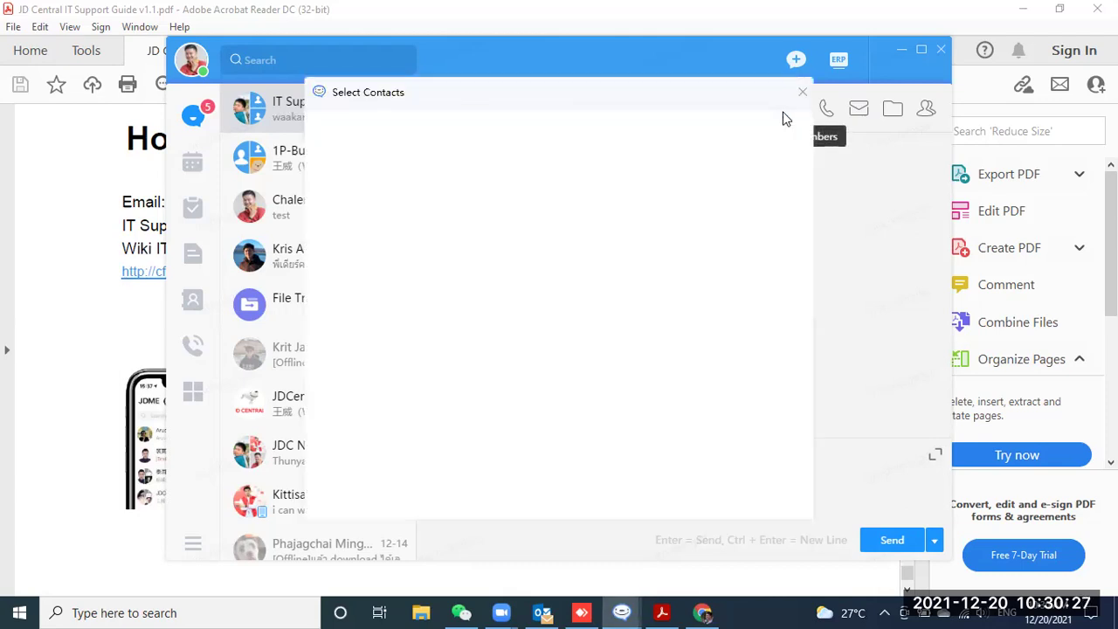
click(517, 125)
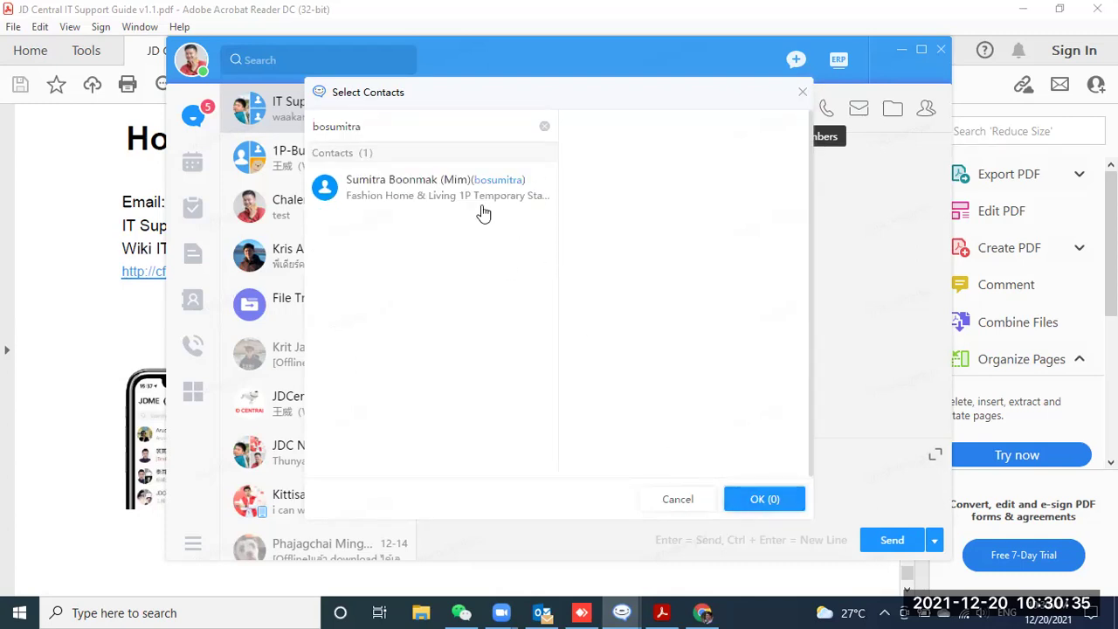
click(469, 180)
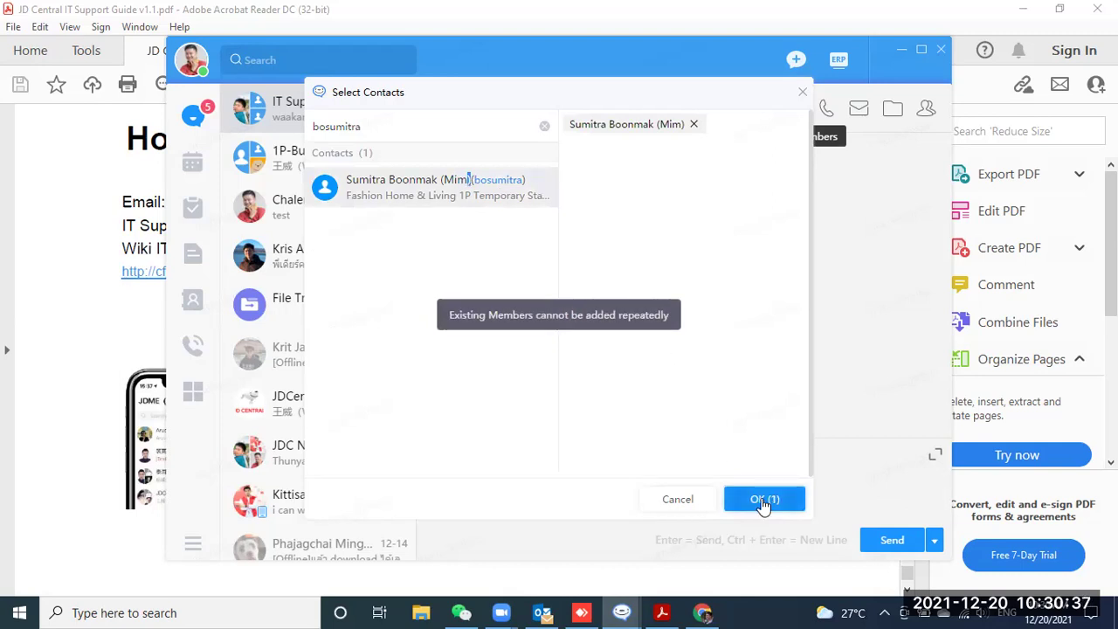
click(763, 501)
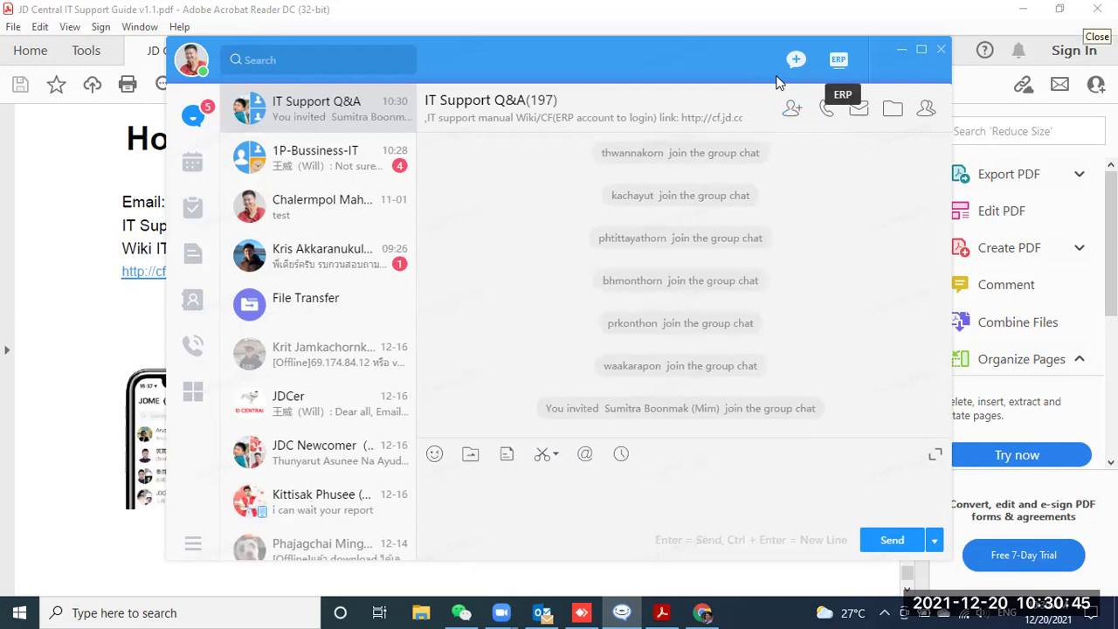
Minimize Acrobat, close the TimLine chat window, and relaunch TimLine from the desktop icon.
click(1023, 8)
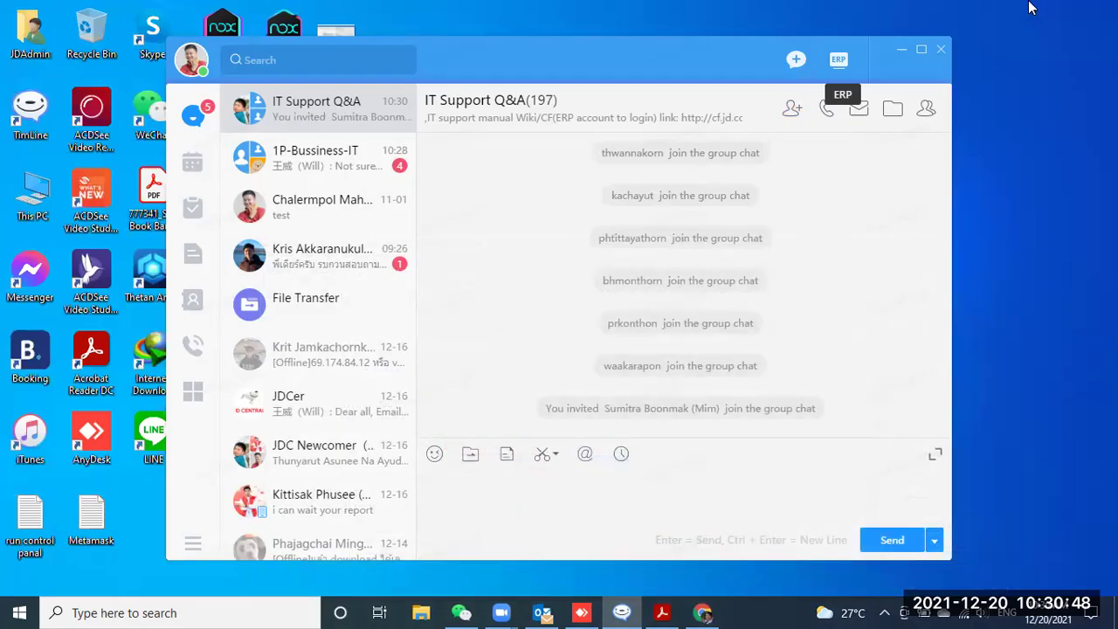
click(941, 50)
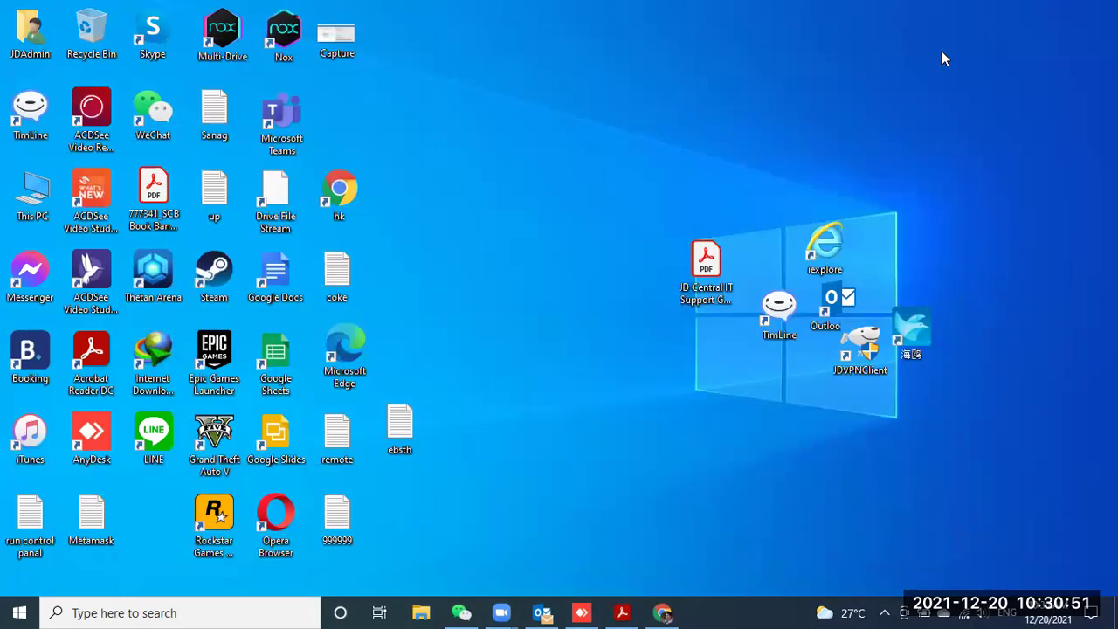
double_click(764, 339)
Try signing in twice, dismiss the refused login window, and show the hidden tray icons.
click(661, 322)
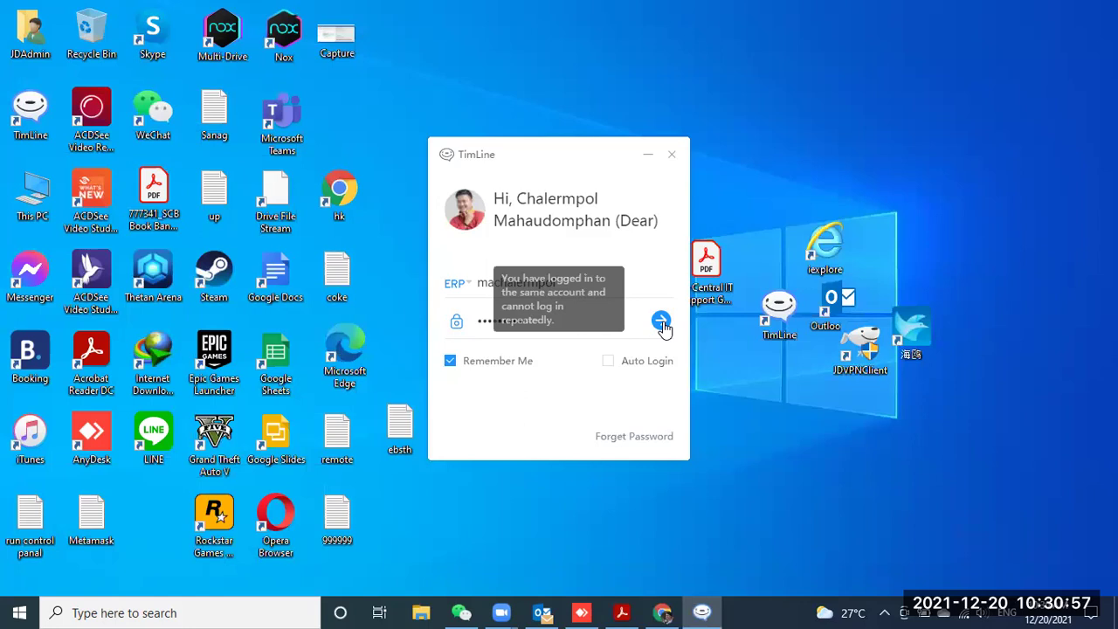
click(662, 324)
click(672, 157)
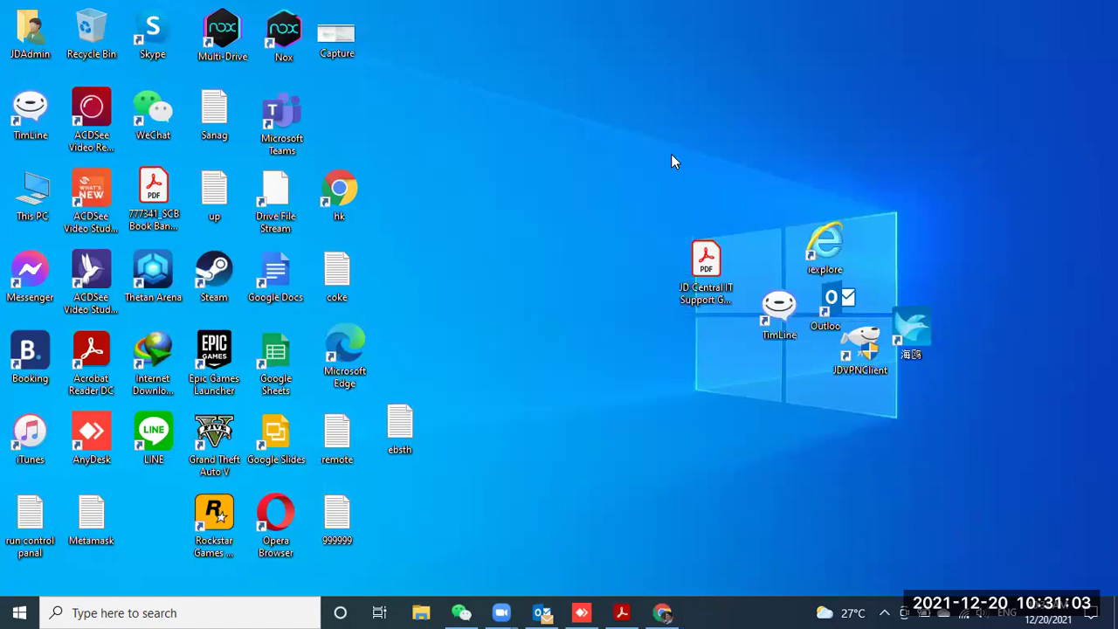
click(884, 613)
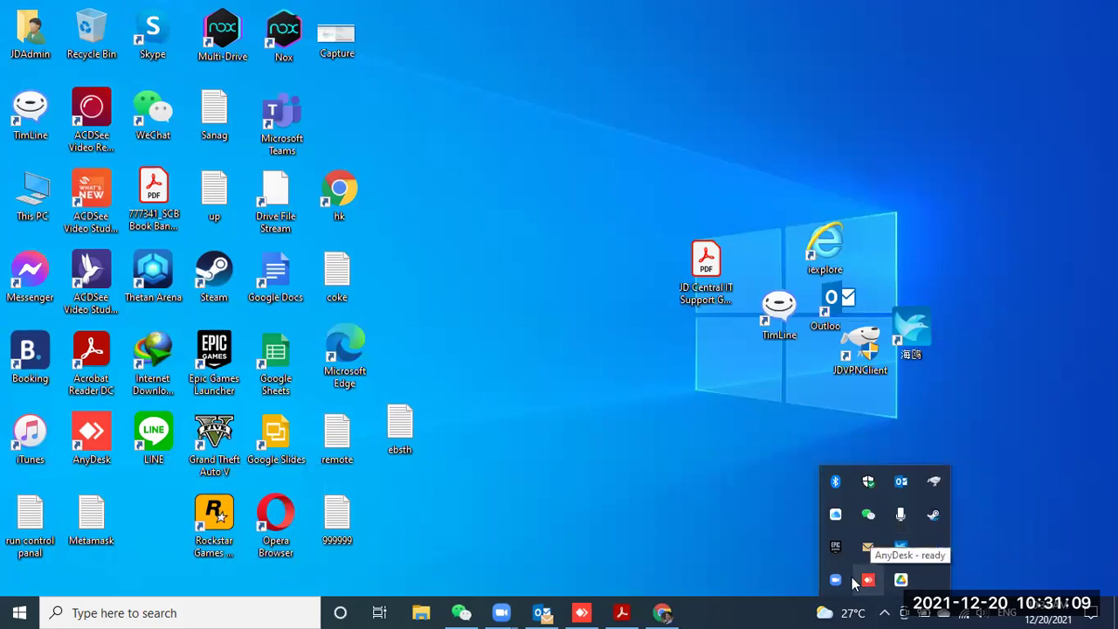
Open the unread 1P-Bussiness-IT group chat from the tray, then dismiss the unread-message preview.
mouse_move(901, 515)
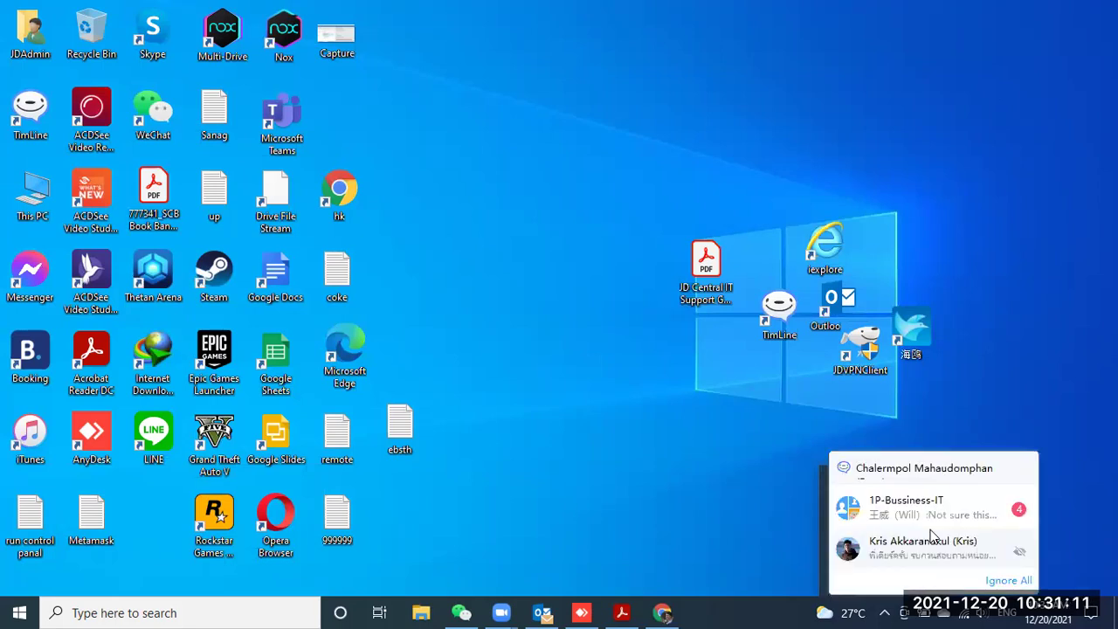
click(973, 501)
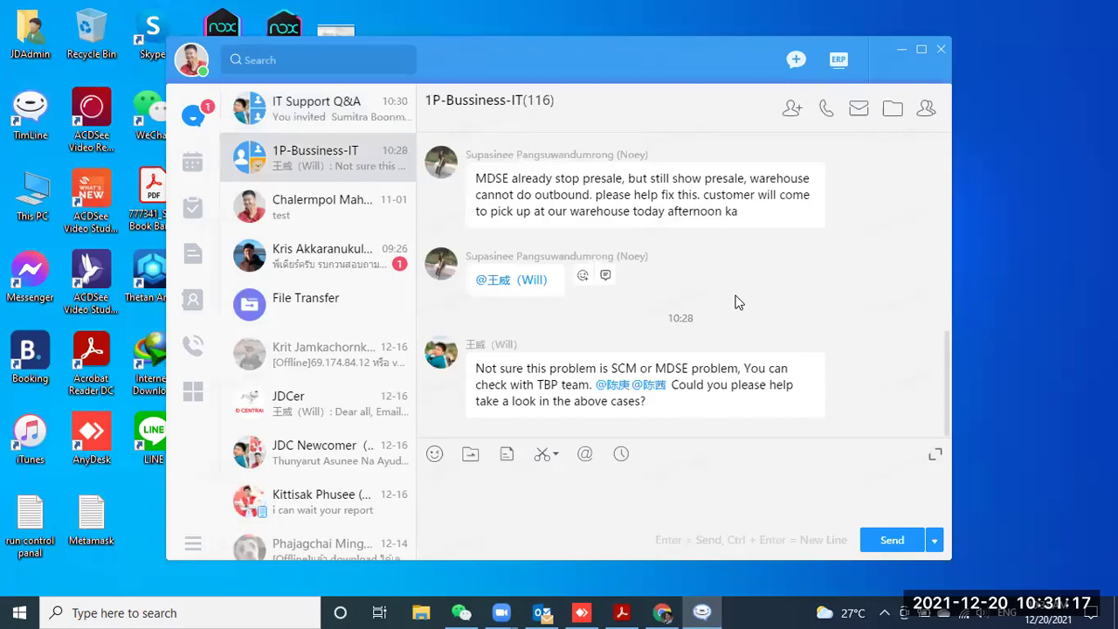
click(883, 611)
mouse_move(931, 573)
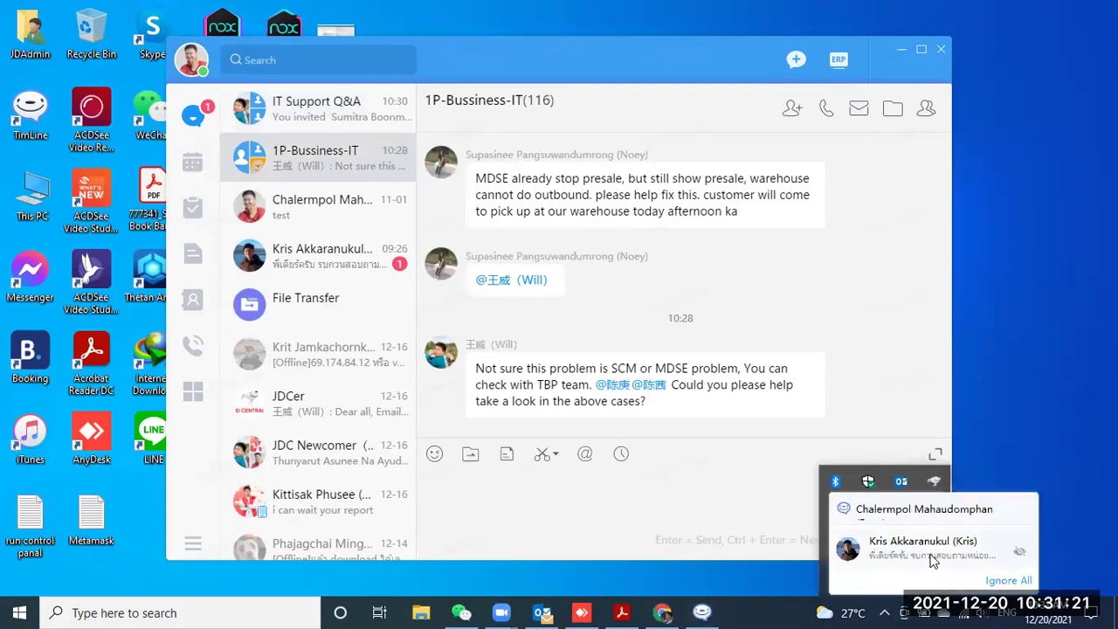
click(1090, 388)
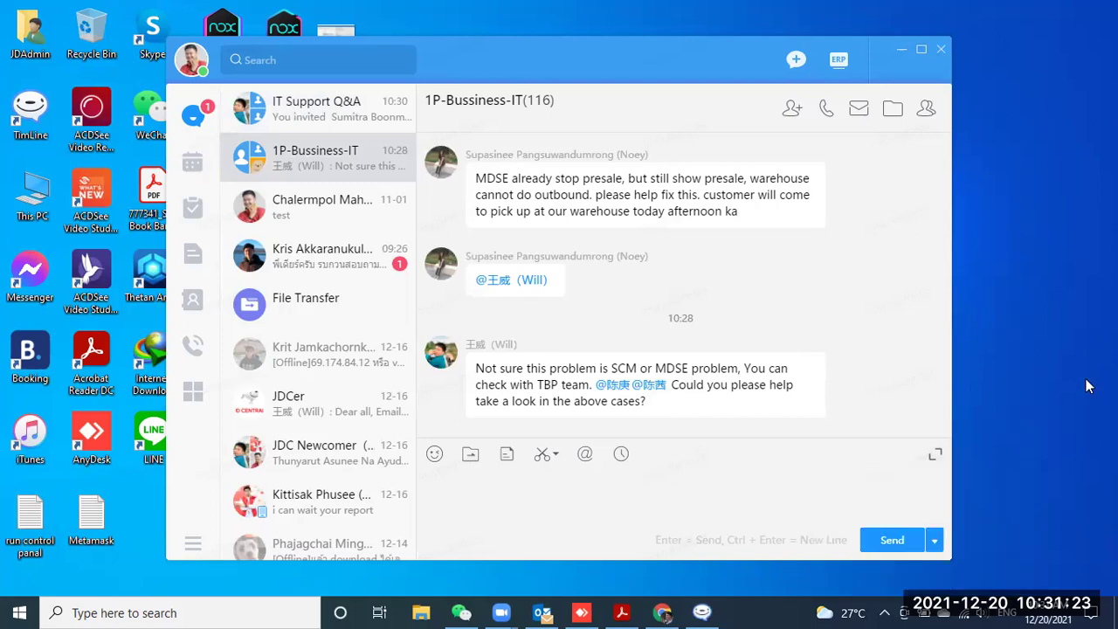
Open the colleague's unread direct chat, then close and restore TimLine from the tray.
click(883, 611)
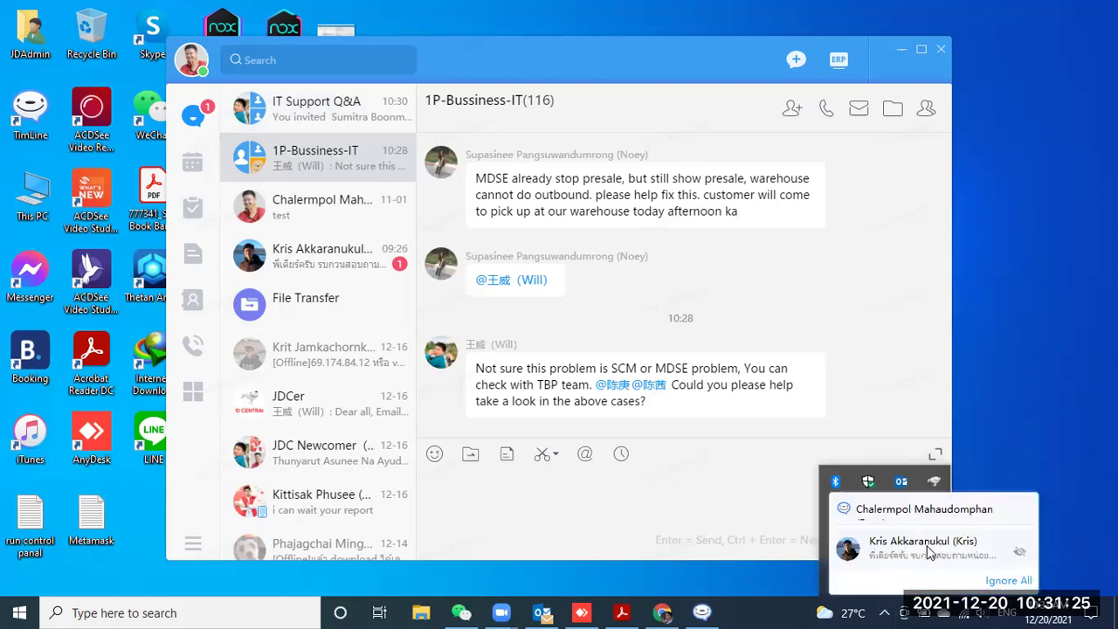
click(327, 263)
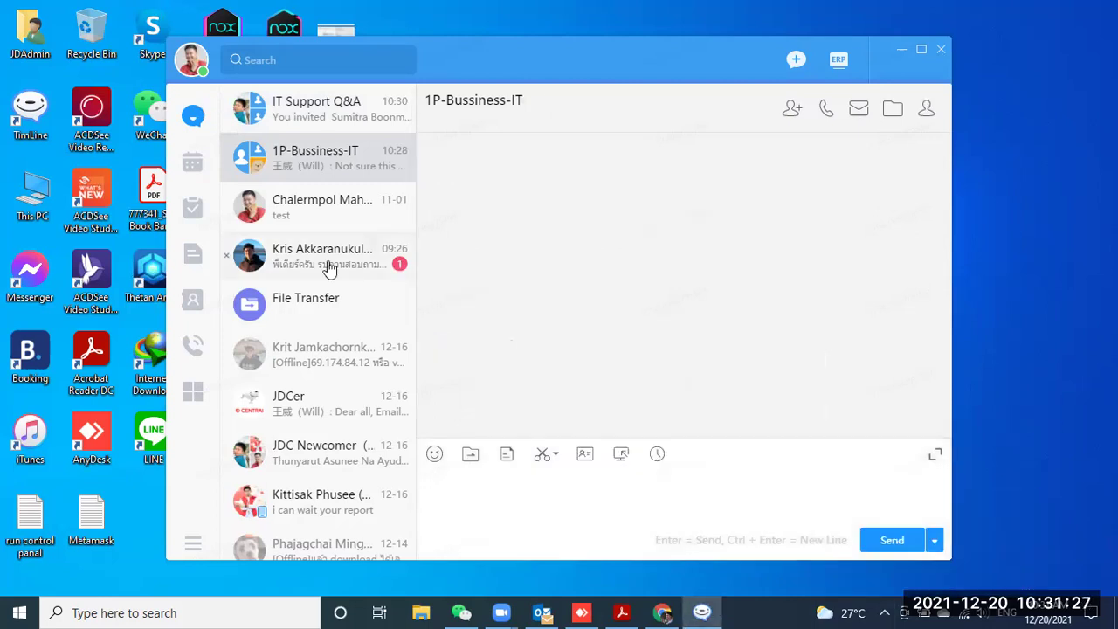
click(940, 49)
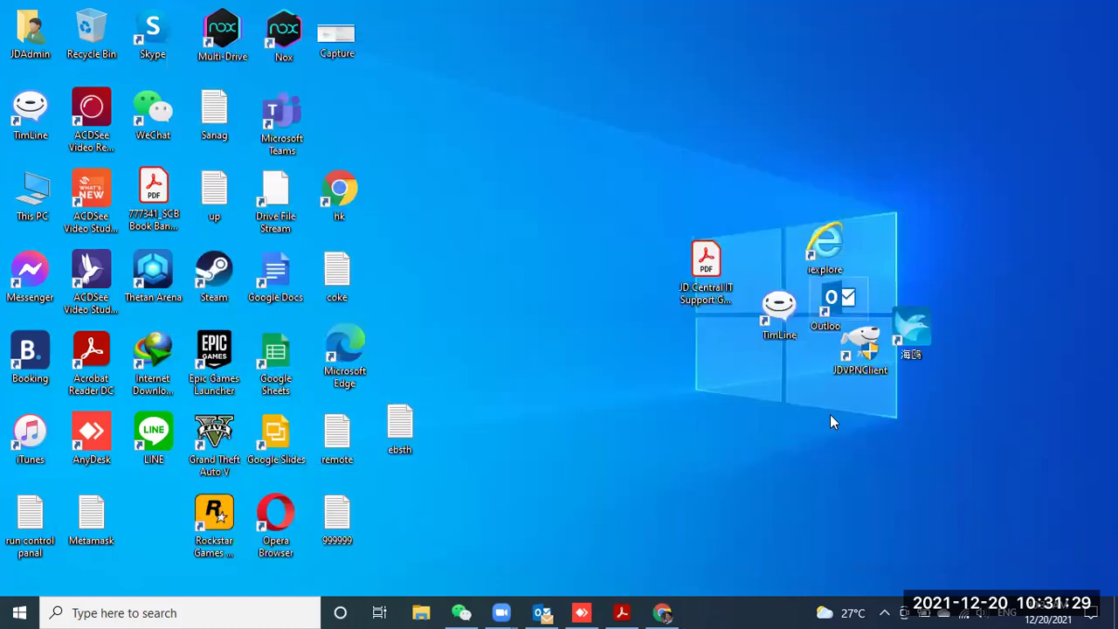
click(884, 612)
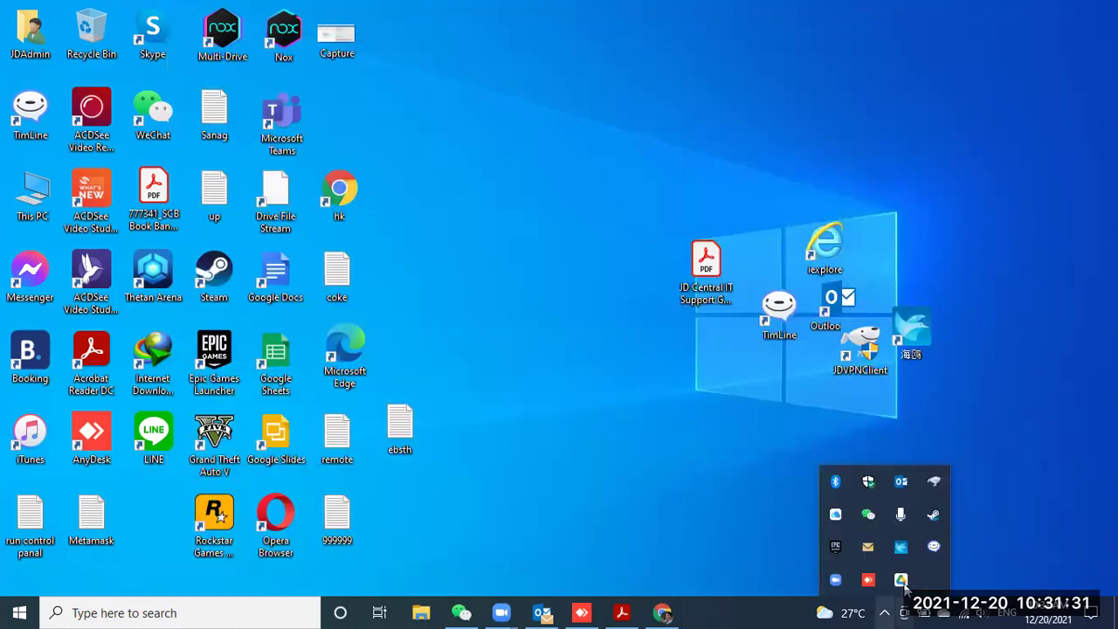
click(934, 548)
click(634, 498)
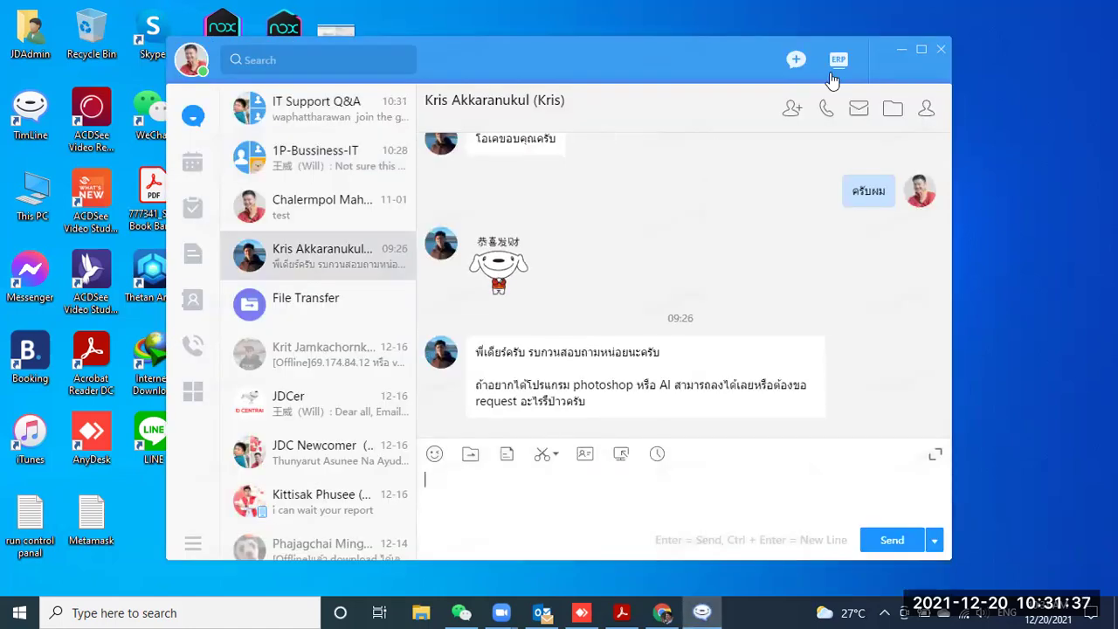
Hide TimLine, select its desktop shortcut, and restore the chat window from the taskbar.
click(900, 51)
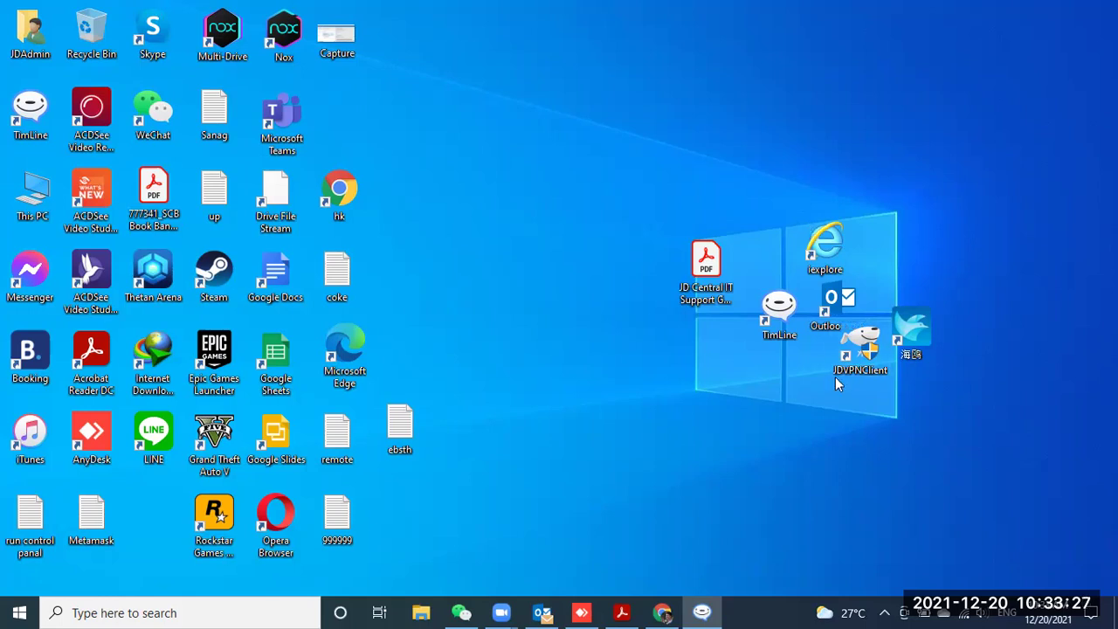
click(779, 310)
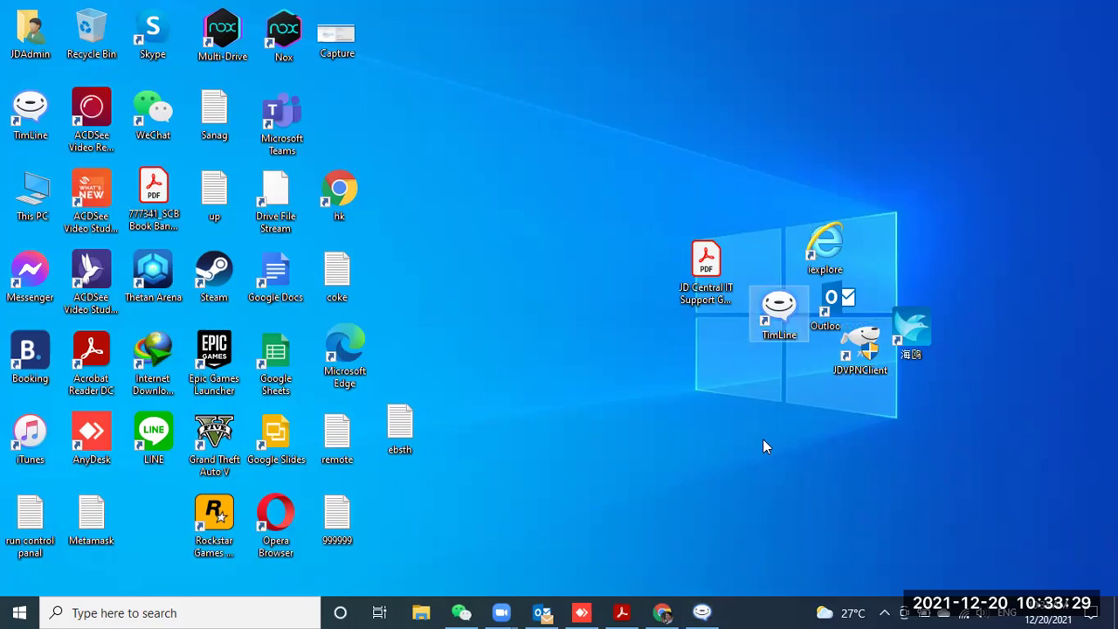
click(701, 612)
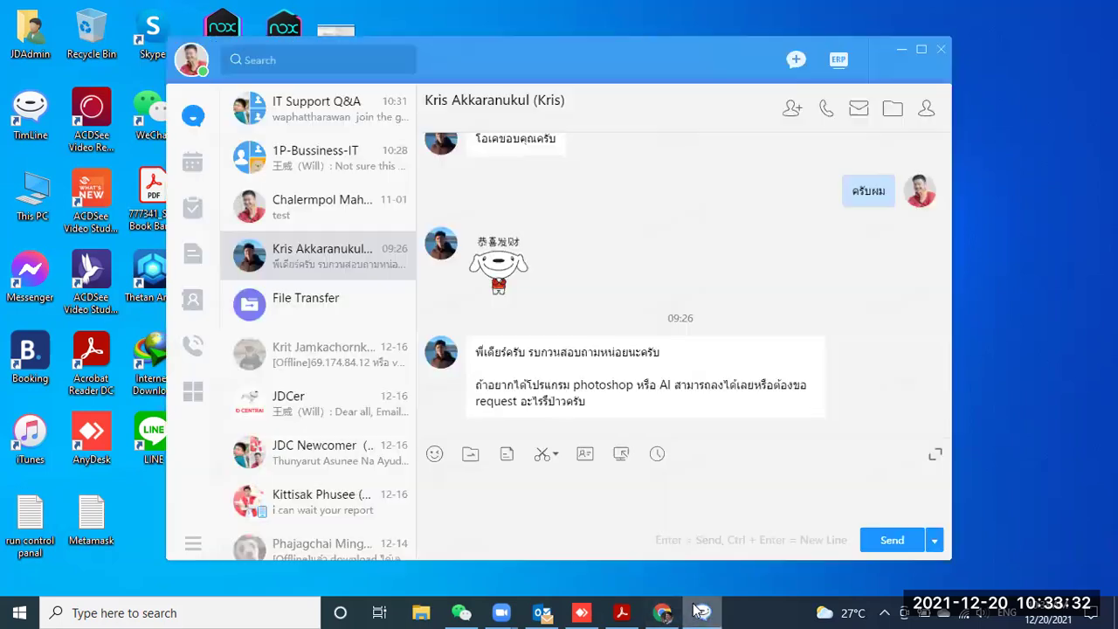
Search chats for the pasted group id and open the IT Support Q&A group.
click(299, 60)
text(84205776)
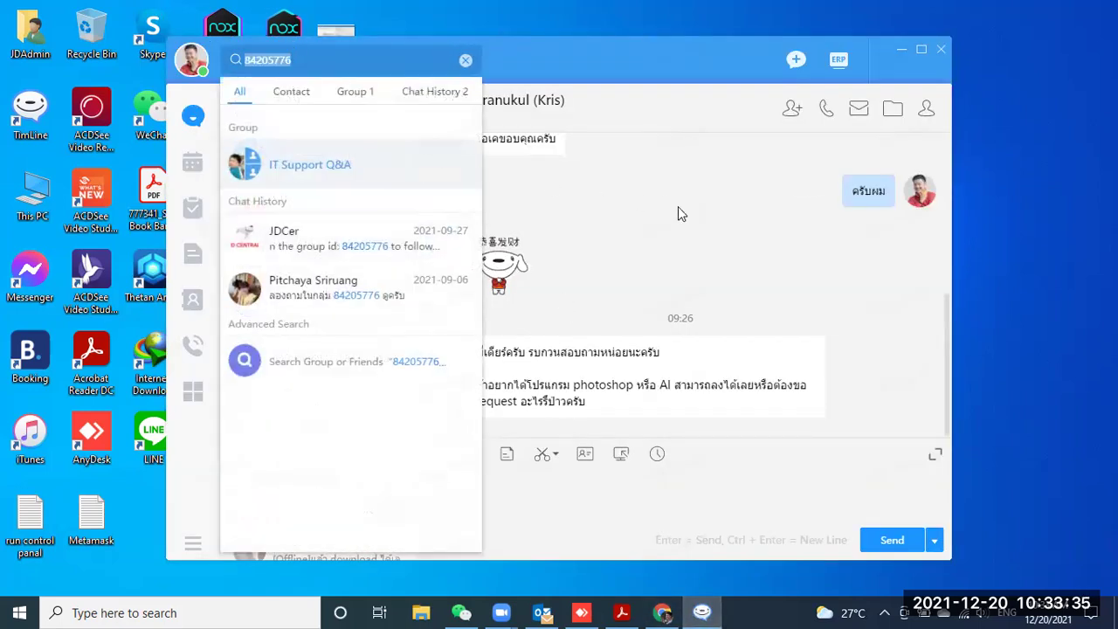
click(439, 150)
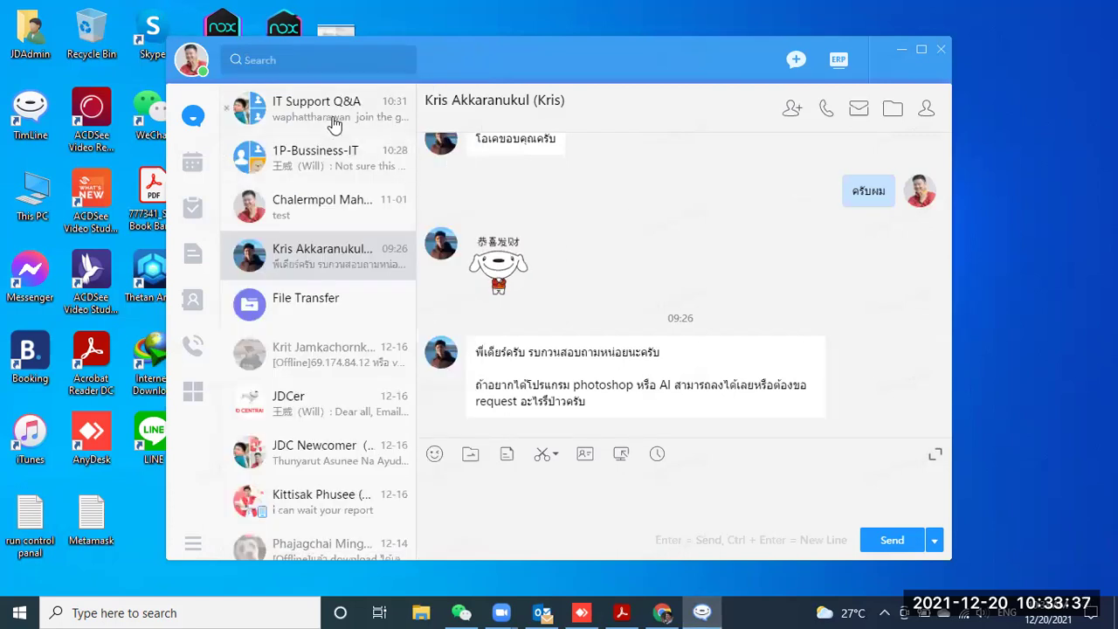
click(334, 122)
Add a new member by searching their pasted account id, selecting them, and confirming.
click(789, 109)
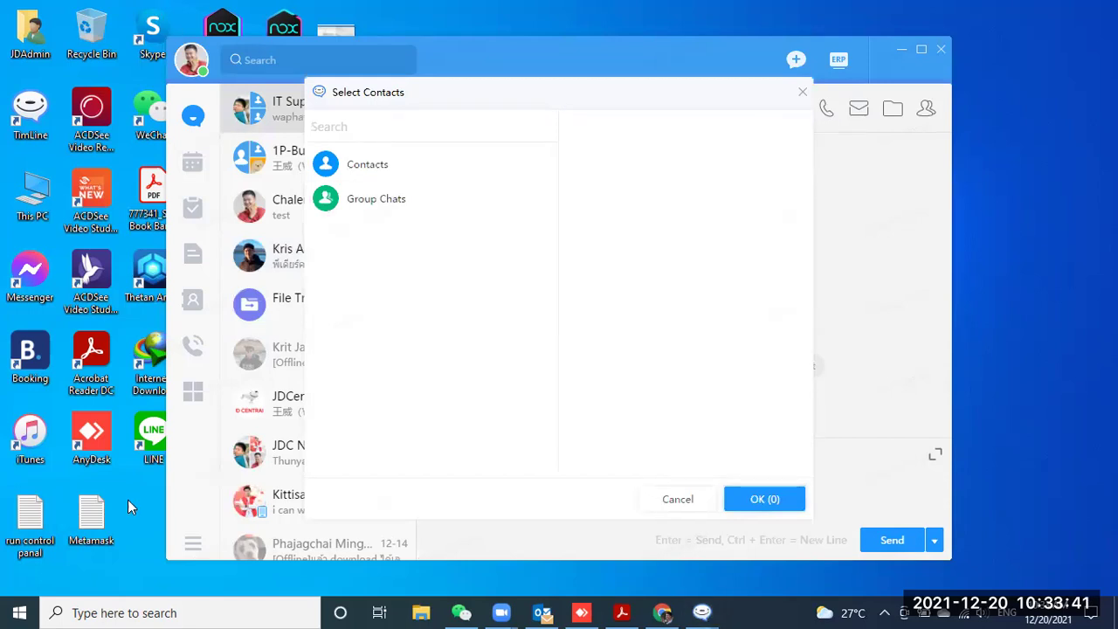
click(387, 127)
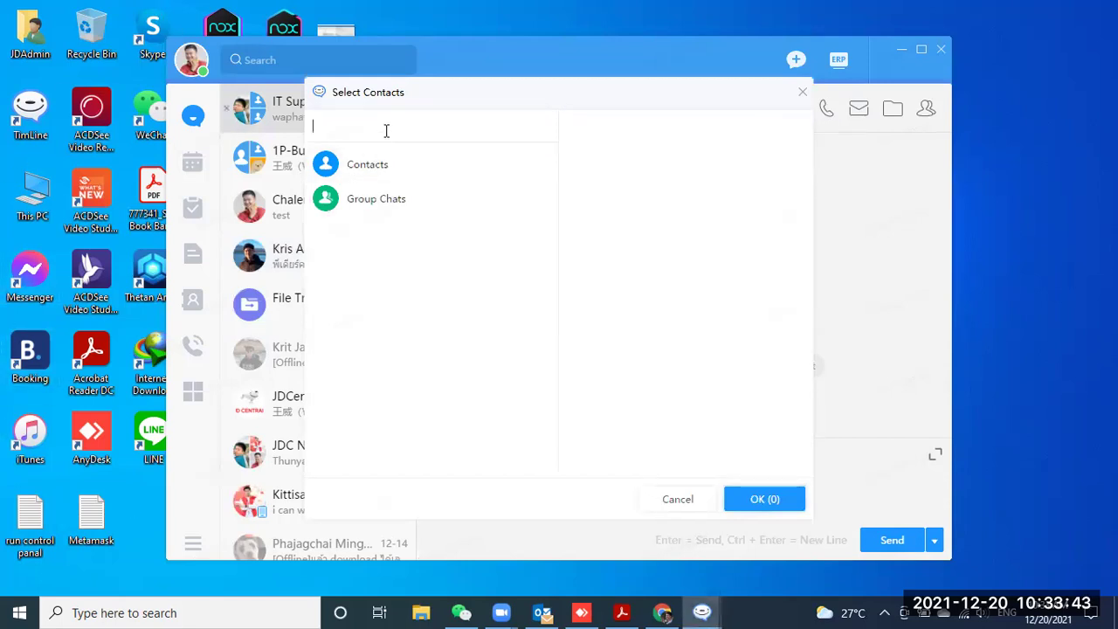
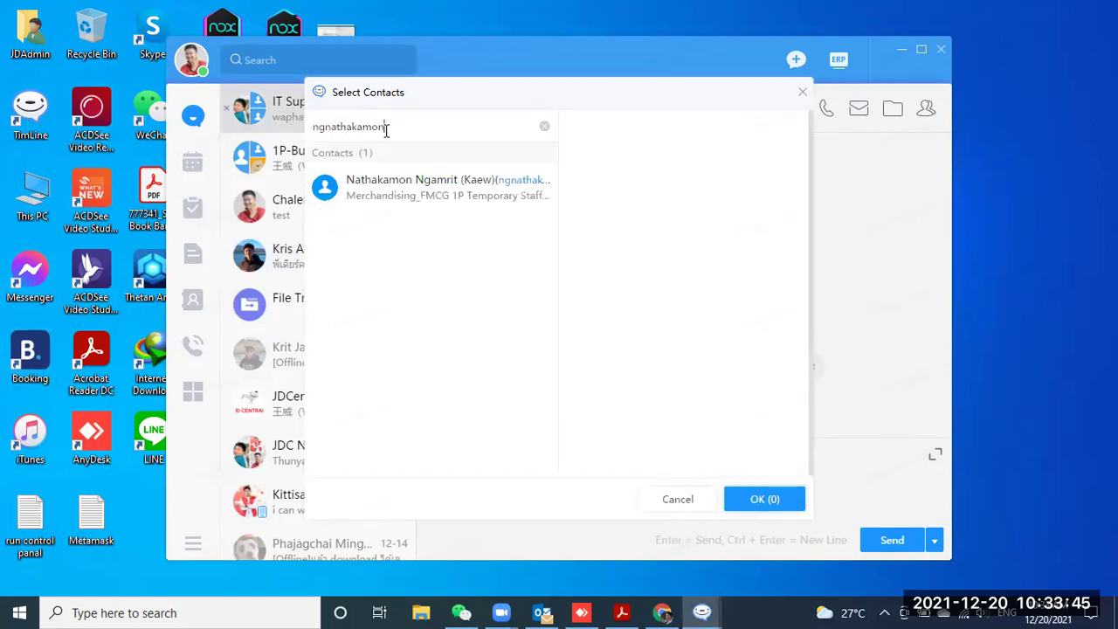
click(445, 200)
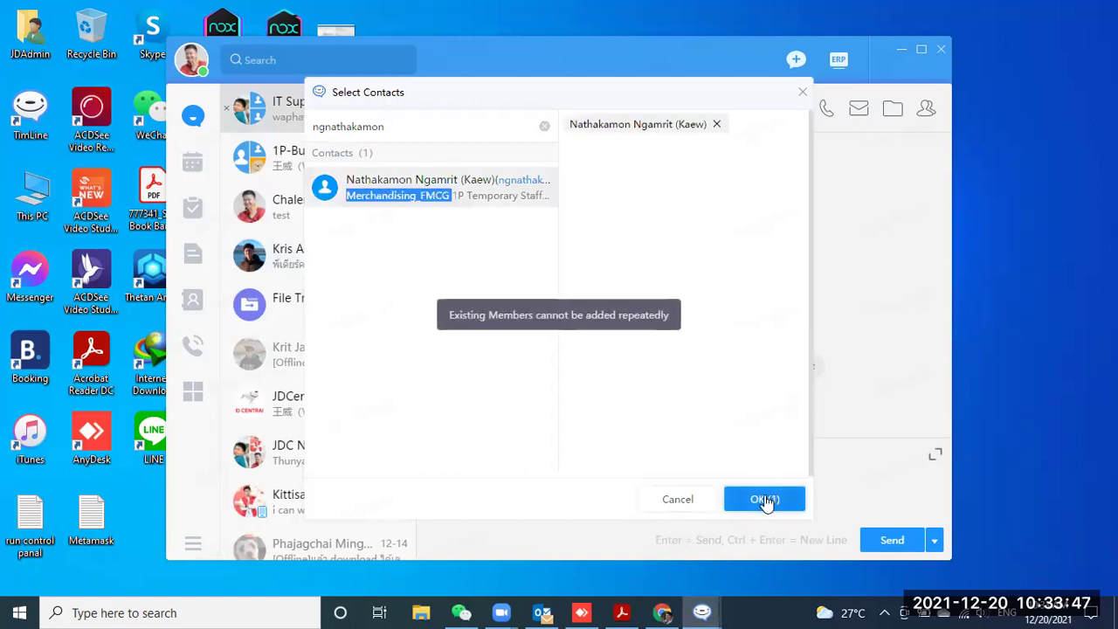
click(764, 500)
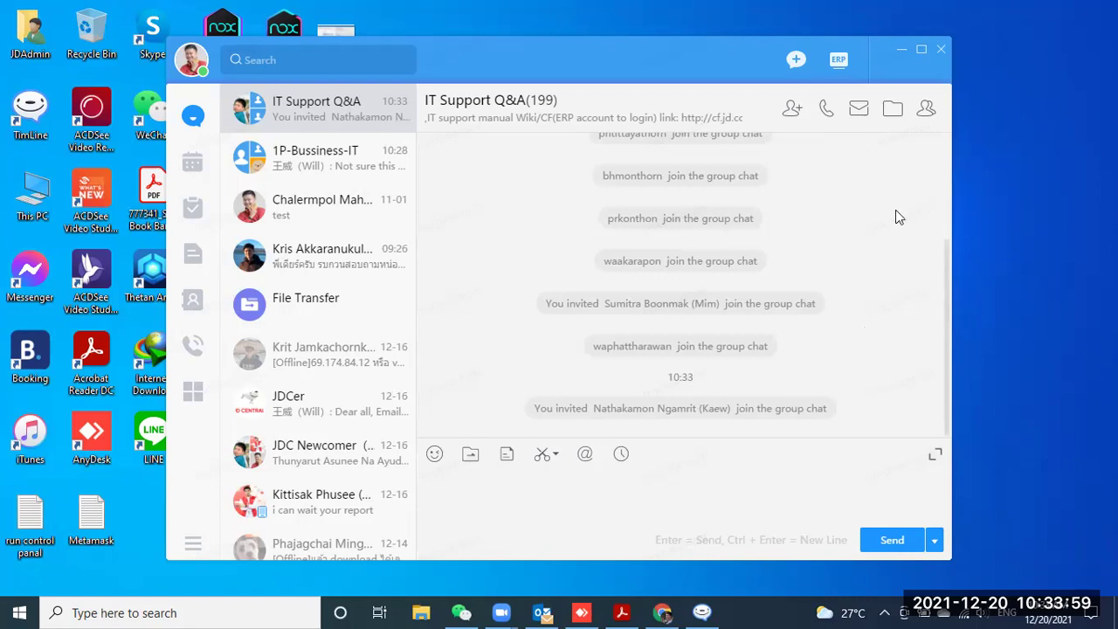
Focus the group chat's message box, then close the TimLine window.
click(665, 519)
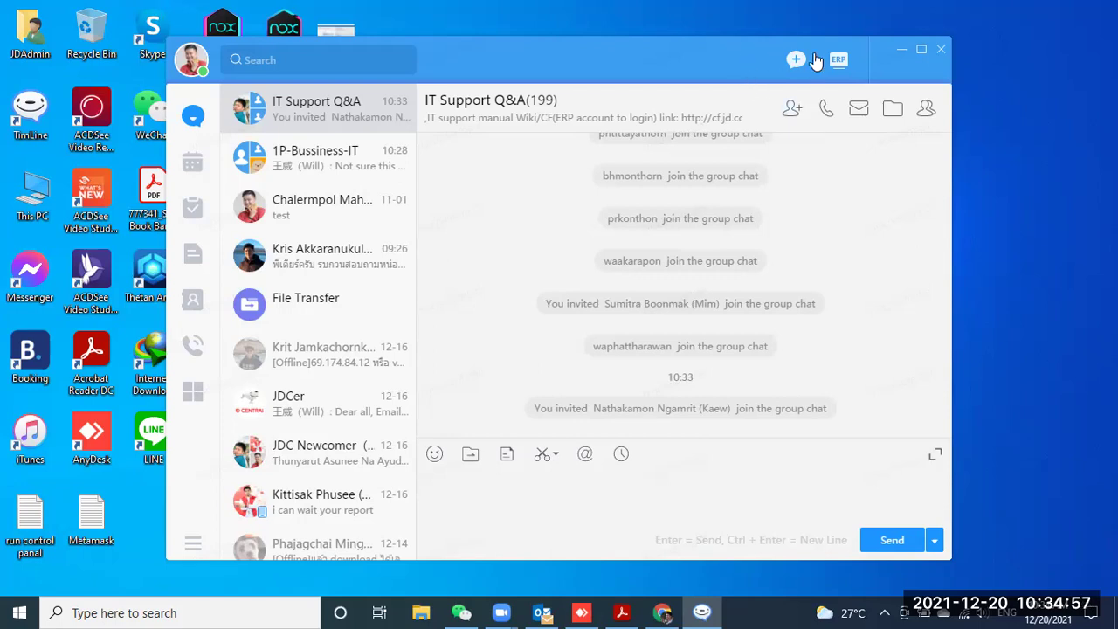
click(939, 51)
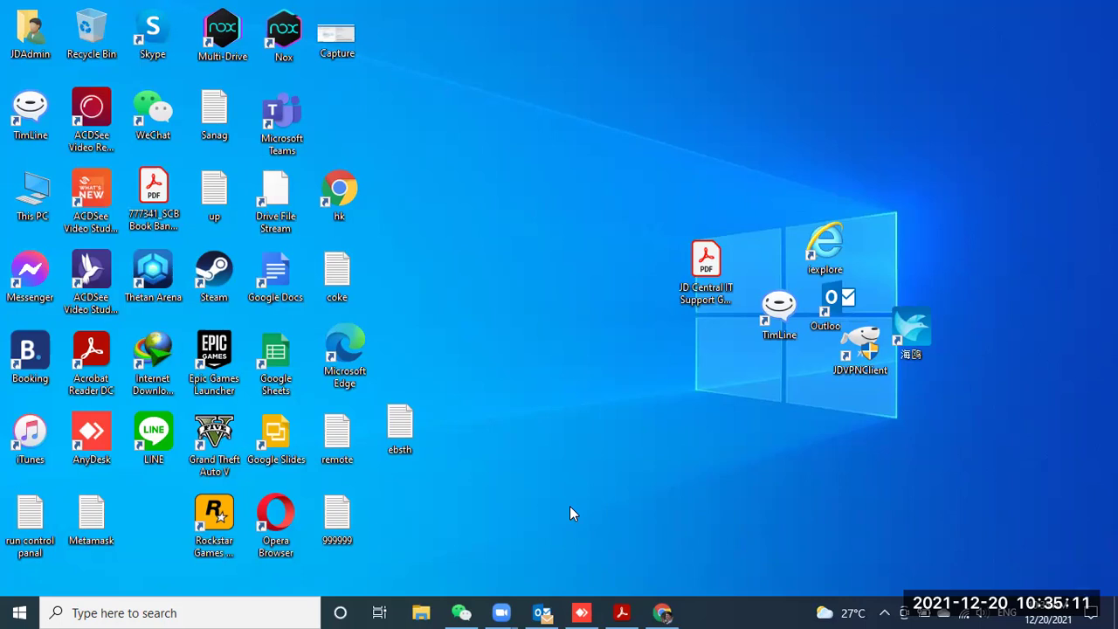
Open WeChat's dear chat and view its Message-list phone screenshot in the image viewer.
click(461, 611)
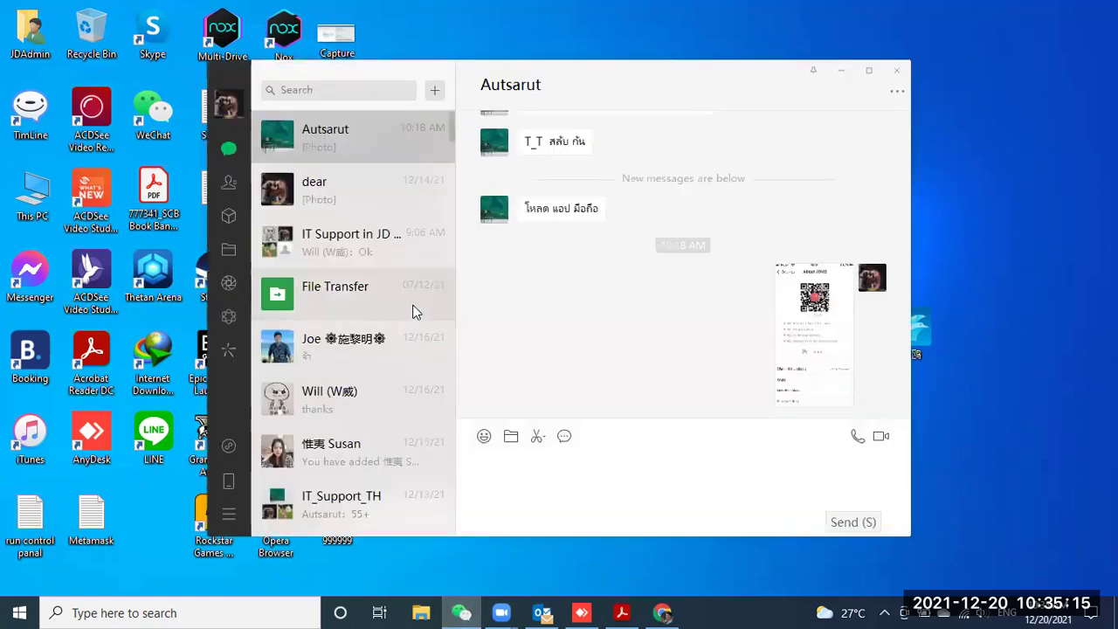
click(360, 192)
scroll(526, 254, up, 5)
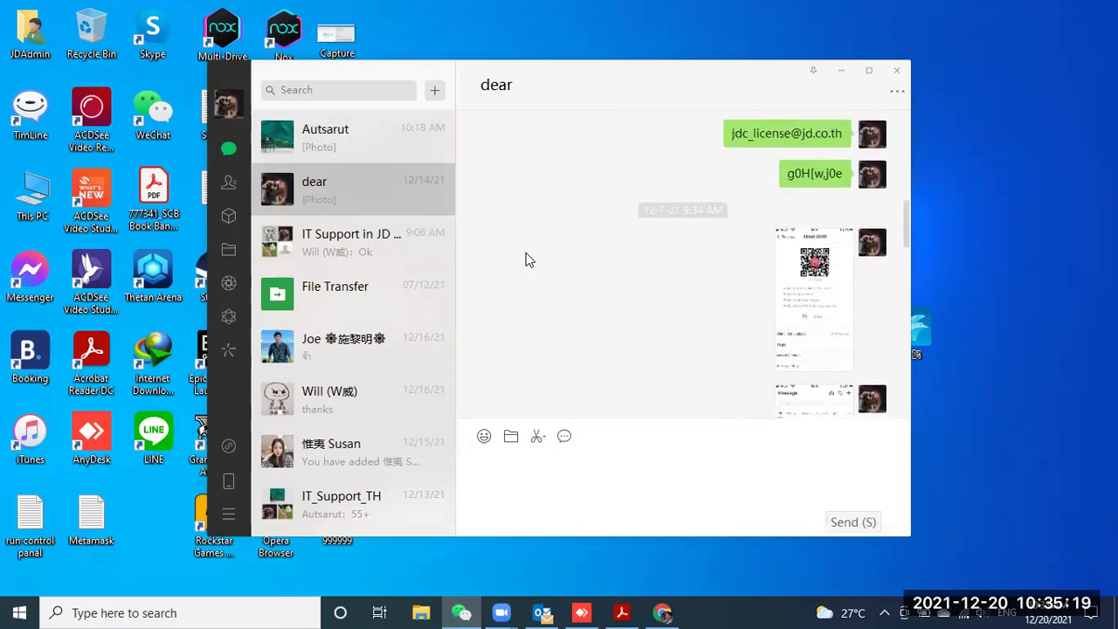
scroll(646, 294, down, 3)
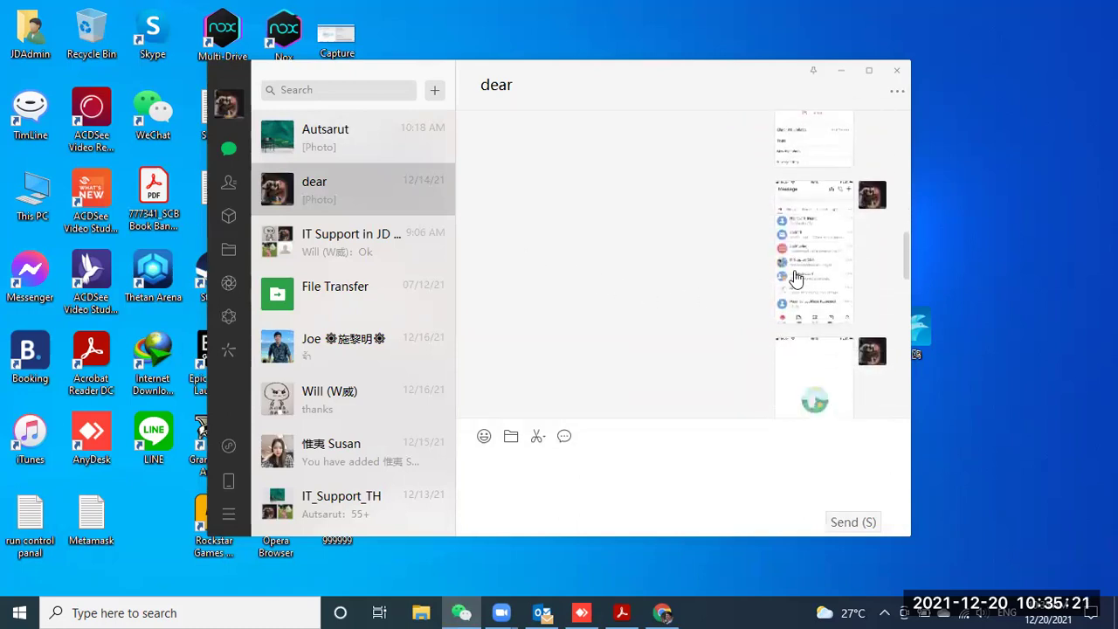
click(797, 278)
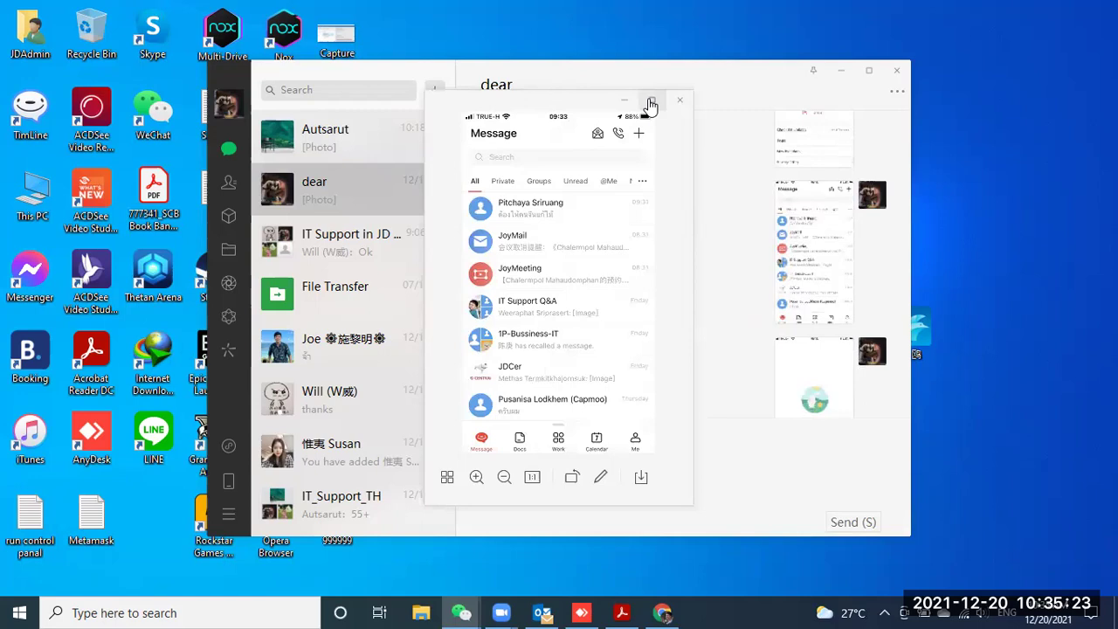
Maximize and zoom the image viewer, then page past Inbox to the Work tab screenshot.
click(651, 102)
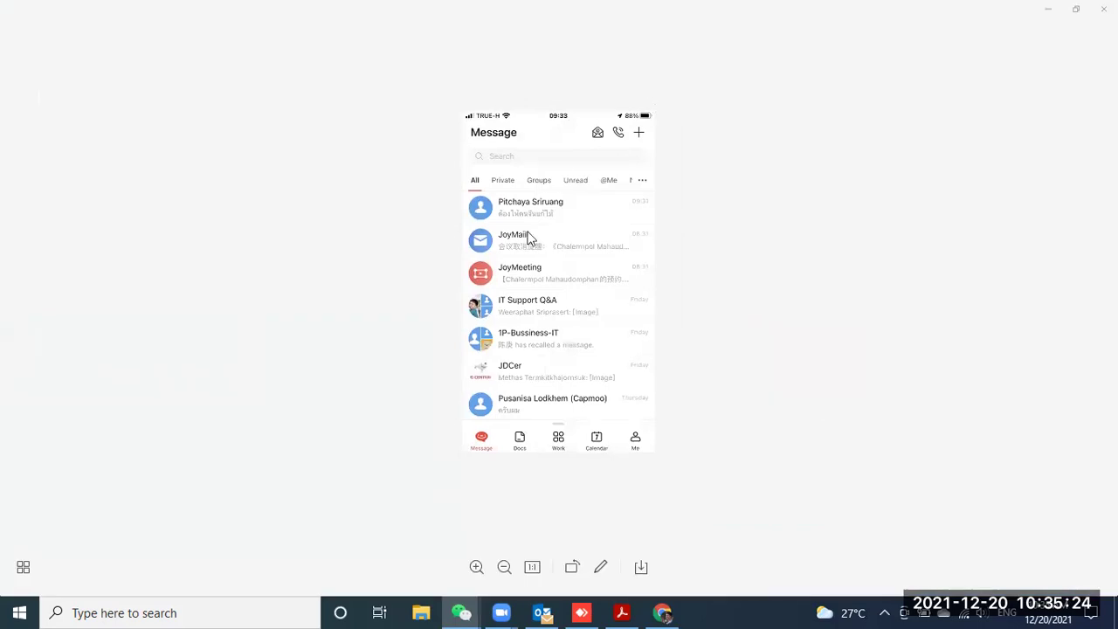
click(478, 568)
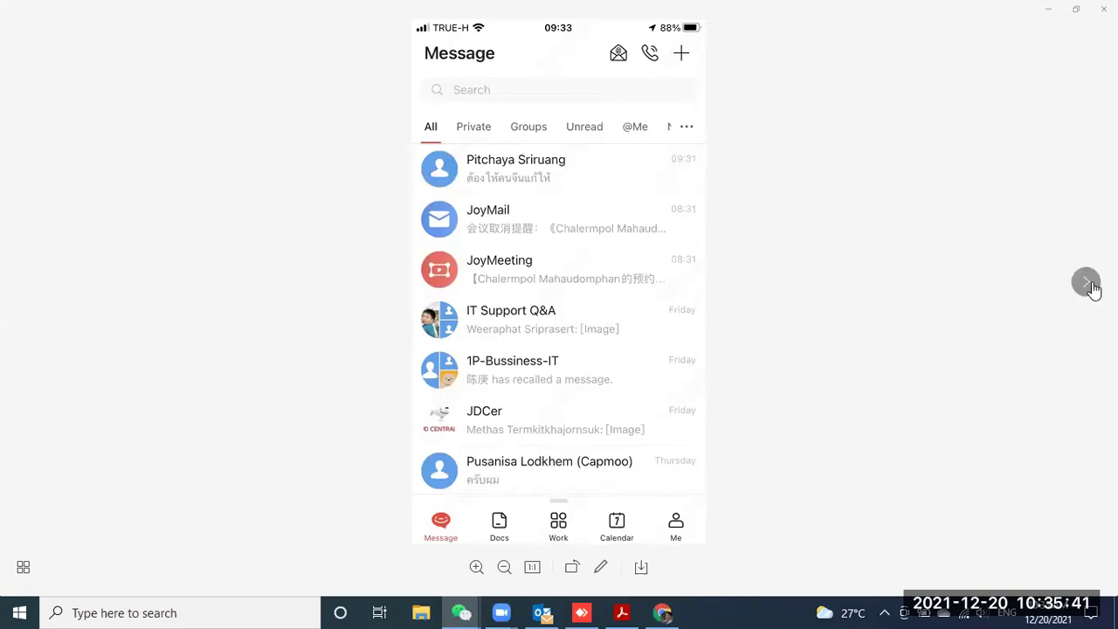
click(1088, 283)
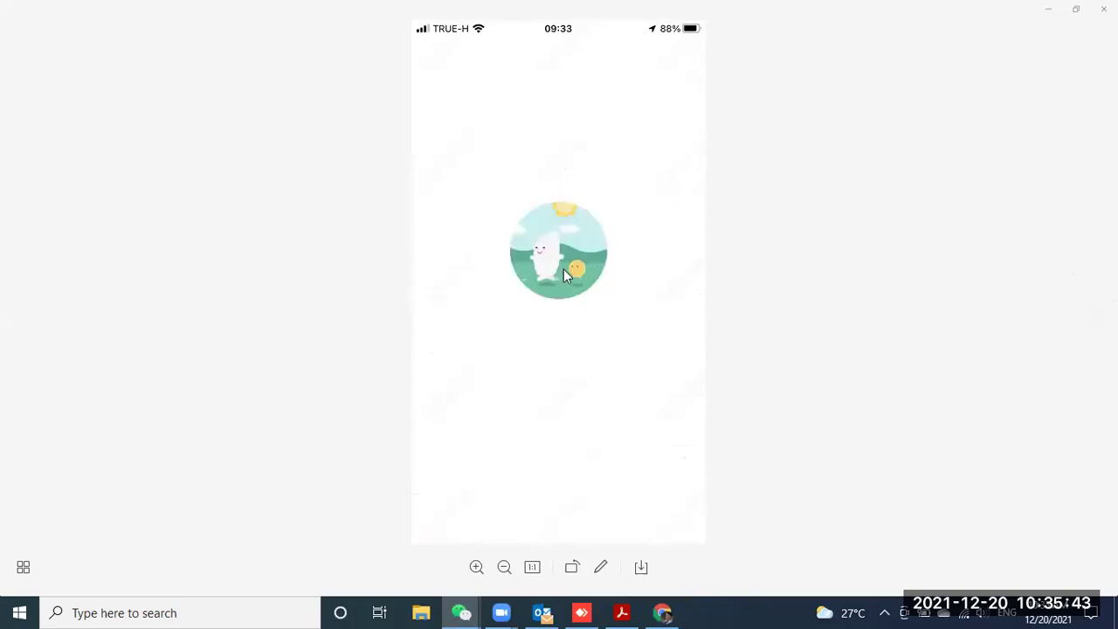
click(1085, 287)
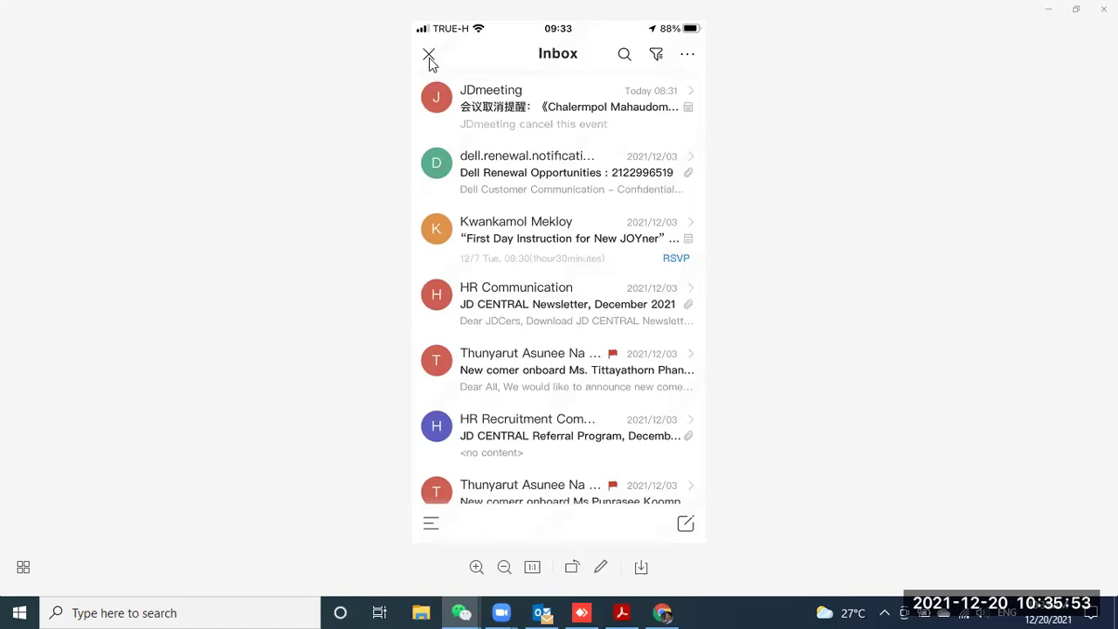
click(1087, 282)
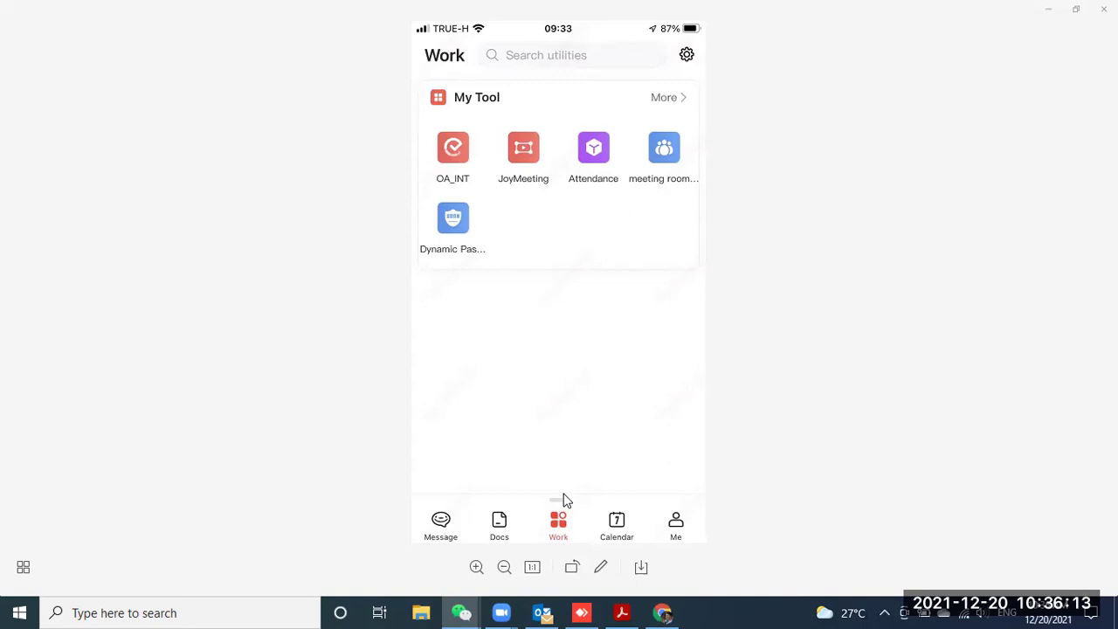
Page between the Add / IT Tools, Work and hospital document images, then close the viewer and minimize WeChat.
click(1085, 281)
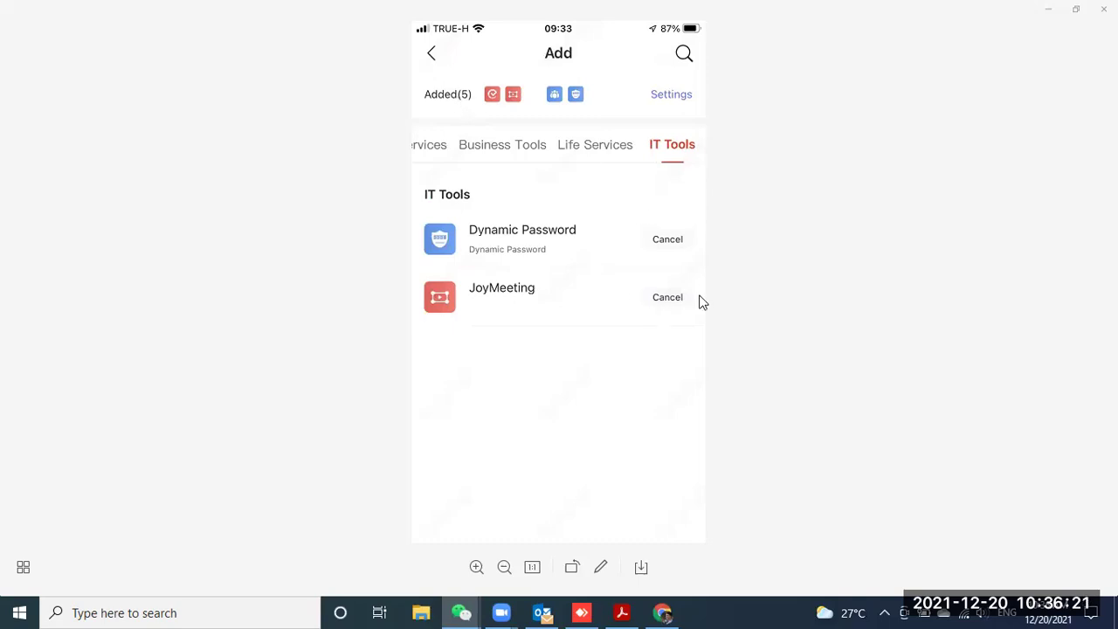
mouse_move(2, 355)
click(38, 295)
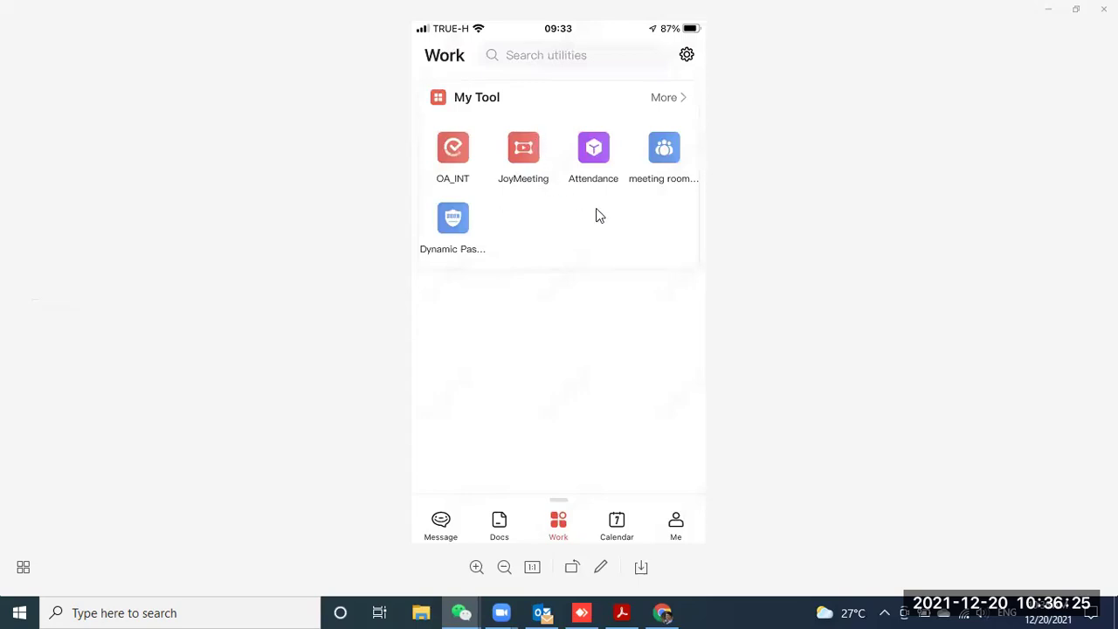
mouse_move(1030, 394)
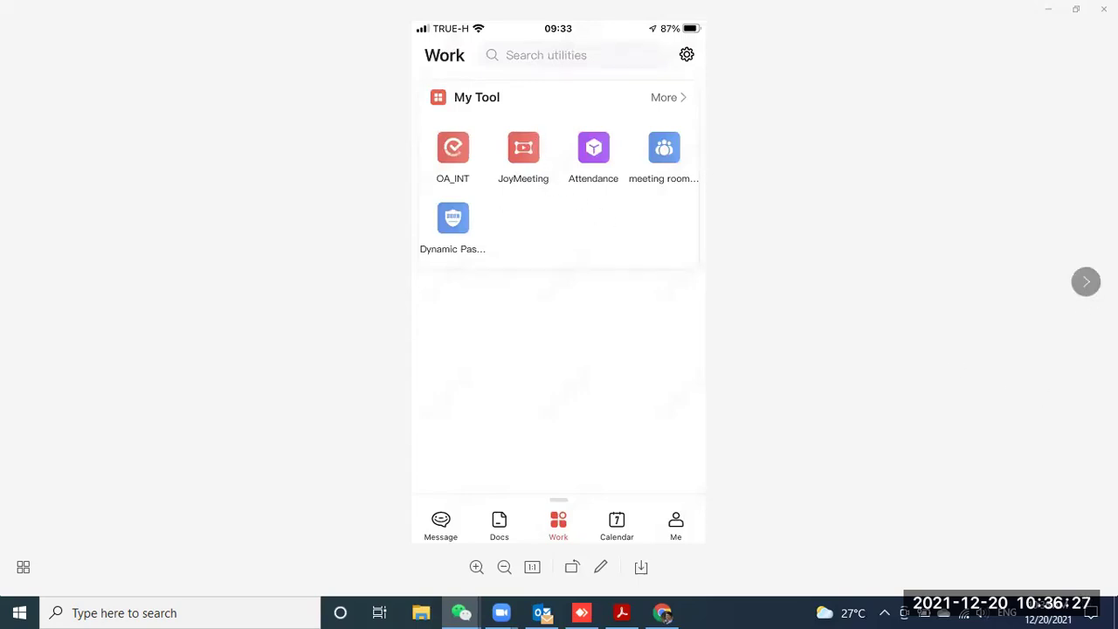
click(1082, 288)
click(1085, 281)
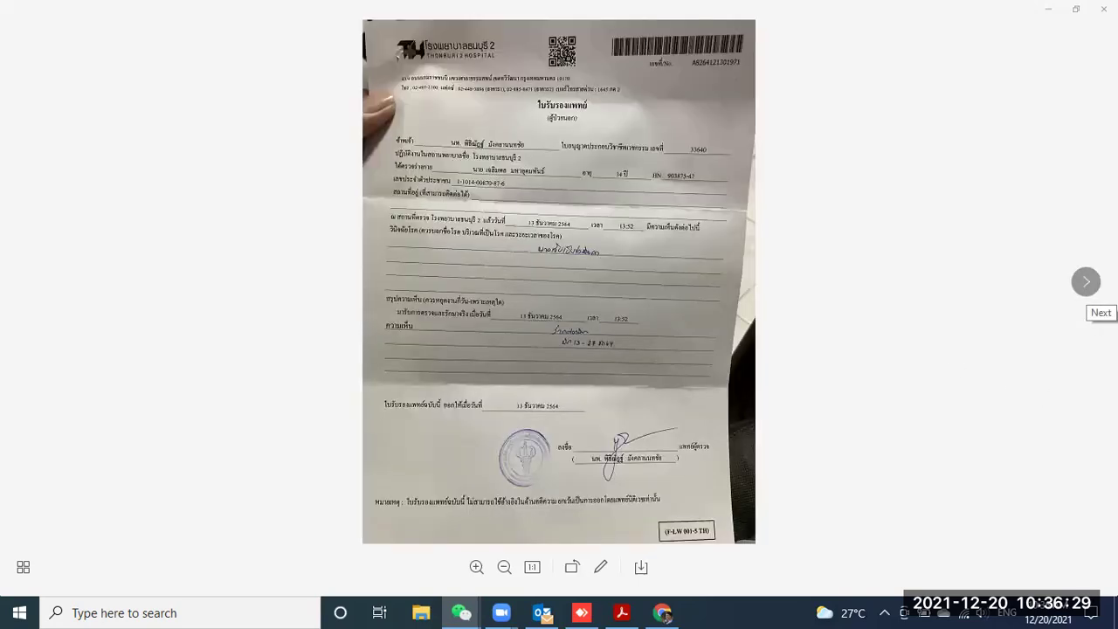
click(28, 281)
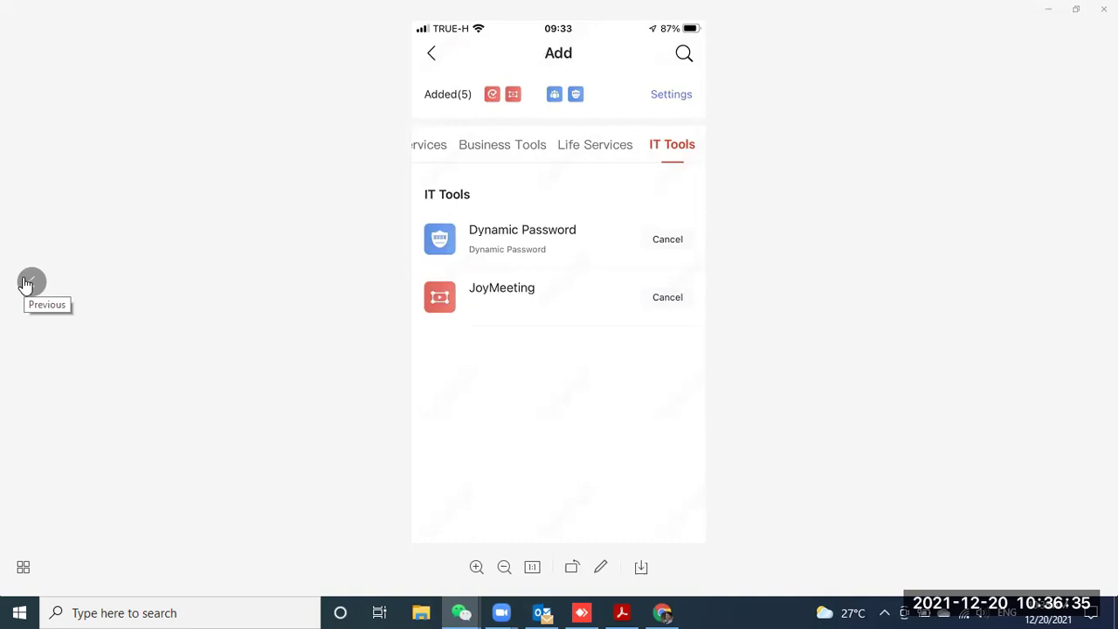
click(1104, 9)
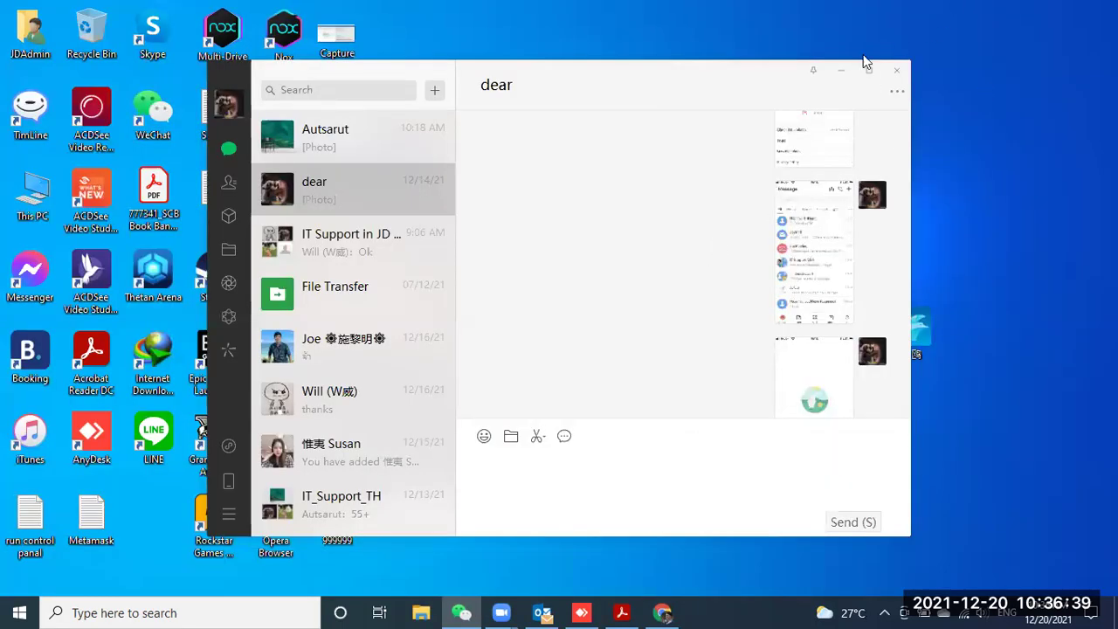
click(834, 77)
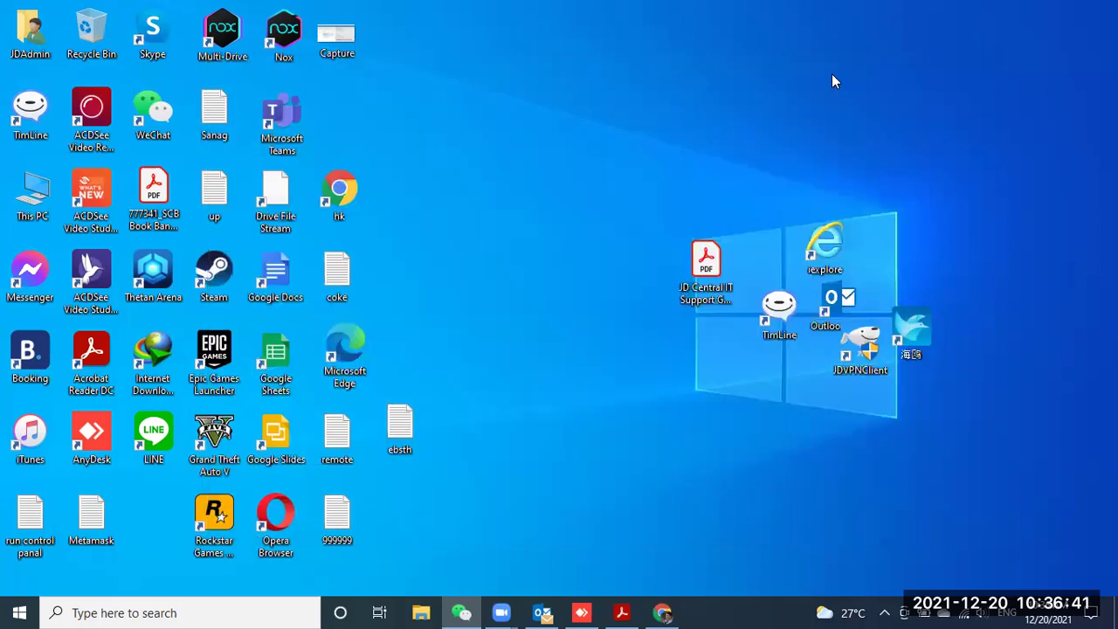